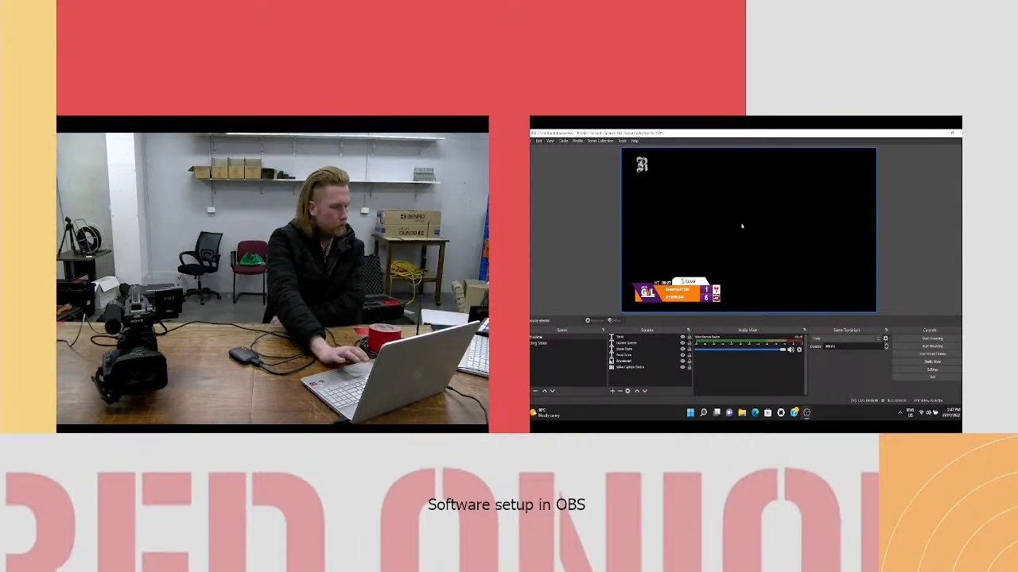
- Switch to the Untitled scene collection and remove its first scene
left_click(961, 132)
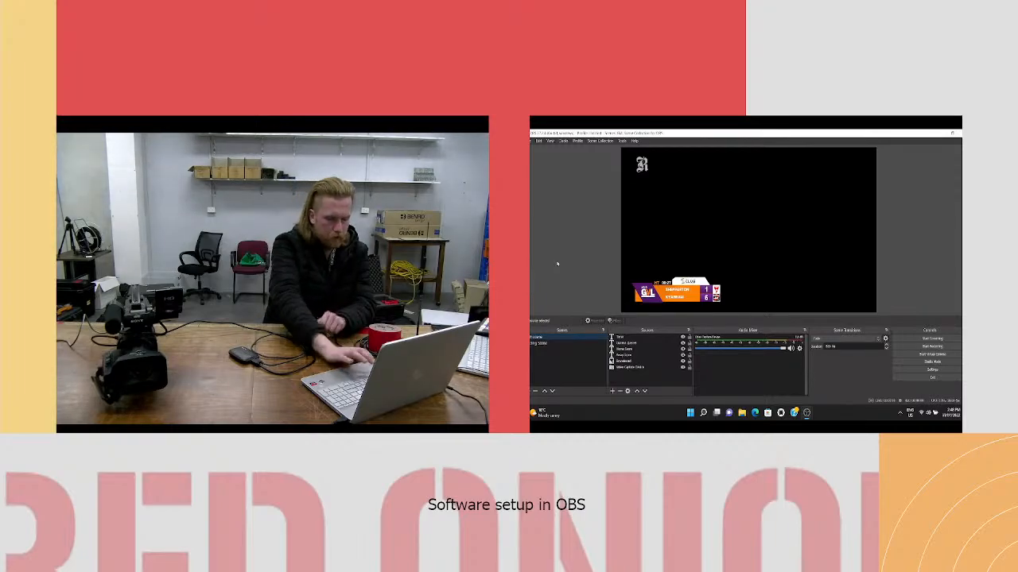
left_click(601, 140)
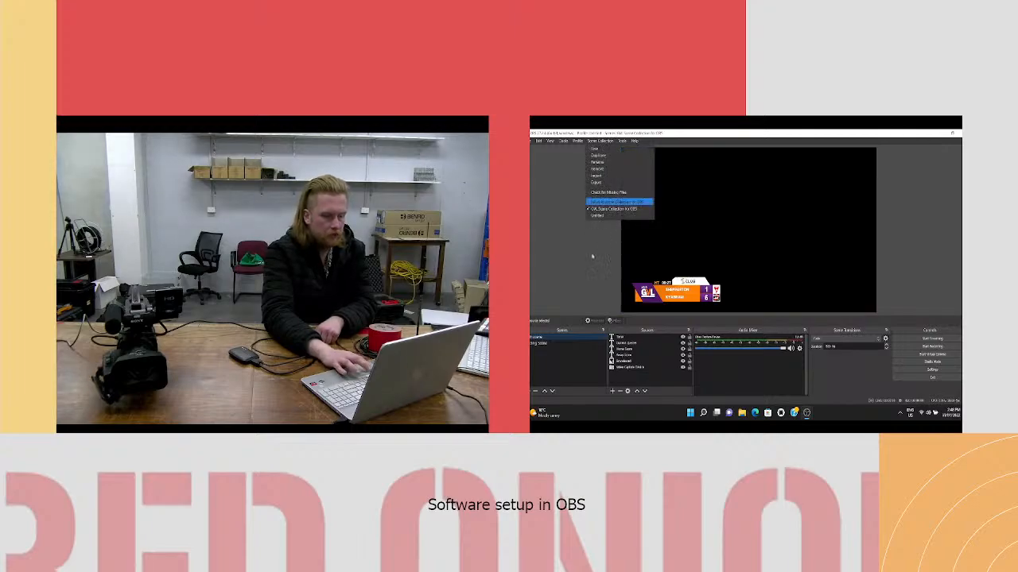
left_click(605, 215)
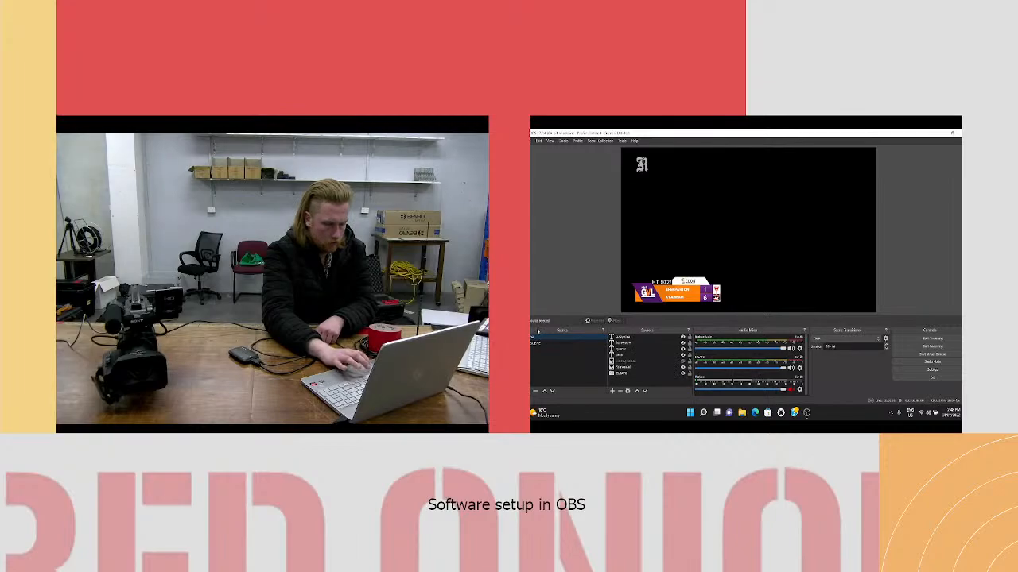
key("Delete")
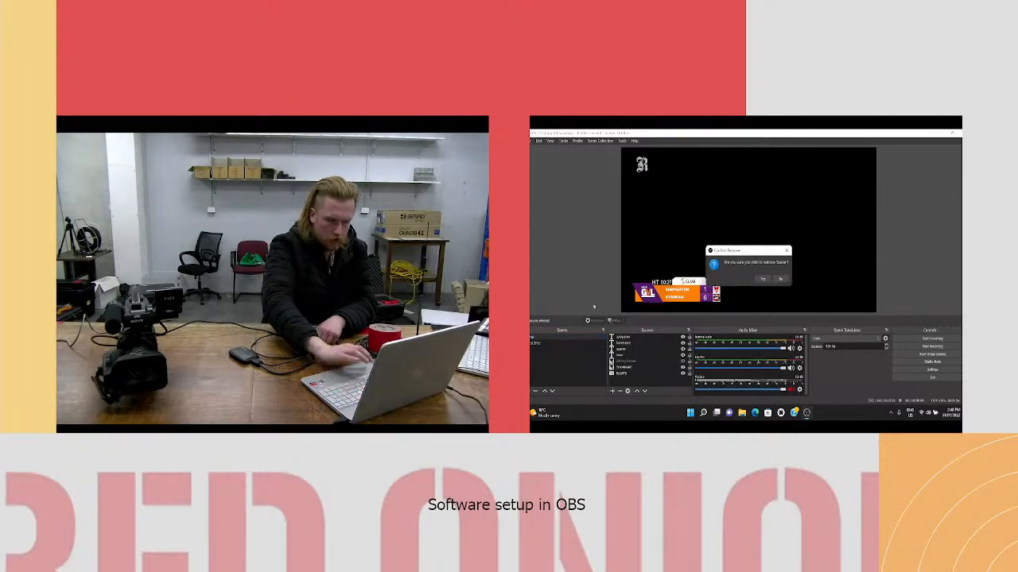
left_click(761, 279)
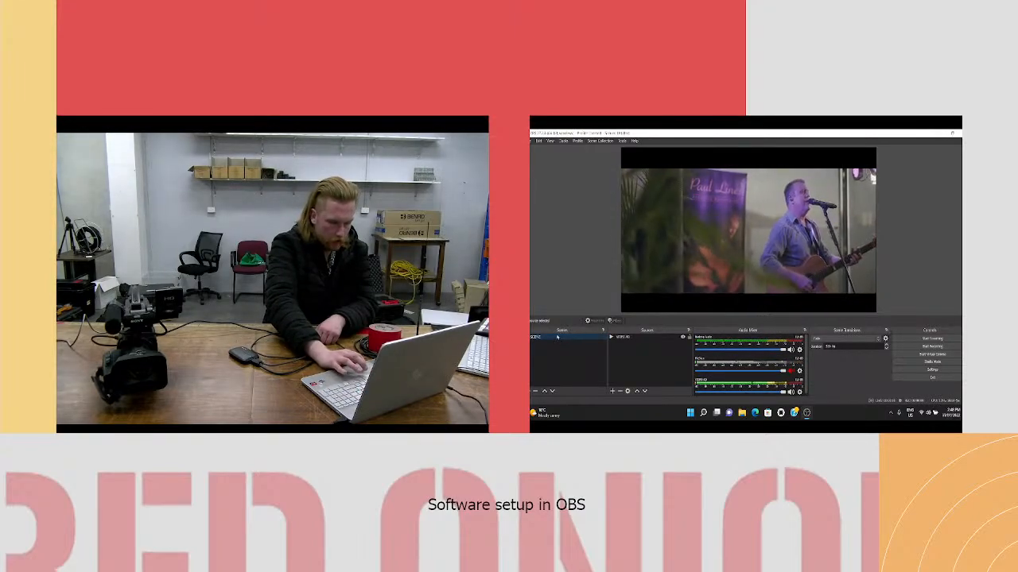
- Try to delete the only remaining scene in the collection
key("Delete")
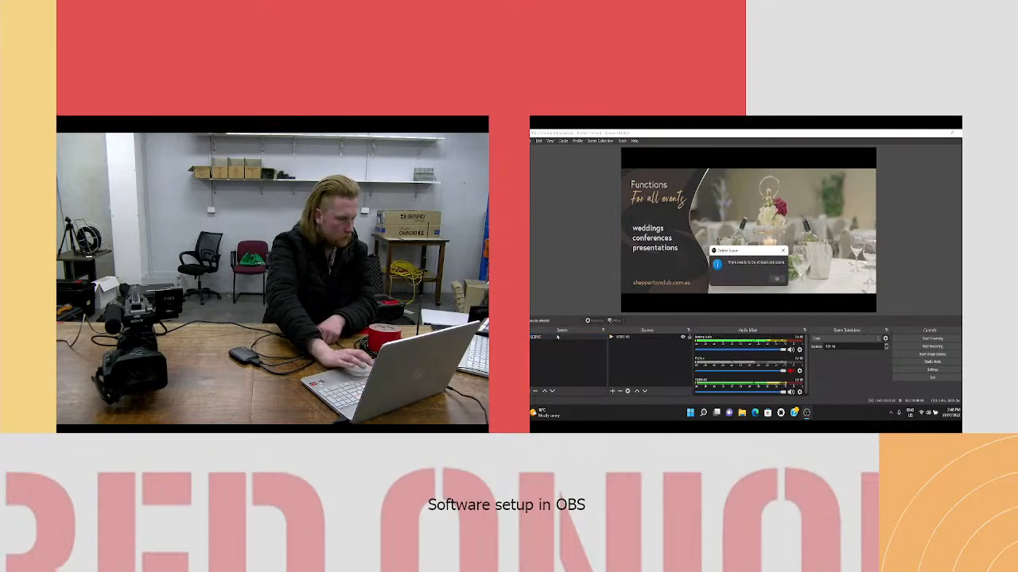
left_click(776, 279)
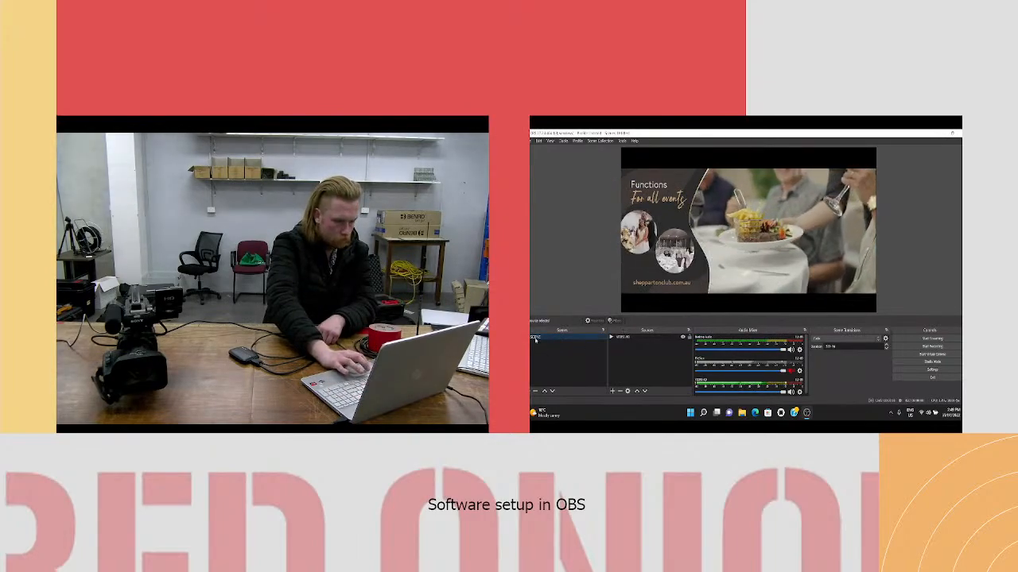
key("Delete")
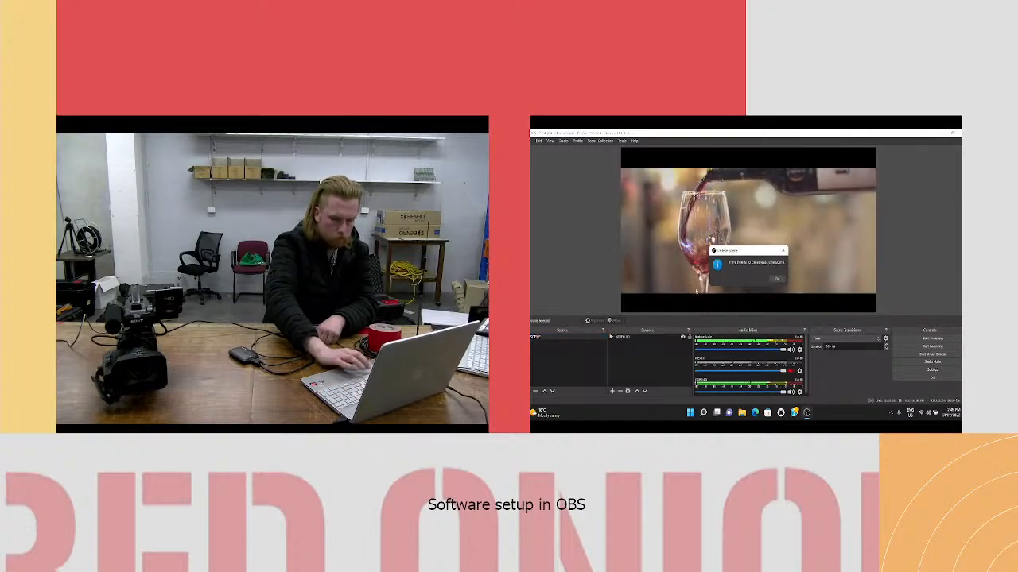
left_click(777, 279)
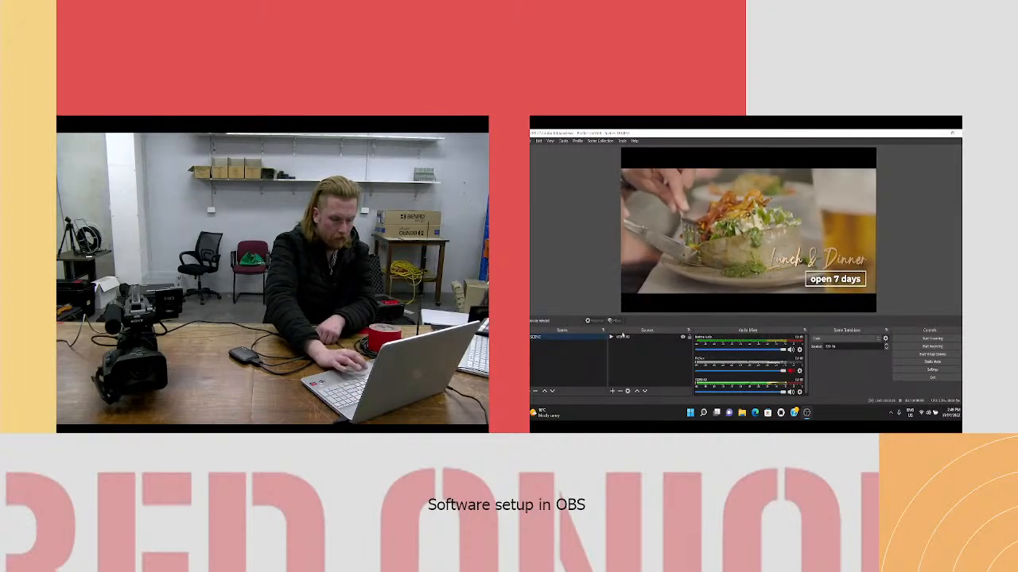
- Remove the media source from the remaining scene and lower the Mic/Aux volume to its minimum
left_click(622, 337)
key("Delete")
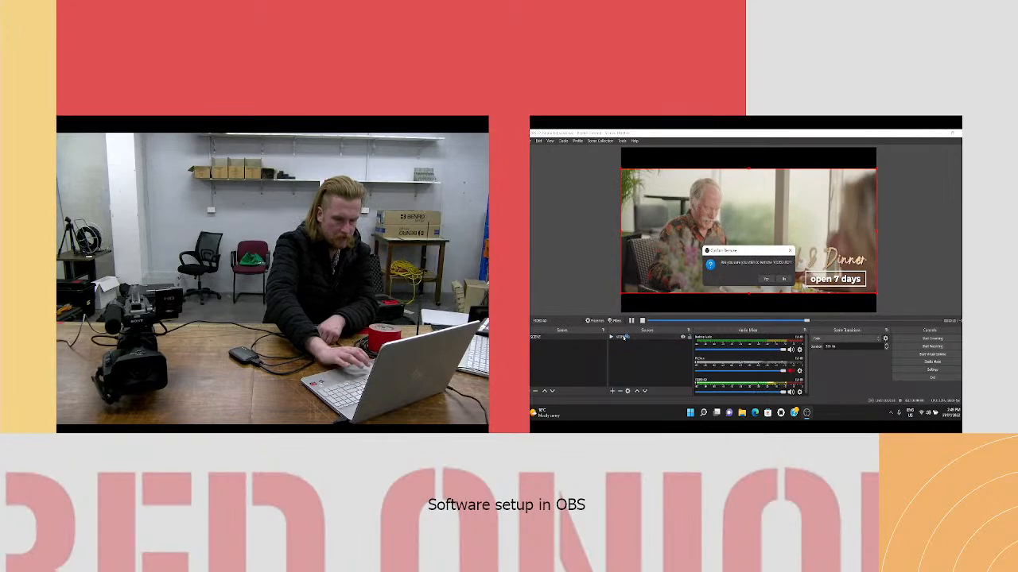
left_click(766, 279)
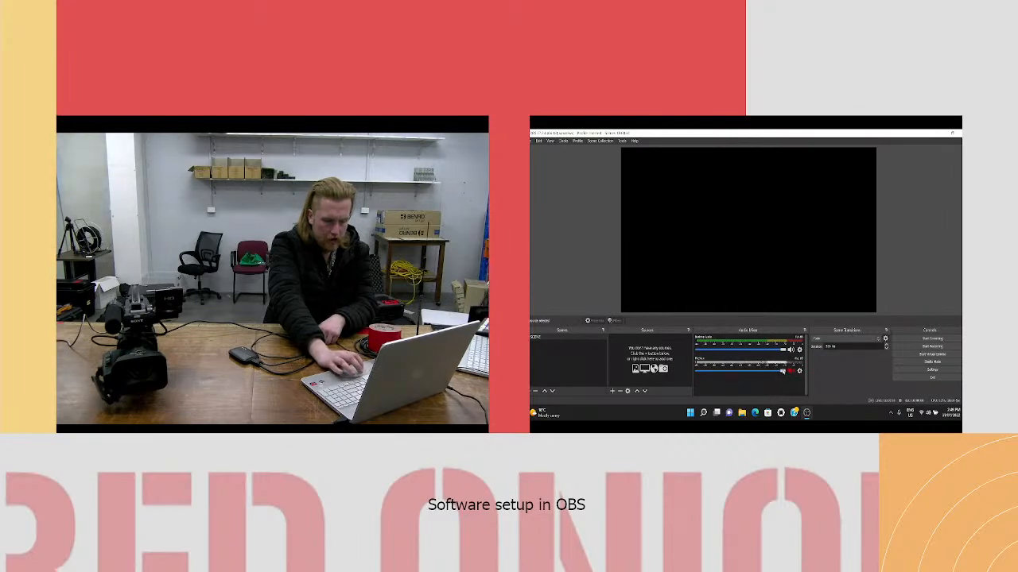
left_click_drag(783, 371, 697, 371)
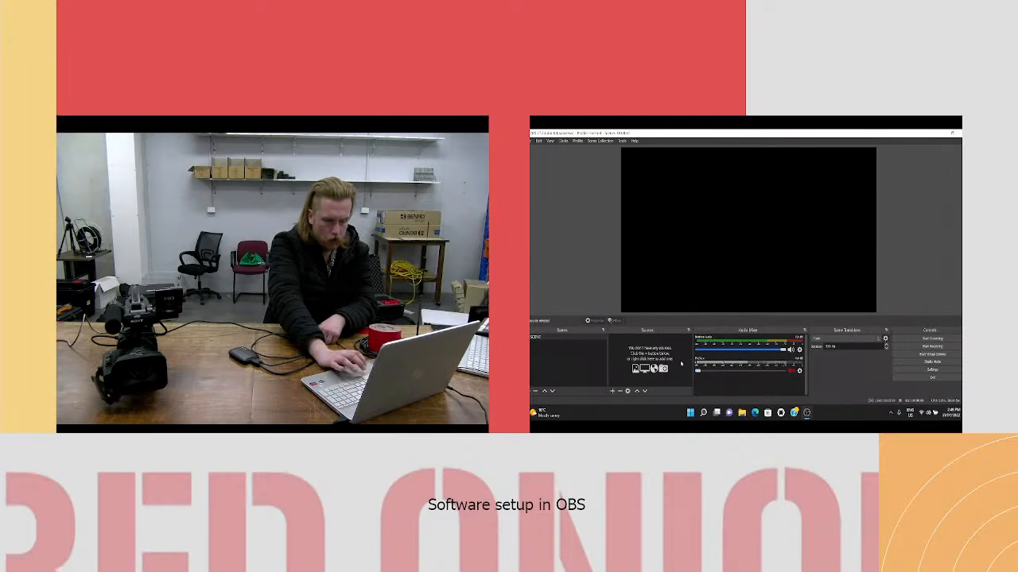
- Rename the remaining scene to Scene and add a second scene named Scene 2
right_click(535, 339)
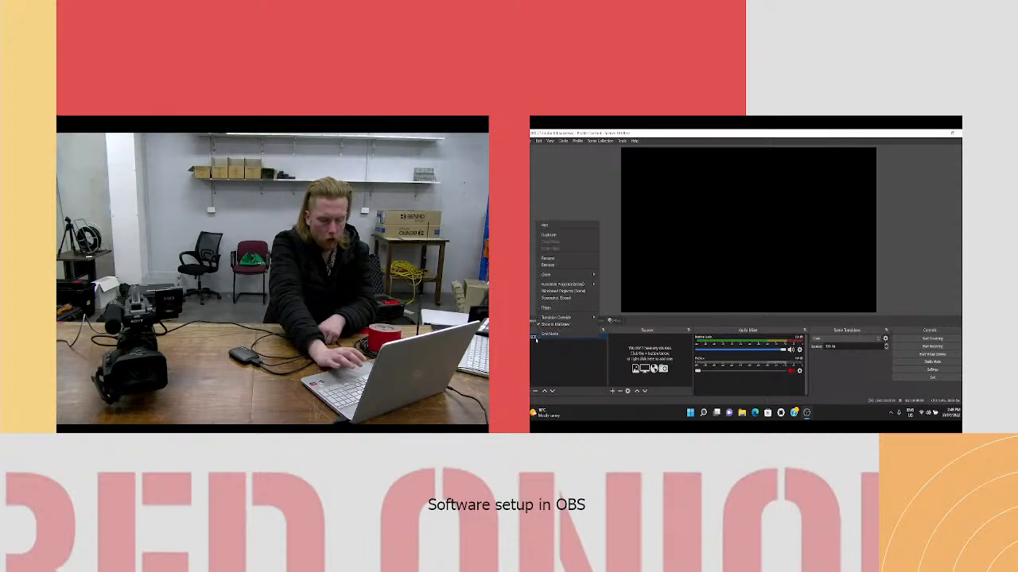
left_click(551, 259)
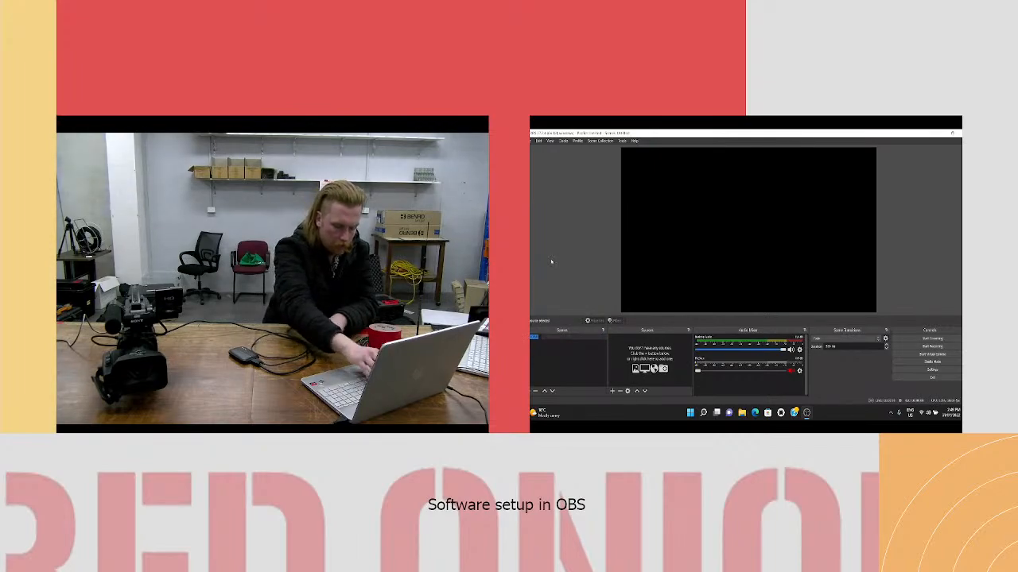
type("Ca")
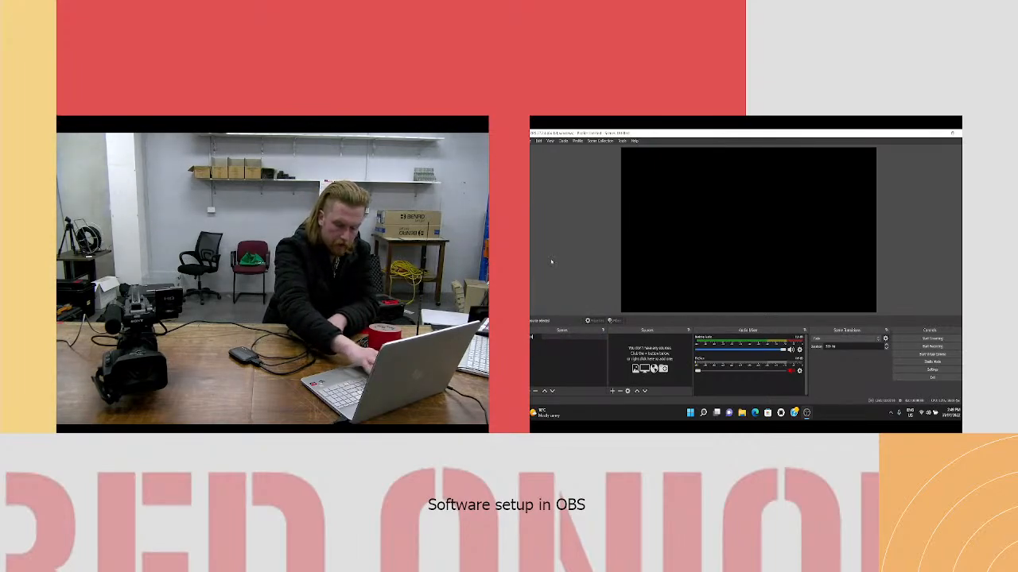
key("Return")
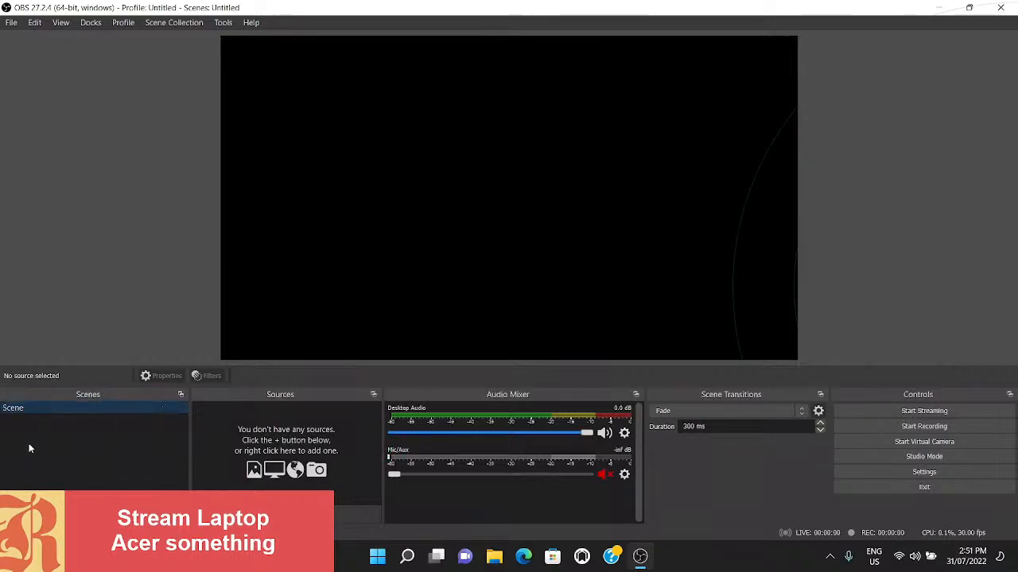
left_click(9, 513)
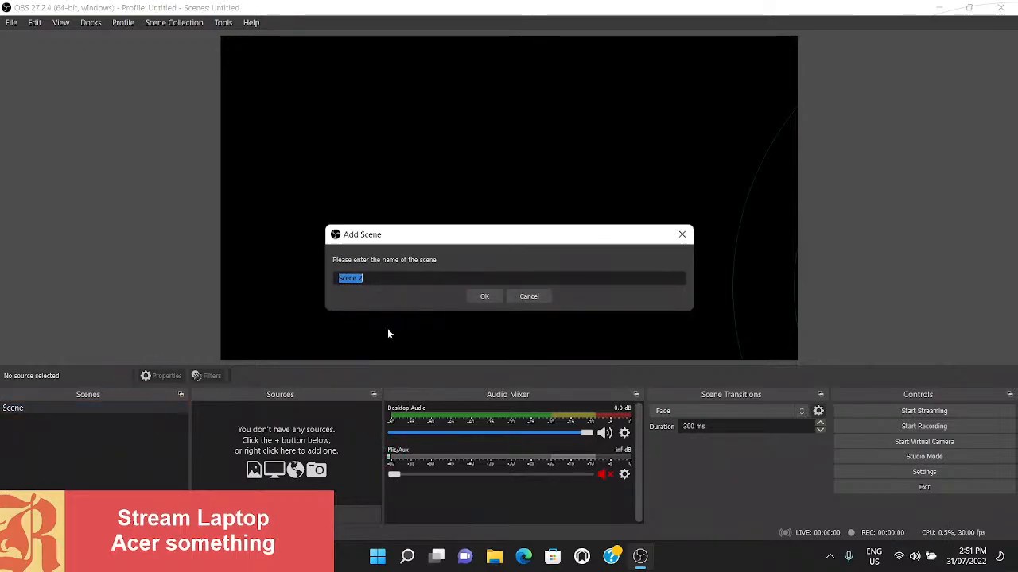
left_click(484, 297)
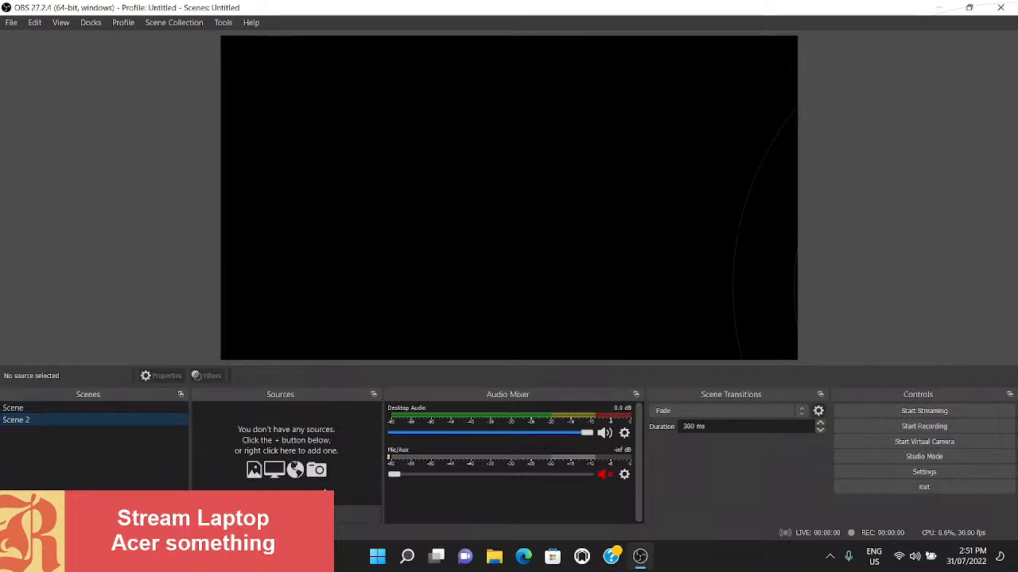
- Add a Text (GDI+) source to Scene 2 with the placeholder text "hjfjf" in the Arial Regular font
left_click(204, 512)
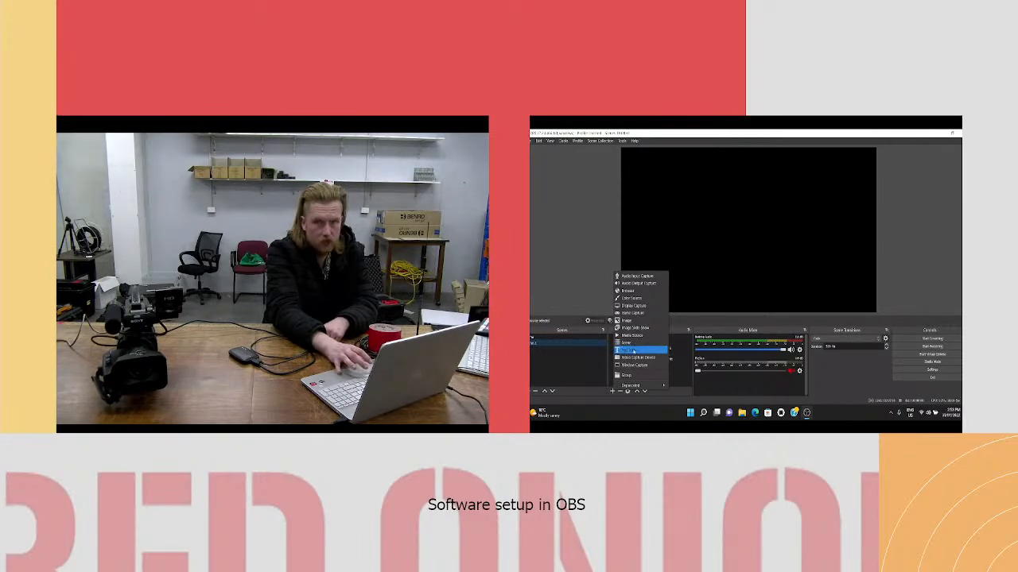
left_click(633, 350)
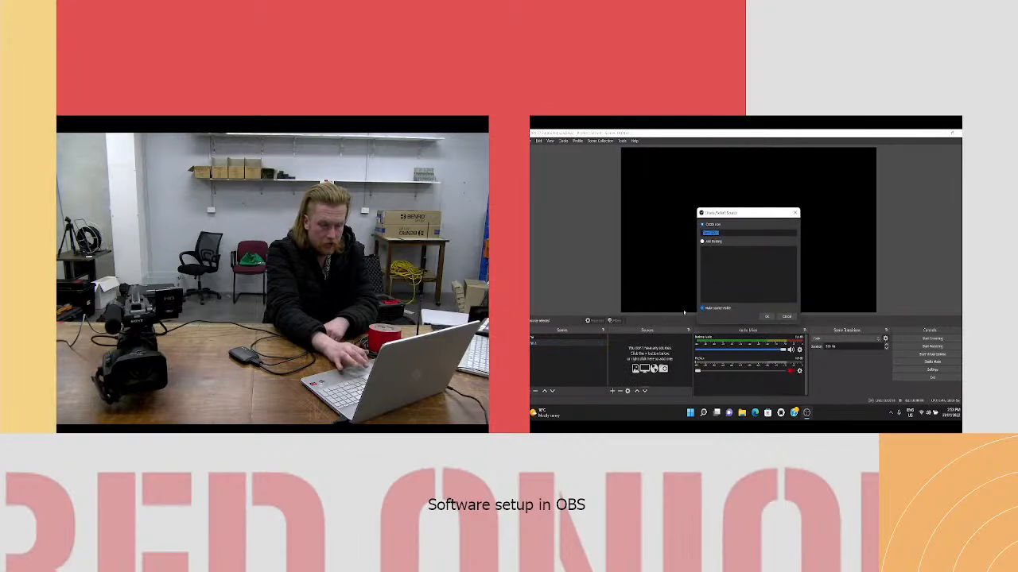
left_click(769, 317)
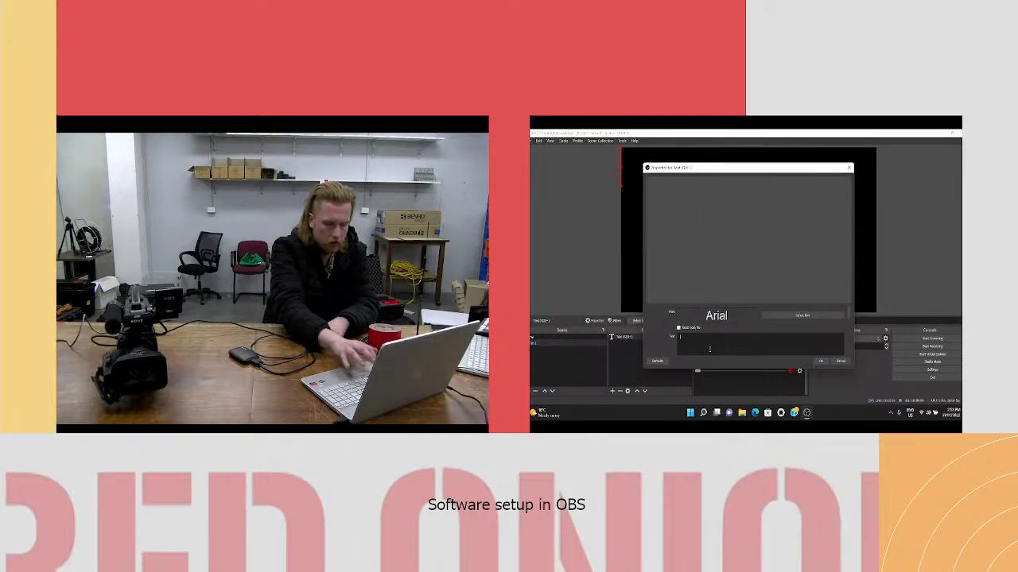
type("hjfjf")
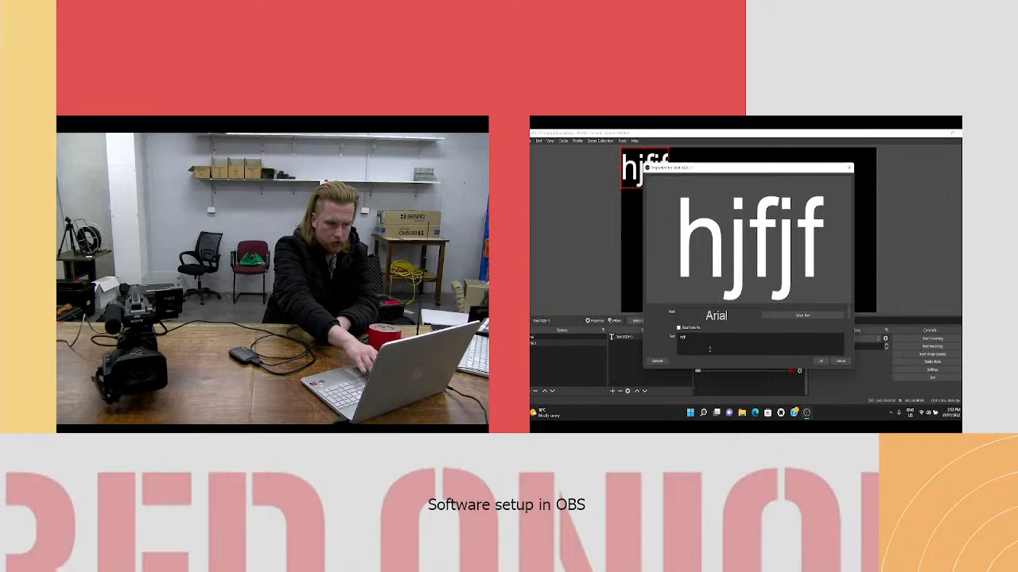
left_click(803, 316)
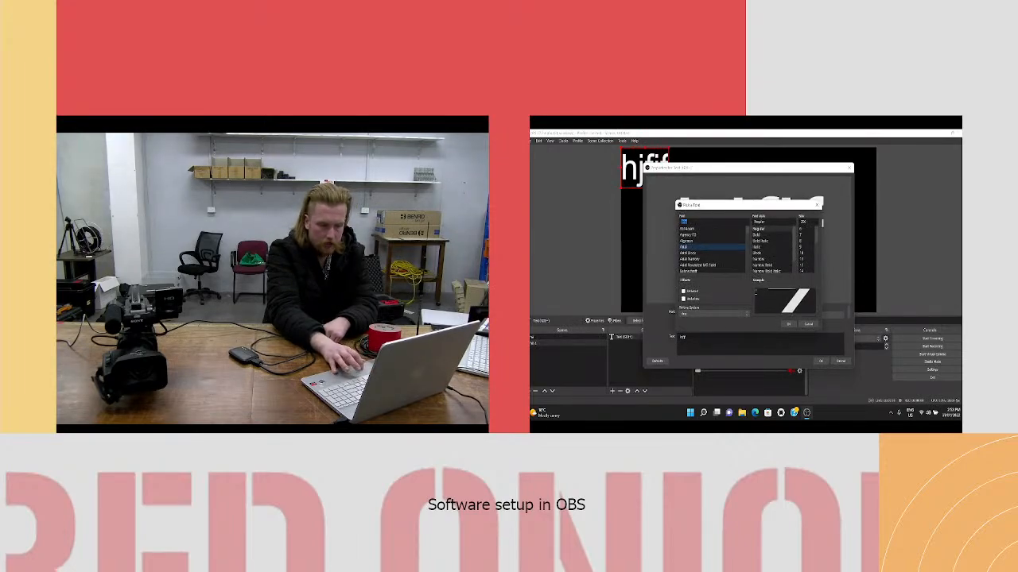
left_click(785, 325)
scroll(755, 315, "down", 5)
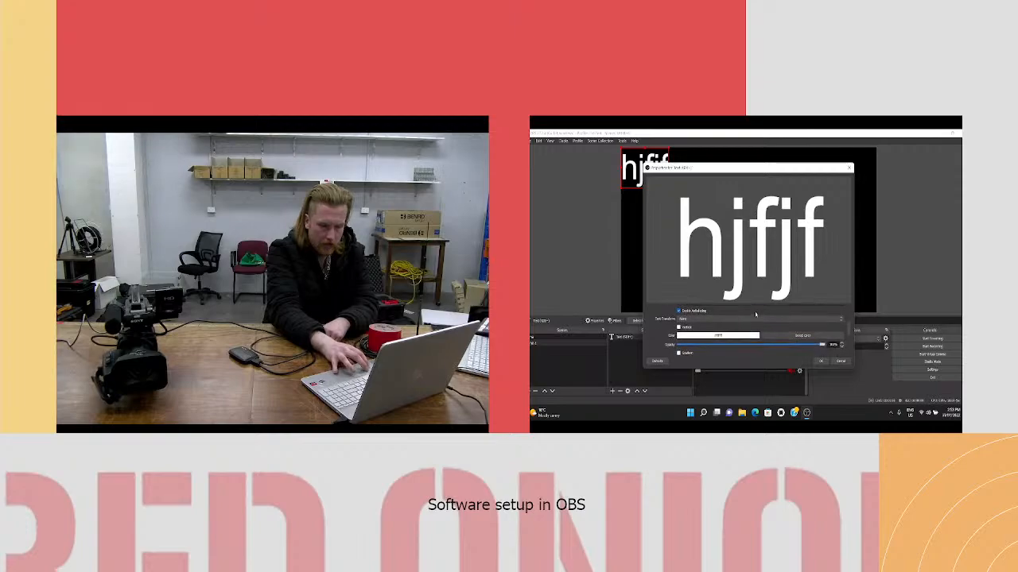
scroll(739, 326, "up", 5)
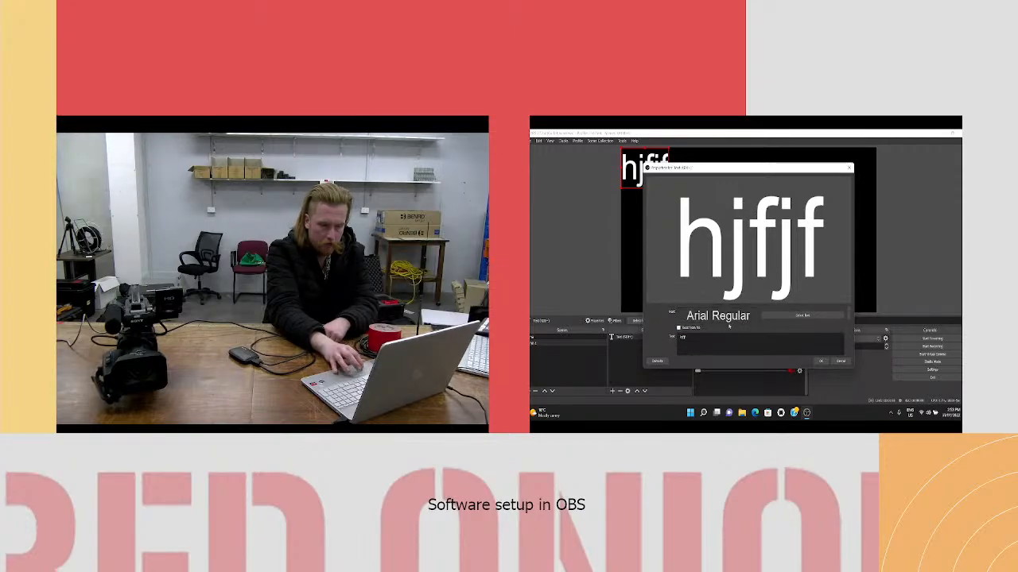
- Set the text source to read from a file, using the team name text file stored in a subfolder of Downloads
left_click(678, 327)
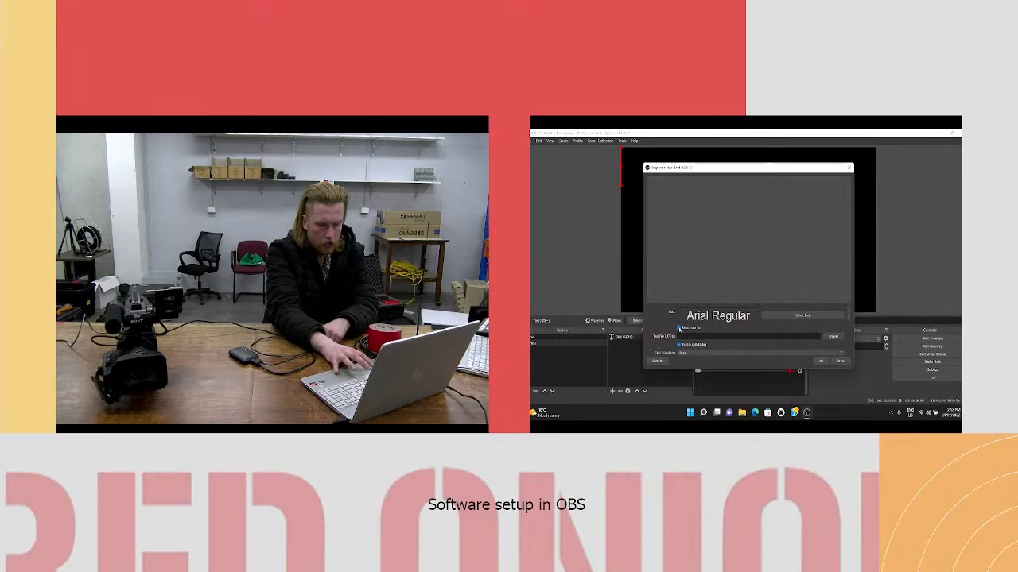
left_click(831, 338)
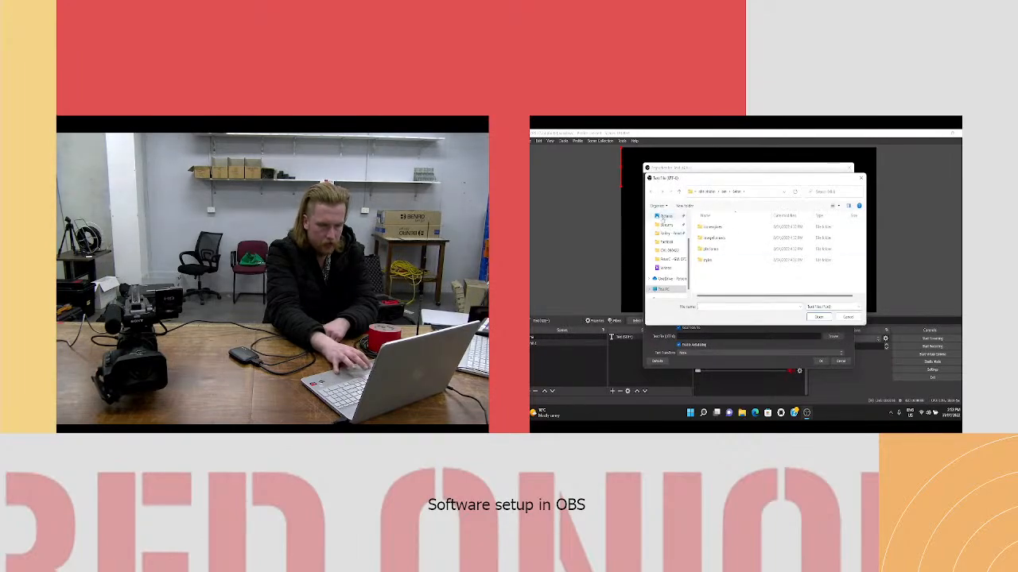
scroll(663, 238, "up", 3)
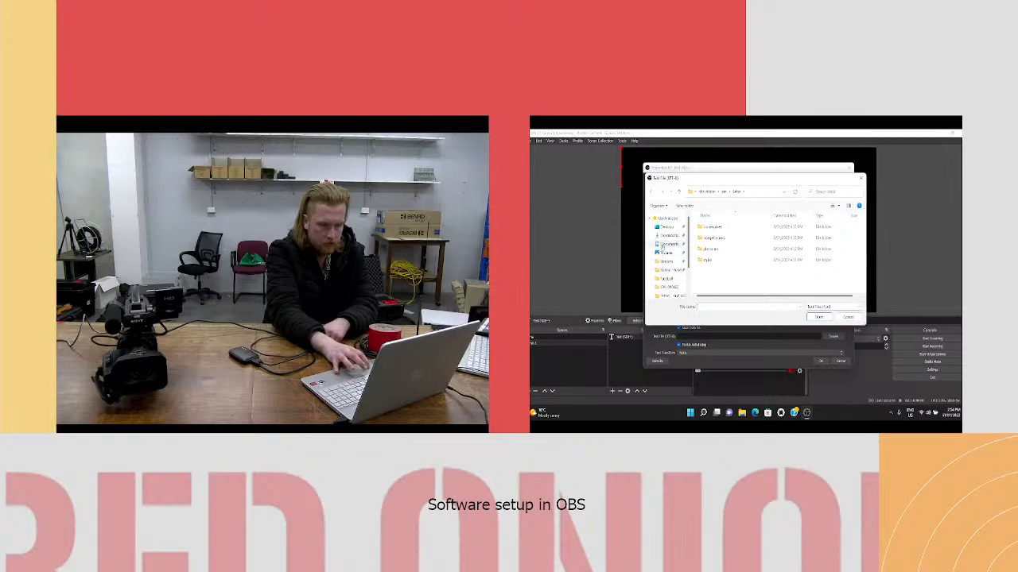
left_click(669, 235)
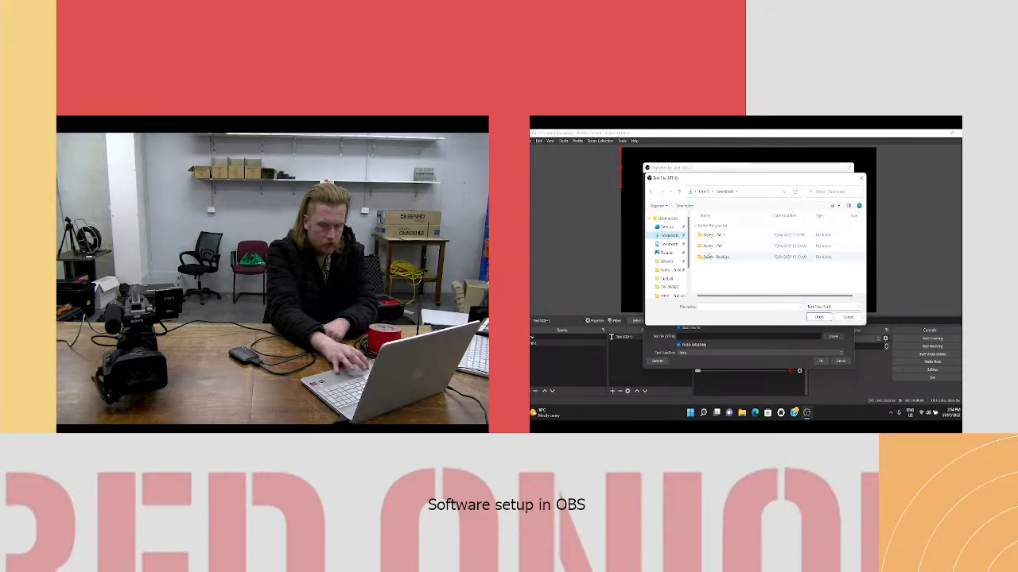
double_click(711, 245)
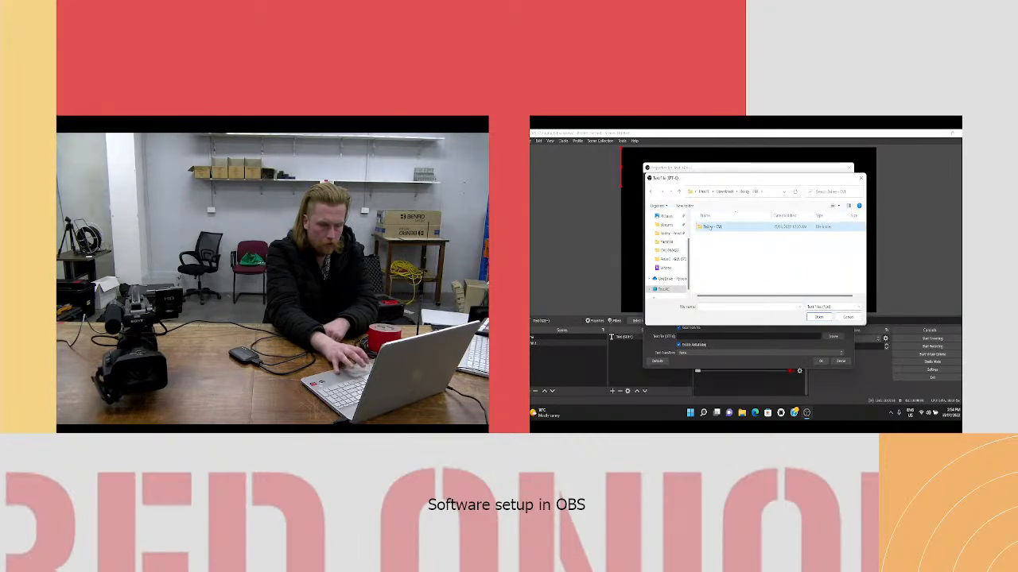
double_click(708, 227)
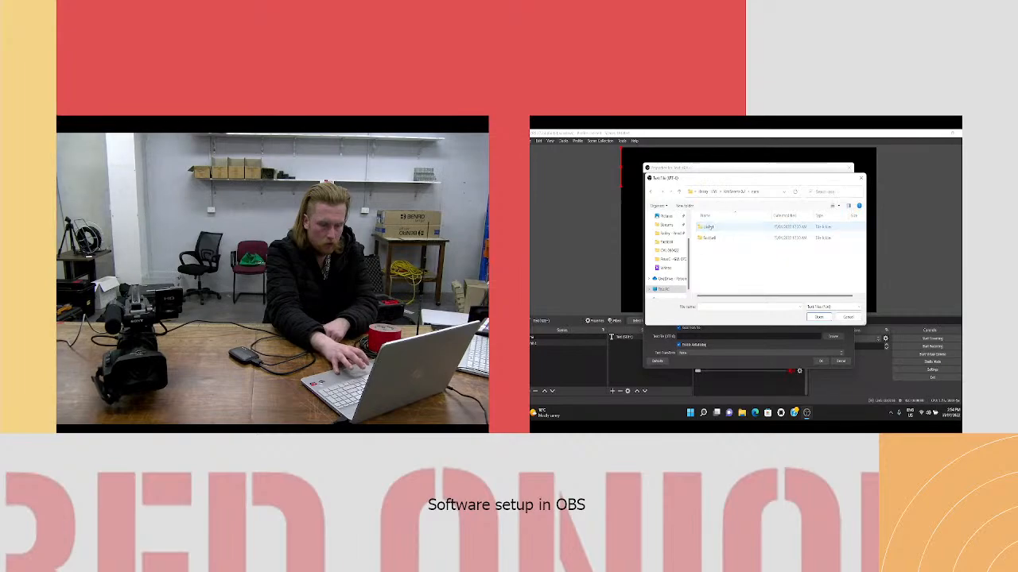
double_click(712, 237)
double_click(714, 249)
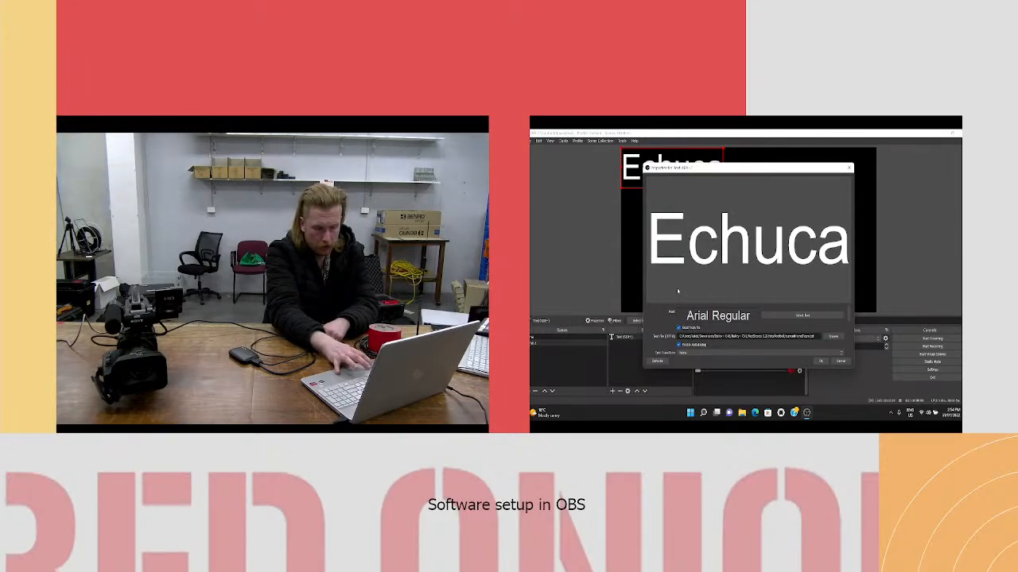
left_click(819, 363)
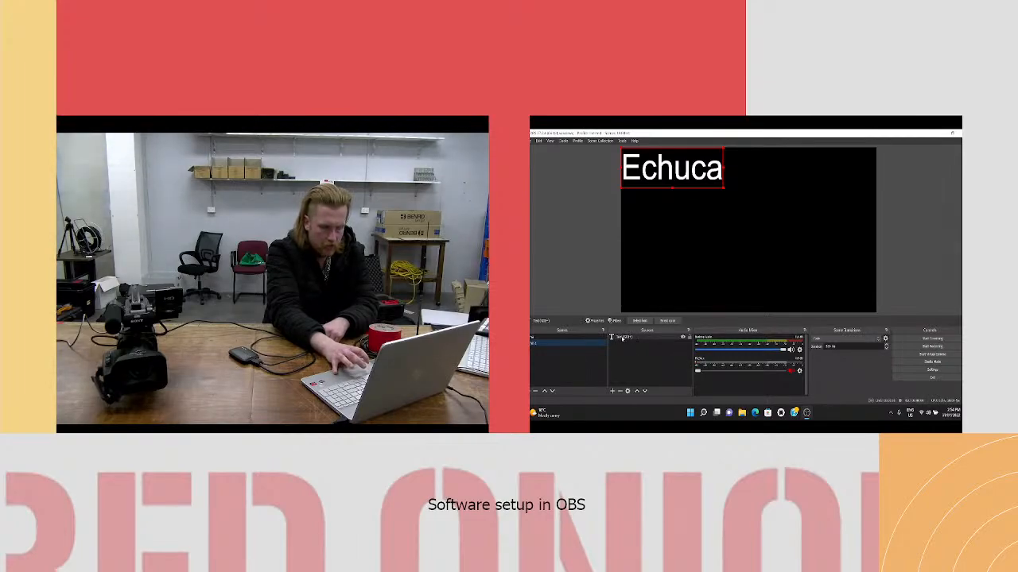
- Rename the text source as hometeamname and move it to the lower-left area of the canvas
right_click(623, 337)
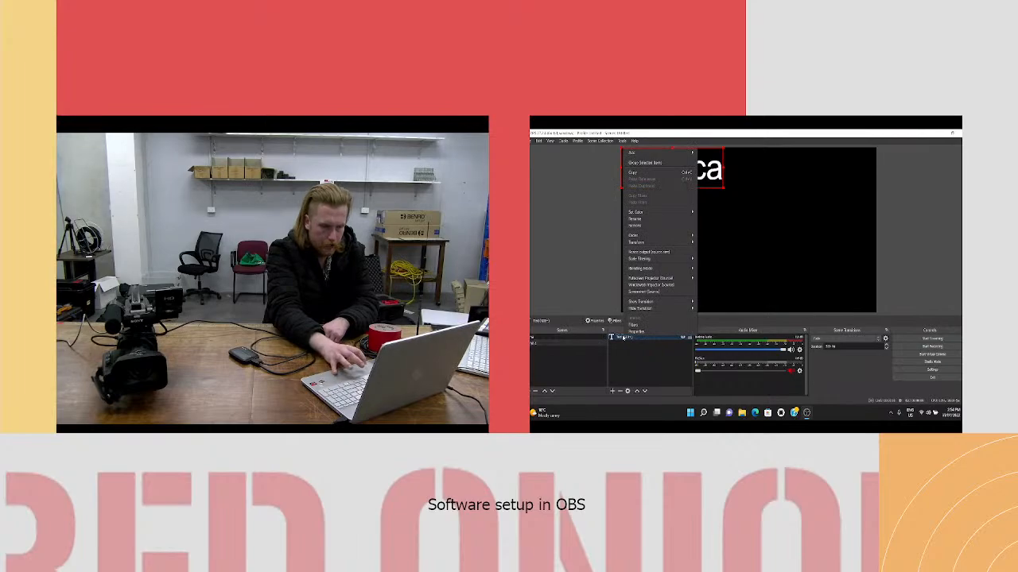
left_click(639, 220)
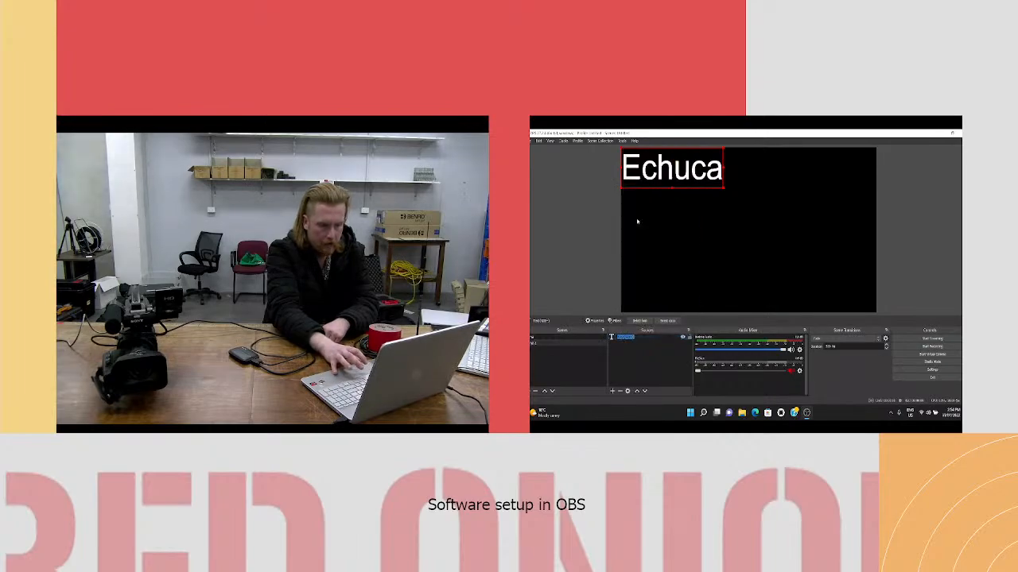
type("Tit")
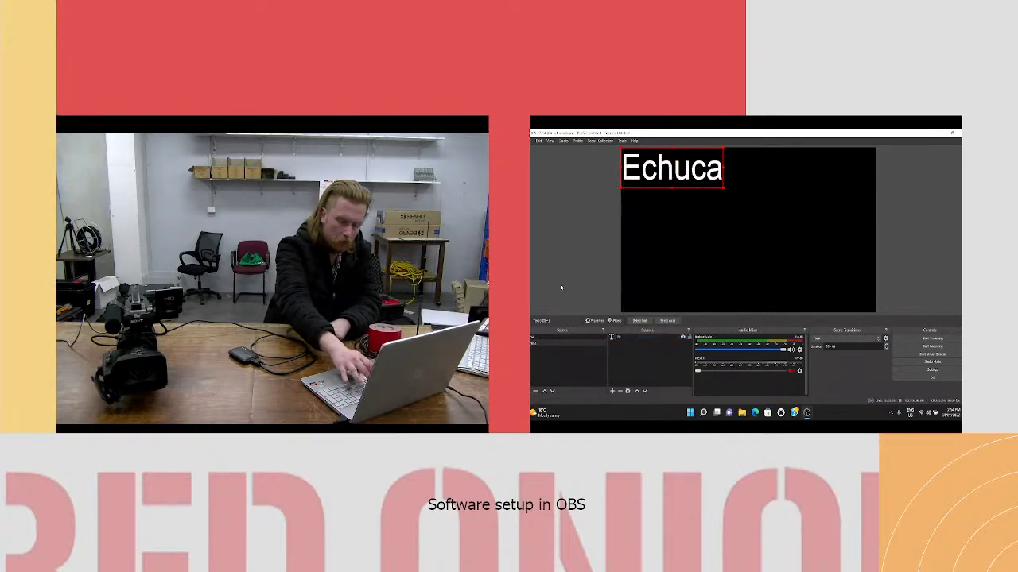
type("nm name")
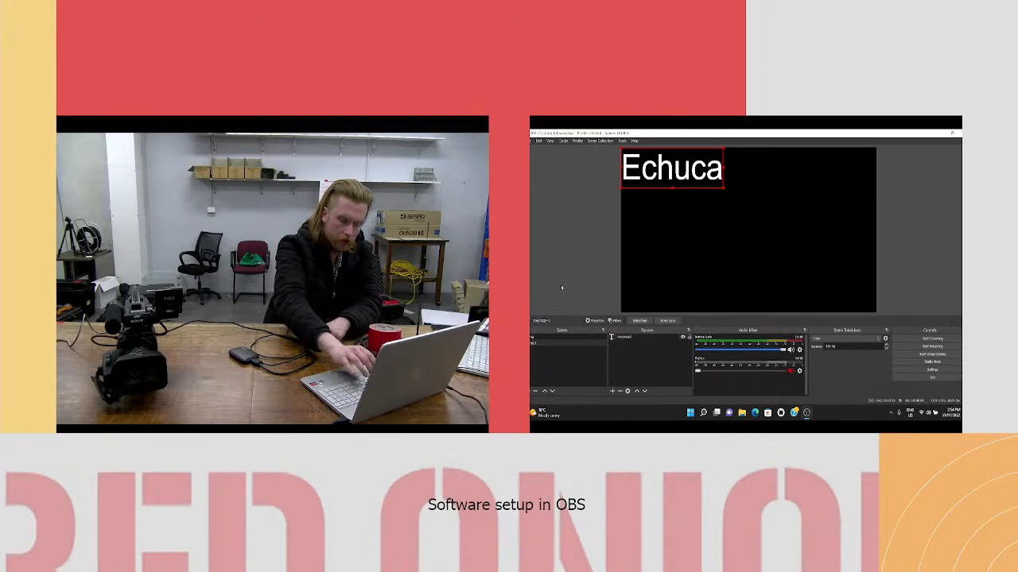
key("Return")
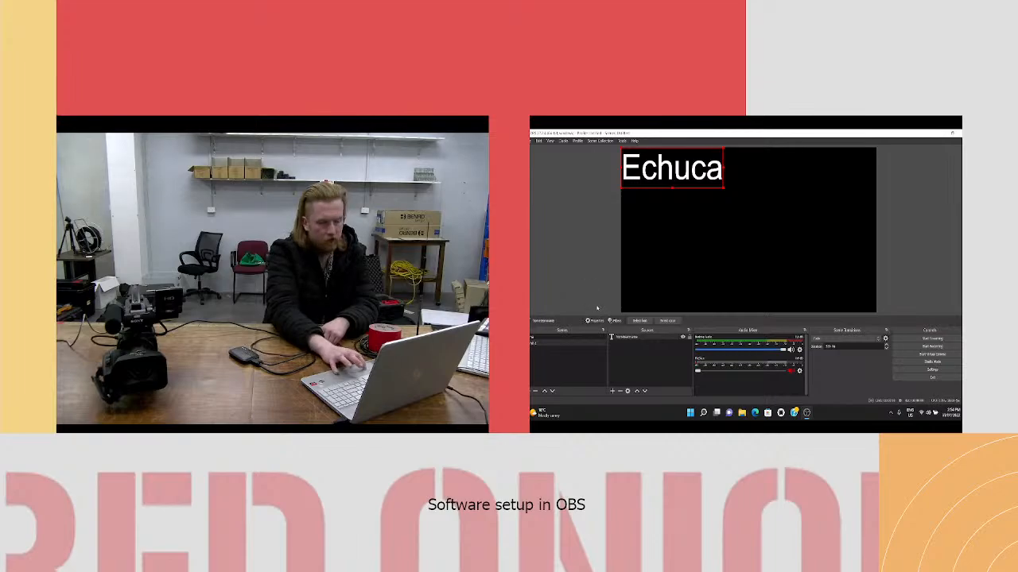
left_click_drag(670, 156, 661, 283)
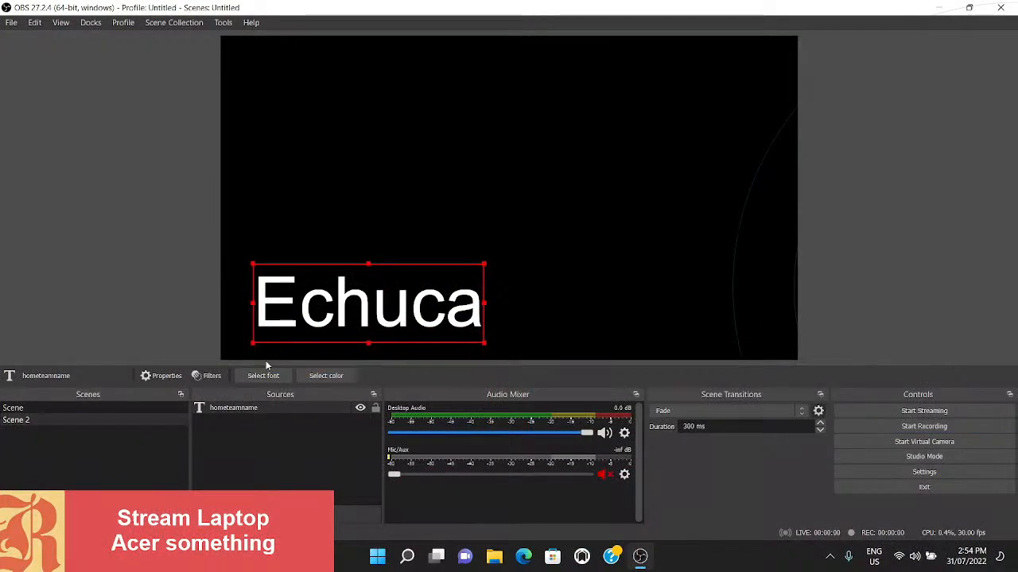
- Hide the hometeamname source and set both its show and hide transitions to Fade
left_click(360, 409)
left_click(360, 409)
left_click(360, 410)
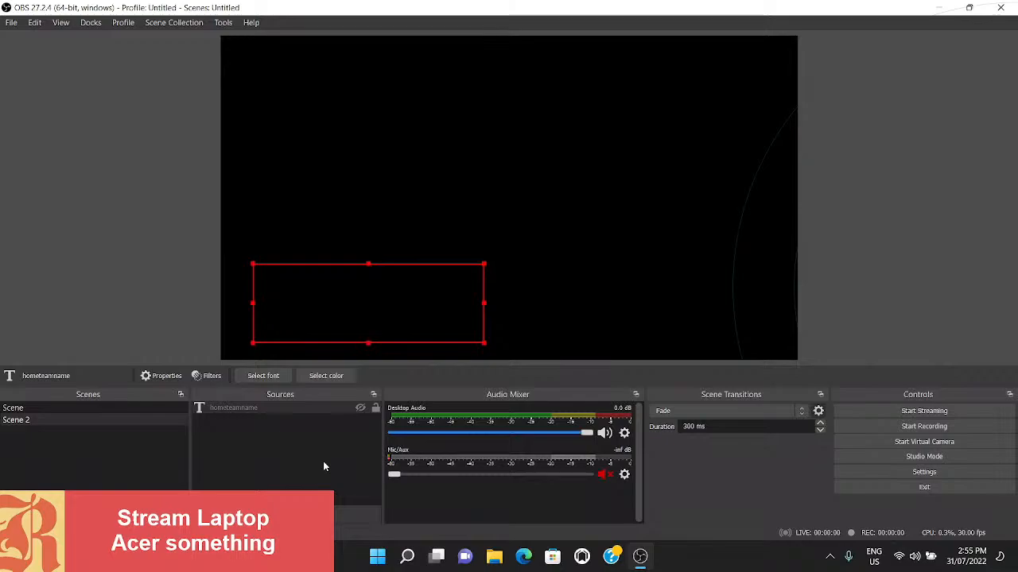
right_click(223, 408)
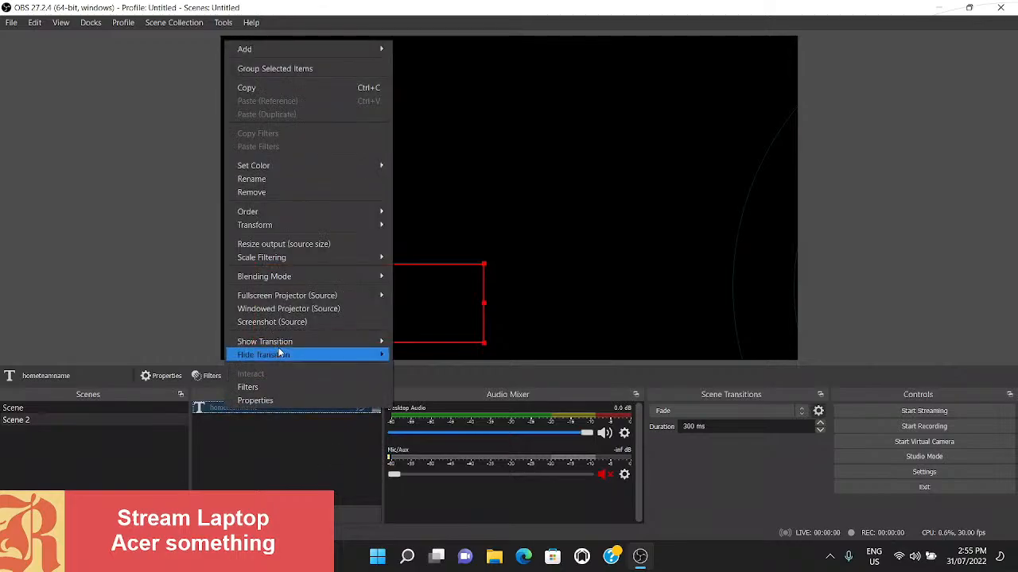
mouse_move(280, 343)
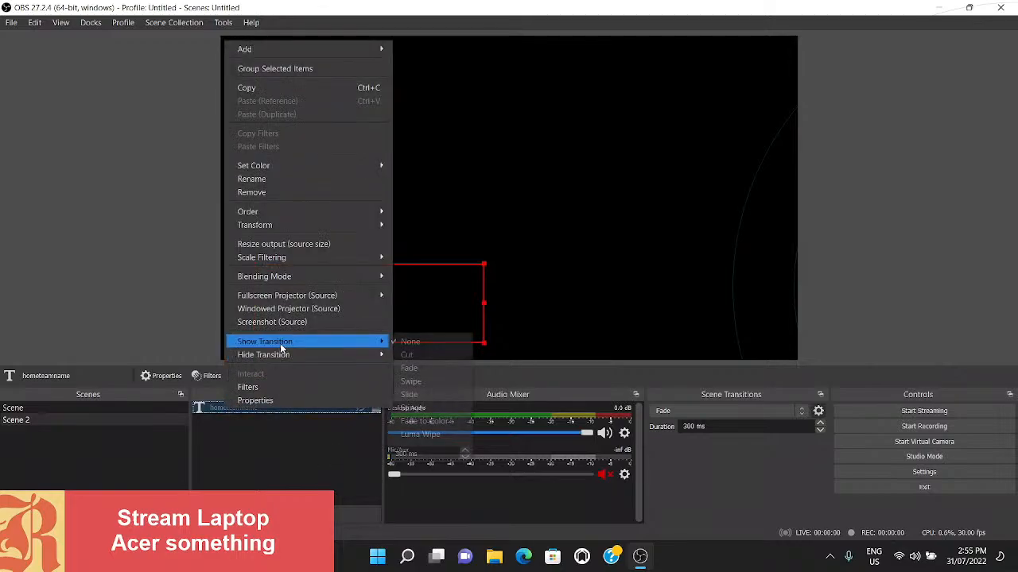
left_click(431, 368)
right_click(224, 408)
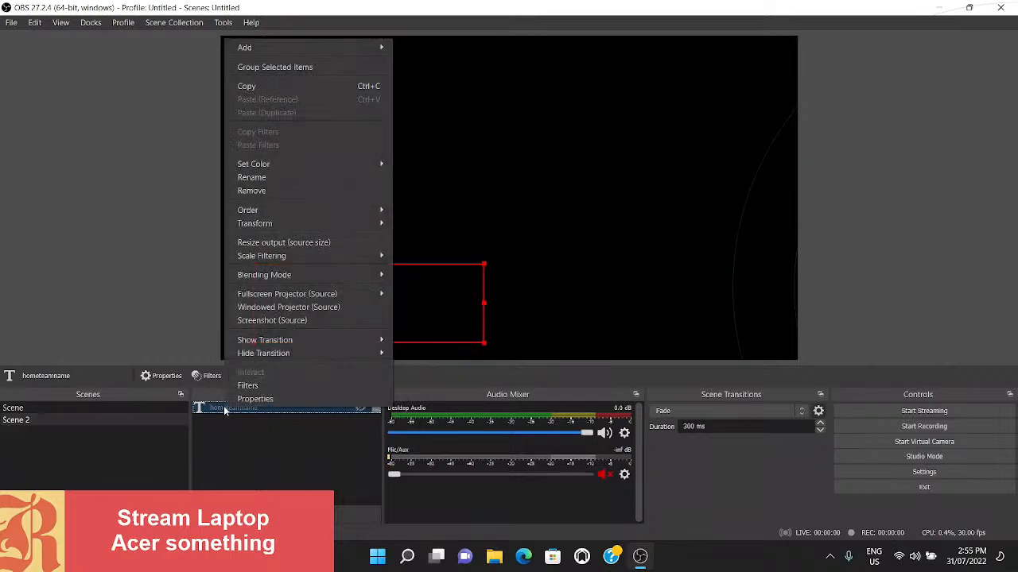
mouse_move(292, 354)
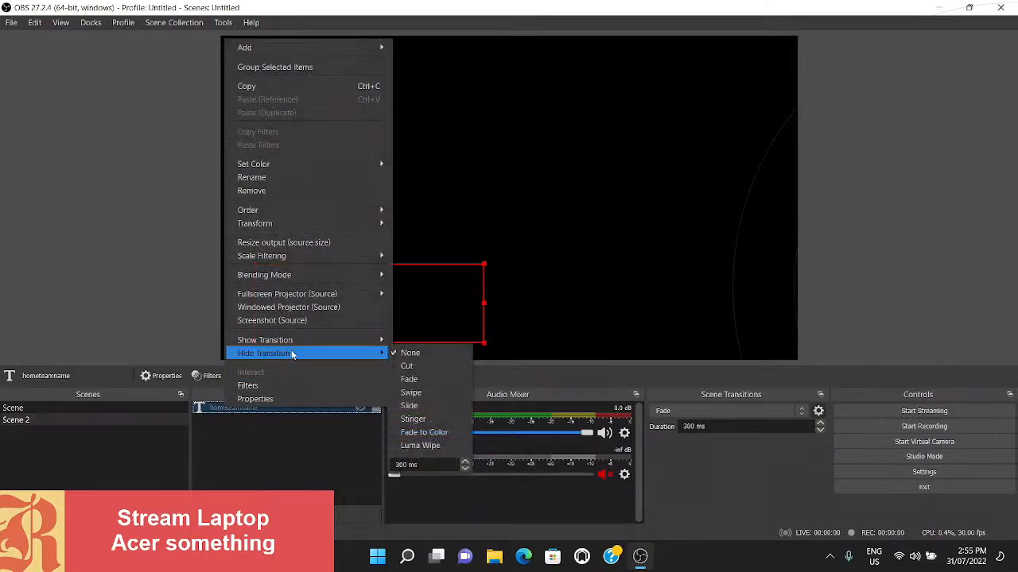
left_click(418, 379)
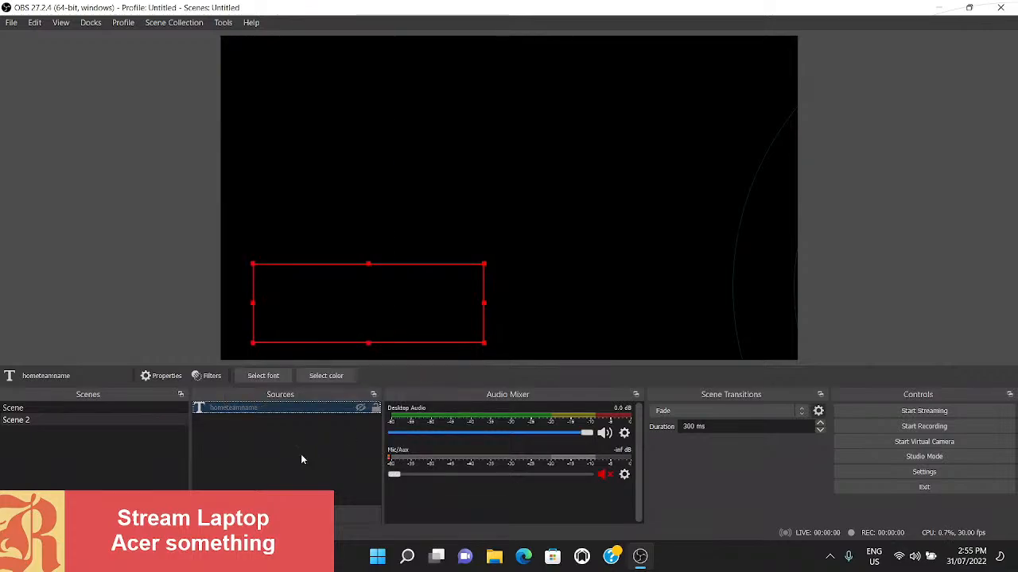
- Preview the fade by toggling the hometeamname source's visibility, leaving it hidden
left_click(360, 408)
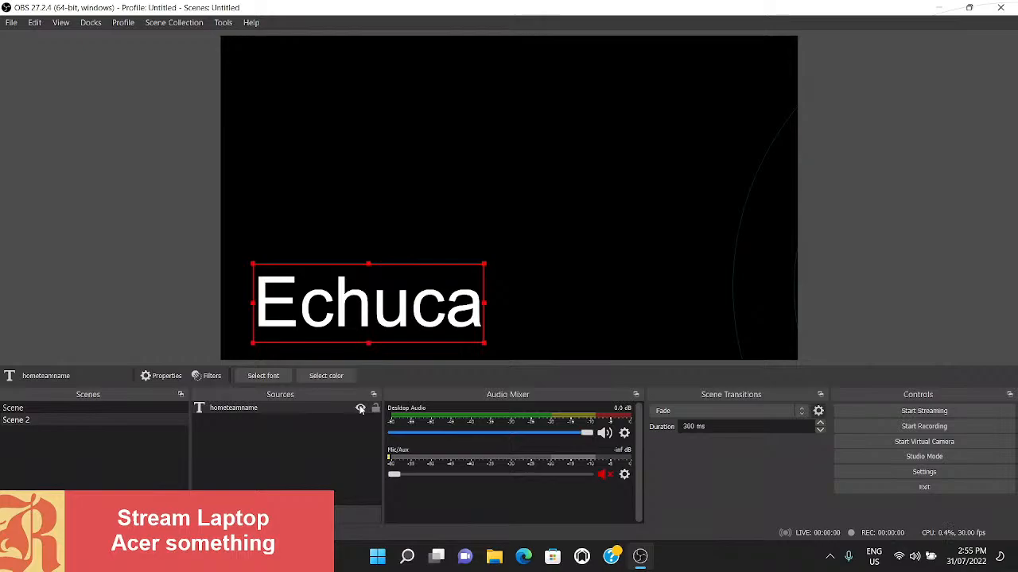
left_click(360, 408)
left_click(360, 408)
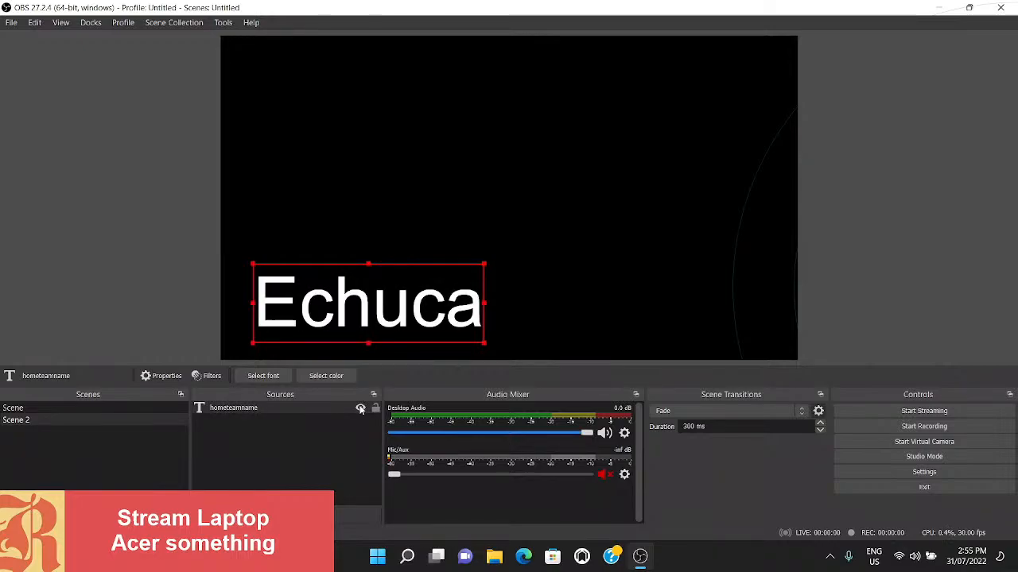
left_click(360, 408)
- Set the hometeamname source's show transition to None, then show and hide it to test the change and deselect it
right_click(254, 409)
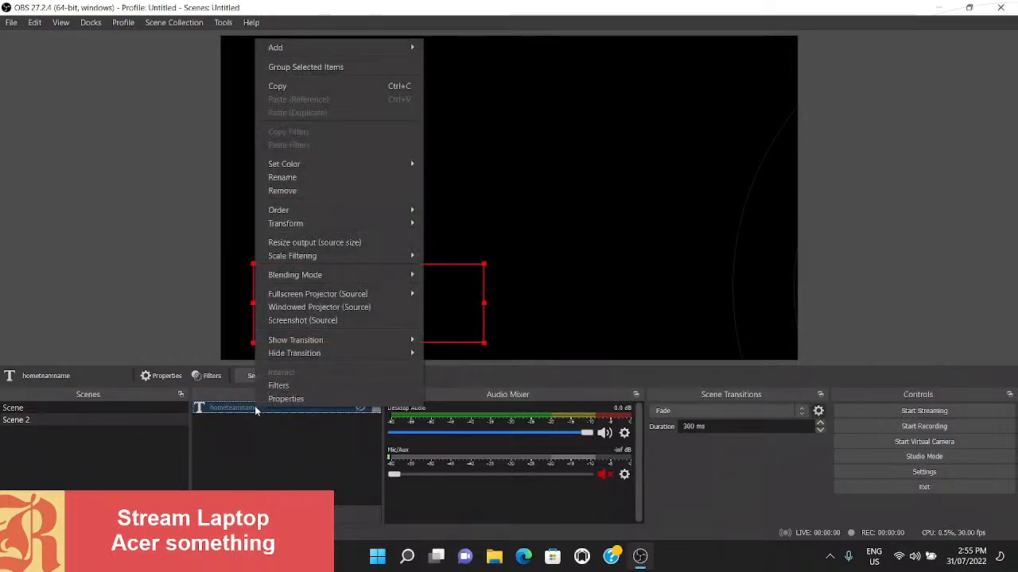
mouse_move(301, 342)
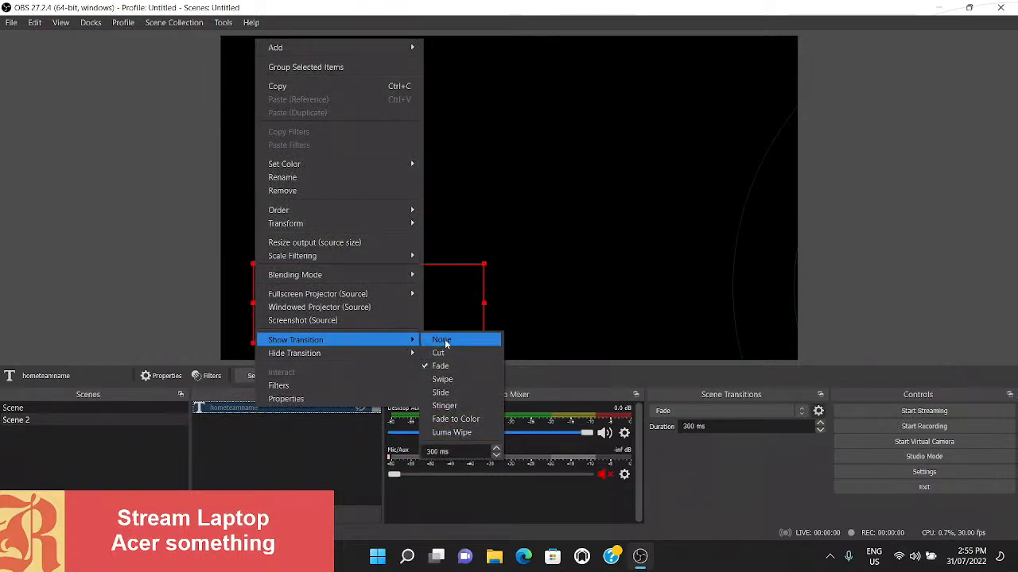
left_click(443, 340)
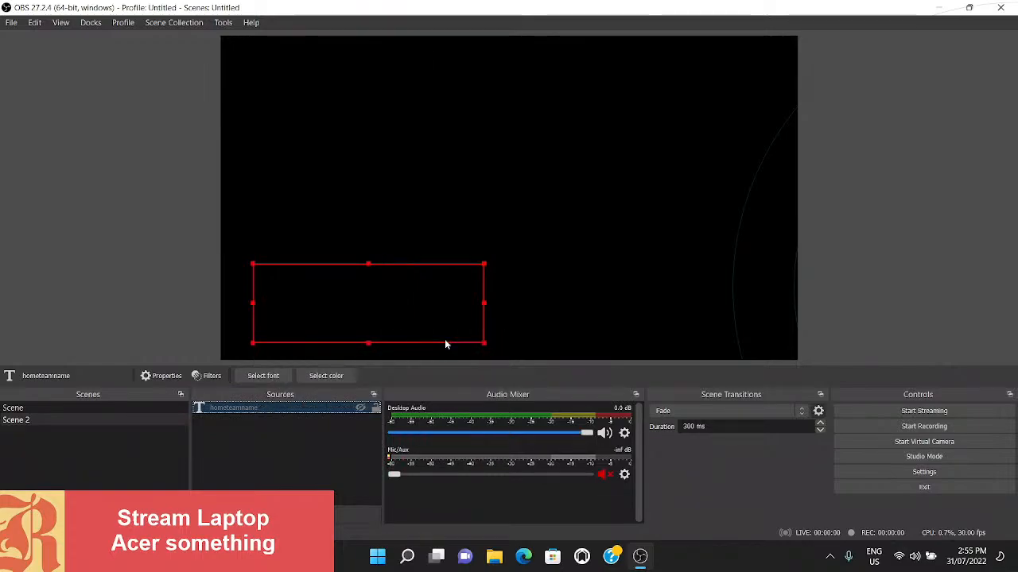
left_click(361, 408)
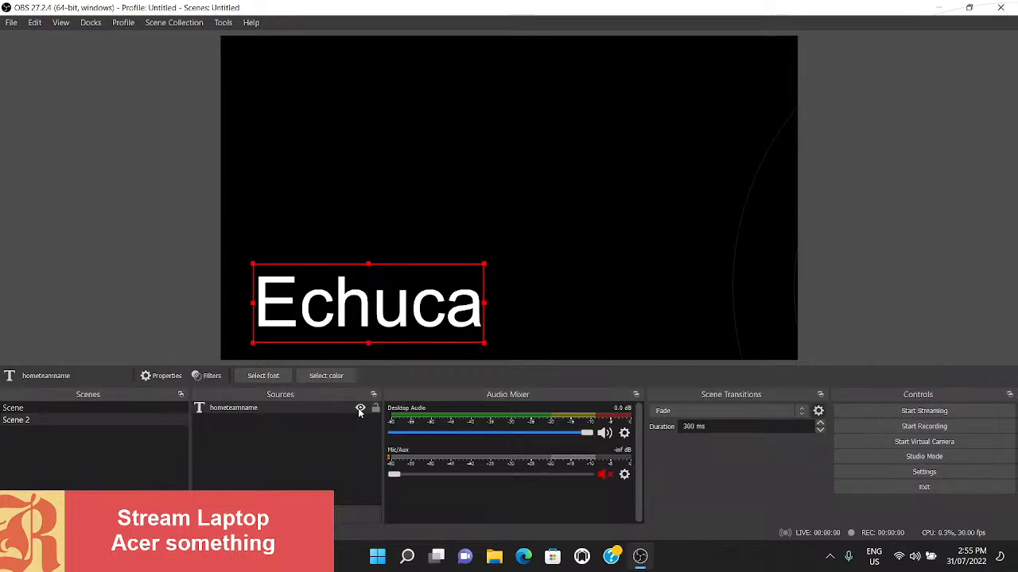
left_click(359, 409)
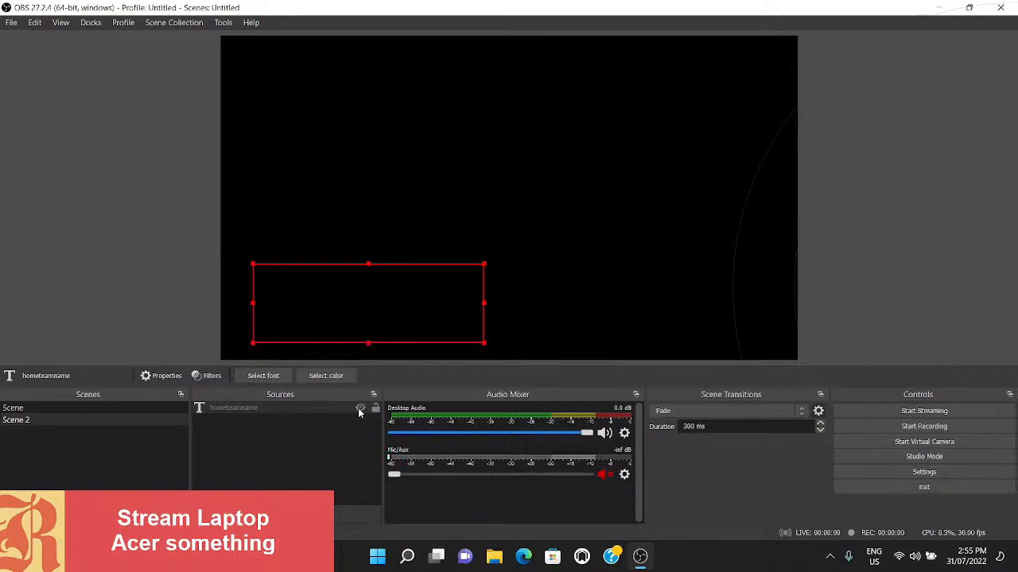
left_click(379, 190)
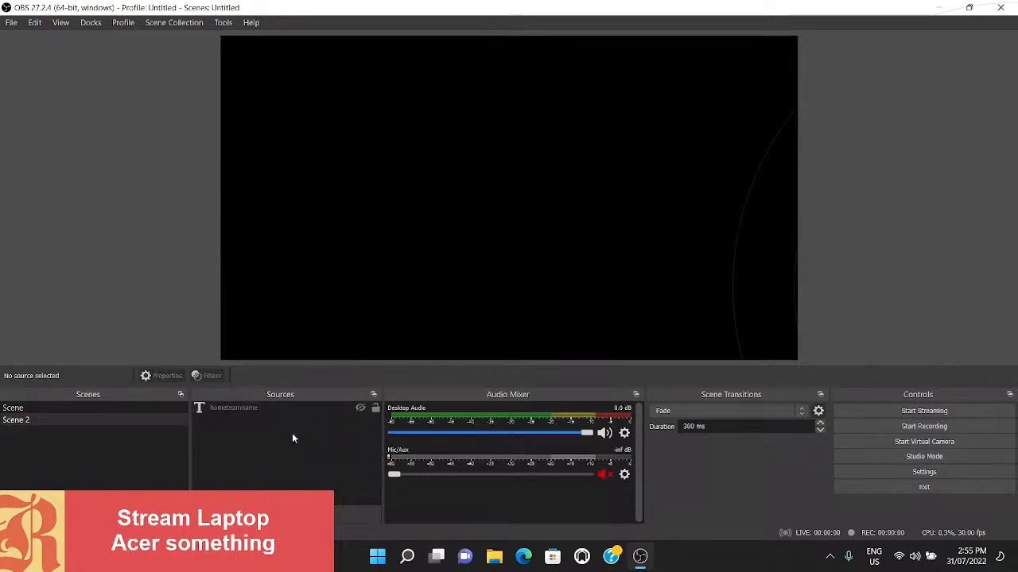
left_click(263, 447)
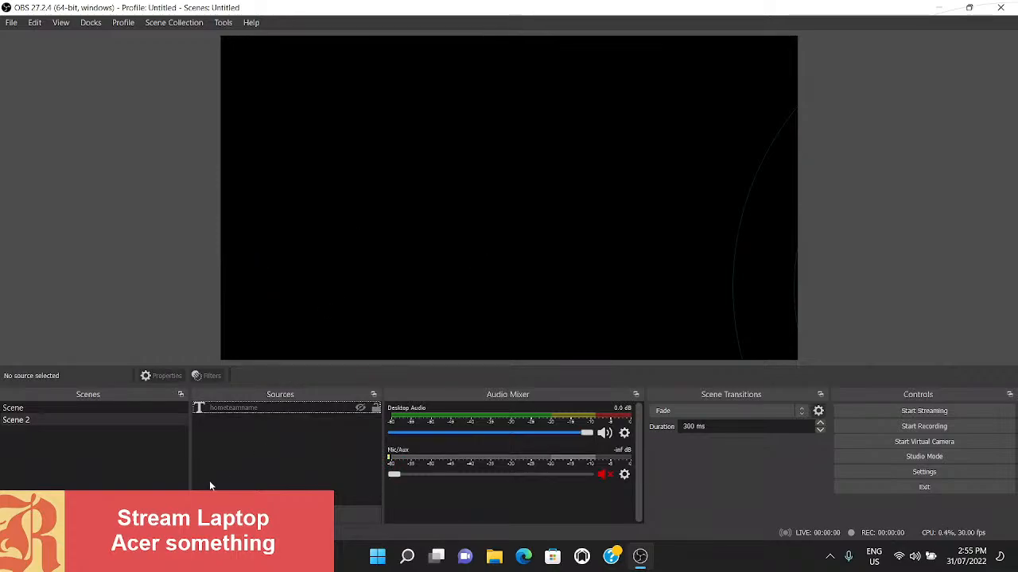
- Add a Video Capture Device source named elgato to the scene, using the Game Capture device for its video
left_click(203, 509)
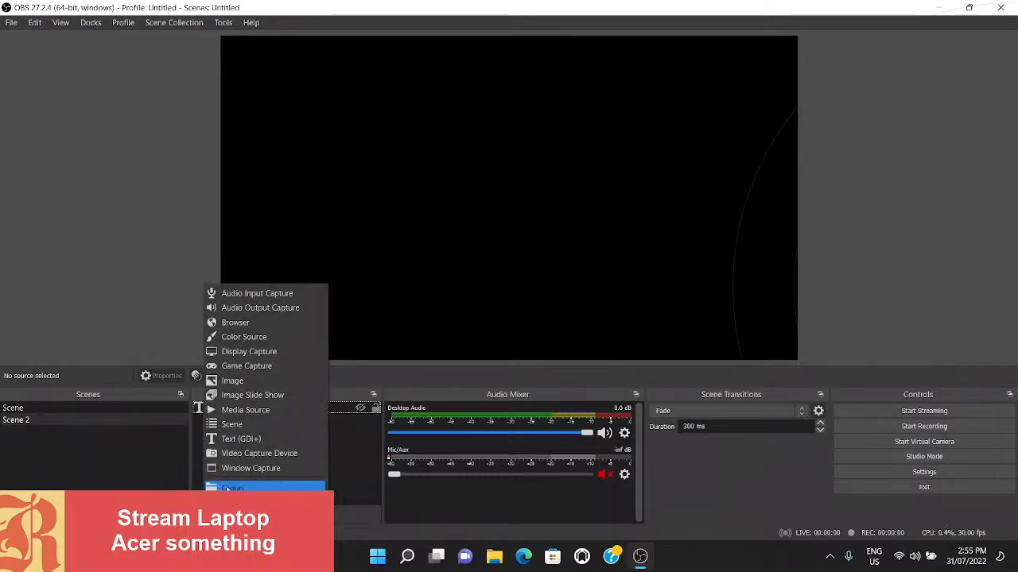
left_click(246, 452)
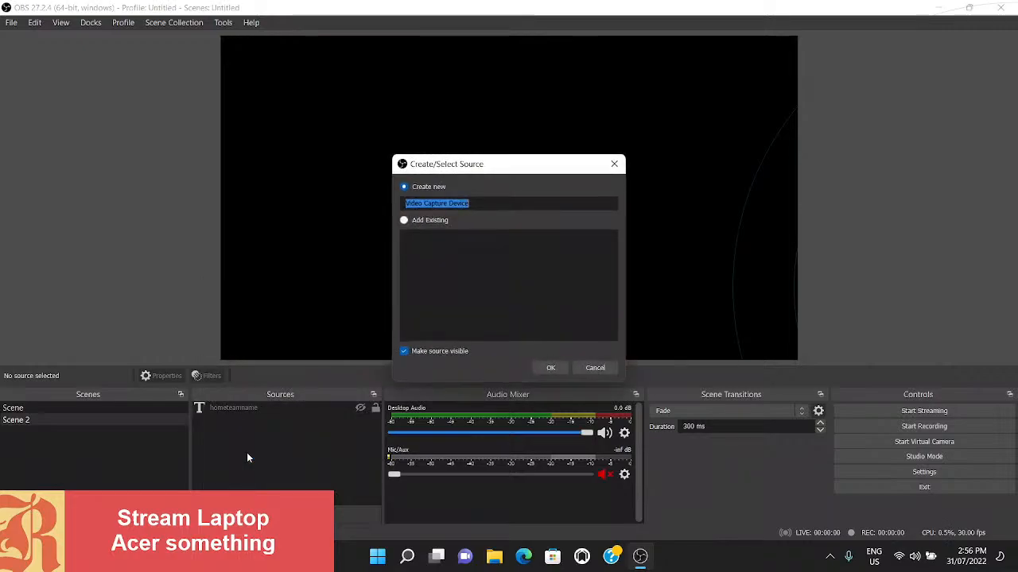
type("elgato")
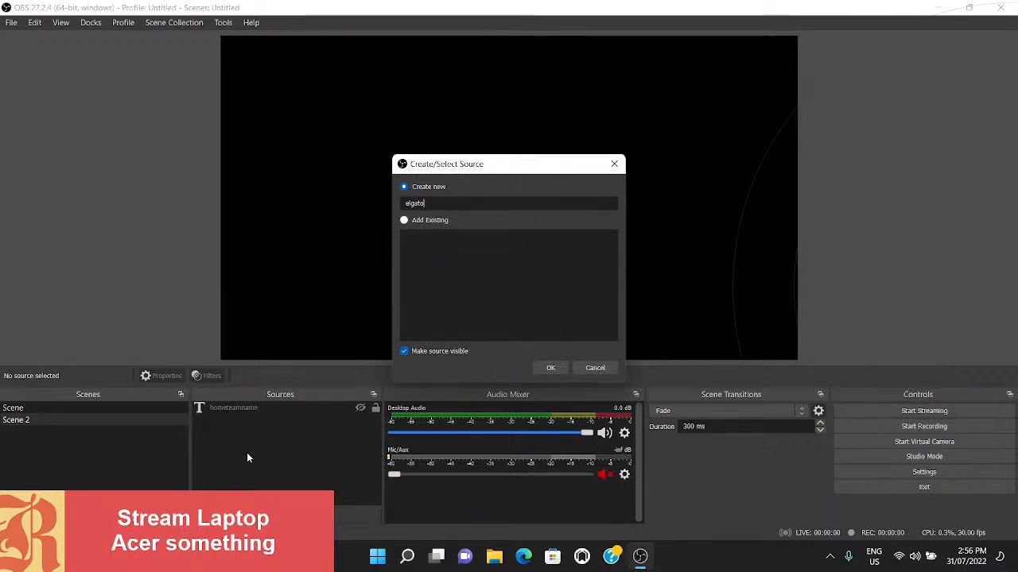
key("Return")
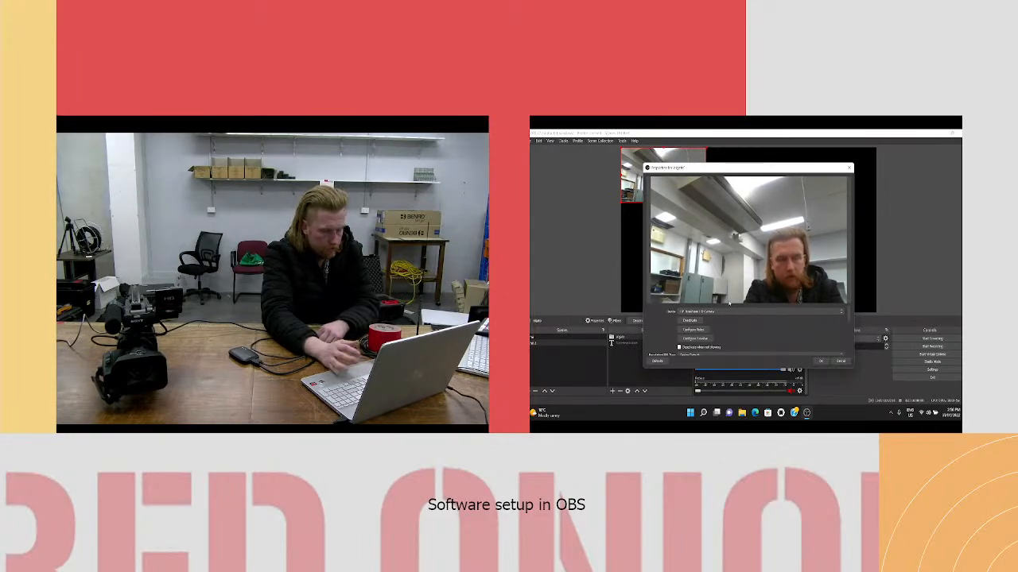
left_click(727, 312)
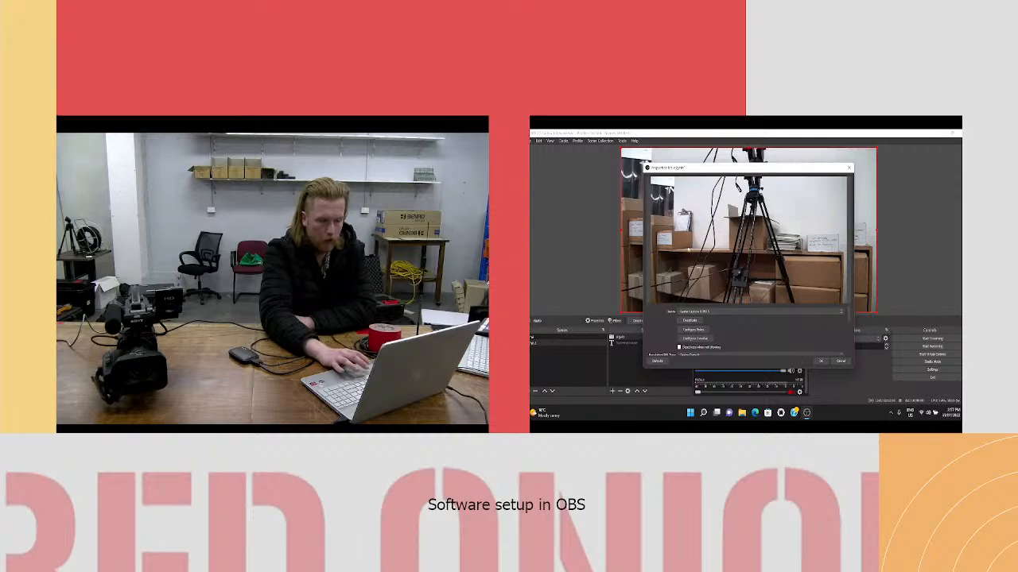
left_click(820, 361)
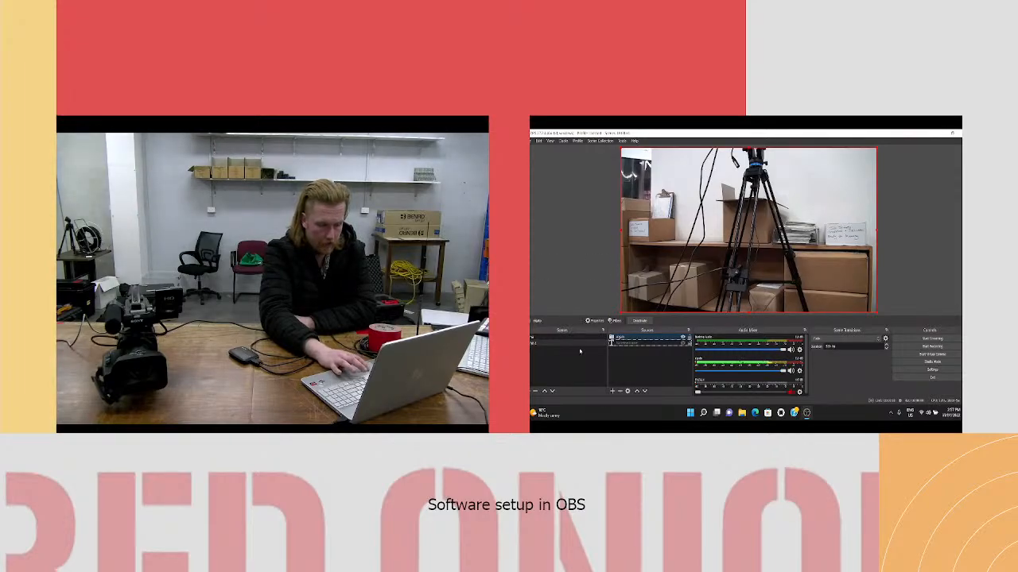
- Delete the hometeamname text source, keeping the elgato source
left_click(637, 365)
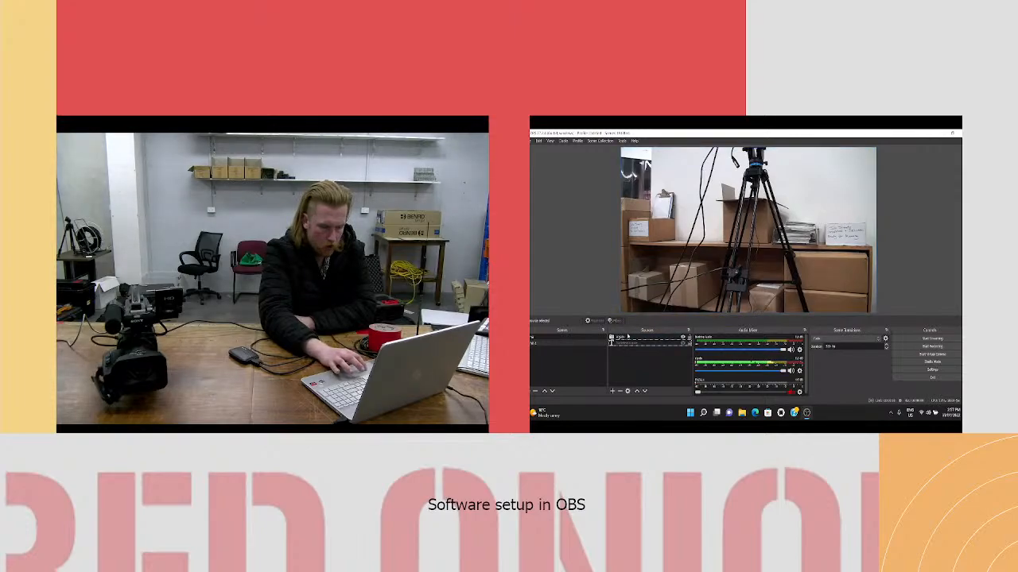
left_click(619, 341)
left_click(621, 344)
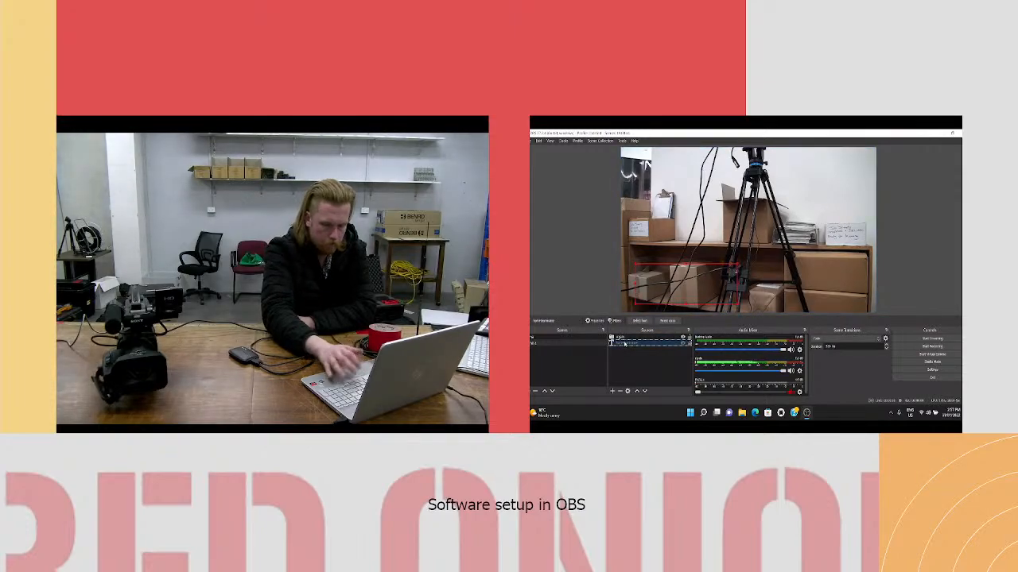
key("Delete")
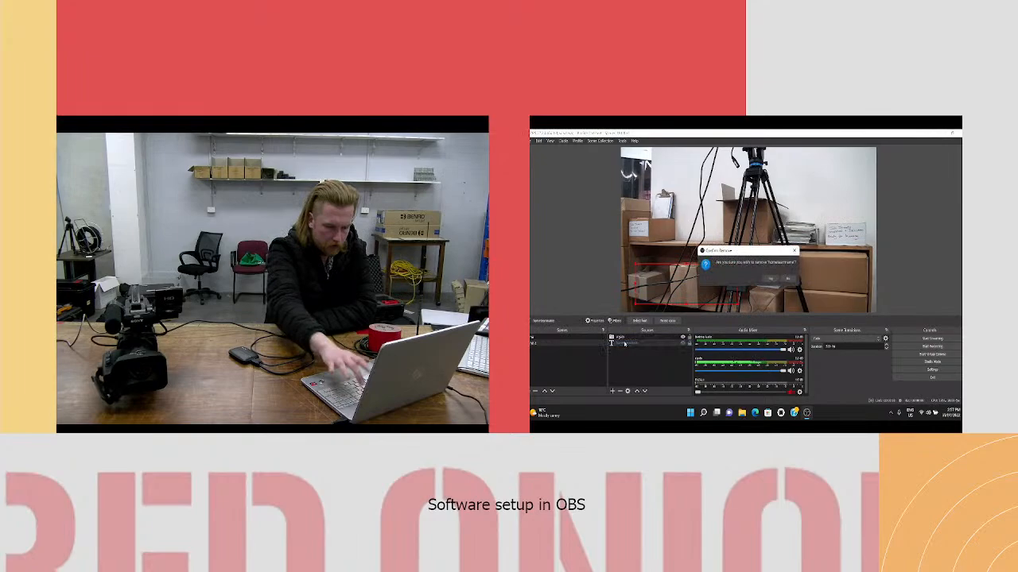
left_click(771, 280)
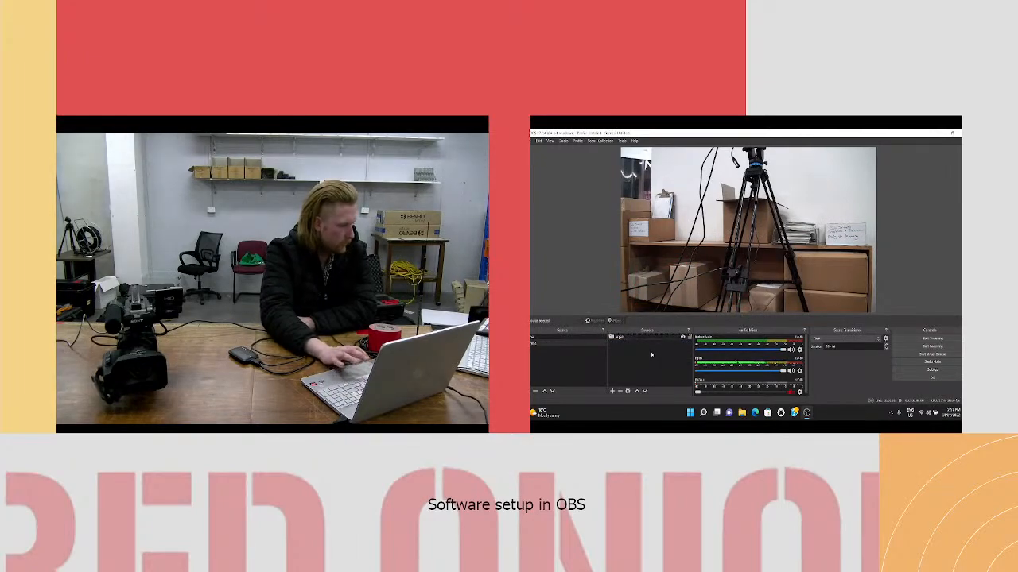
- Switch to File Explorer, open the nested GVL graphics folder in Downloads and show its files as extra large icons
left_click(742, 414)
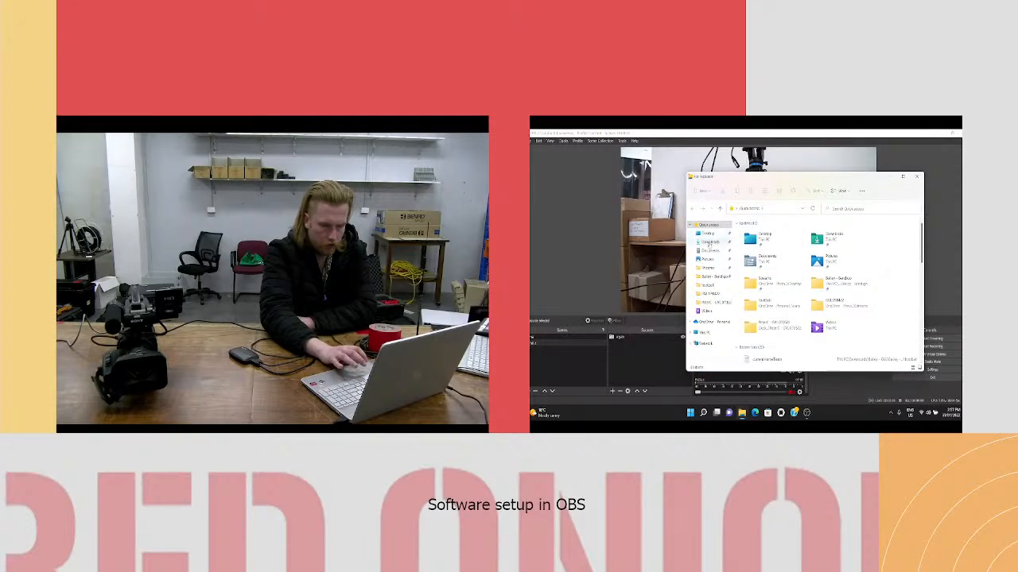
left_click(710, 241)
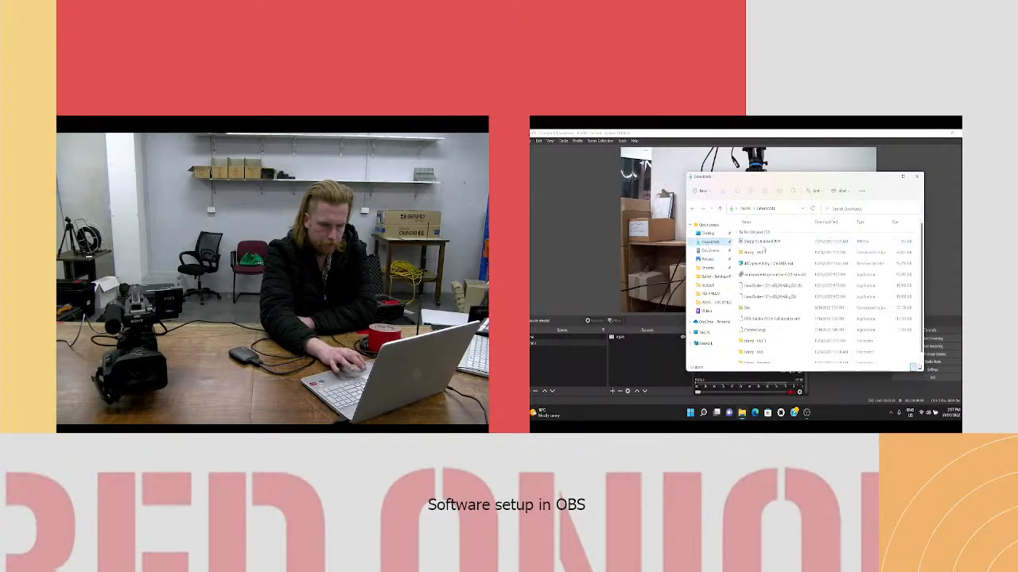
double_click(764, 341)
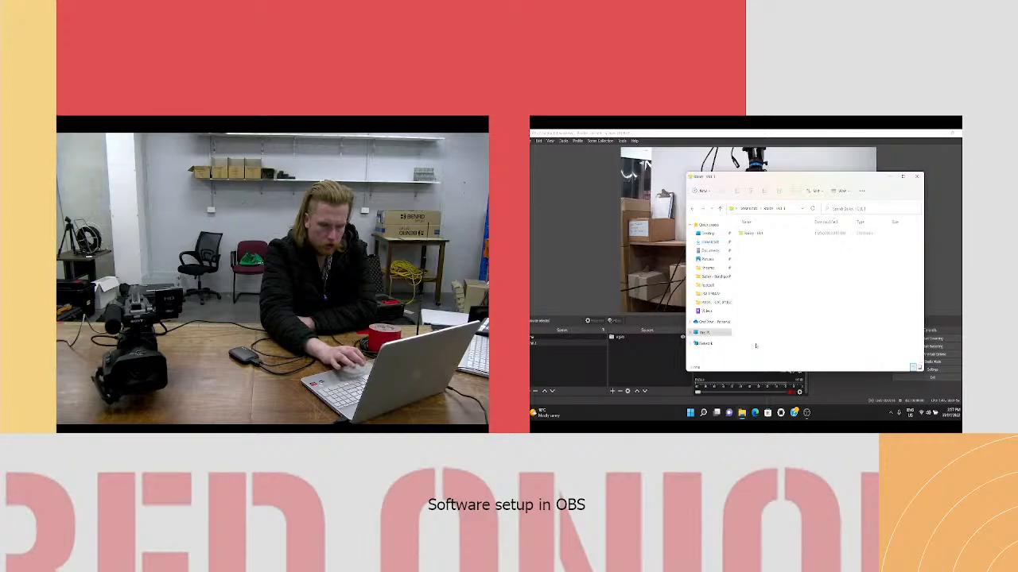
double_click(762, 234)
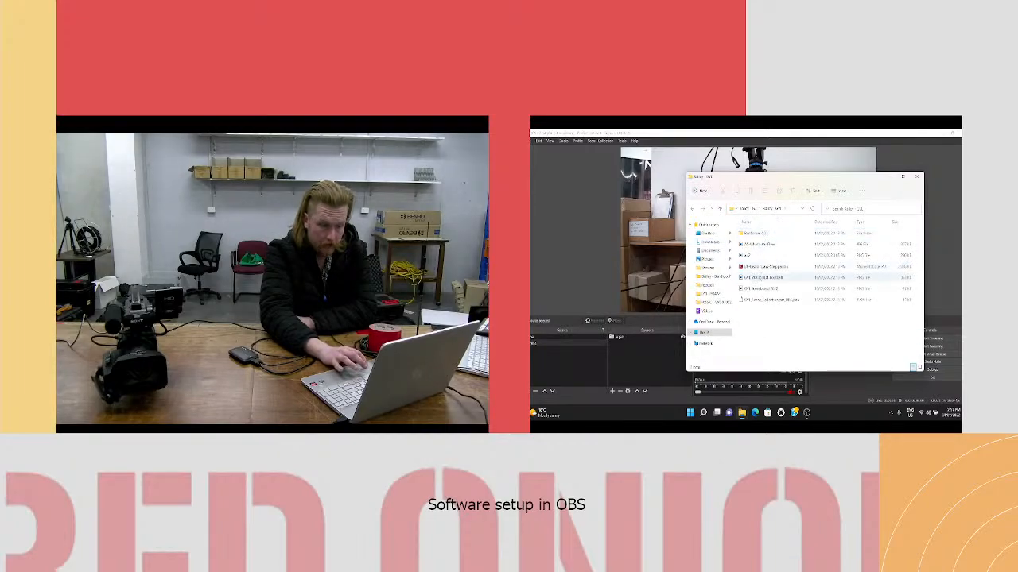
left_click_drag(814, 223, 828, 225)
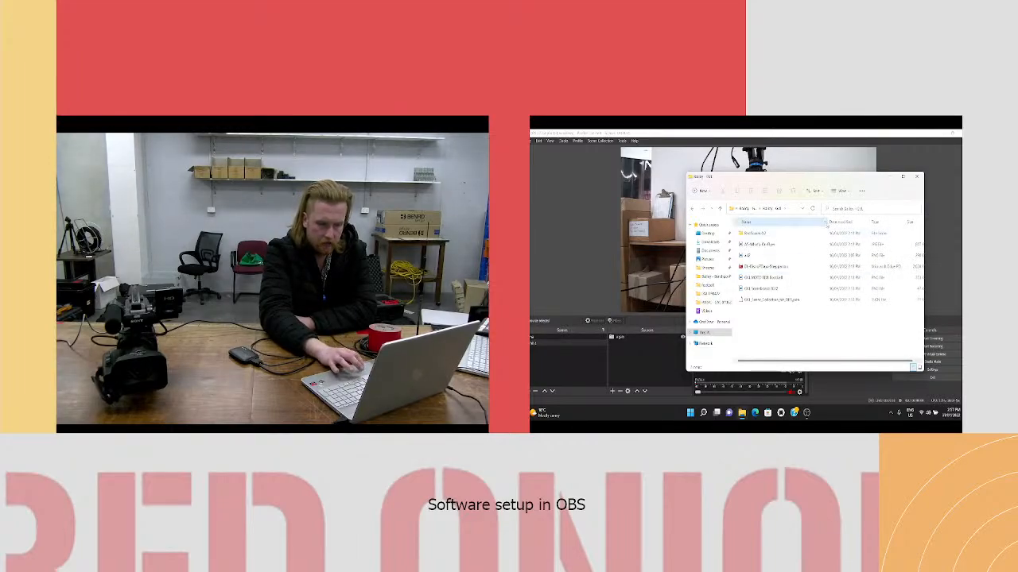
left_click(840, 191)
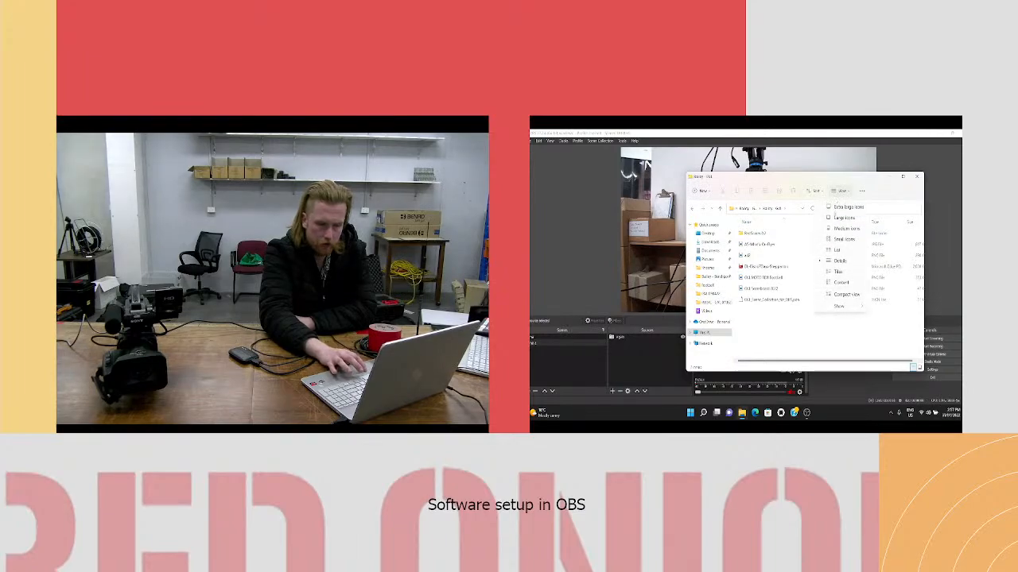
left_click(844, 206)
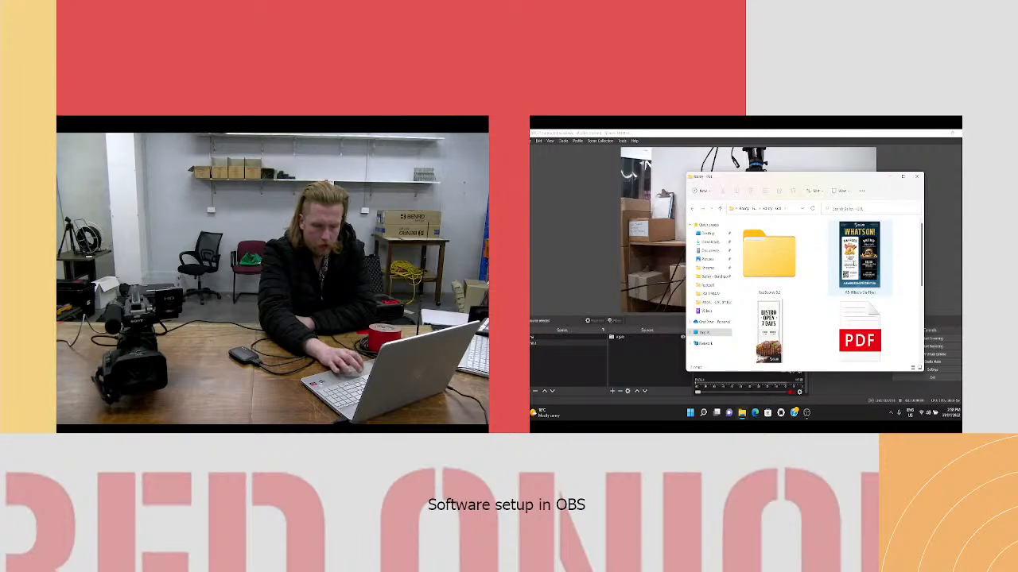
- Examine the bistro banner, the PDF, the What's On flyer and the GVL MOTD RD1 Football graphic in the folder
left_click(768, 330)
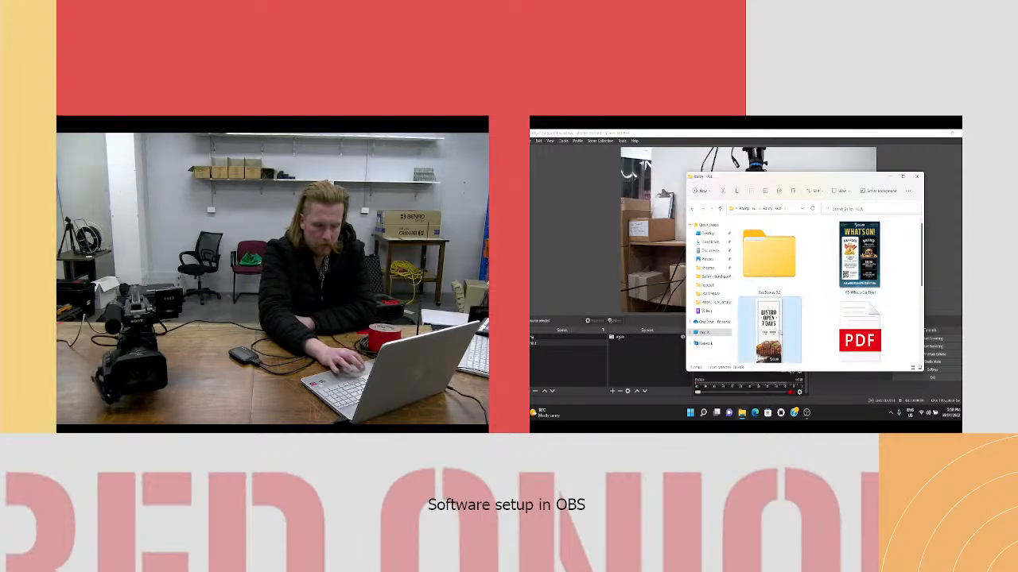
left_click(831, 338)
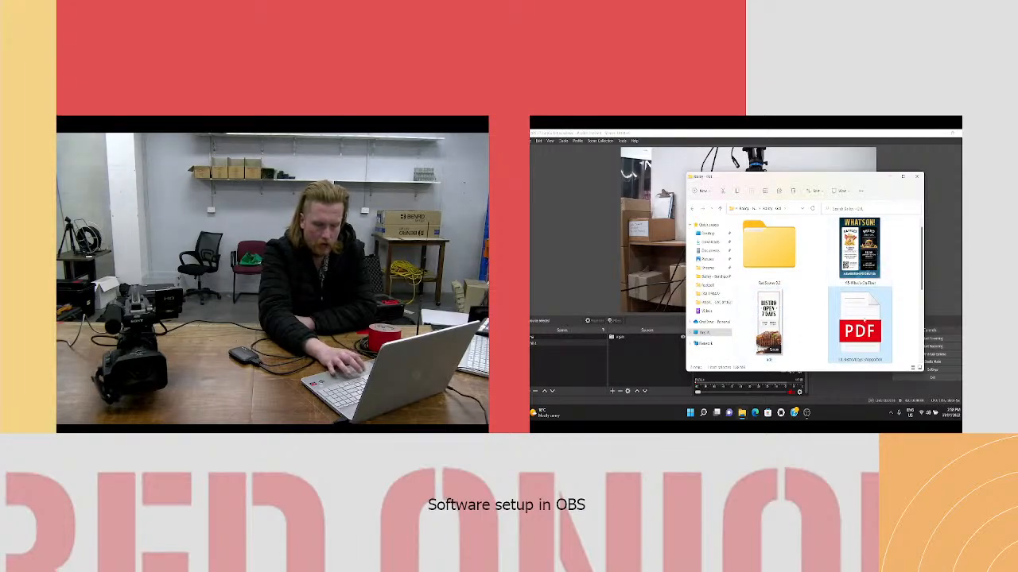
left_click(859, 257)
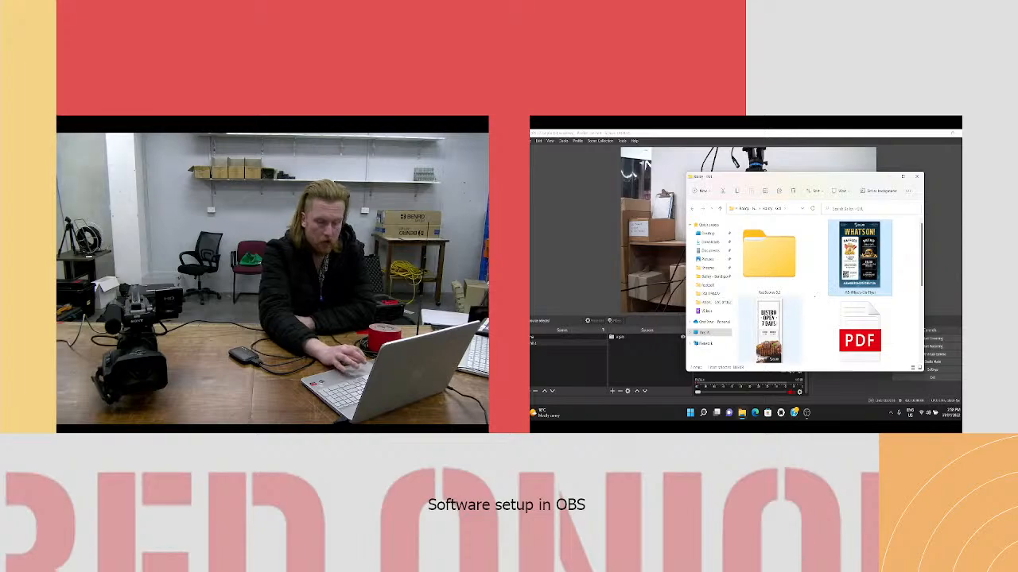
left_click(779, 330)
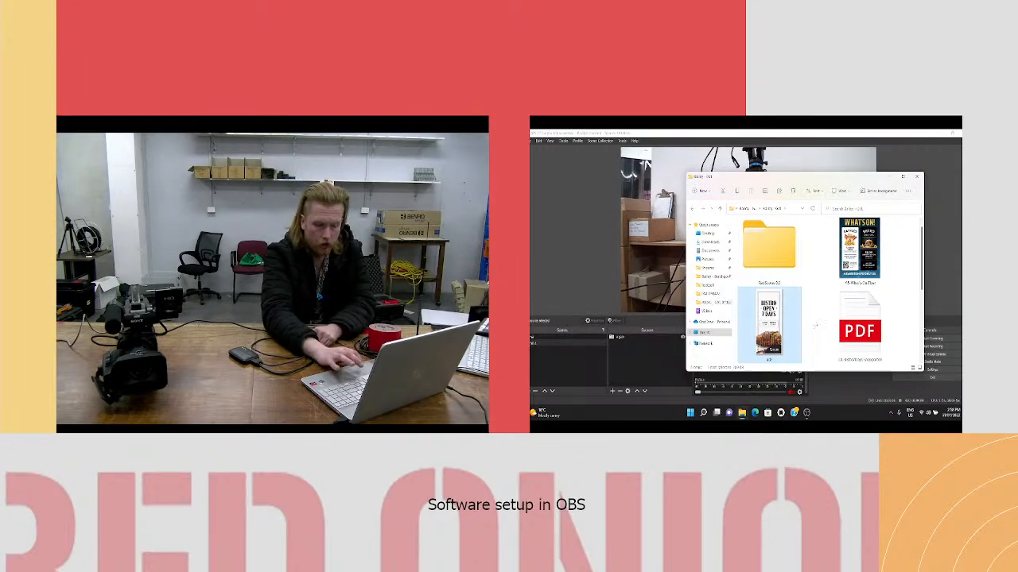
scroll(815, 324, "down", 5)
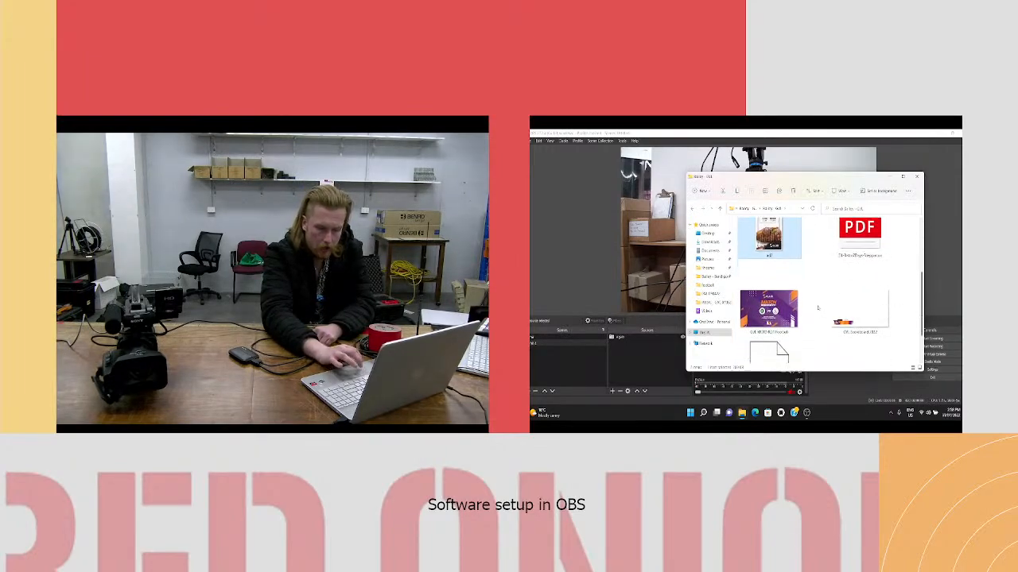
scroll(817, 307, "down", 2)
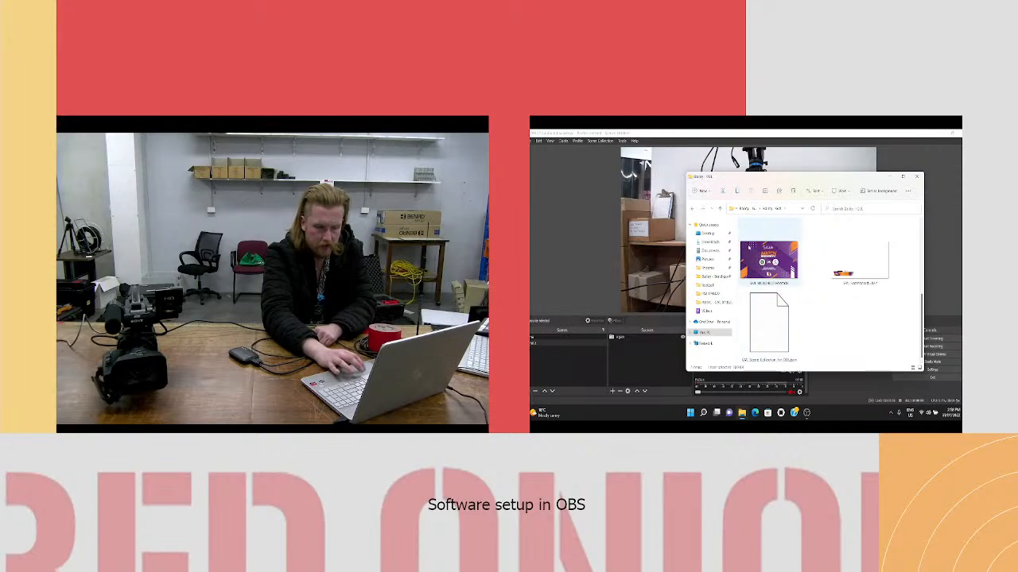
left_click(783, 256)
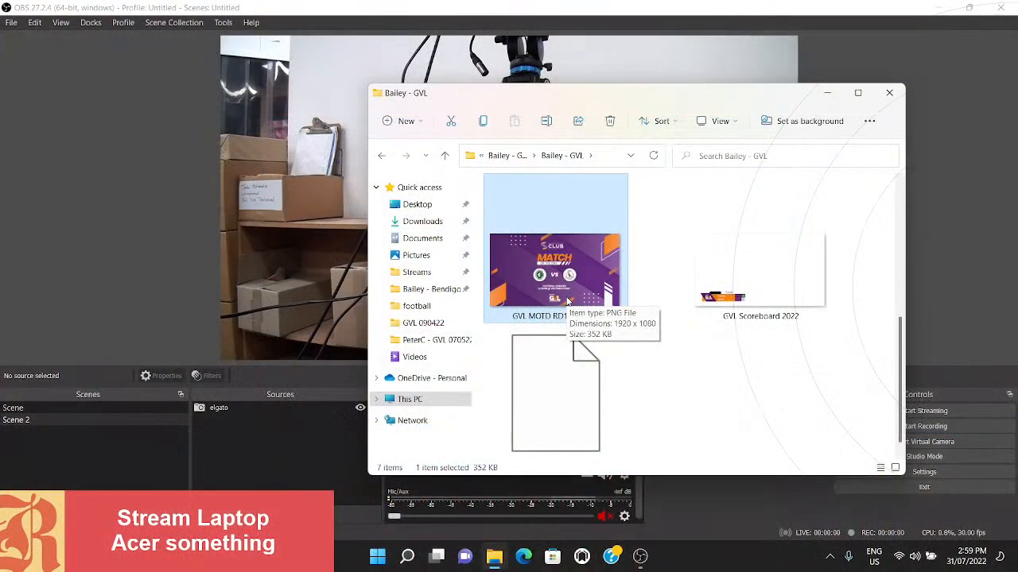
- Open the GVL Scoreboard 2022 image to inspect its layout, dismiss the photo comparison tip and close the preview
left_click(709, 257)
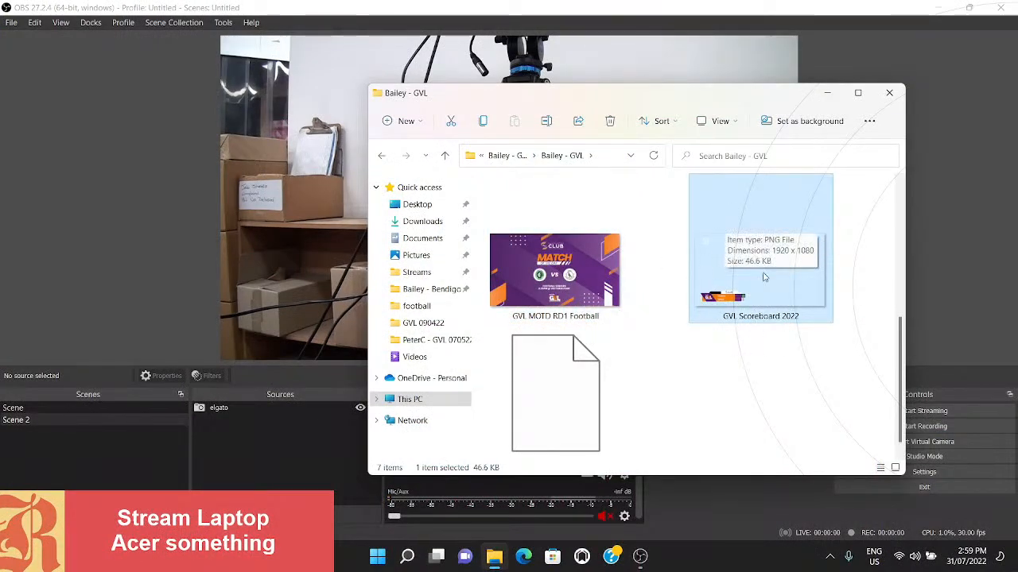
double_click(763, 277)
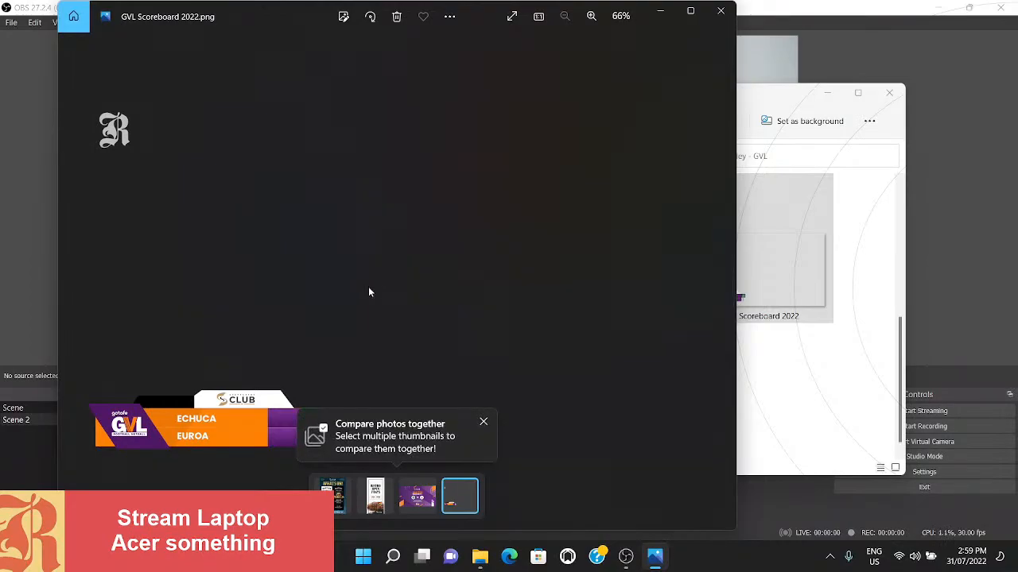
left_click(482, 423)
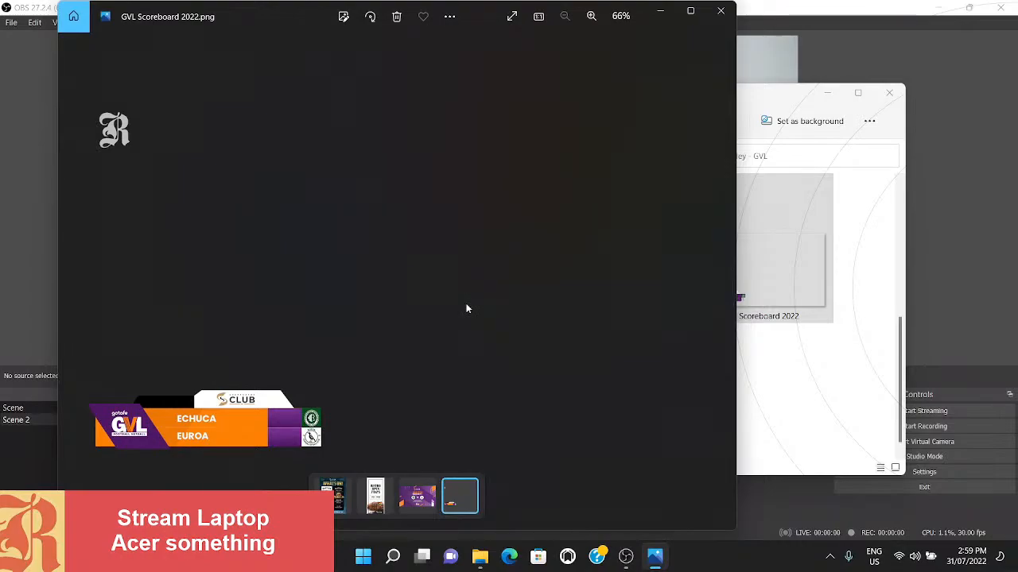
left_click(721, 11)
left_click(718, 416)
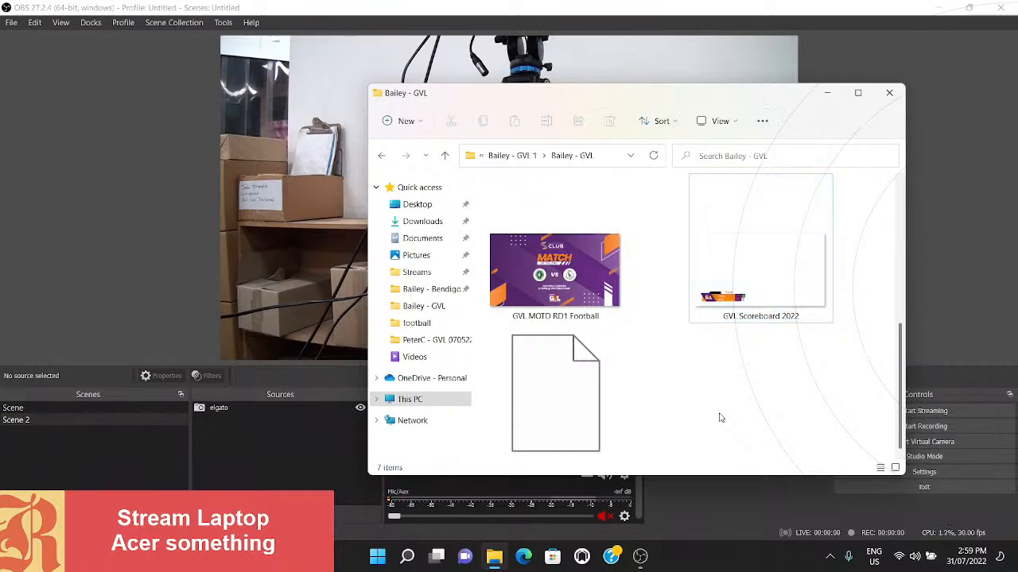
- Look at the GVL_Scene_Collection_for_OBS.json file in the folder and return to OBS
scroll(592, 388, "down", 1)
left_click(592, 388)
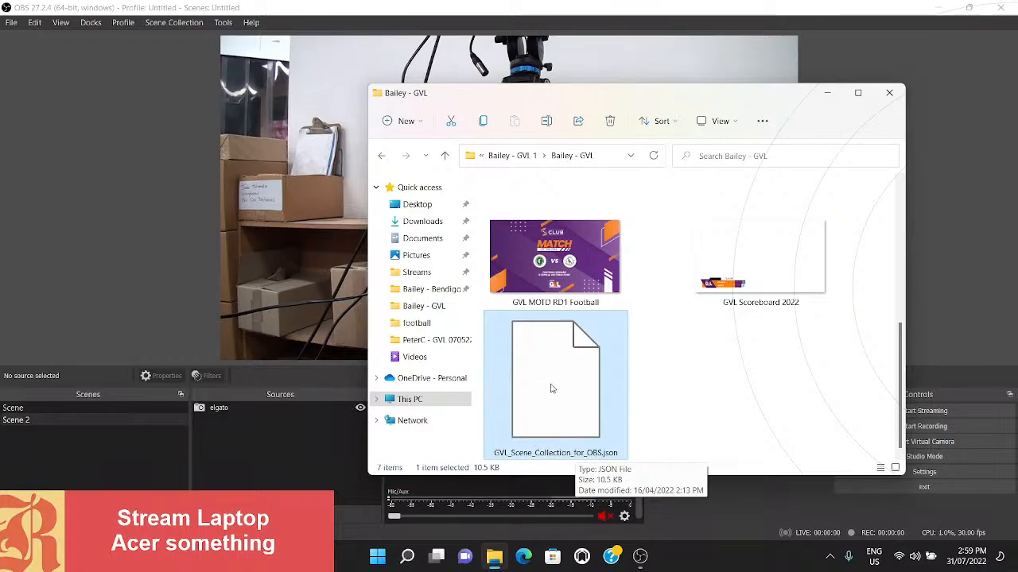
left_click(274, 470)
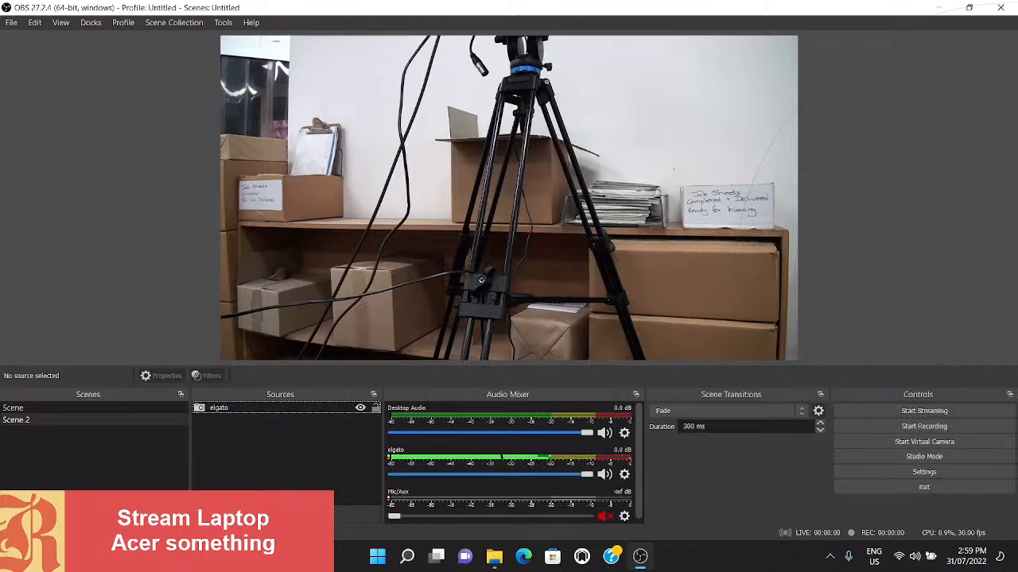
- Create a new visible image source named scoreboard in the current scene
left_click(199, 512)
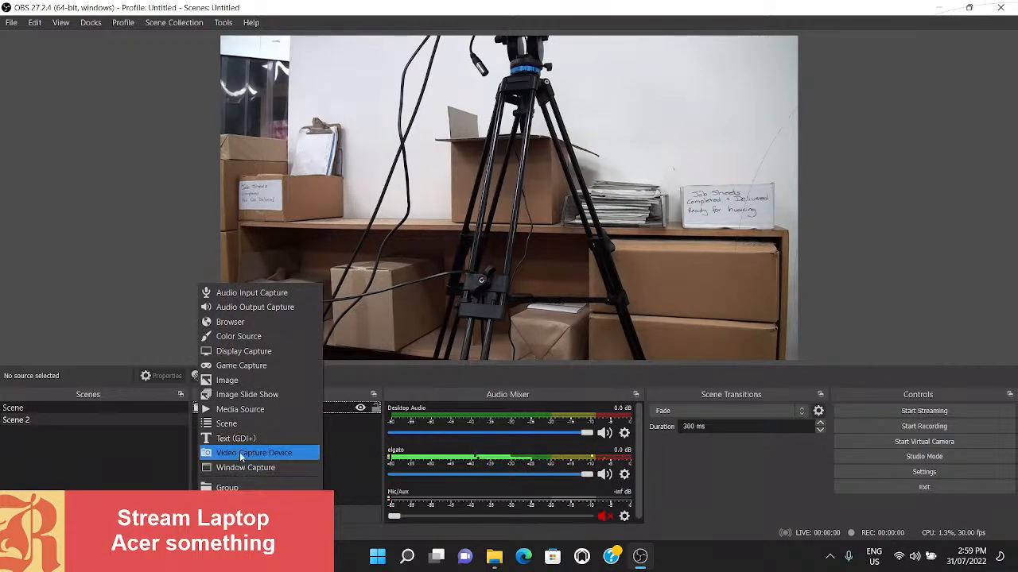
left_click(232, 380)
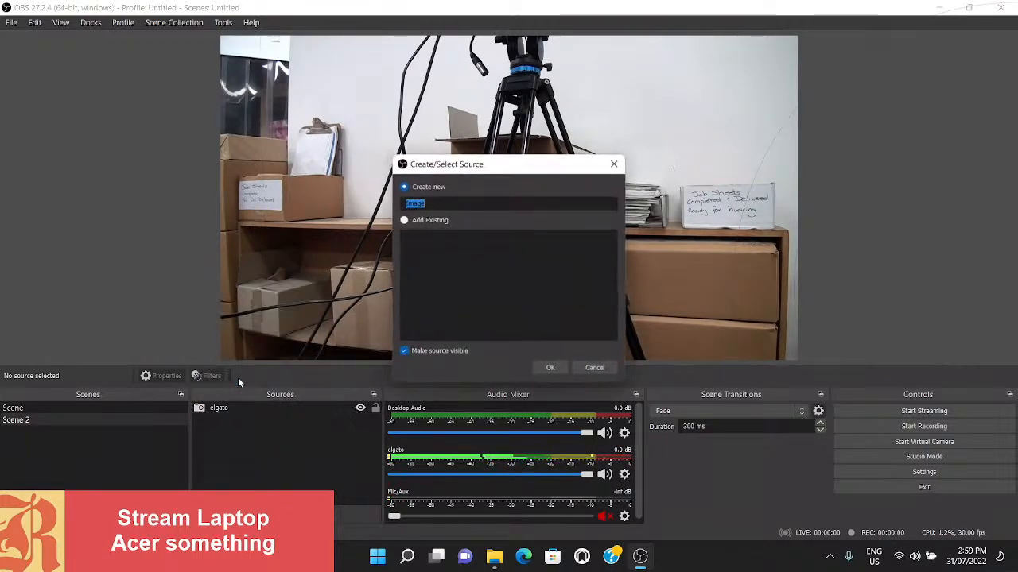
type("score")
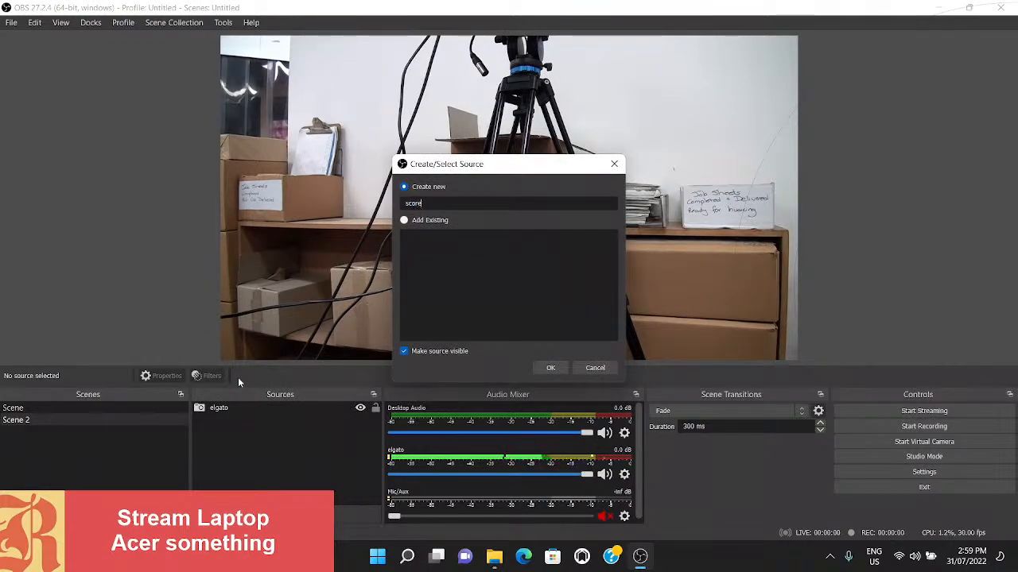
type("board")
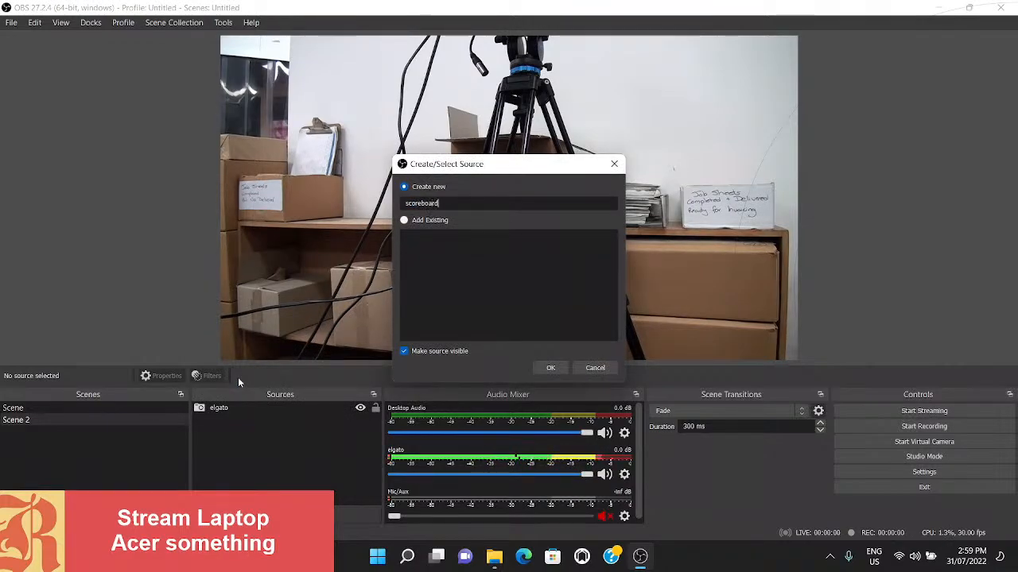
left_click(550, 369)
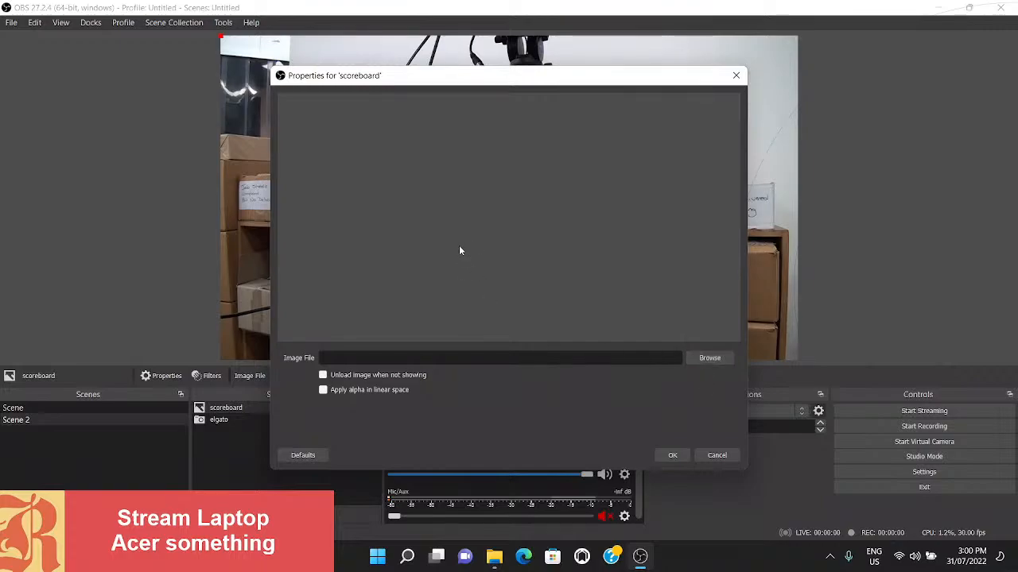
- Assign GVL Scoreboard 2022.png from the GVL graphics folder as the scoreboard source's image and accept its properties
left_click(706, 359)
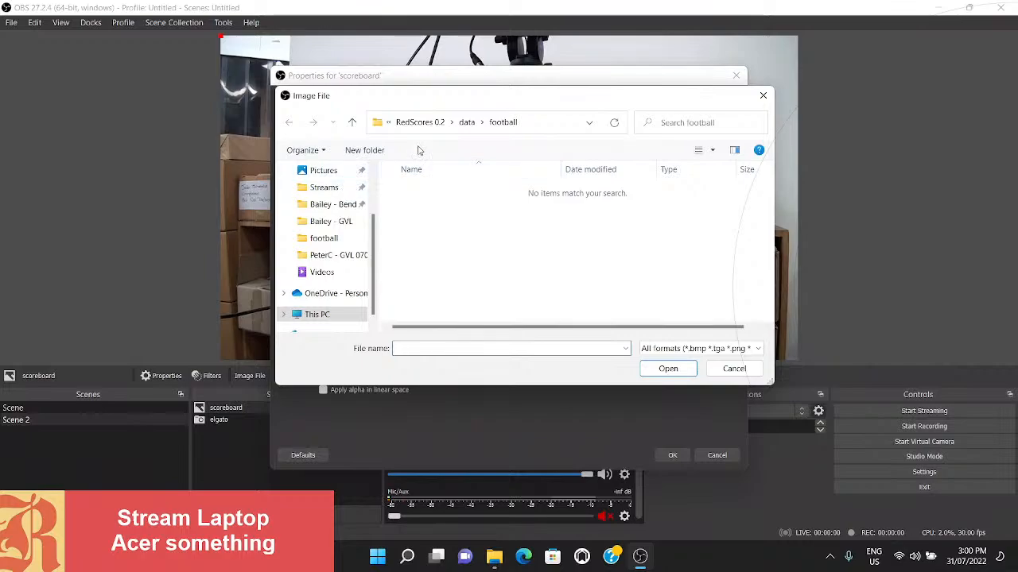
left_click(436, 124)
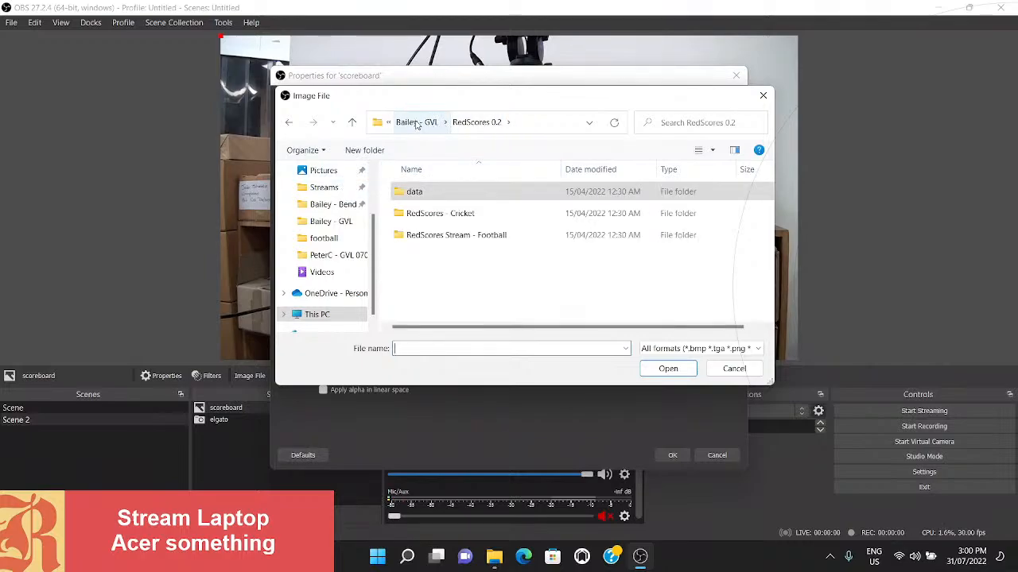
left_click(418, 123)
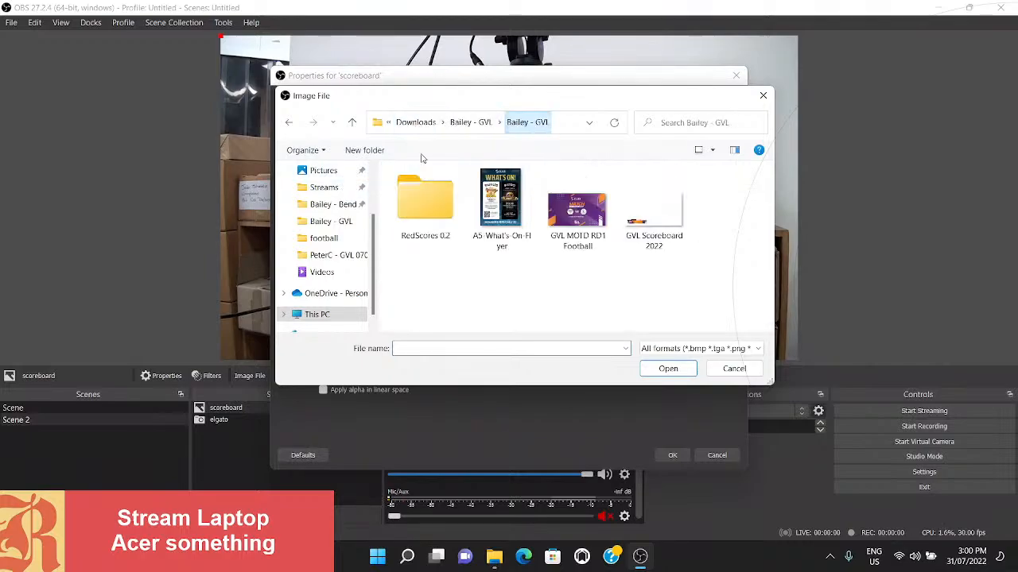
double_click(647, 216)
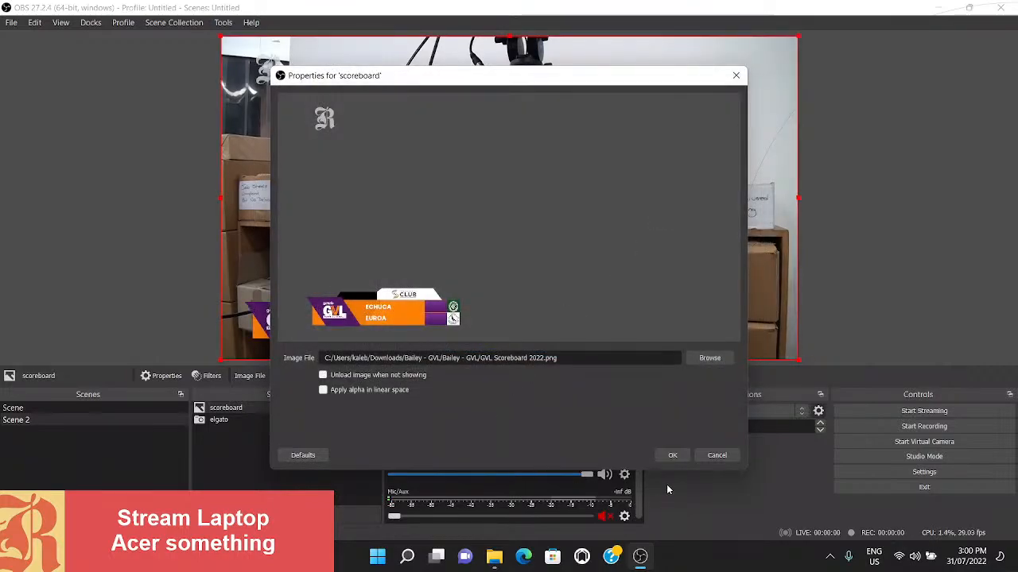
left_click(672, 456)
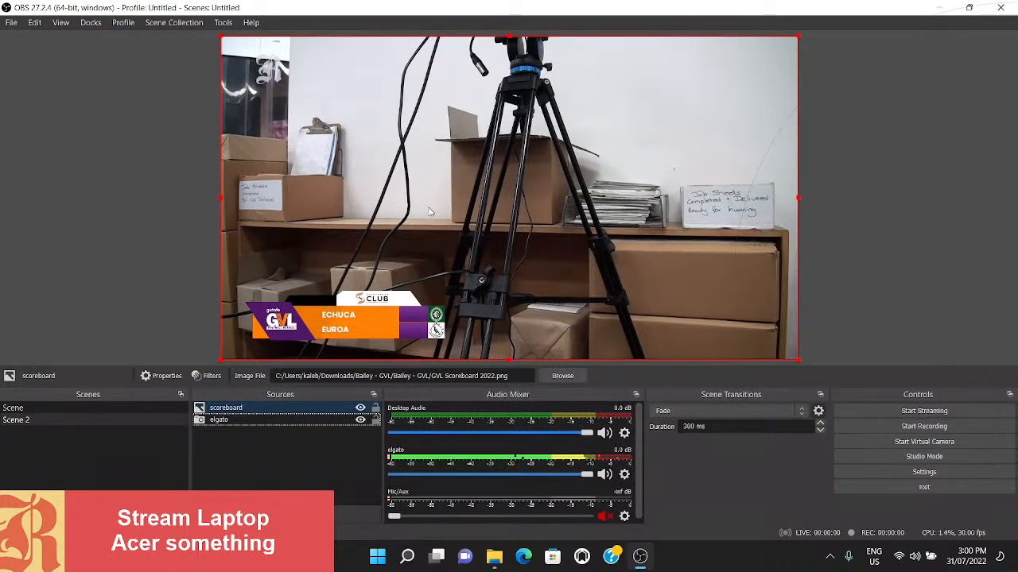
- Hide and show the scoreboard source twice to check the overlay, leaving it visible and deselected
left_click(360, 409)
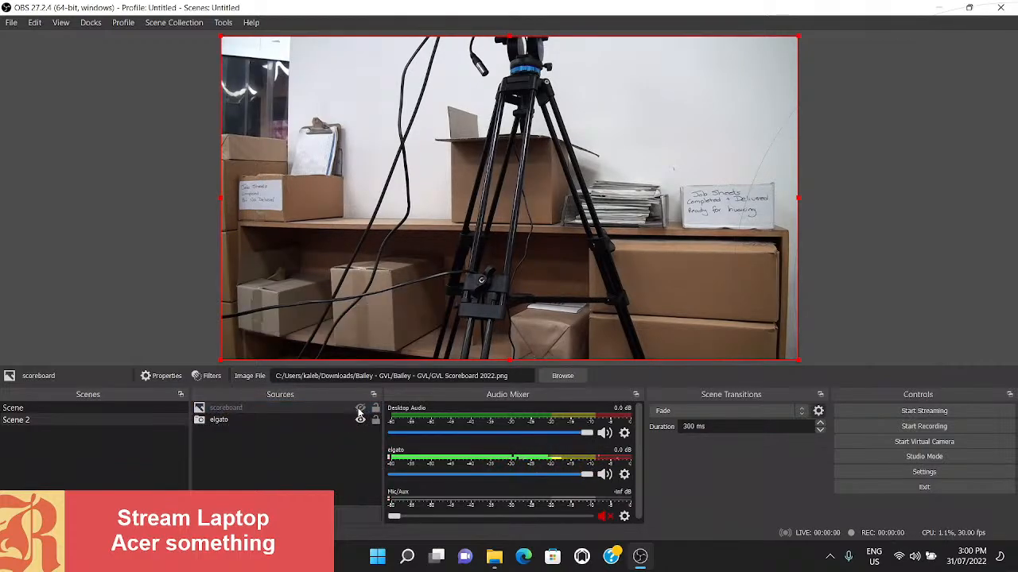
left_click(360, 409)
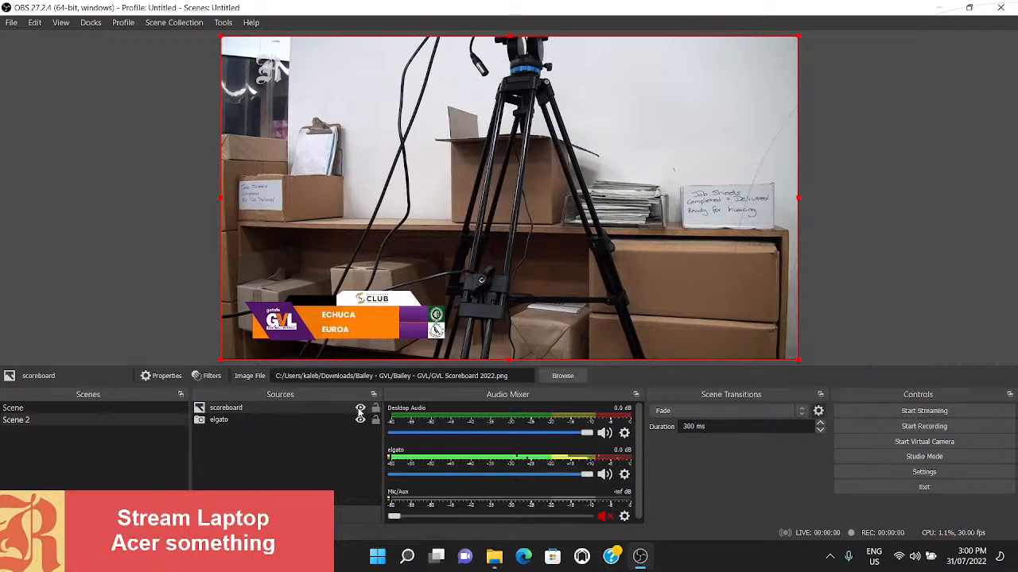
left_click(360, 409)
left_click(360, 409)
left_click(257, 462)
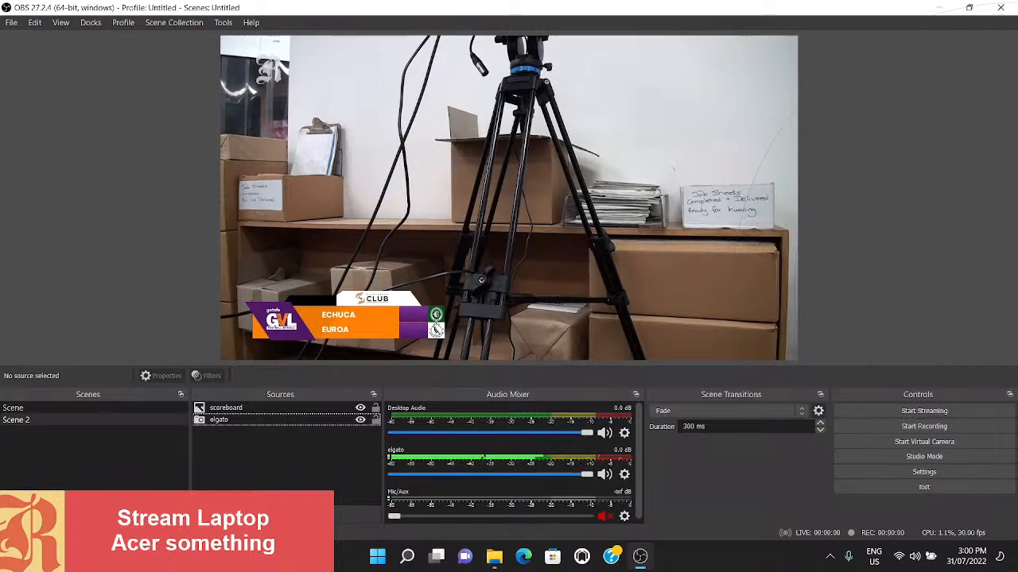
- Create a new visible image source named holding screen in the current scene
left_click(200, 514)
left_click(239, 380)
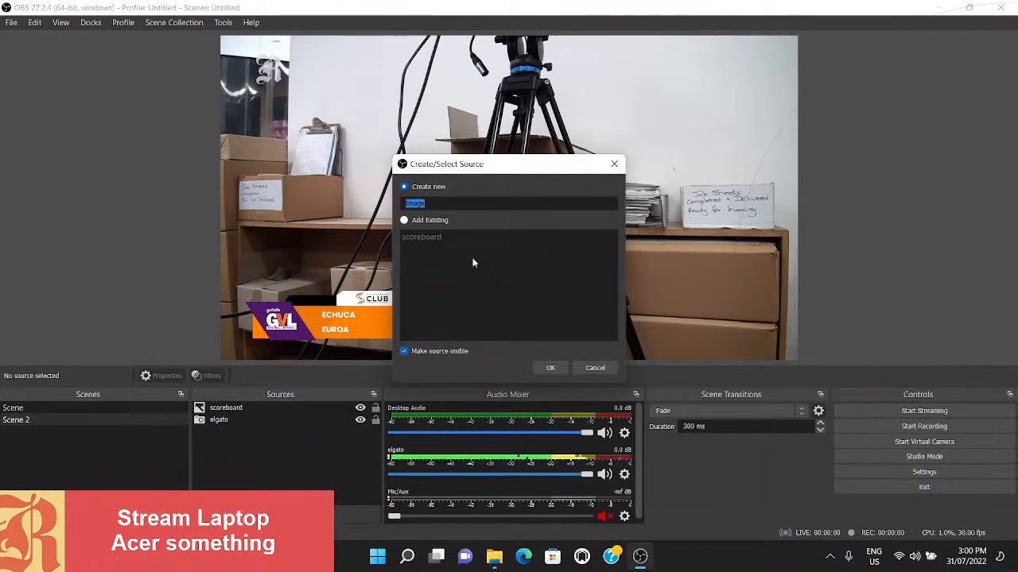
type("holdin")
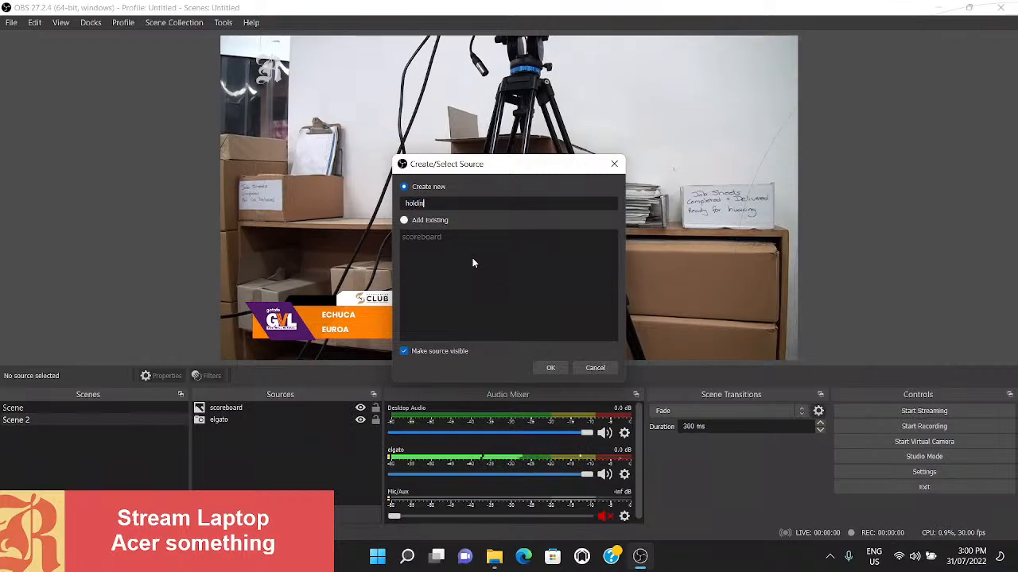
type("g screen")
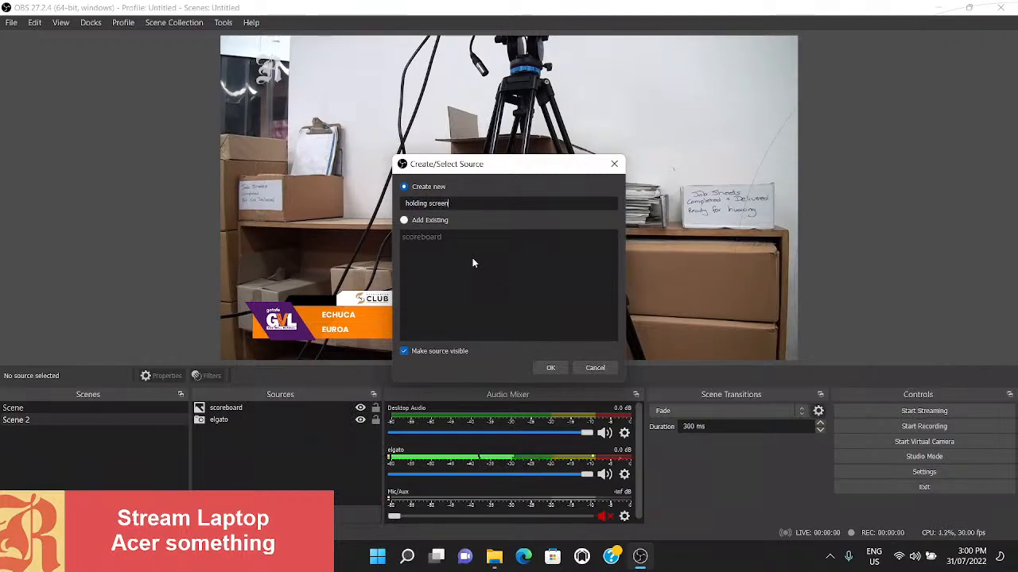
left_click(557, 370)
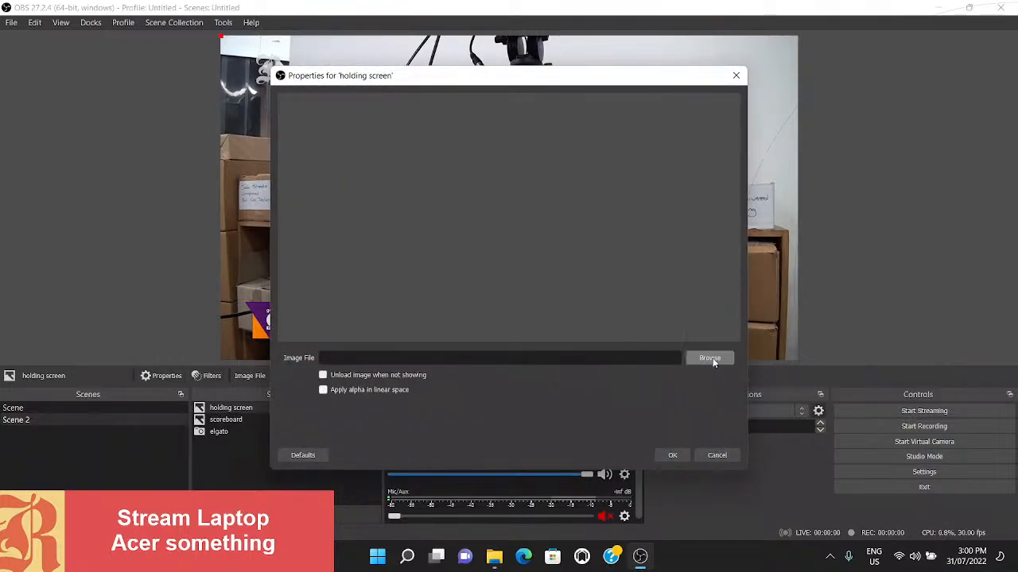
- Assign GVL MOTD RD1 Football.png as the holding screen source's image, accept its properties and hide the source
left_click(710, 358)
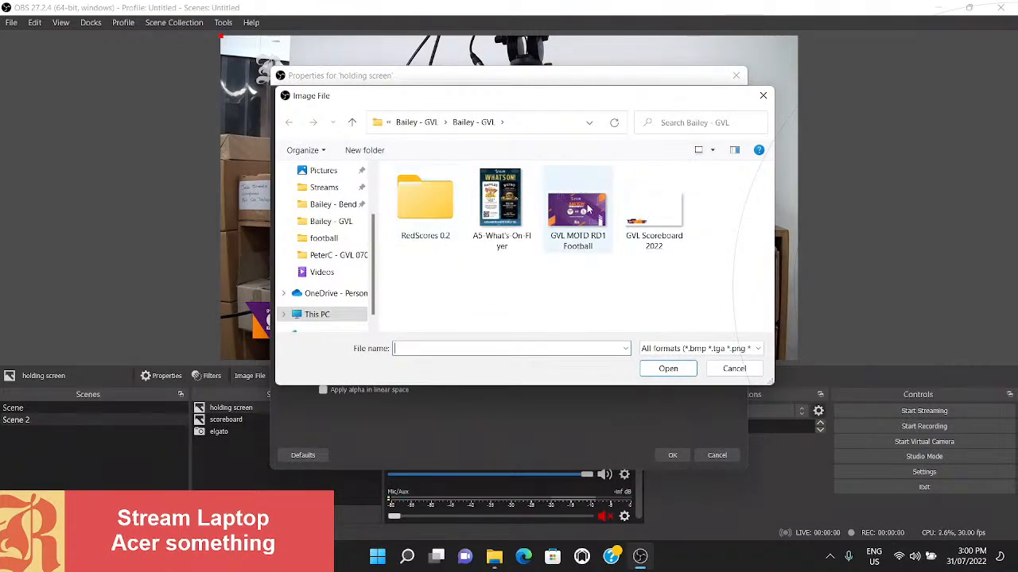
double_click(588, 209)
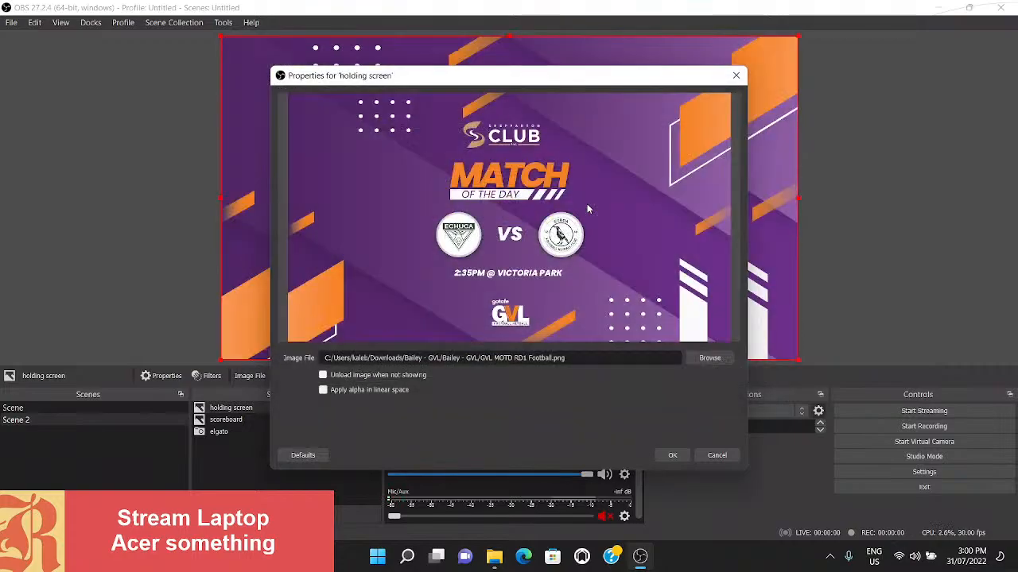
left_click(672, 457)
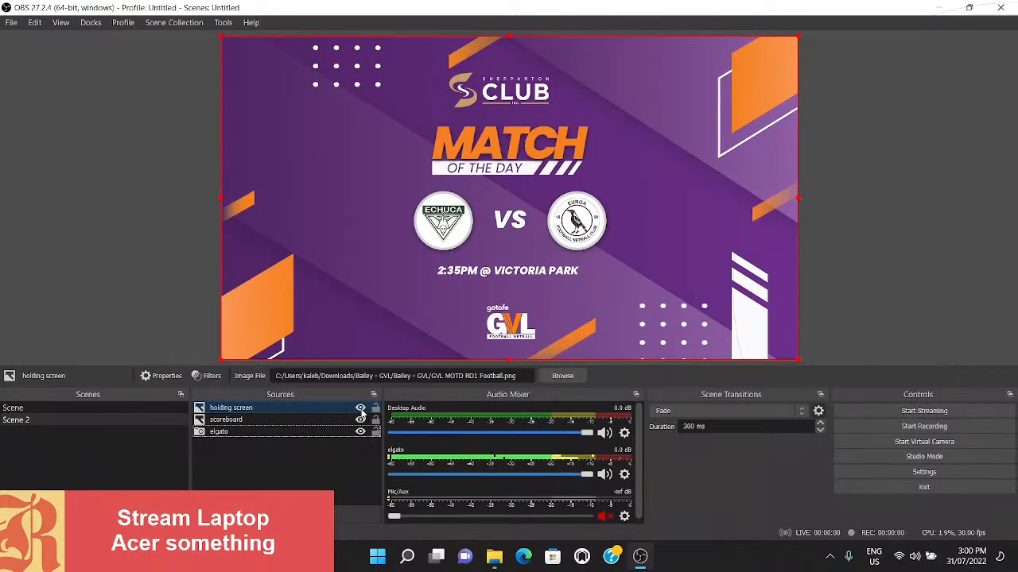
left_click(360, 408)
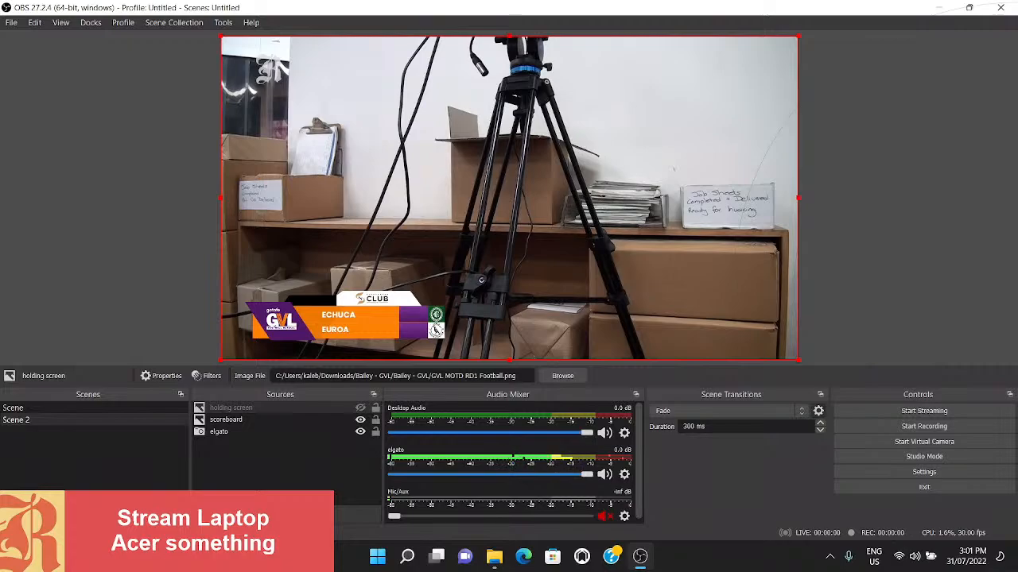
- Create a new visible Text (GDI+) source named homename in the current scene
left_click(202, 509)
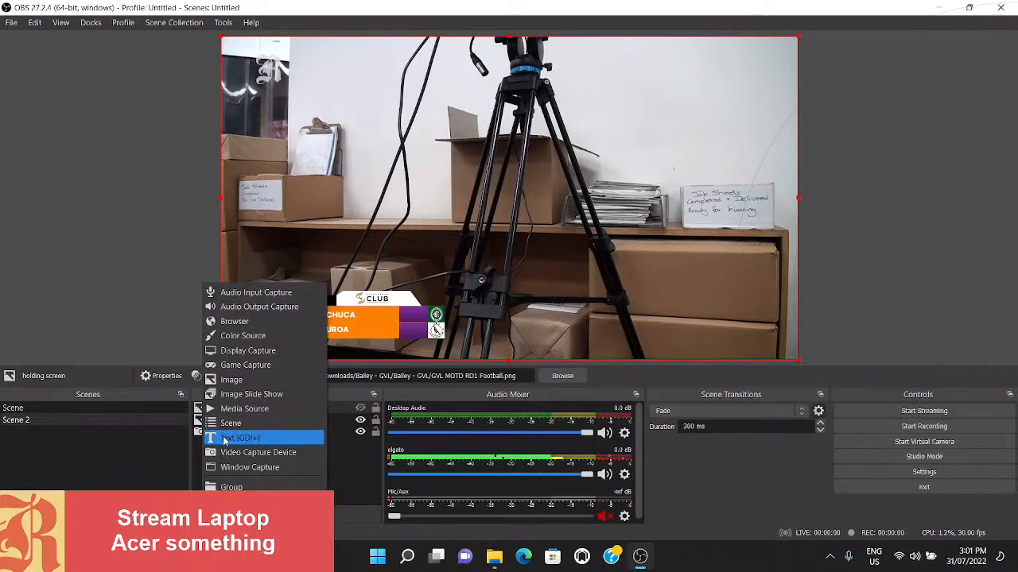
left_click(225, 438)
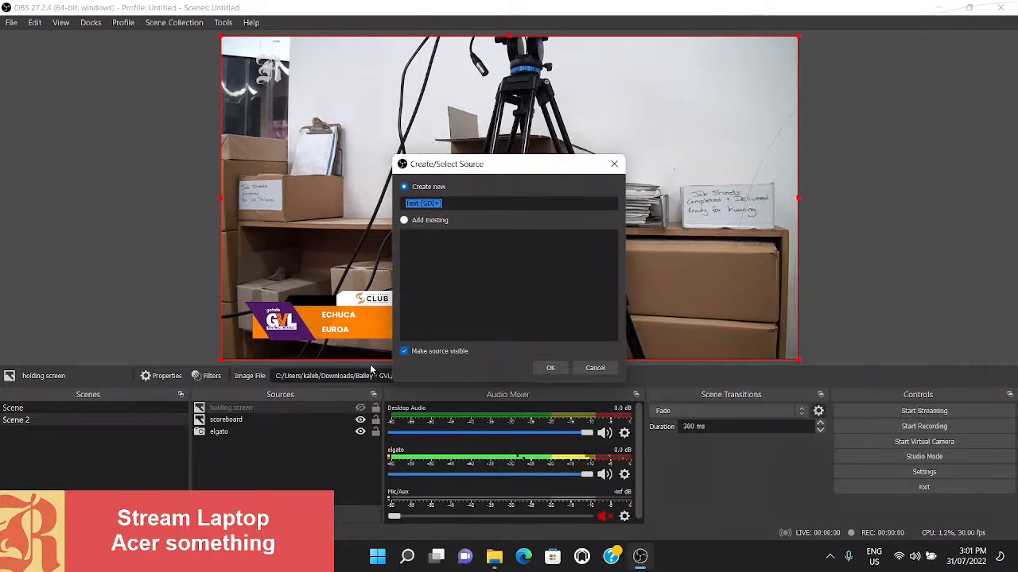
type("home")
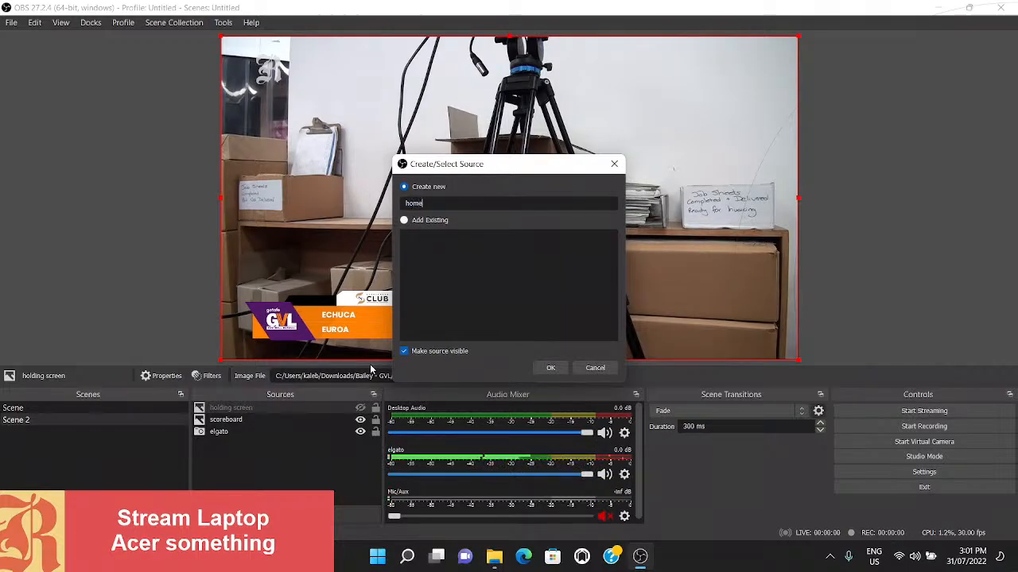
type("name")
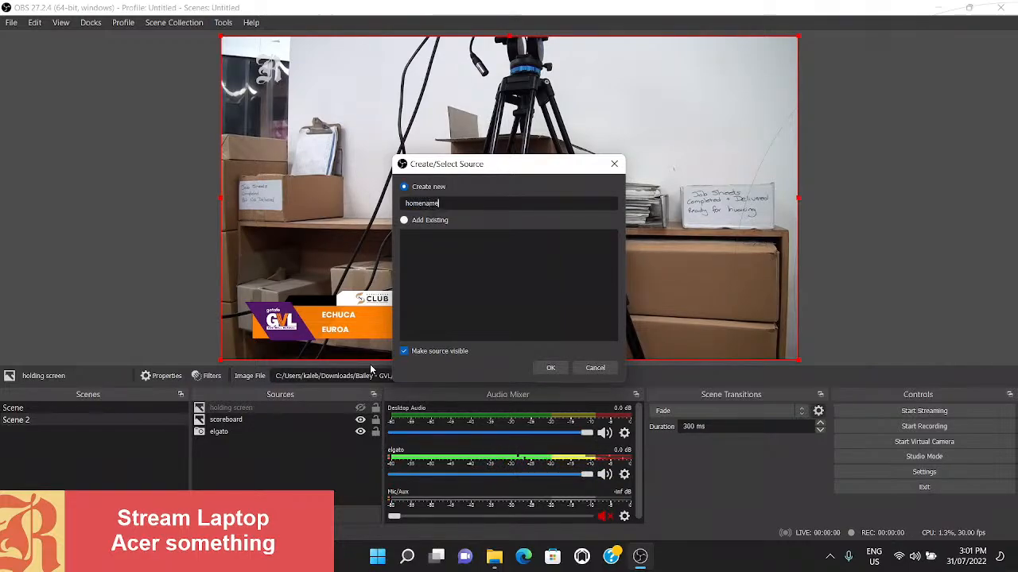
left_click(549, 368)
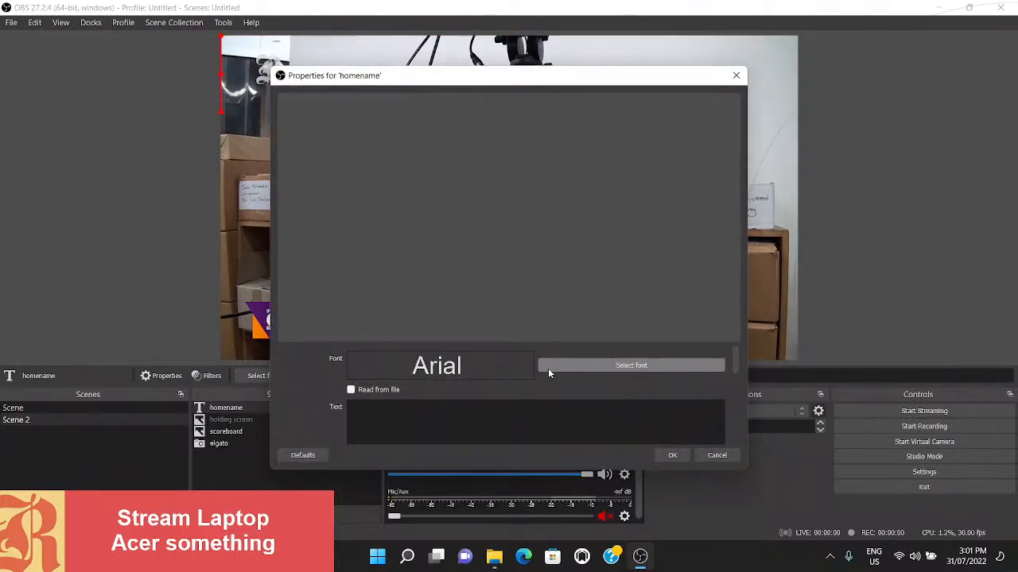
- Make the homename source read its text from currentHomeTeam.txt in RedScores 0.2/data/football and accept its properties
left_click(351, 390)
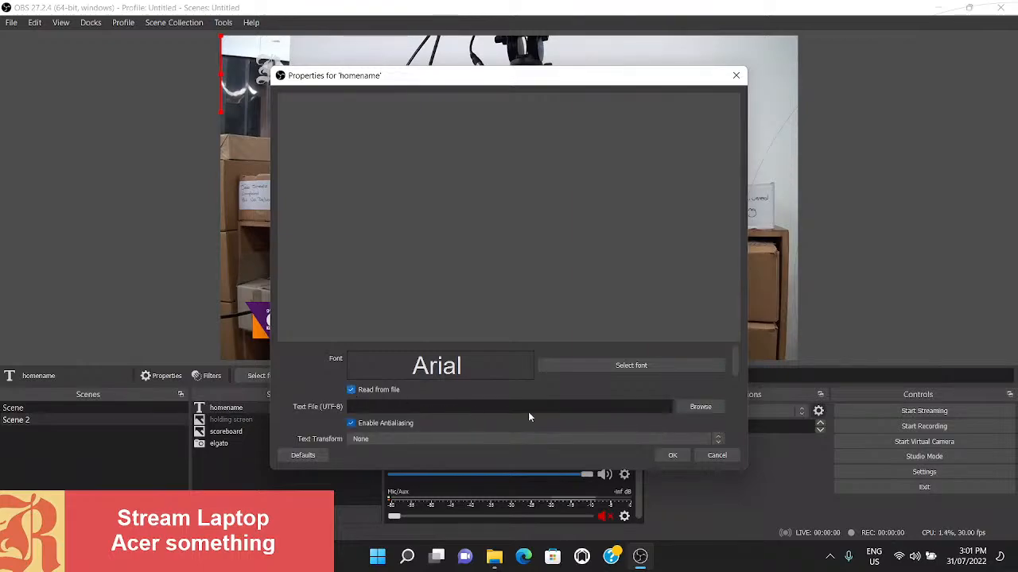
left_click(700, 407)
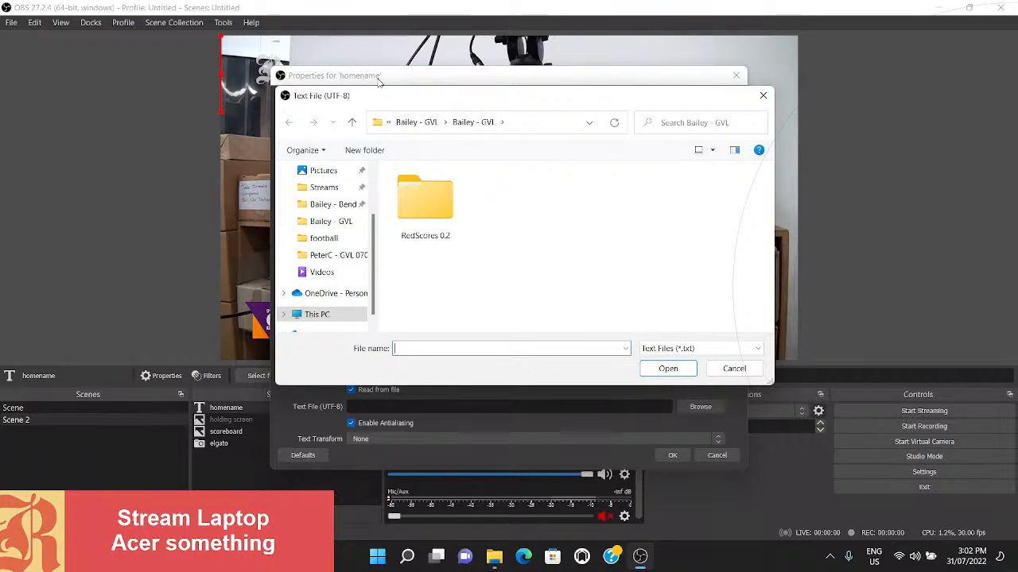
double_click(437, 219)
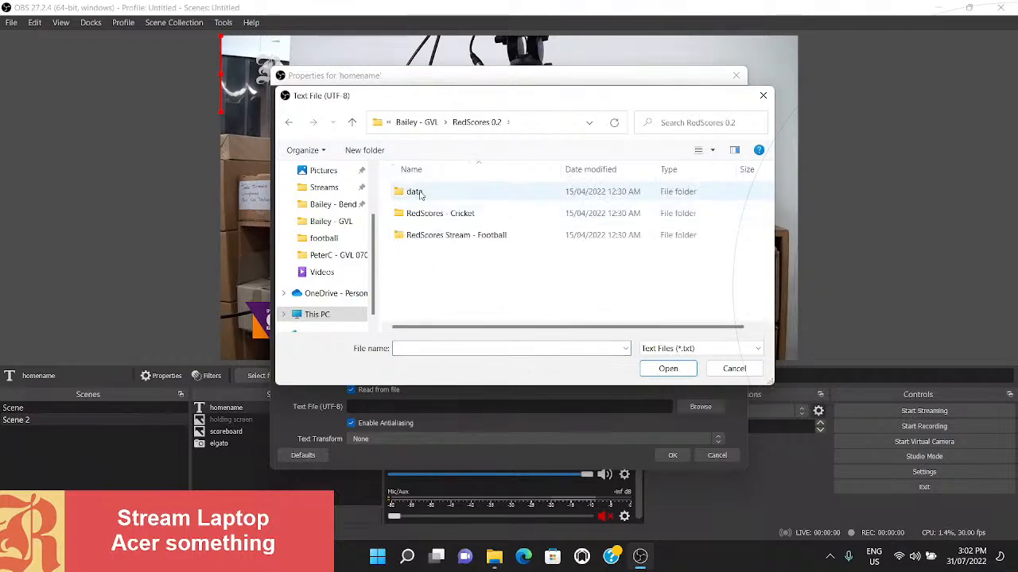
double_click(420, 193)
double_click(416, 216)
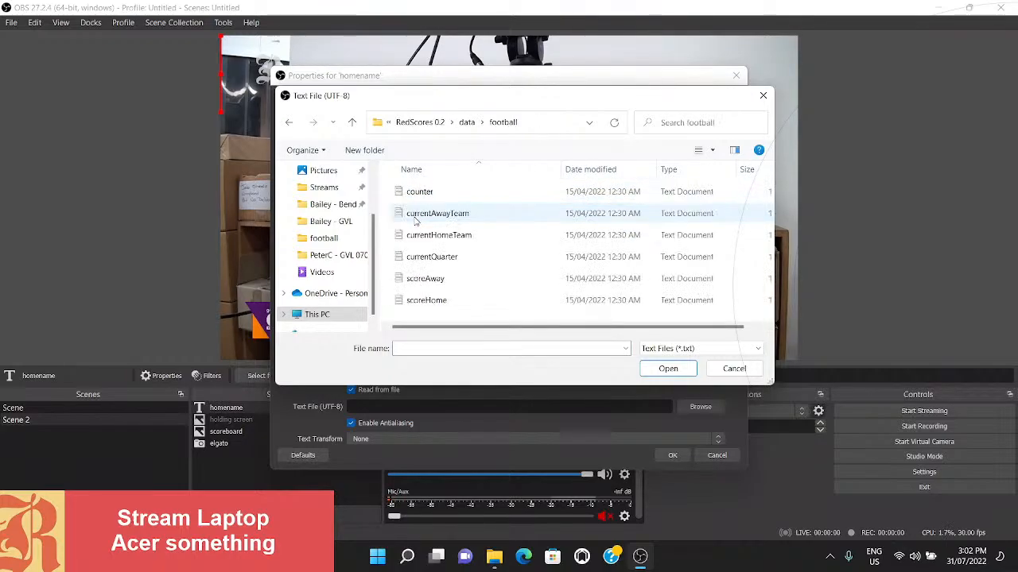
double_click(447, 241)
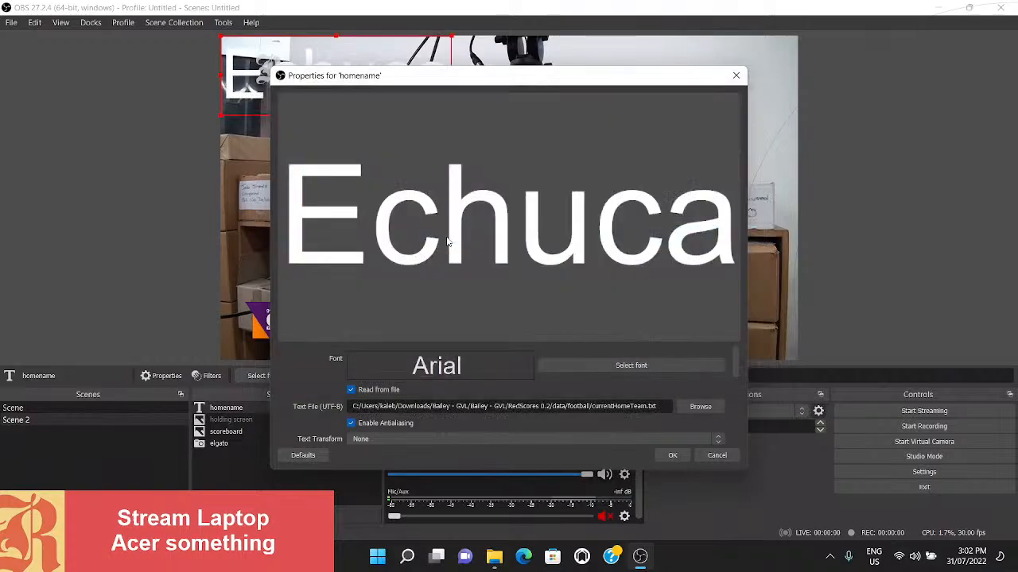
left_click(671, 455)
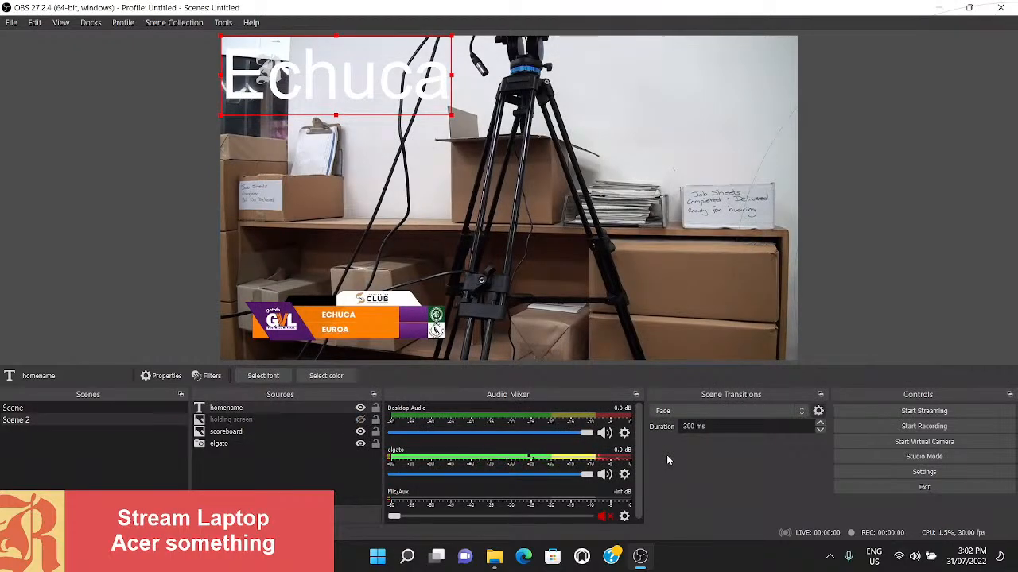
- Move the homename text towards the middle of the preview, then remove the source from the scene
left_click_drag(450, 81, 538, 212)
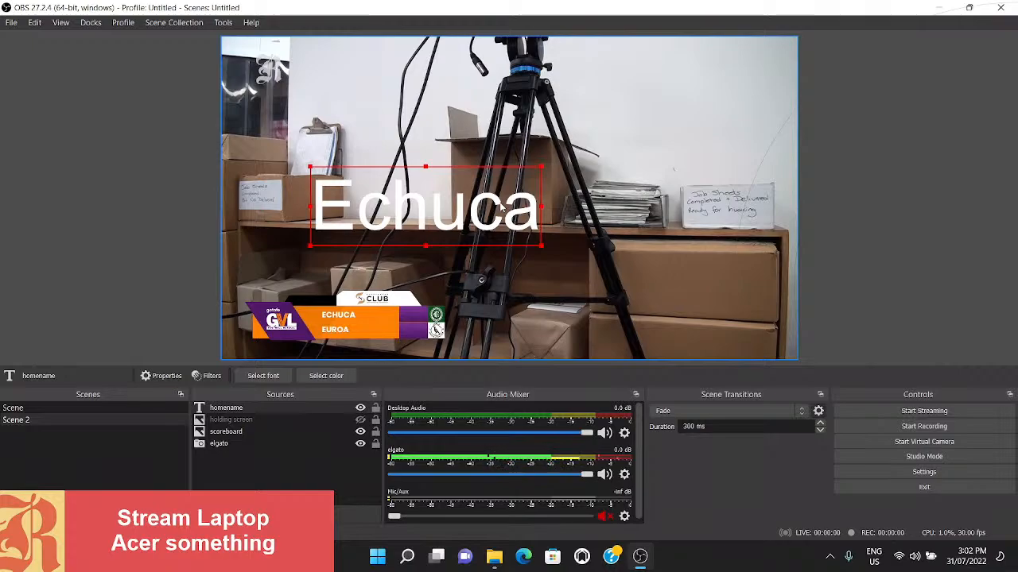
key("Delete")
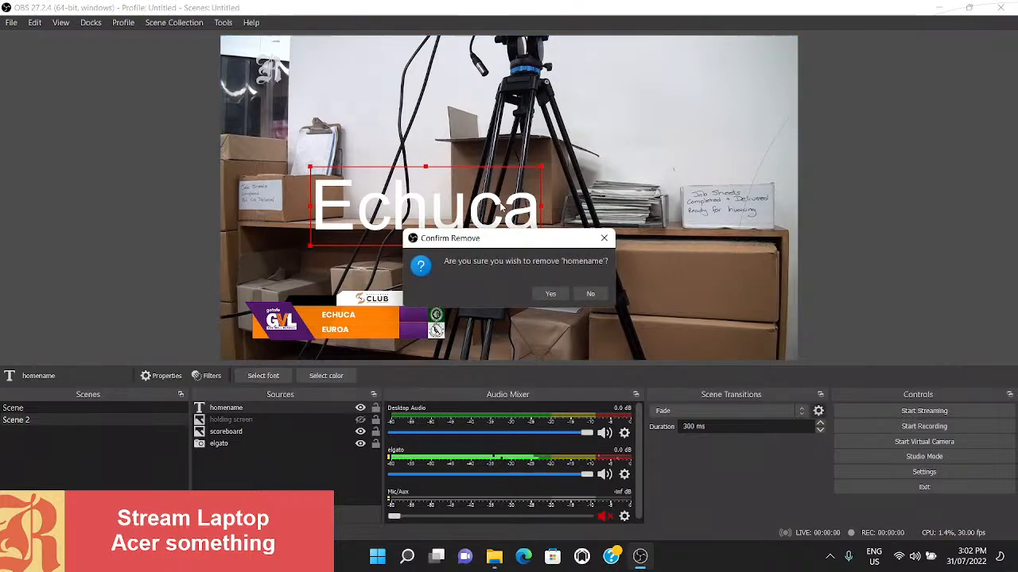
left_click(548, 294)
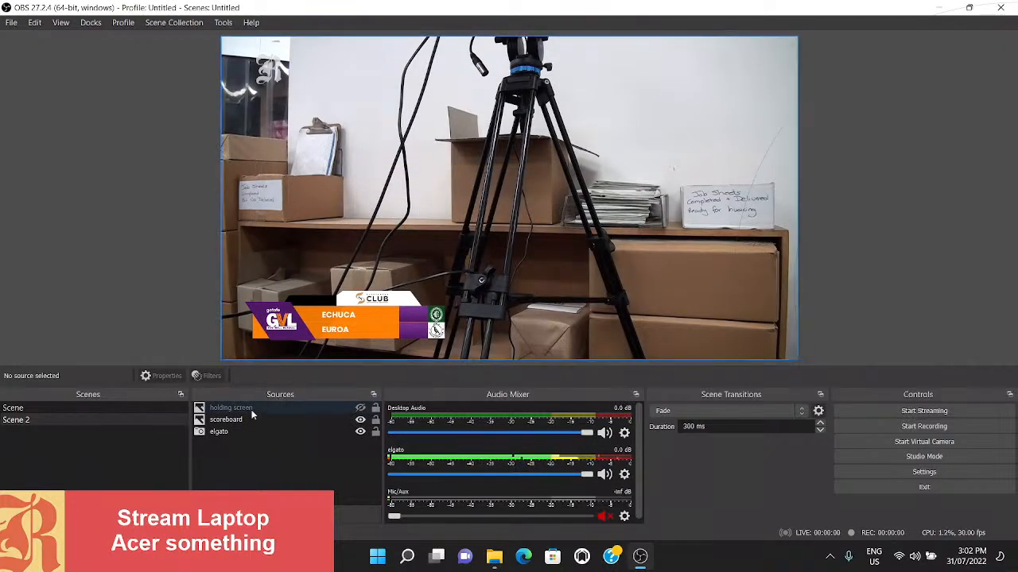
left_click(223, 465)
- Create a new visible Text (GDI+) source named homescore in the current scene
left_click(203, 514)
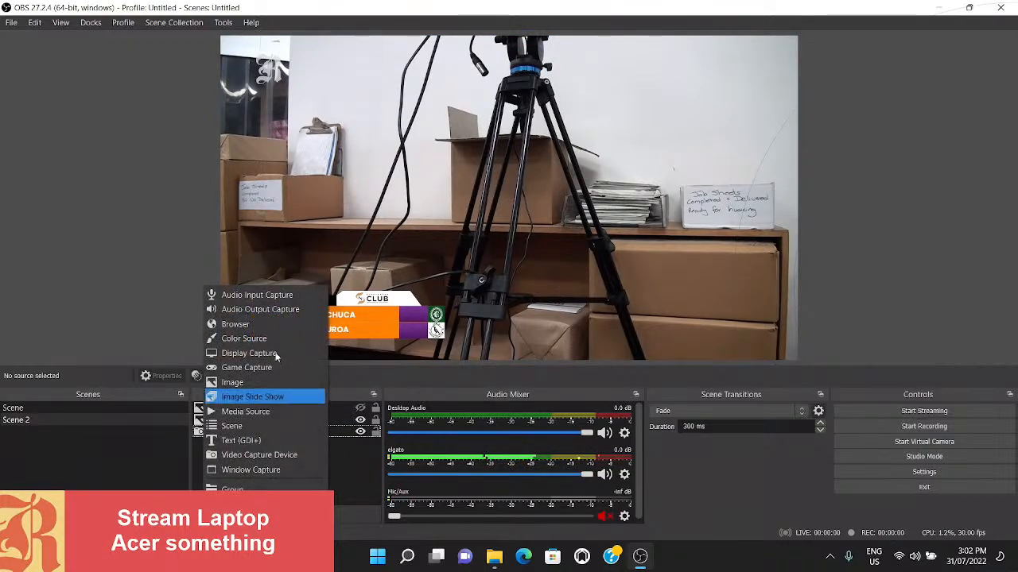
left_click(268, 441)
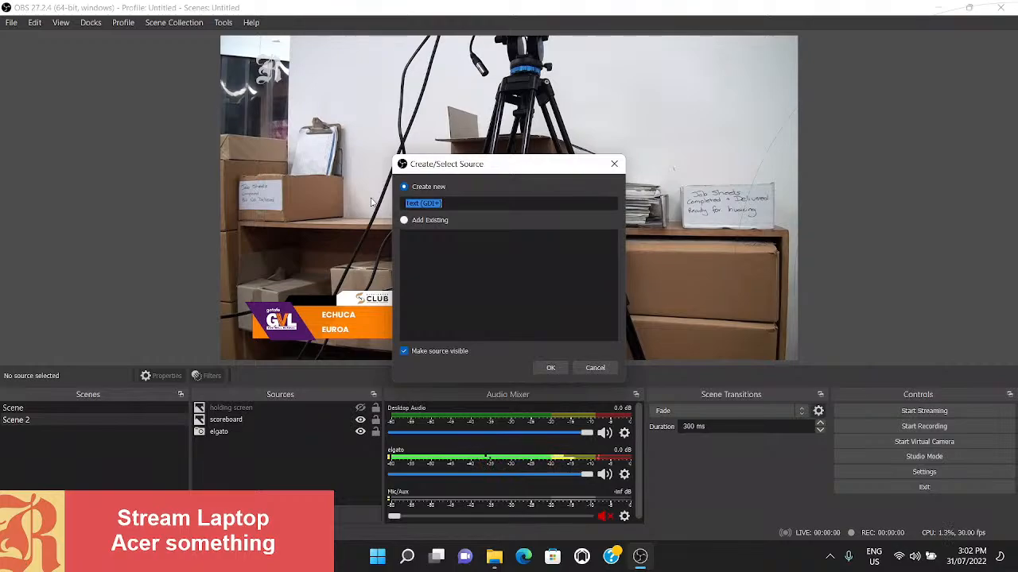
type("homescore")
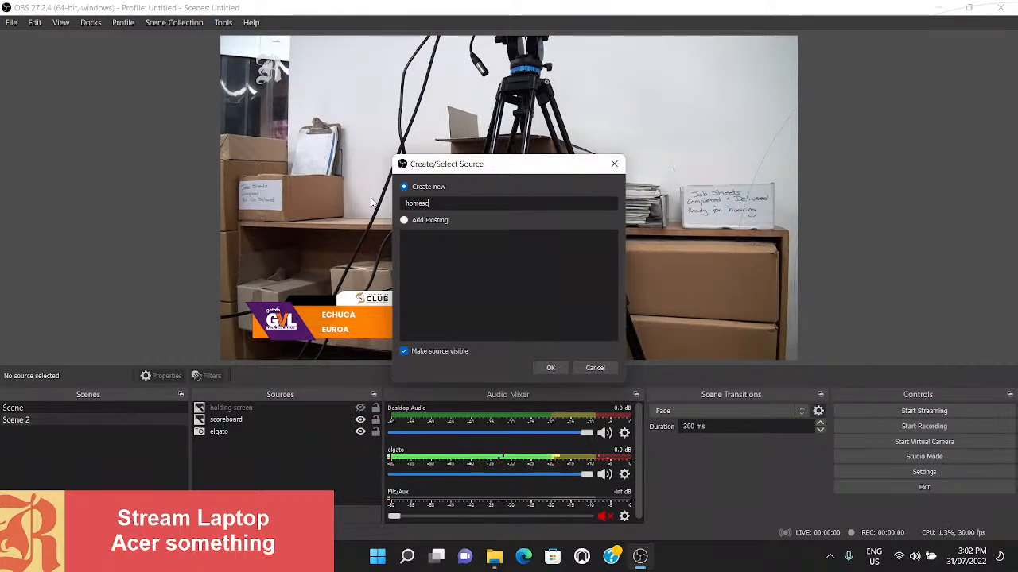
left_click(548, 368)
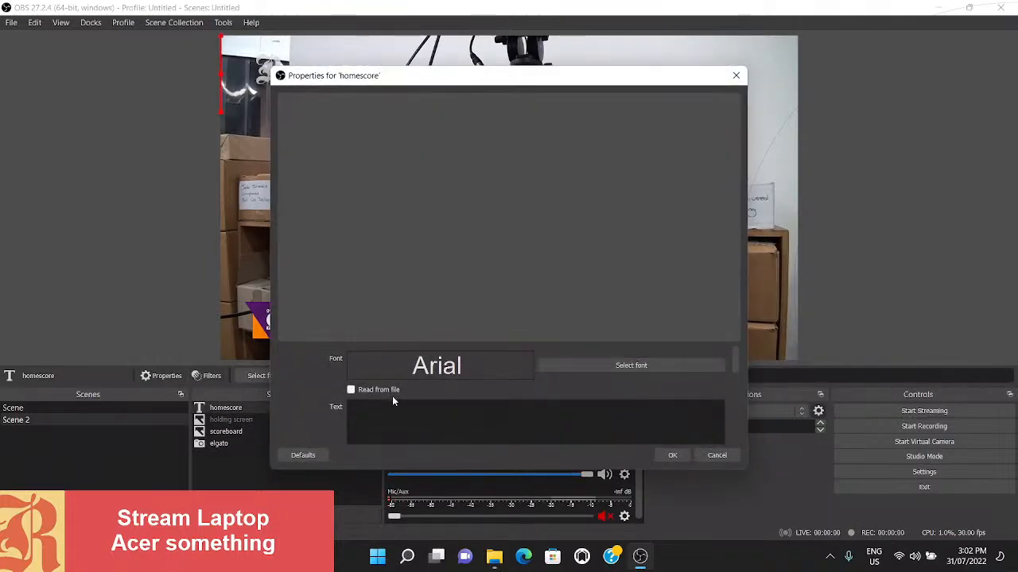
- Make the homescore source read its text from scoreHome.txt in RedScores 0.2/data/football and accept its properties
left_click(389, 391)
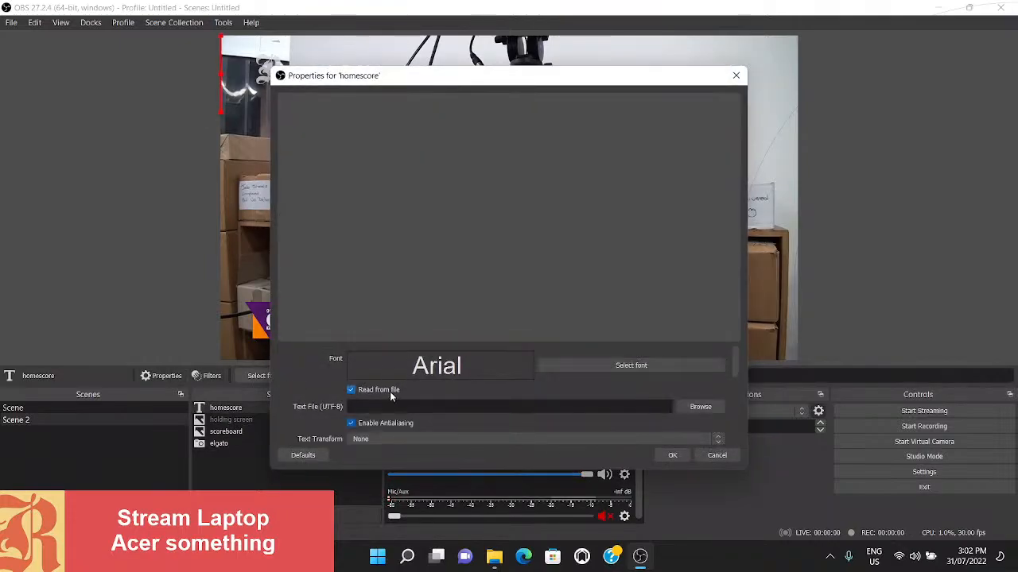
left_click(700, 408)
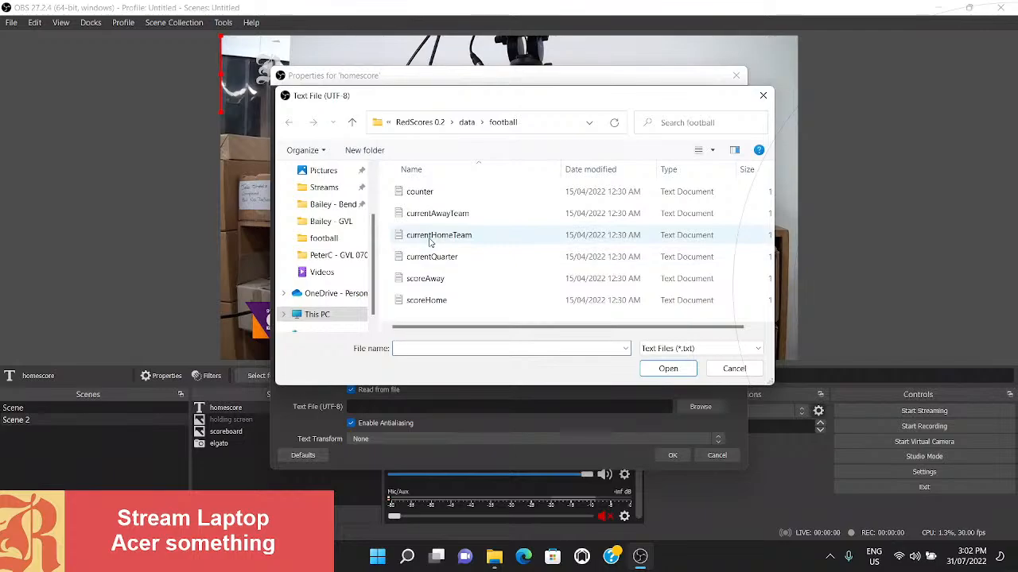
double_click(423, 299)
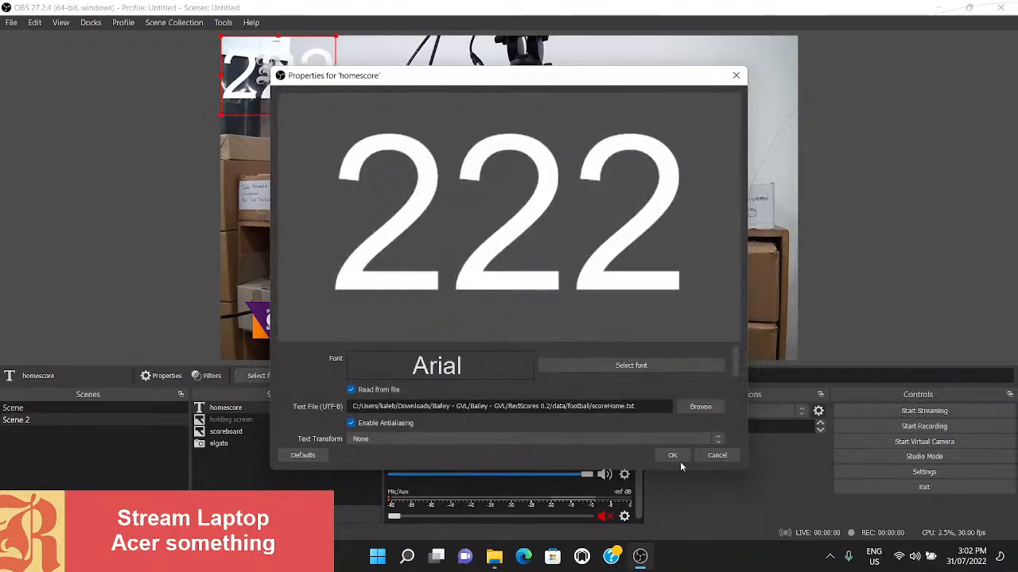
left_click(672, 456)
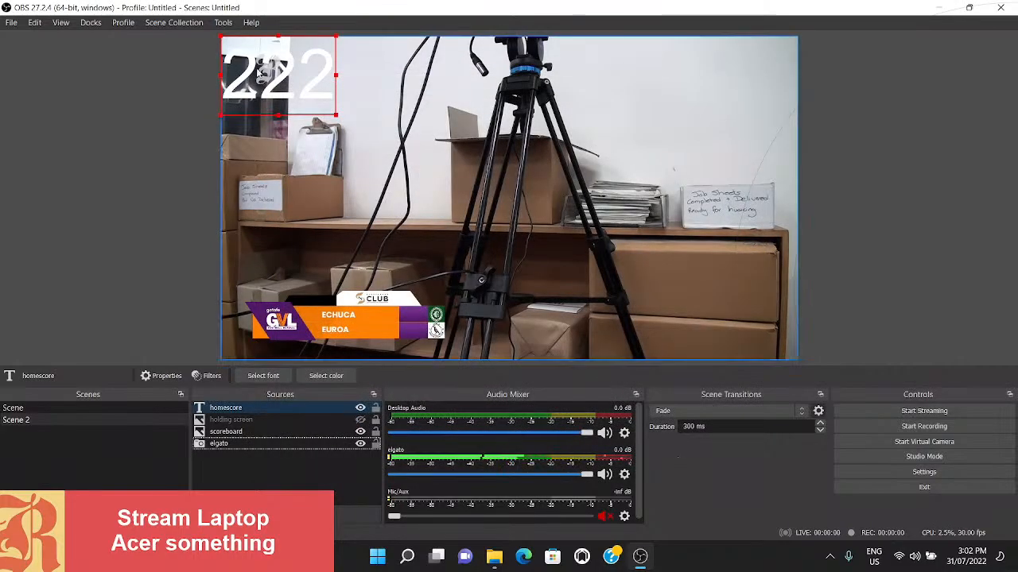
- Shrink the homescore text and position it in the scoreboard's purple score box beside ECHUCA
left_click_drag(258, 72, 407, 314)
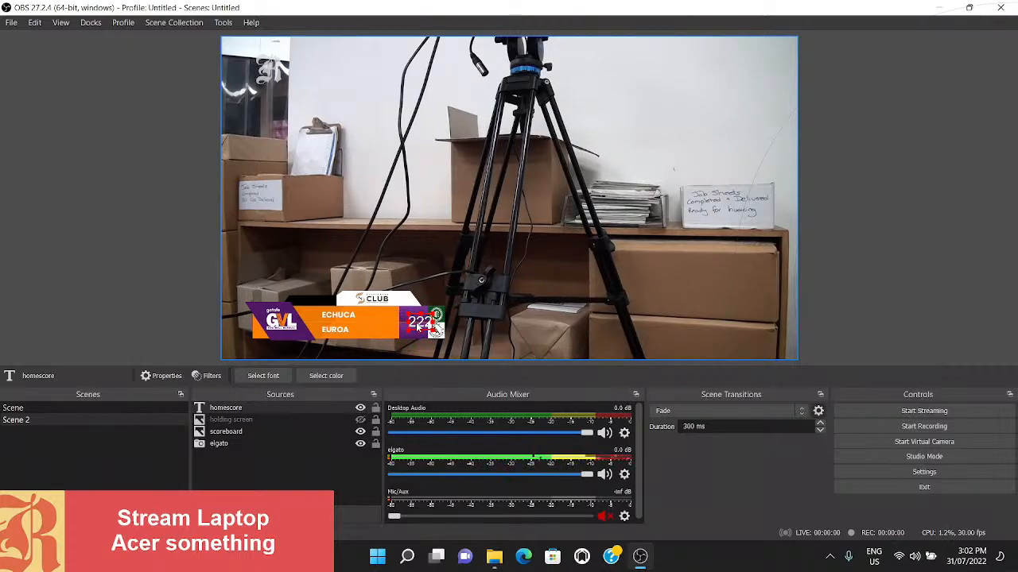
mouse_move(433, 325)
left_mouse_down()
mouse_move(401, 312)
mouse_move(352, 316)
mouse_move(415, 316)
left_mouse_up()
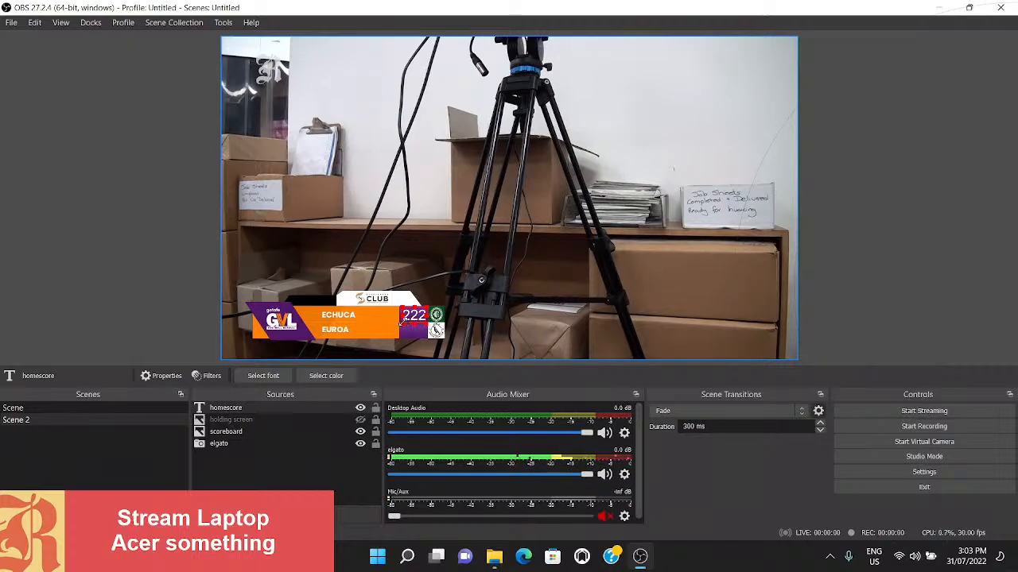
mouse_move(412, 321)
left_mouse_down()
mouse_move(407, 329)
mouse_move(380, 320)
mouse_move(413, 296)
mouse_move(426, 313)
mouse_move(411, 317)
left_mouse_up()
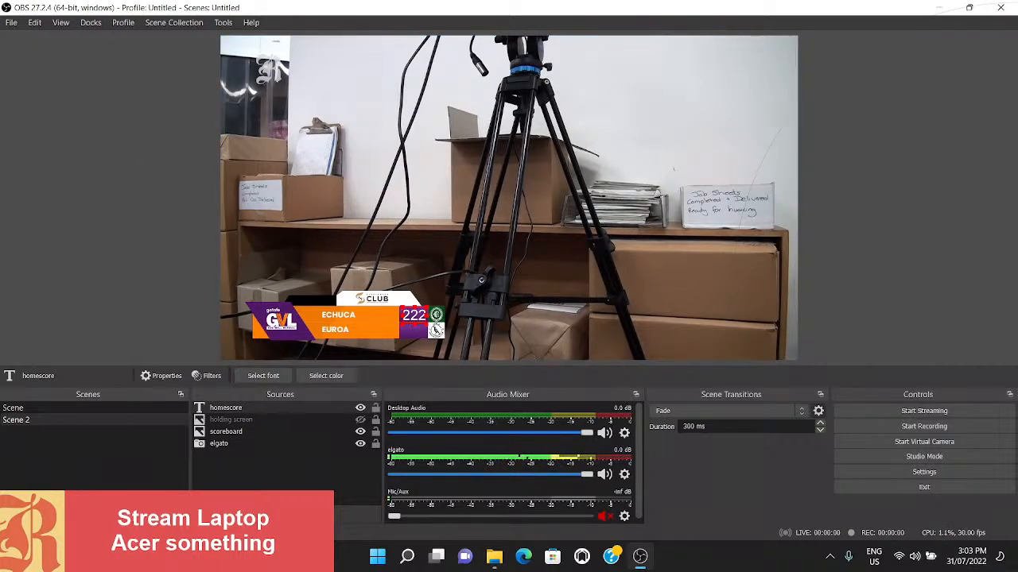
- Create a new visible Text (GDI+) source named awayscore in the current scene
left_click(201, 497)
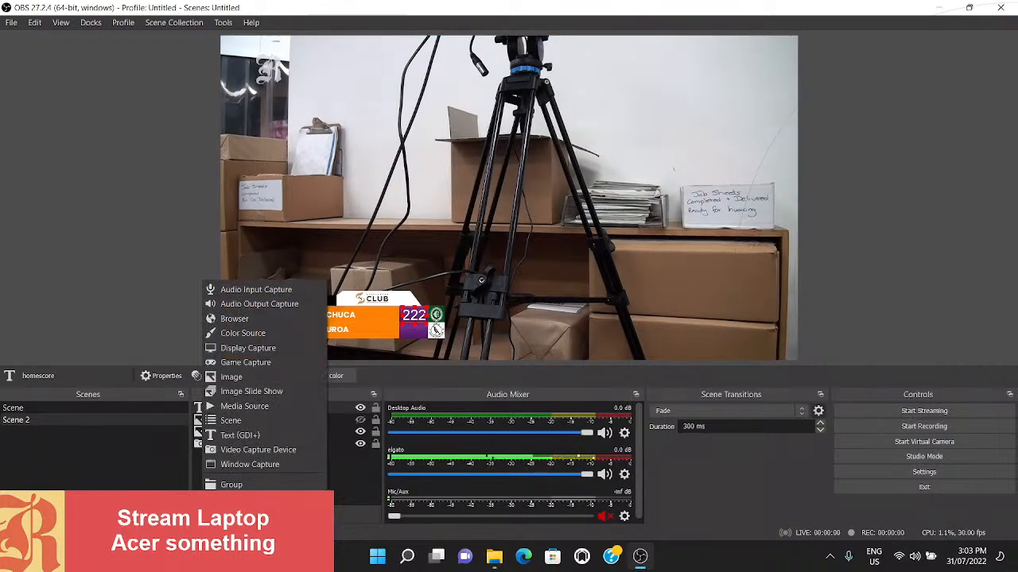
left_click(224, 428)
type("away")
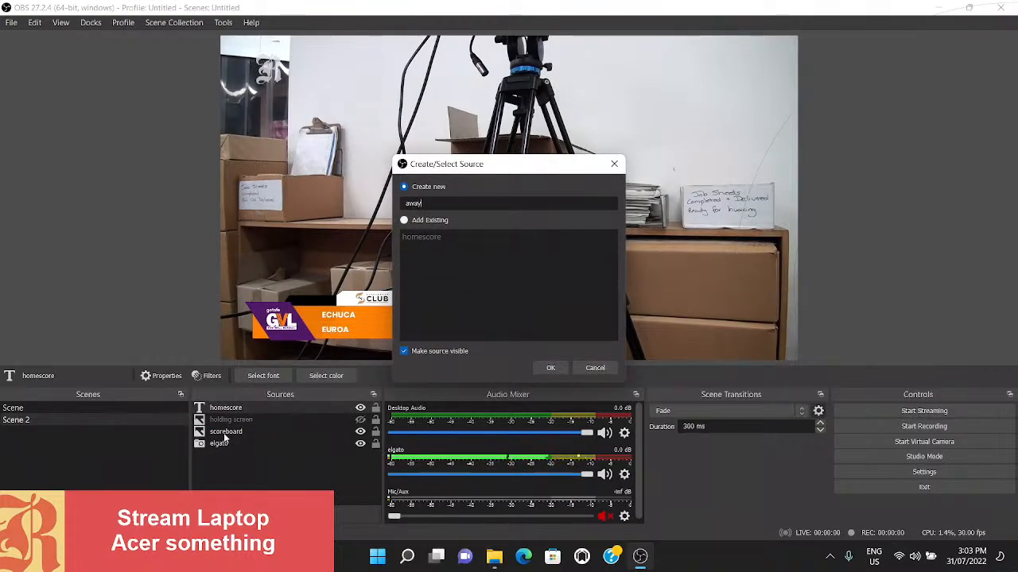
type("score")
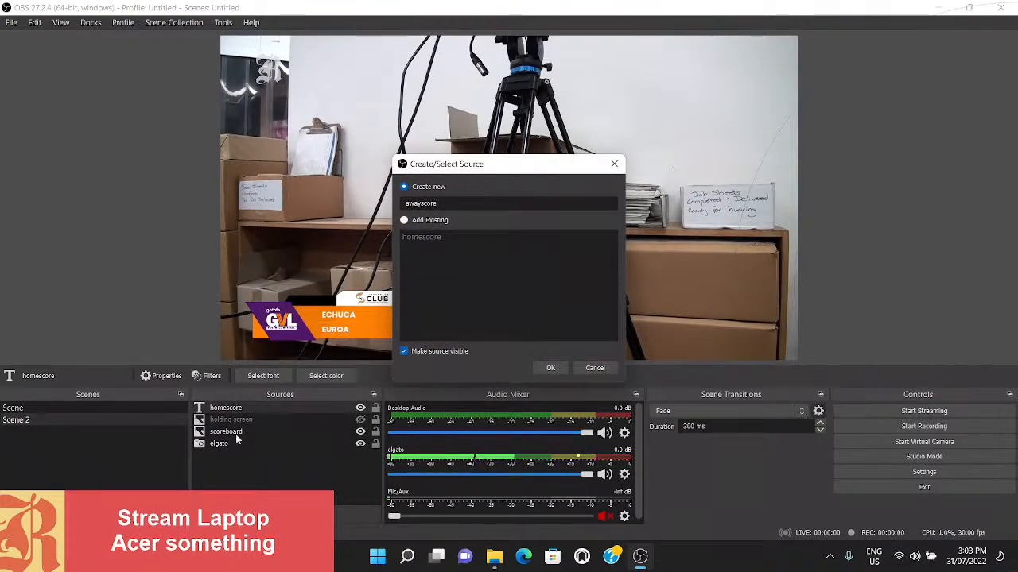
left_click(560, 366)
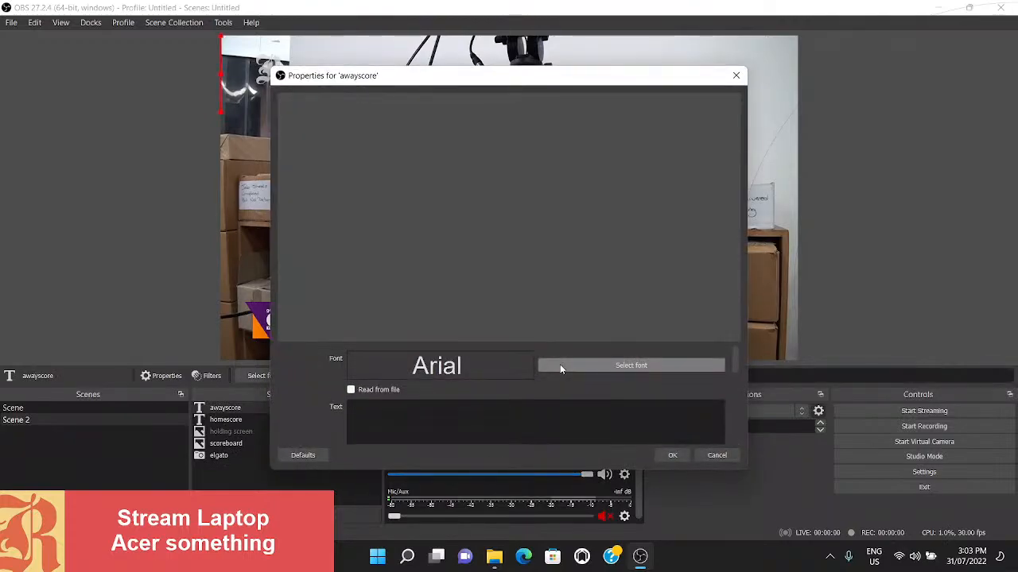
- Make the awayscore source read its text from scoreAway.txt in RedScores 0.2/data/football and accept its properties
left_click(386, 389)
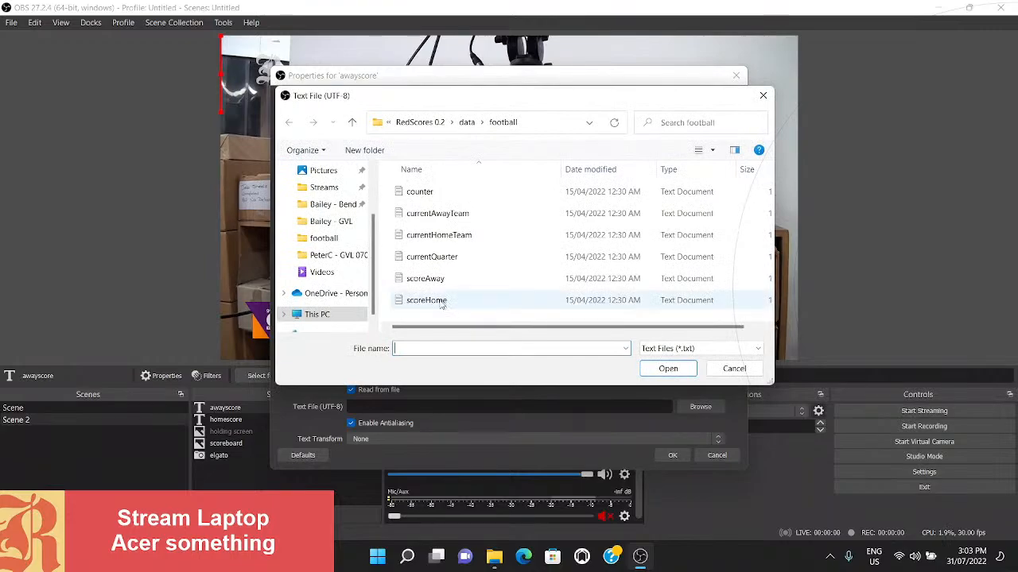
double_click(425, 278)
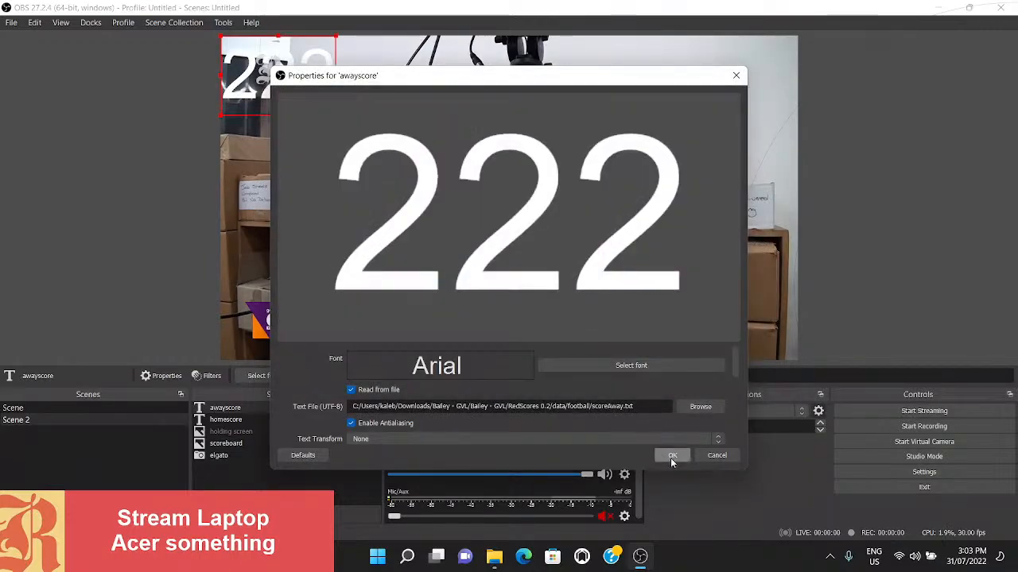
left_click(672, 455)
- Shrink the awayscore text, fit it in the scoreboard's purple score box beside EUROA, and deselect all sources
left_click_drag(279, 65, 435, 315)
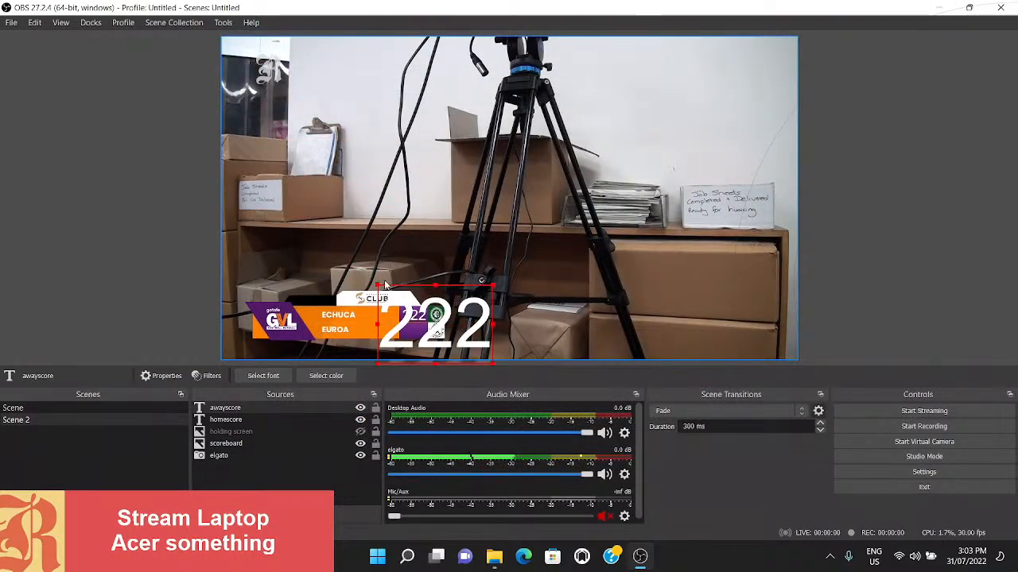
left_click_drag(378, 286, 412, 334)
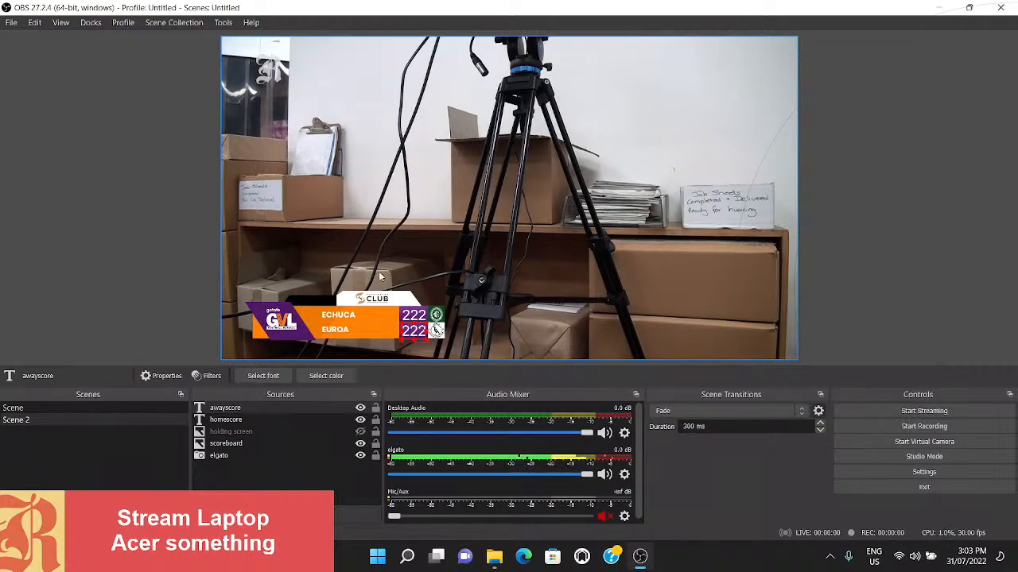
left_click(380, 277)
left_click(413, 339)
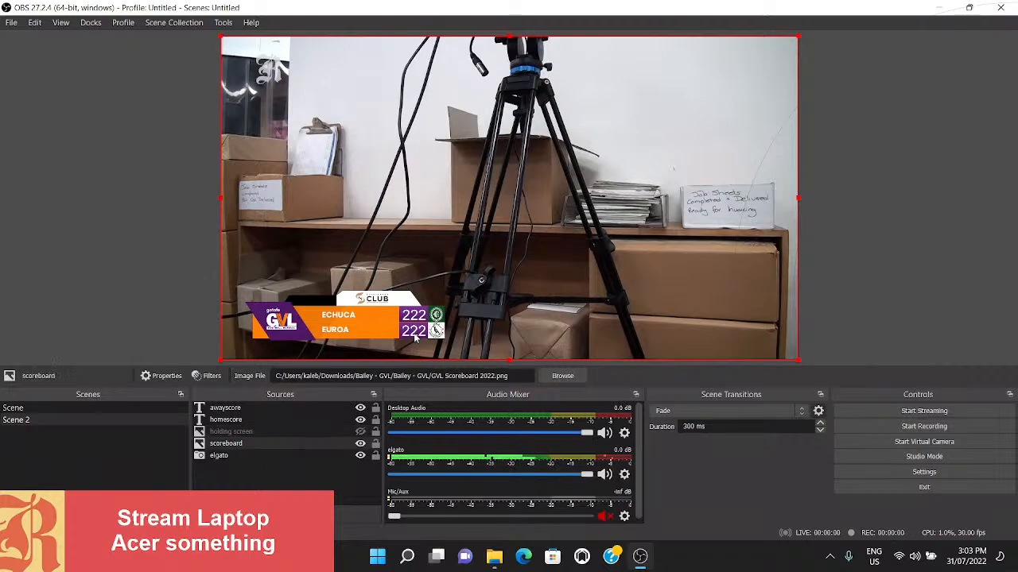
left_click(414, 338)
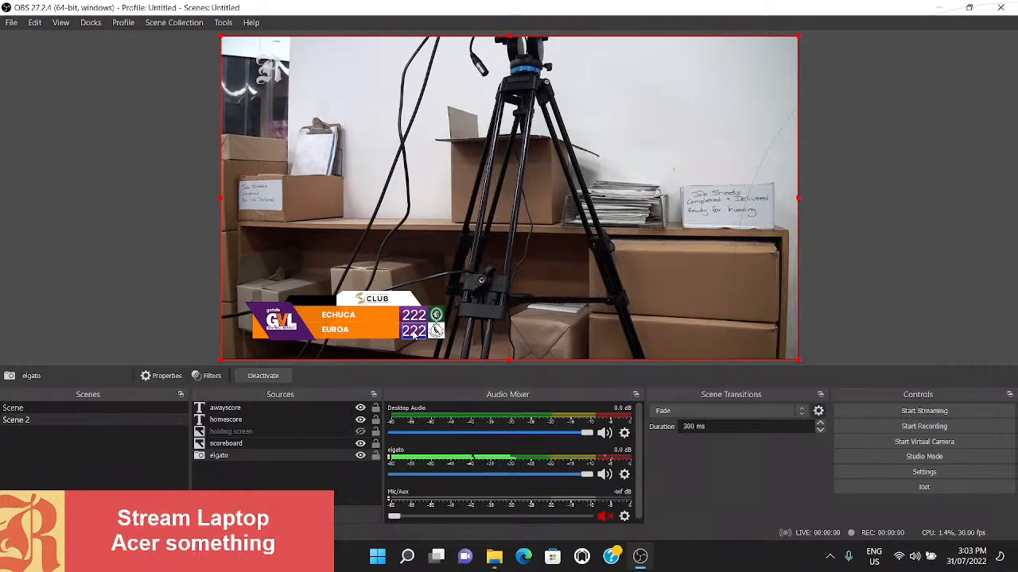
left_click(413, 335)
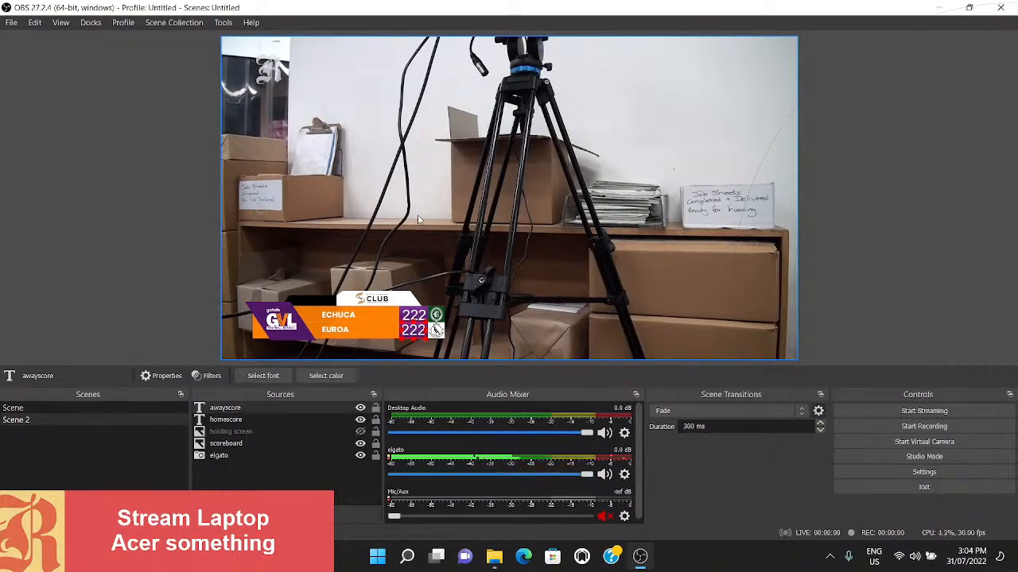
left_click(291, 297)
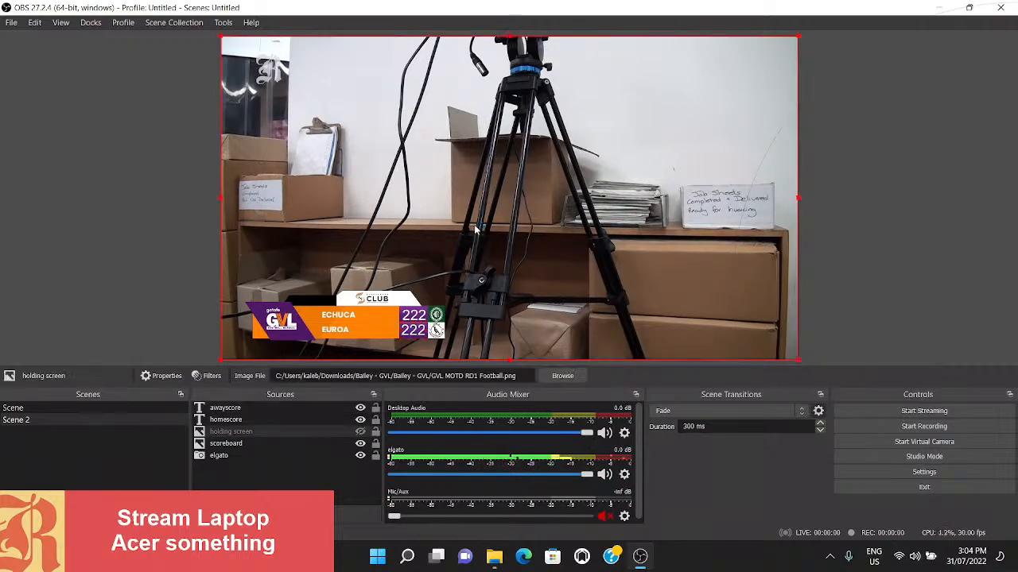
left_click(184, 262)
- Create a new visible Text (GDI+) source named currentquarter in the current scene
left_click(199, 515)
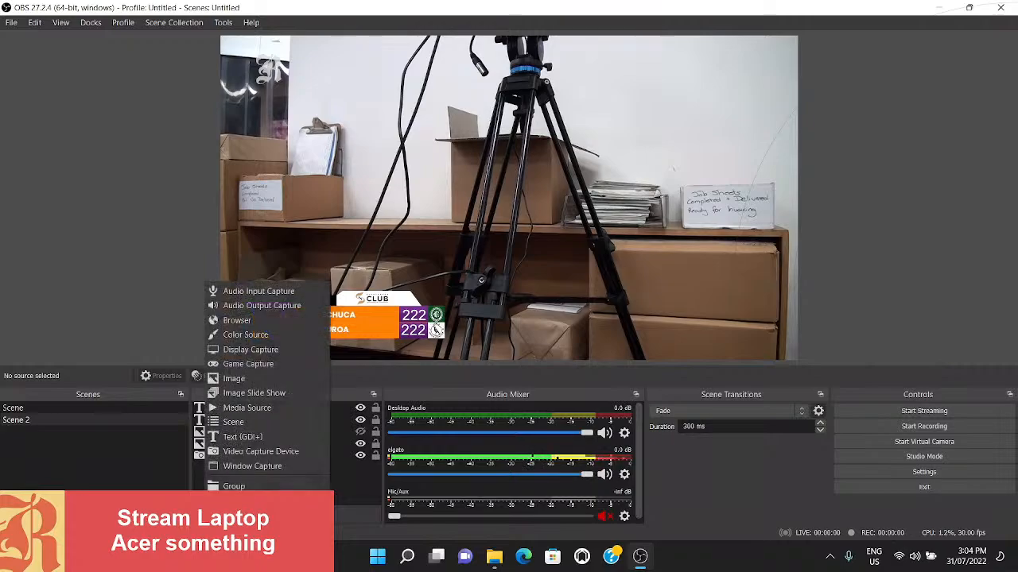
left_click(251, 437)
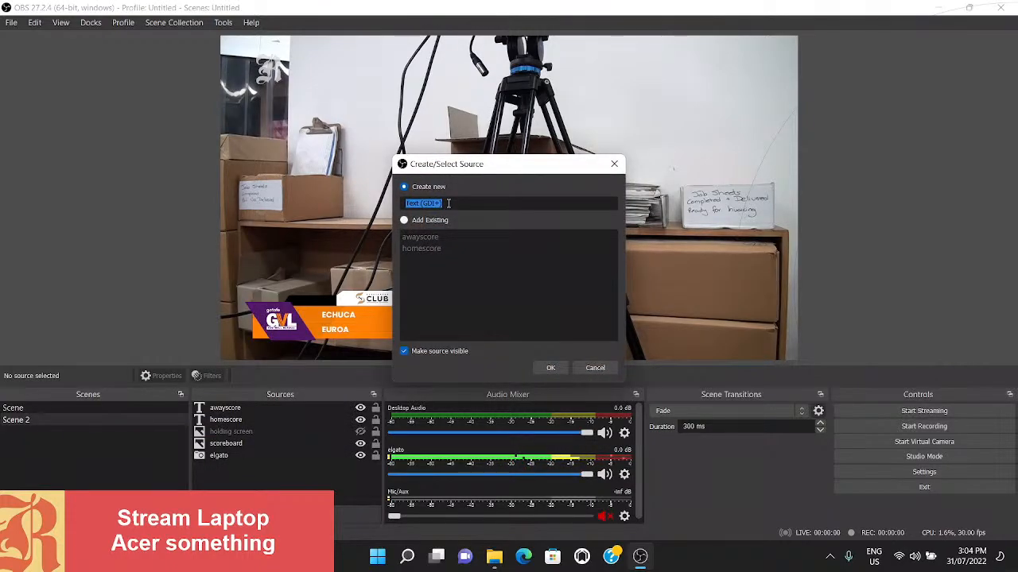
type("curre")
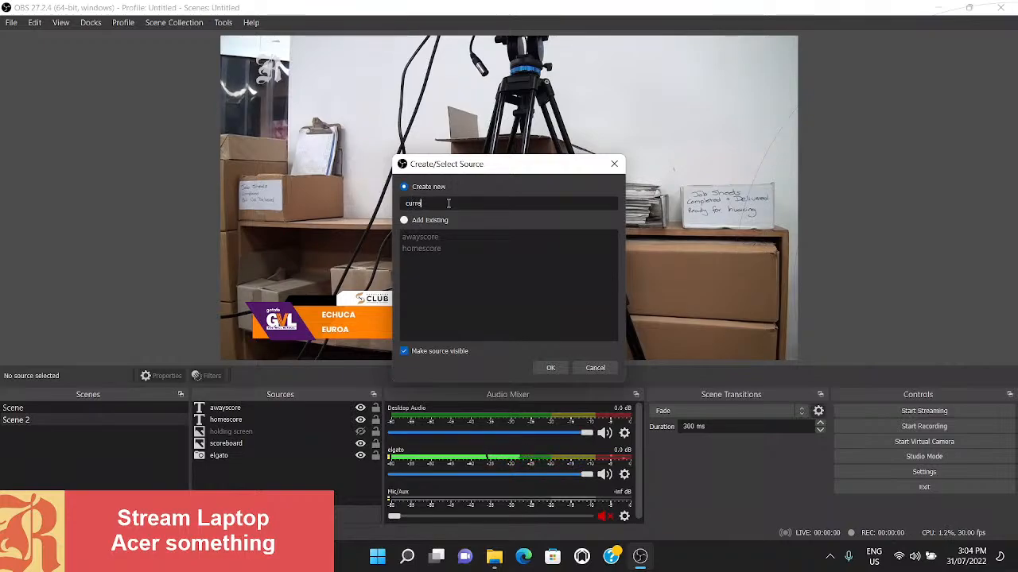
type("ntquarter")
left_click(548, 368)
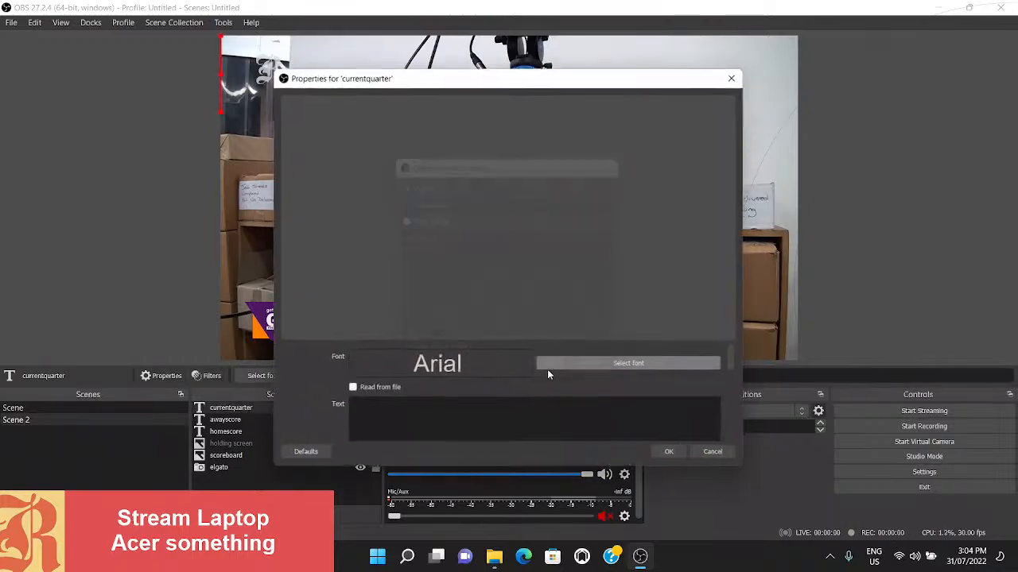
- Make currentquarter read from currentQuarter.txt in the football data folder, then shrink it into the scoreboard's black strip above ECHUCA
left_click(370, 391)
left_click(708, 413)
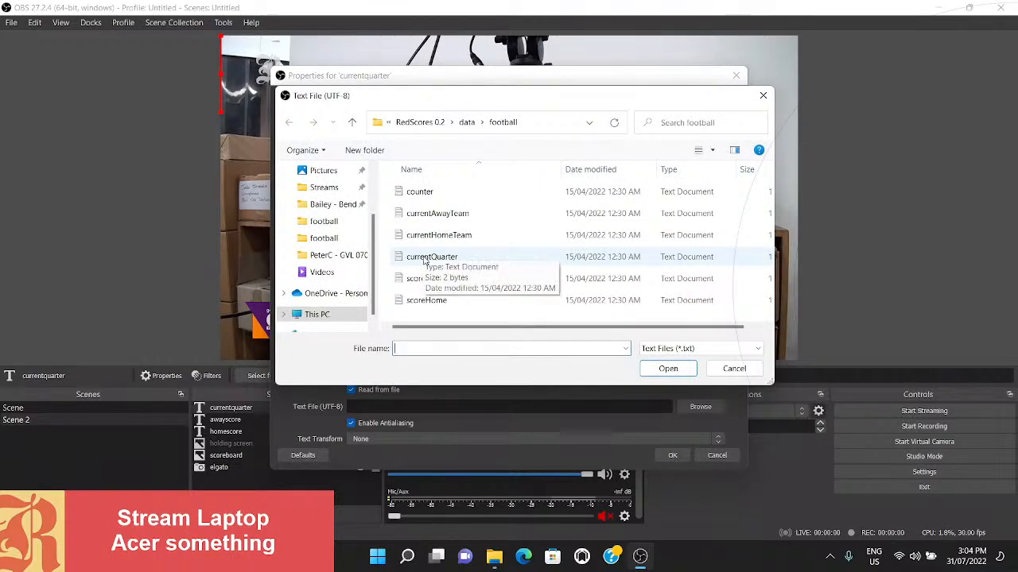
double_click(430, 256)
left_click(670, 455)
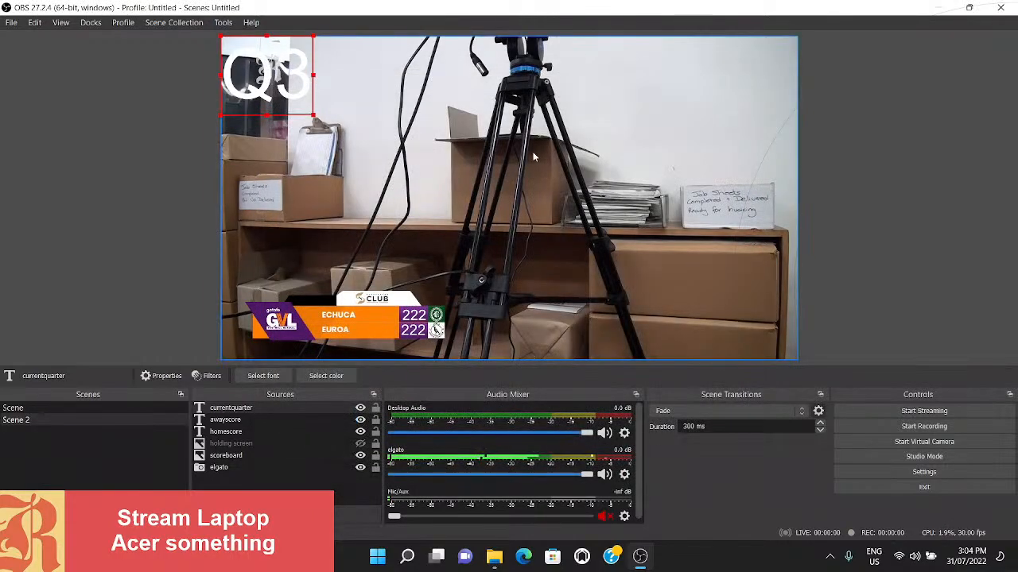
left_click_drag(315, 116, 330, 297)
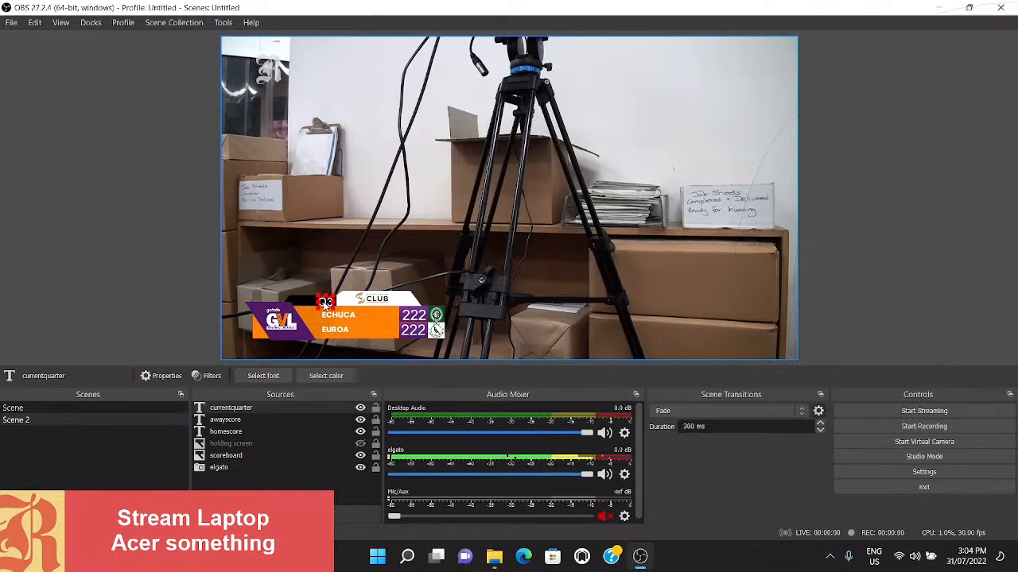
left_click(324, 304)
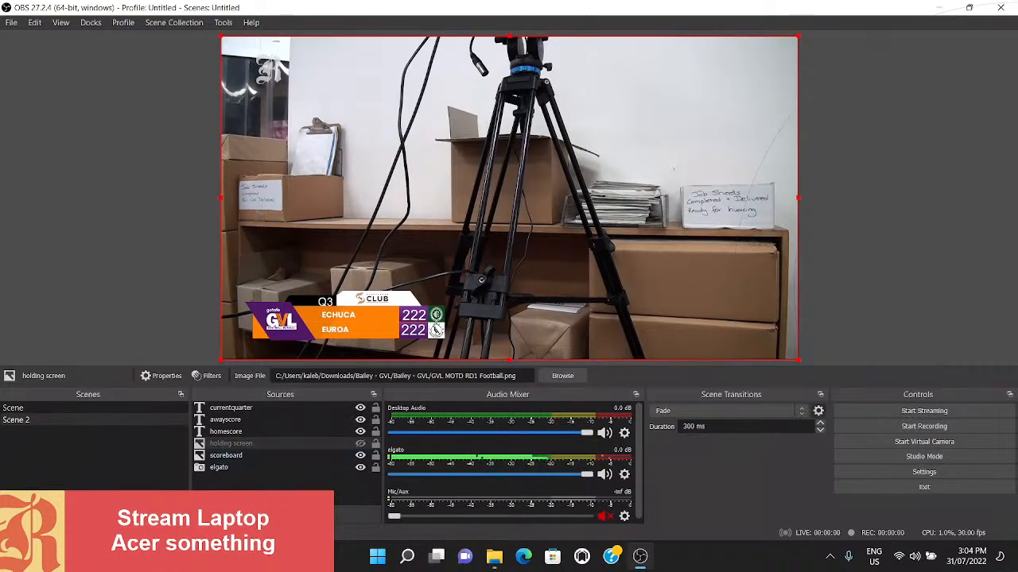
- Create a new visible Text (GDI+) source named timer in the current scene
left_click(202, 514)
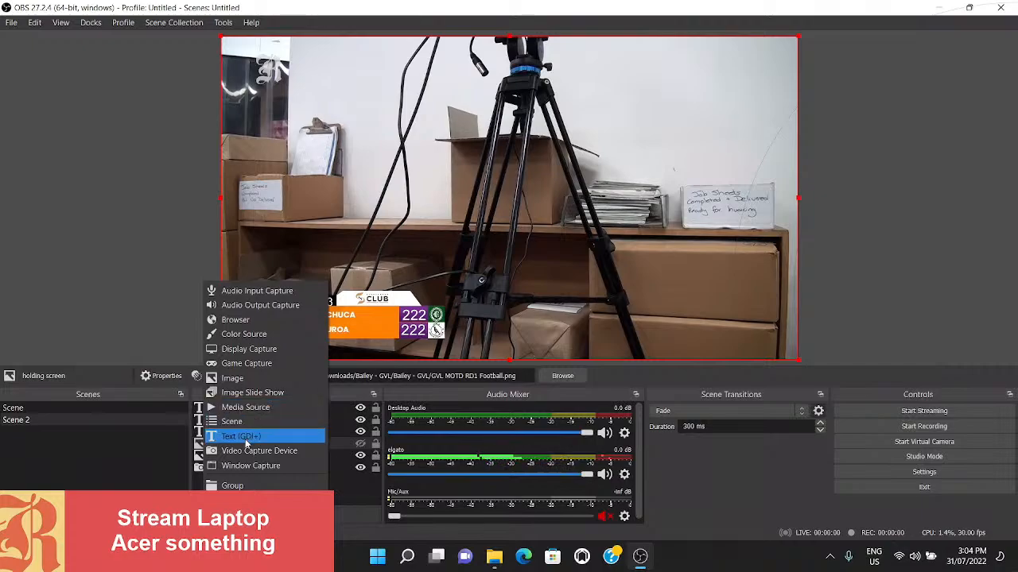
left_click(245, 439)
type("timer")
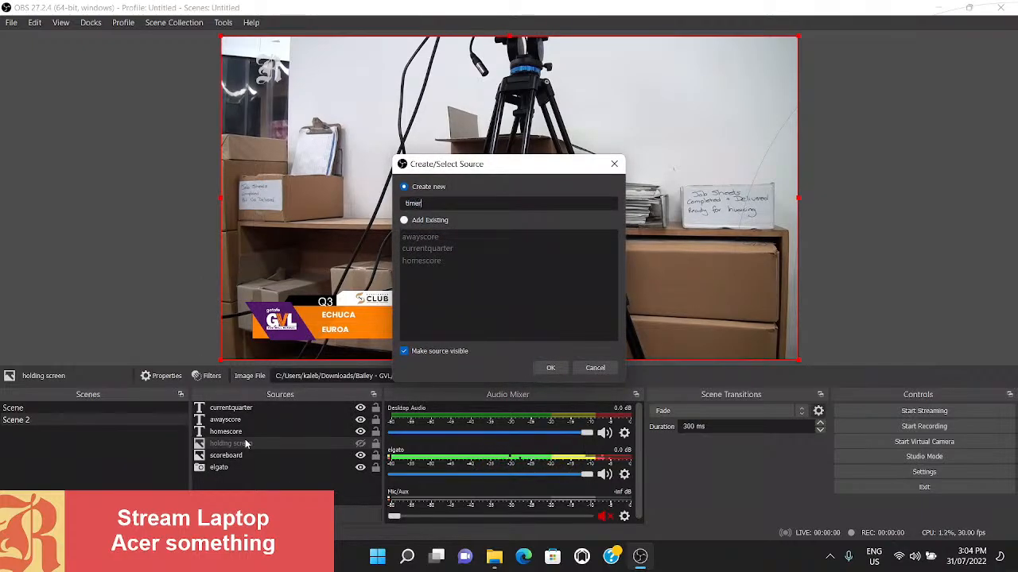
left_click(549, 374)
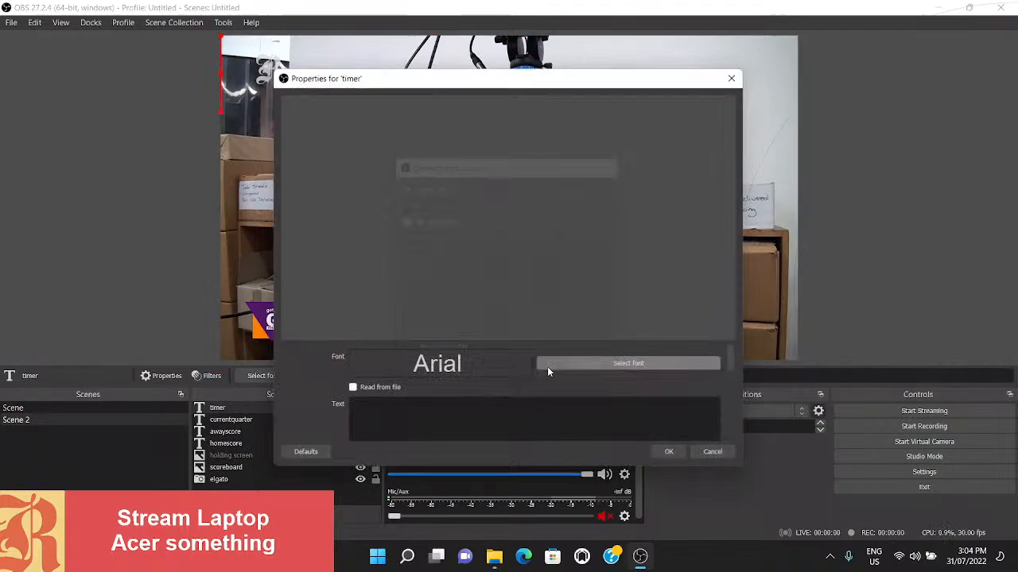
- Make the timer source read its text from counter.txt in RedScores 0.2/data/football and accept its properties
left_click(367, 393)
left_click(690, 412)
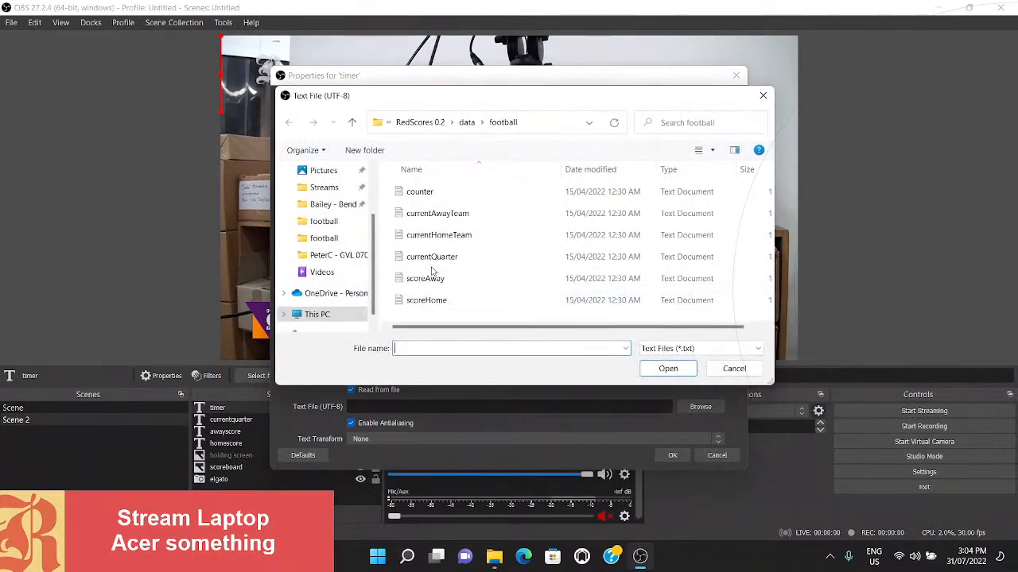
double_click(424, 193)
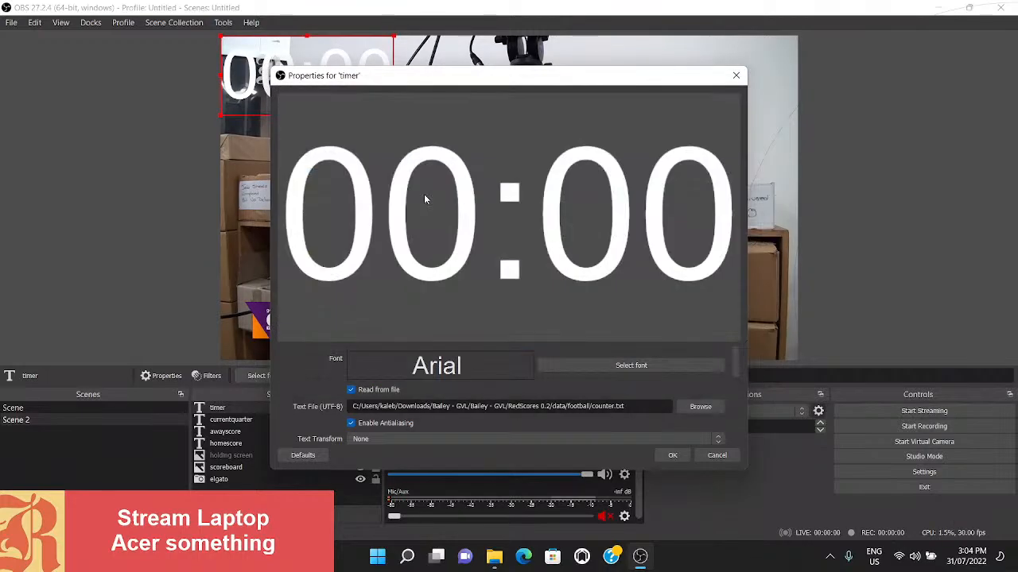
left_click(661, 456)
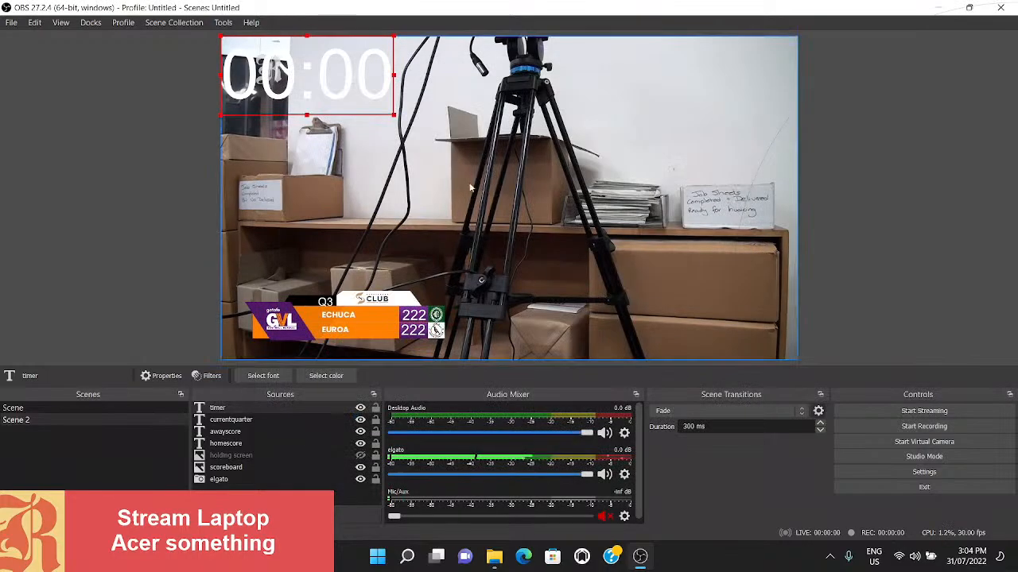
- Shrink the timer text and place it in the scoreboard's black strip beside the quarter text
left_click_drag(349, 85, 360, 353)
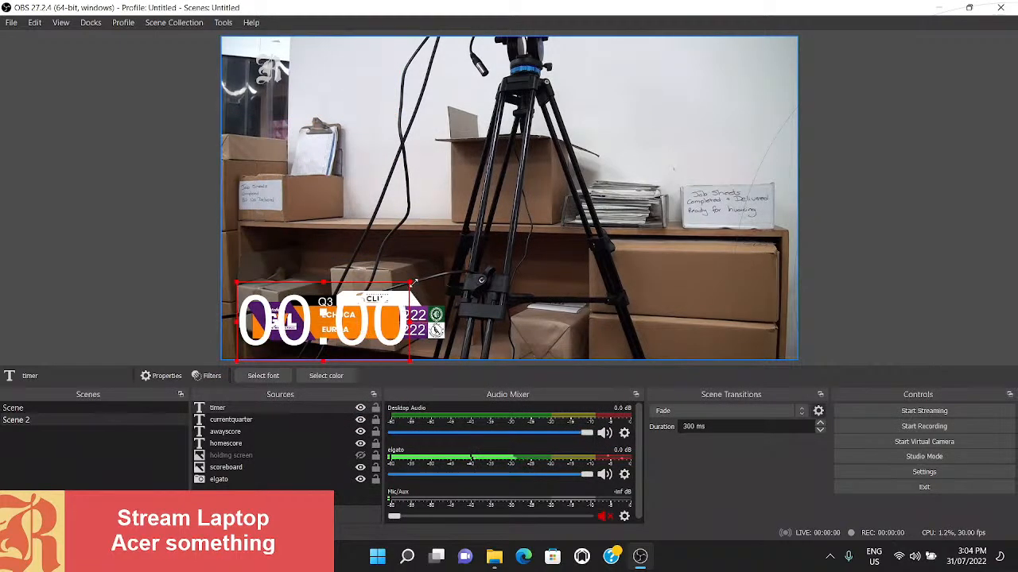
left_click_drag(412, 282, 305, 301)
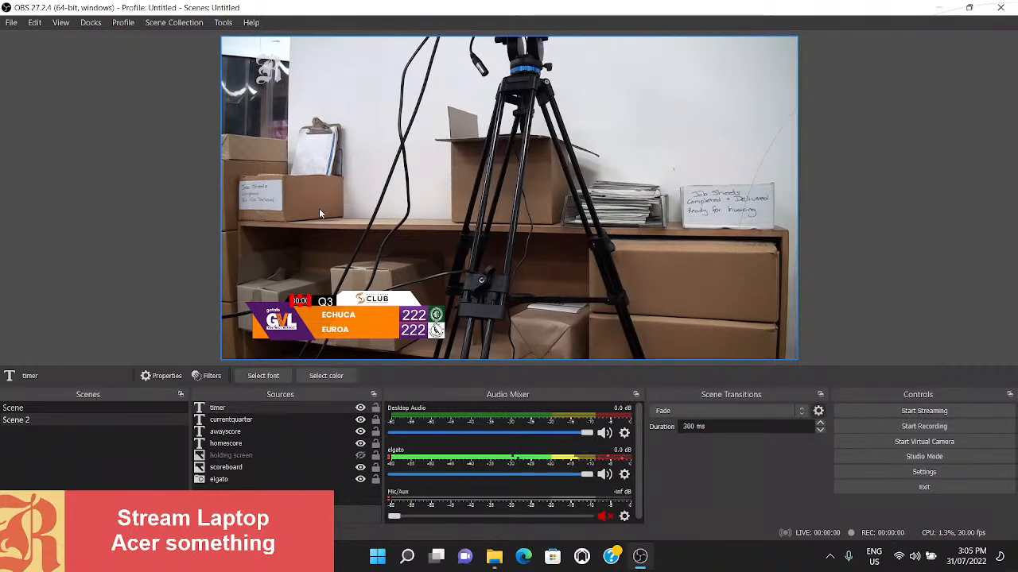
left_click(296, 268)
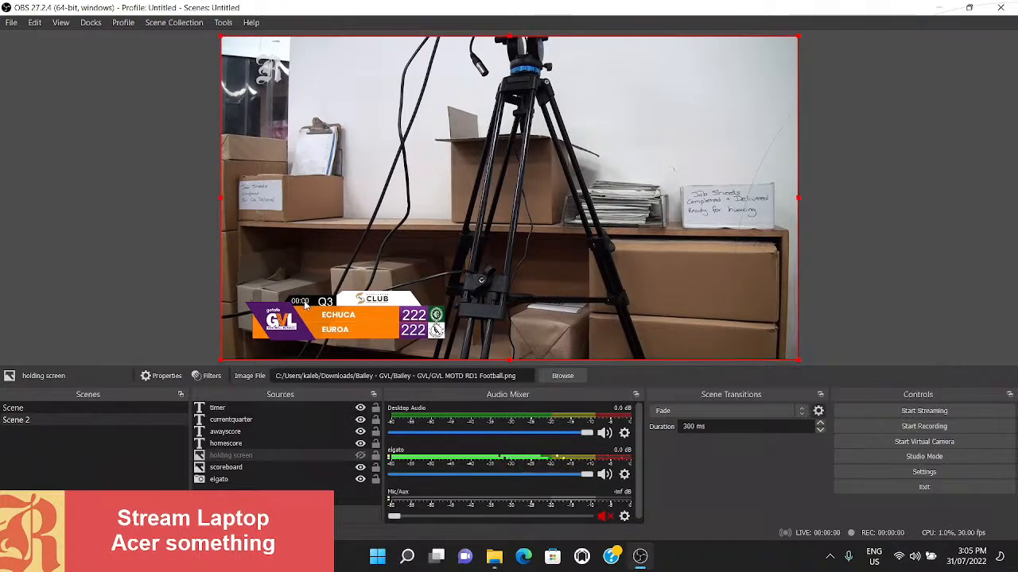
- Edit the timer source's transform and set its position to X 244, Y 867
left_click(220, 410)
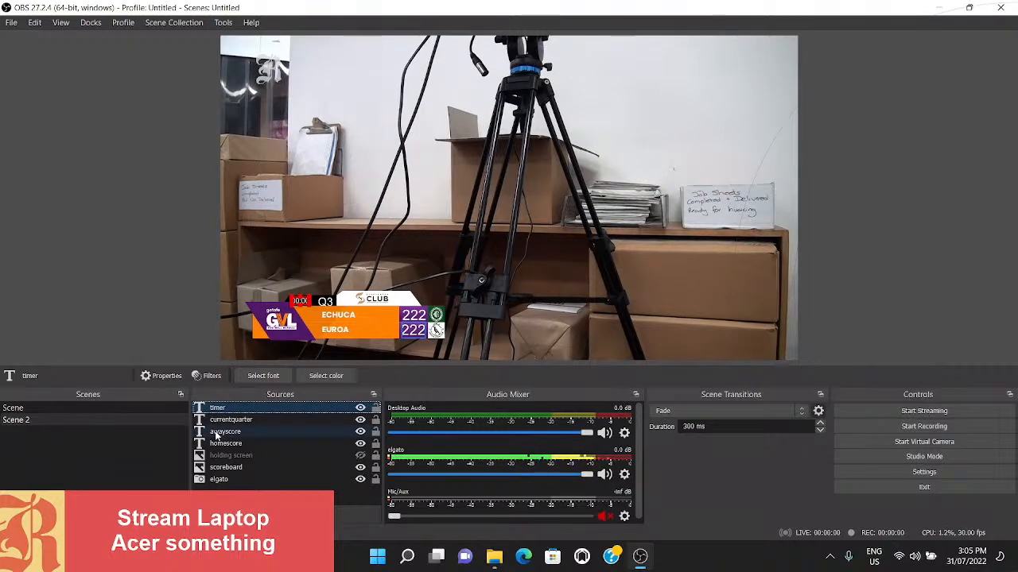
key("ctrl+e")
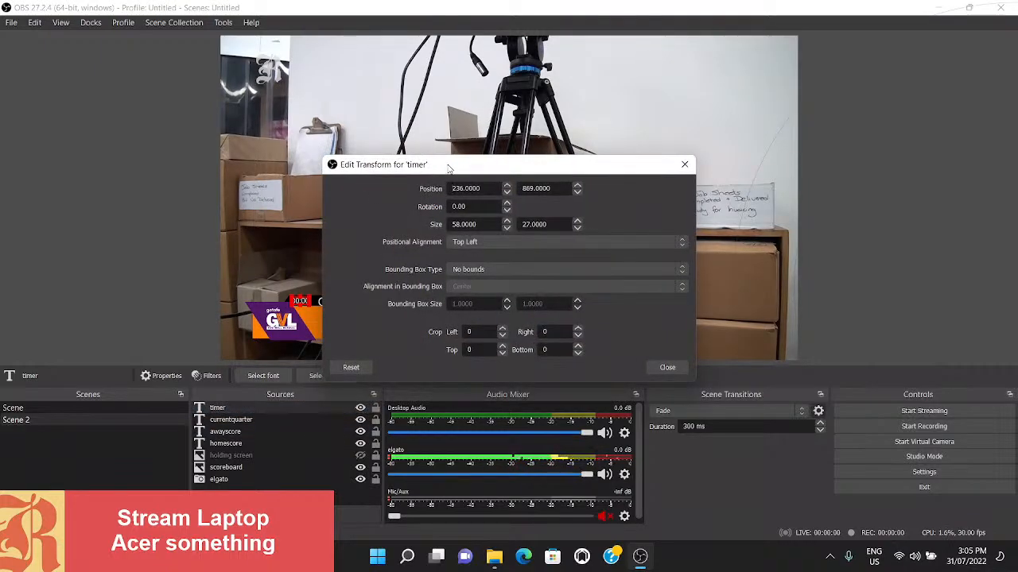
left_click_drag(448, 167, 517, 115)
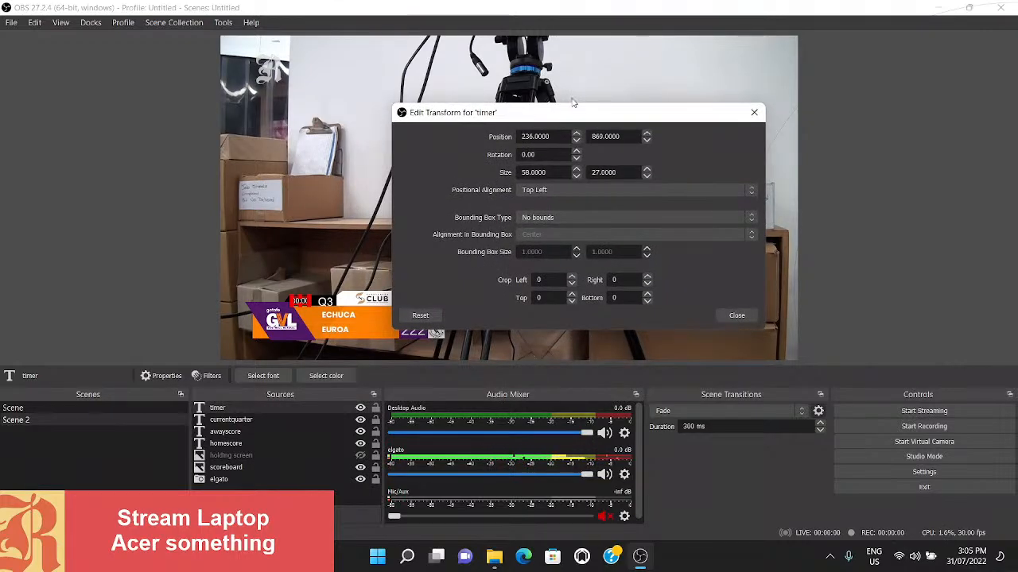
left_click(576, 134)
left_click(577, 133)
left_click(576, 133)
left_click(576, 133)
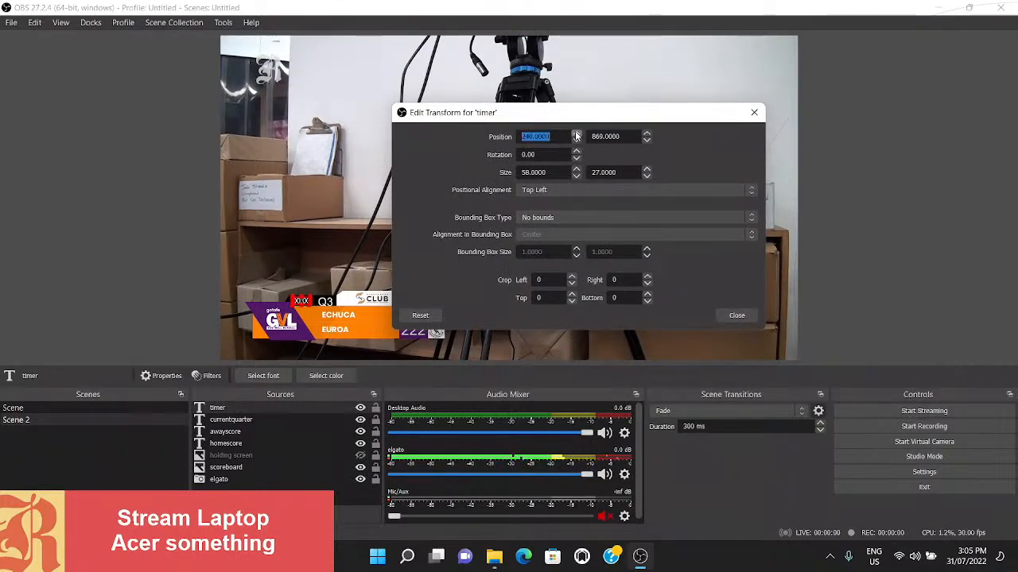
left_click(577, 134)
left_click(576, 133)
left_click(577, 134)
left_click(576, 134)
left_click(576, 134)
left_click(577, 134)
left_click(577, 133)
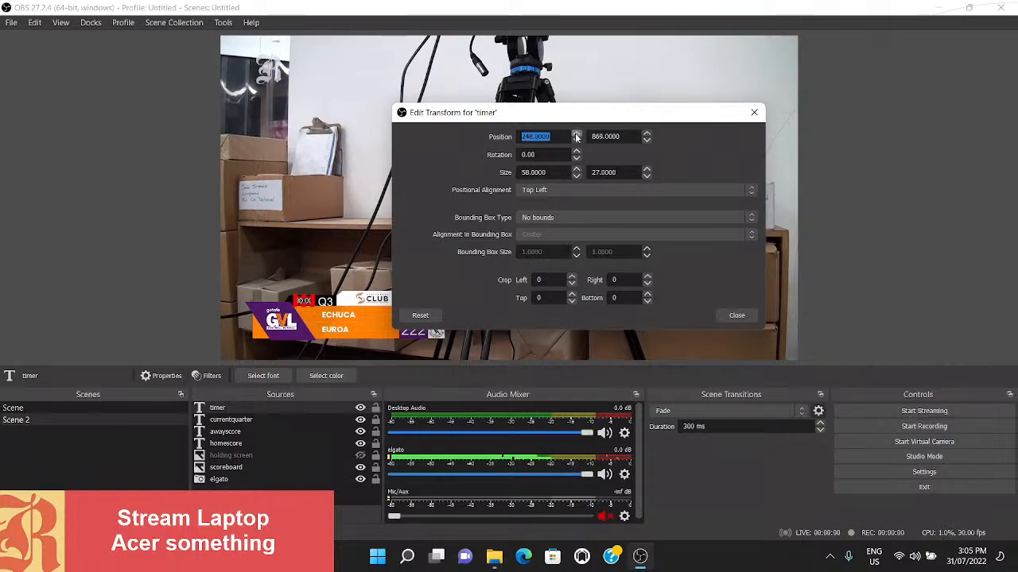
left_click(577, 141)
left_click(576, 141)
left_click(576, 141)
left_click(576, 141)
left_click(646, 135)
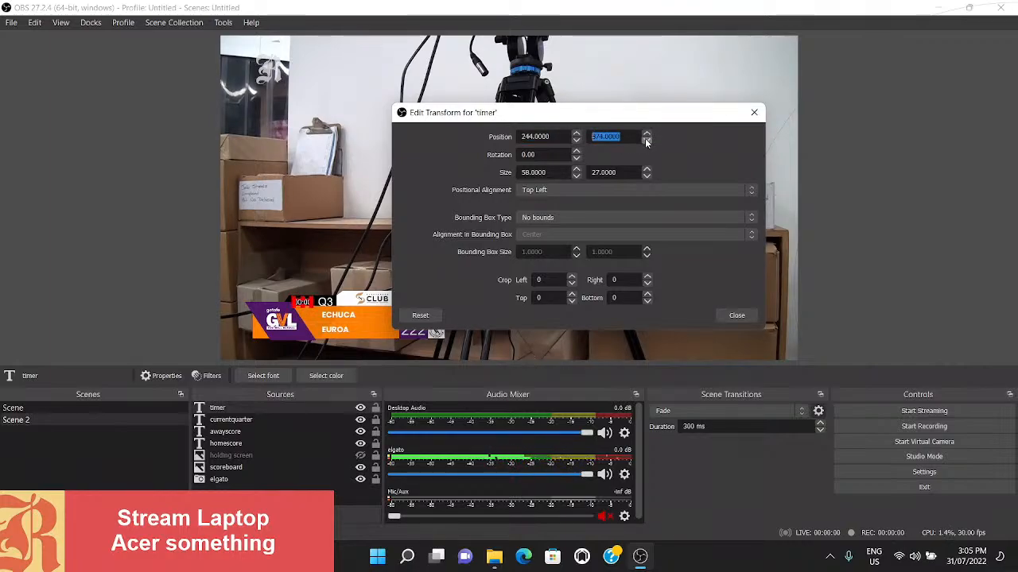
left_click(647, 141)
left_click(646, 141)
left_click(646, 141)
left_click(646, 141)
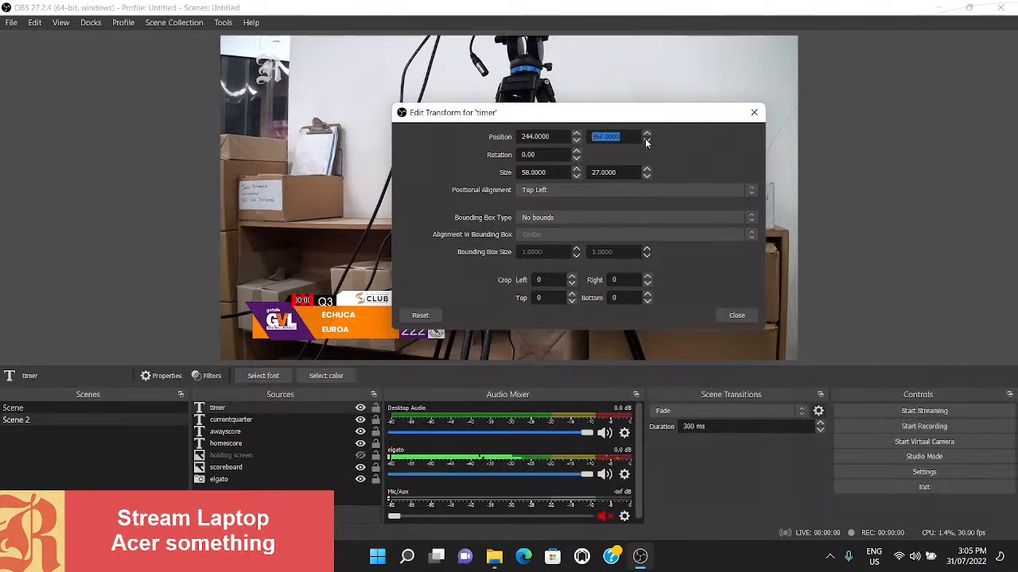
- Enlarge the timer to 71 by 33, set its X position to 238, and close the transform settings
left_click(577, 170)
left_click(577, 169)
left_click(577, 170)
left_click(577, 169)
left_click(576, 169)
left_click(576, 169)
left_click(576, 169)
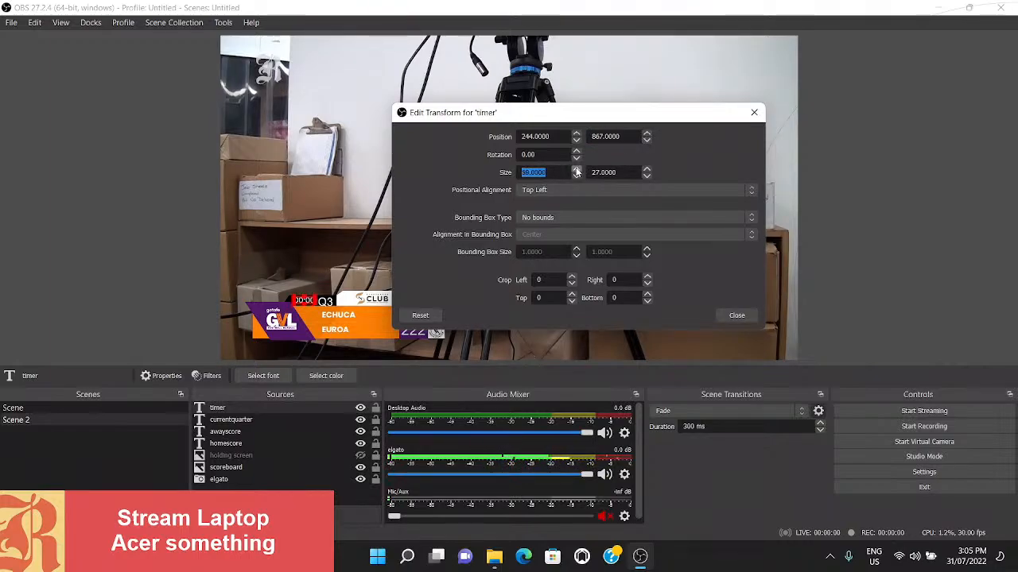
left_click(576, 169)
left_click(576, 170)
left_click(576, 169)
left_click(646, 169)
left_click(646, 169)
left_click(646, 169)
left_click(646, 169)
left_click(647, 170)
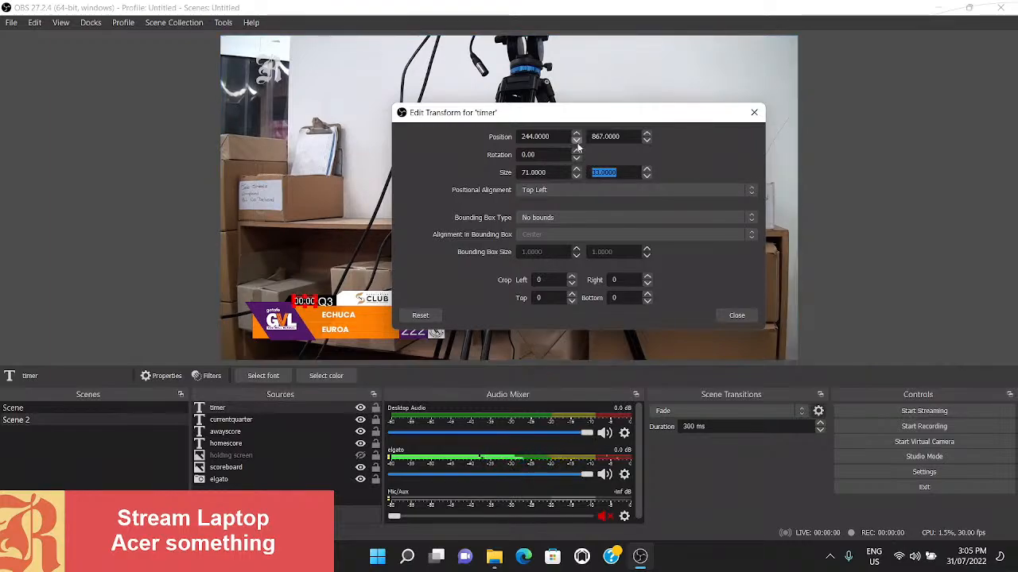
left_click(576, 140)
left_click(576, 140)
left_click(577, 140)
left_click(576, 140)
left_click(577, 141)
left_click(577, 141)
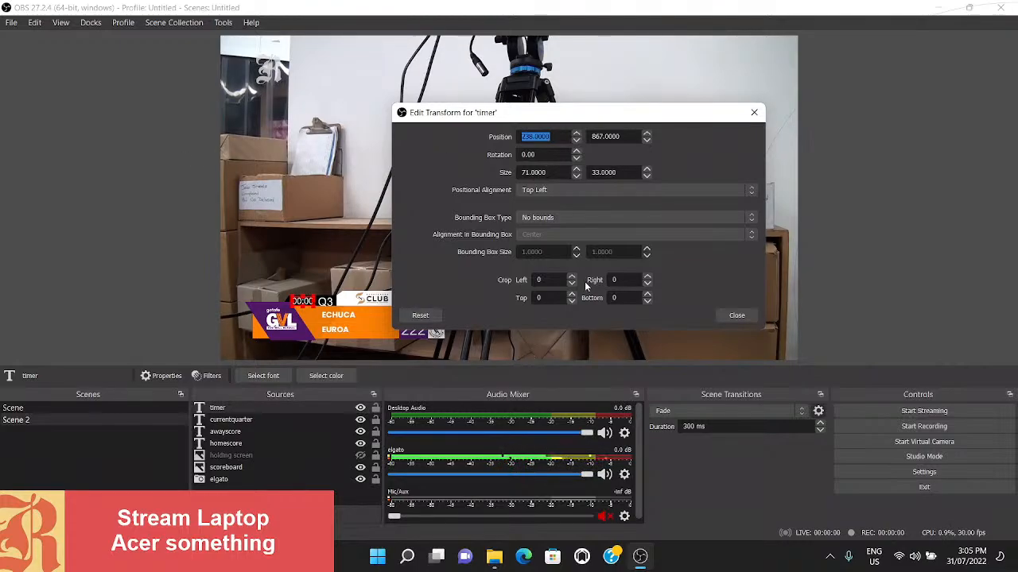
left_click(736, 315)
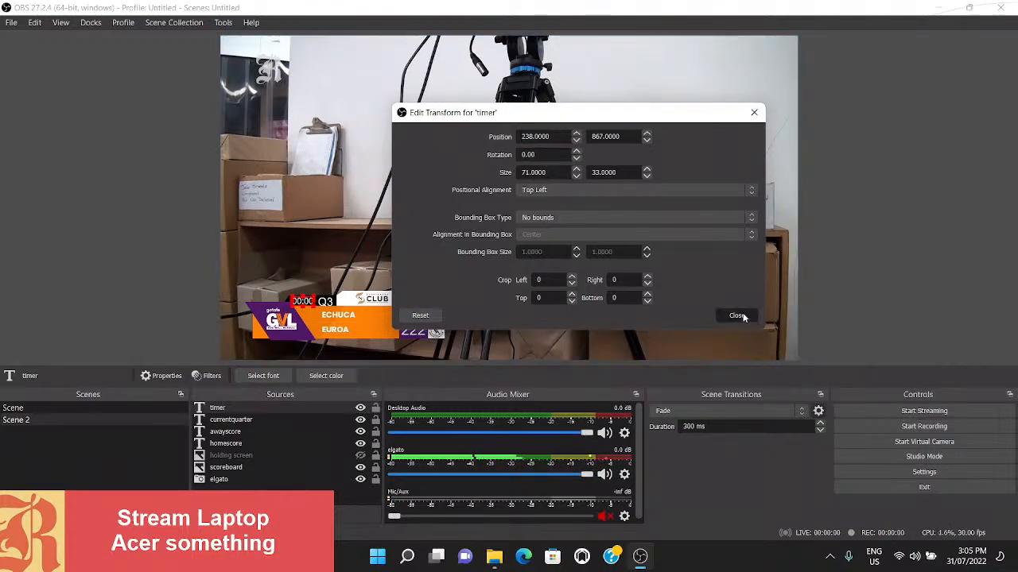
left_click(231, 455)
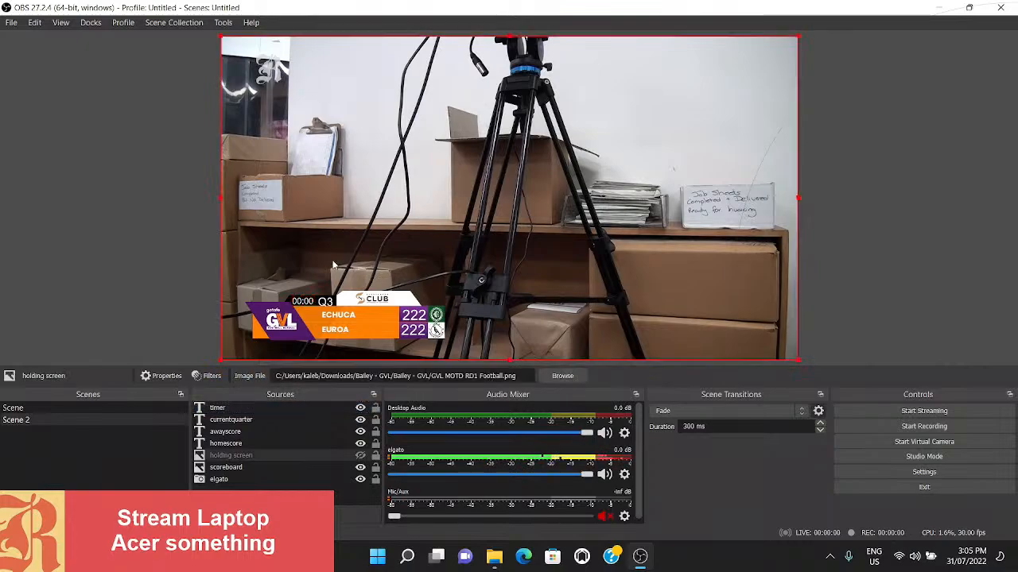
left_click(286, 496)
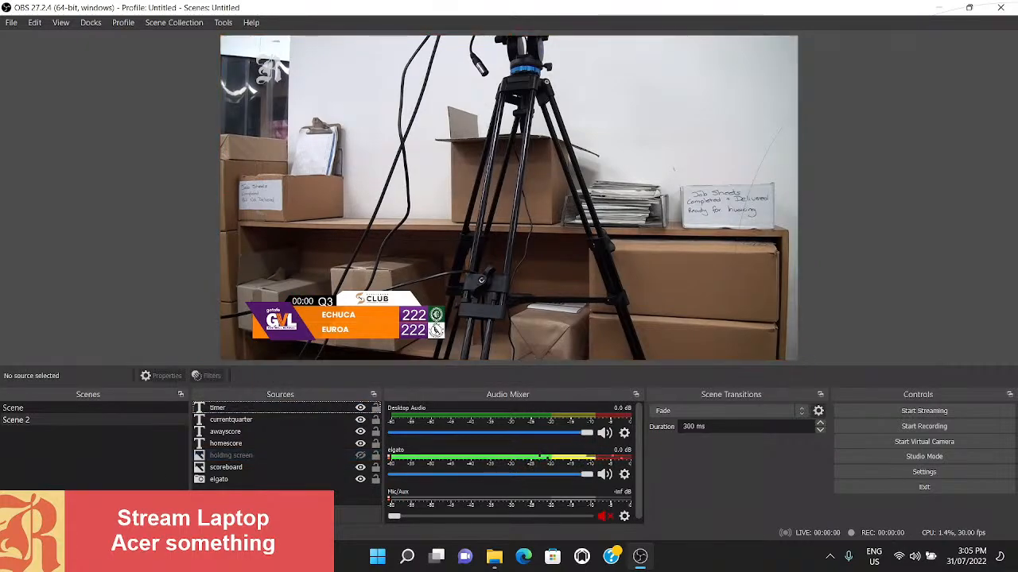
- Create a new visible Image source named ads in Scene 2
left_click(204, 507)
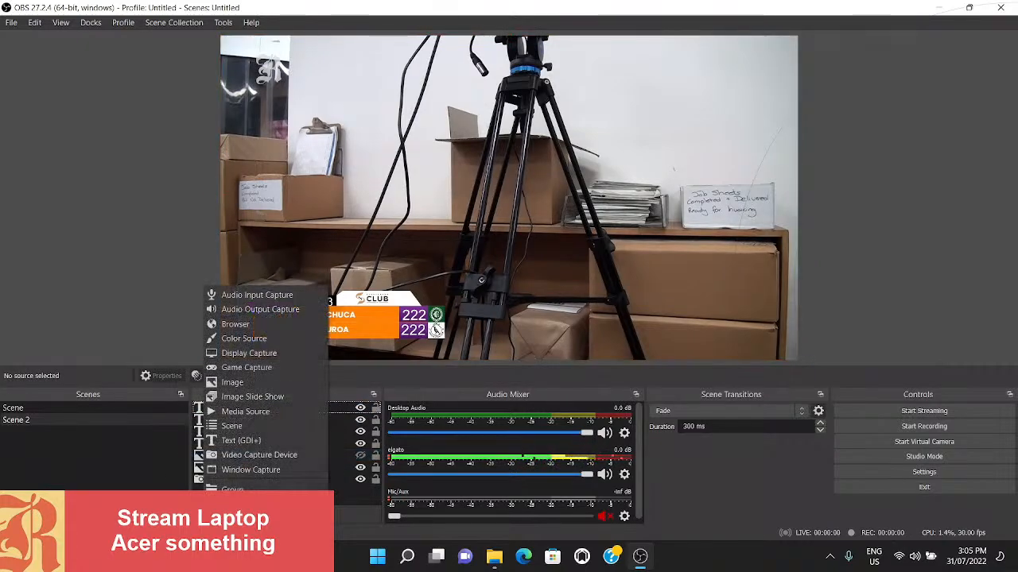
left_click(246, 383)
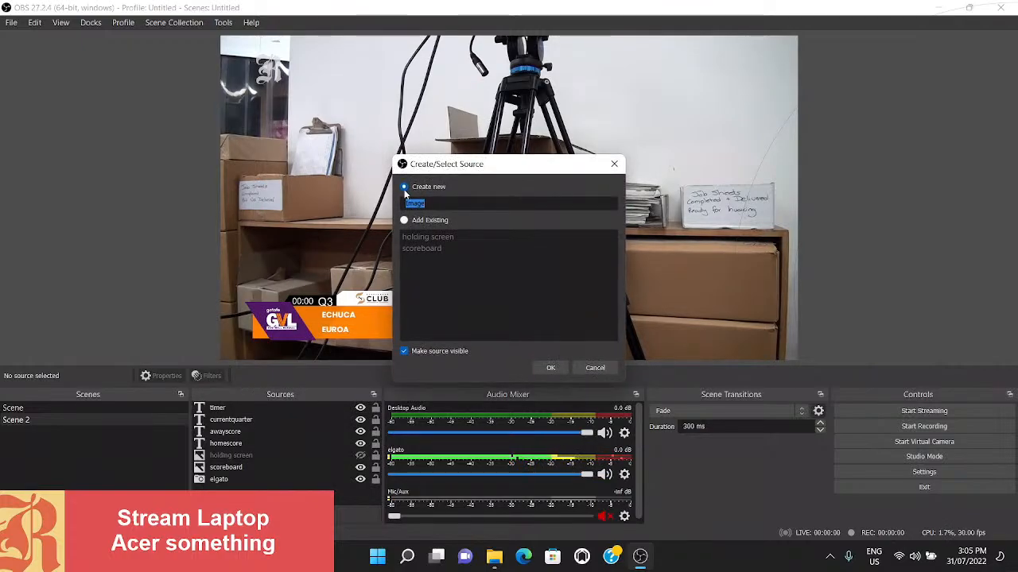
type("ads")
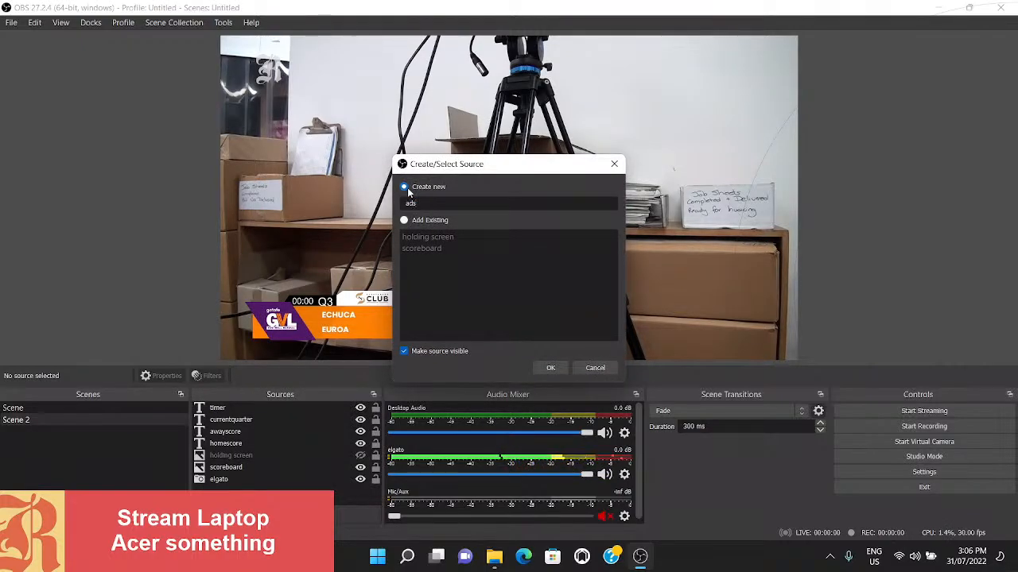
key("Return")
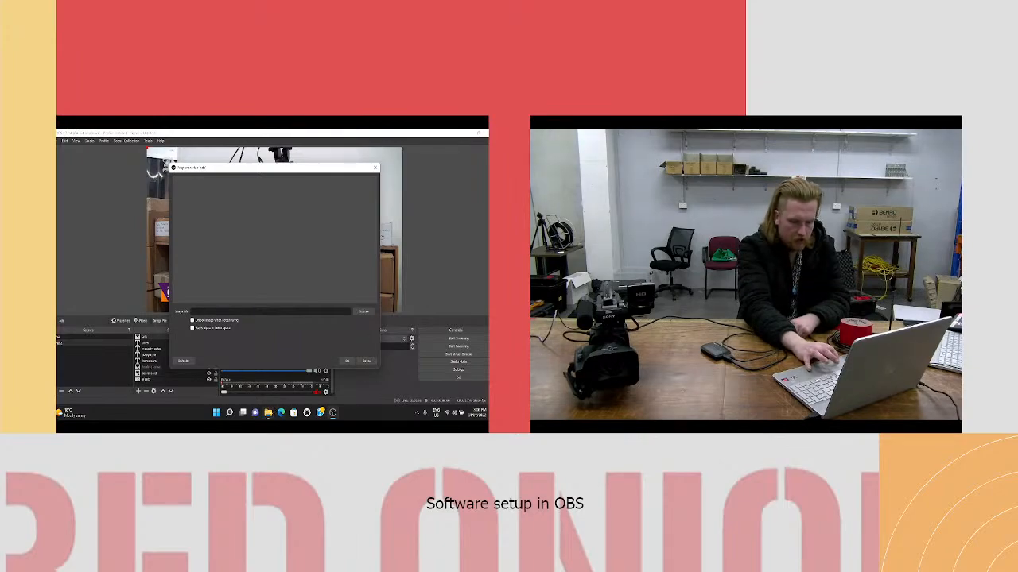
- Load the What's On flyer from the GVL folder into the ads source, and shrink it to sit whole near the middle of Scene 2's canvas
scroll(361, 295, "up", 5)
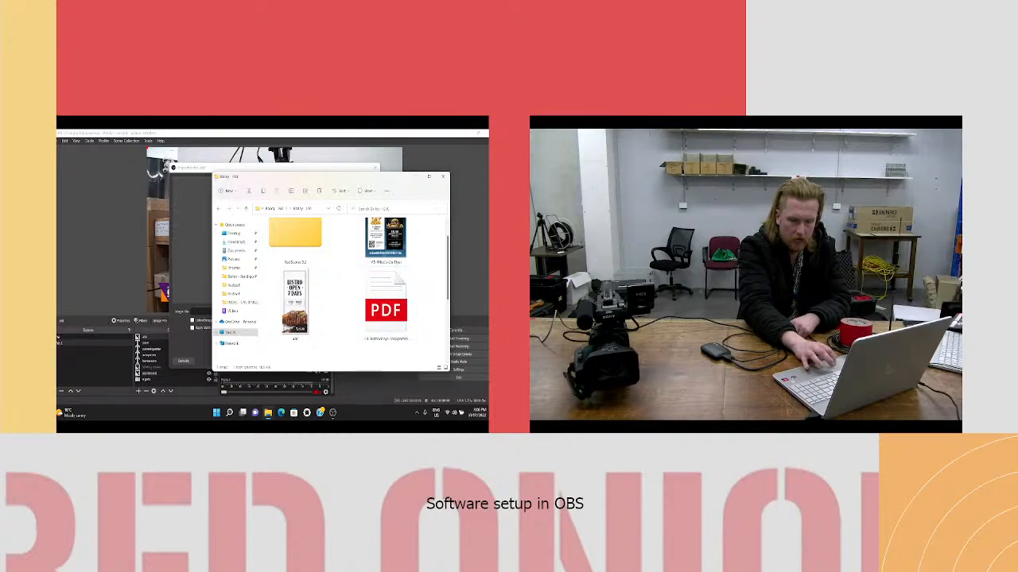
left_click(416, 179)
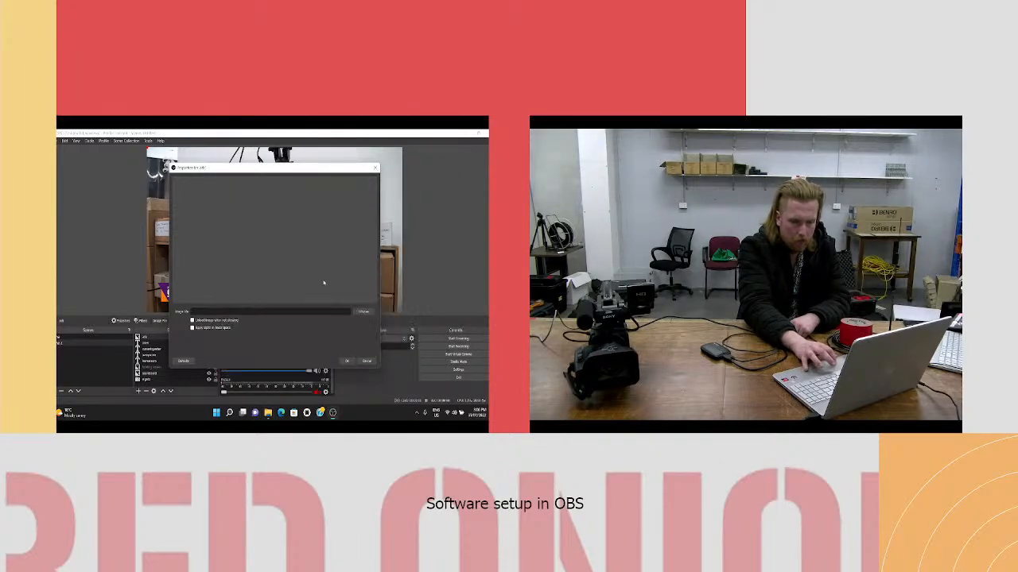
left_click(363, 311)
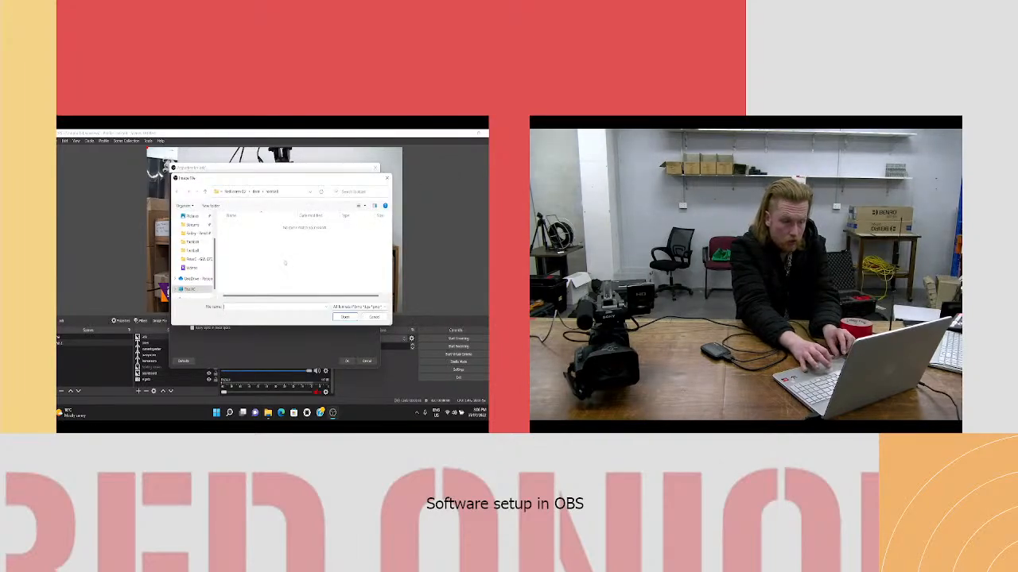
left_click(233, 191)
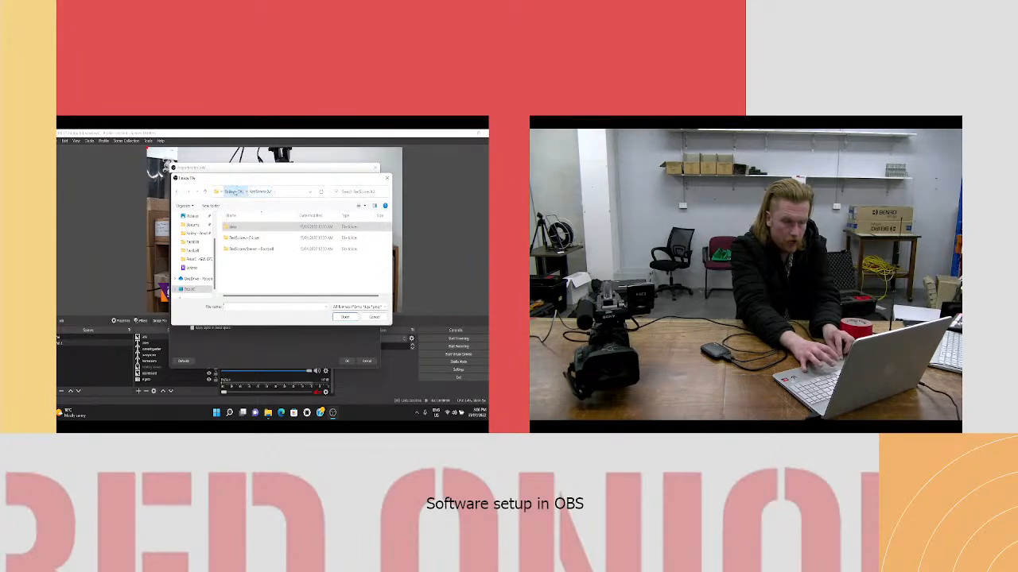
left_click(234, 193)
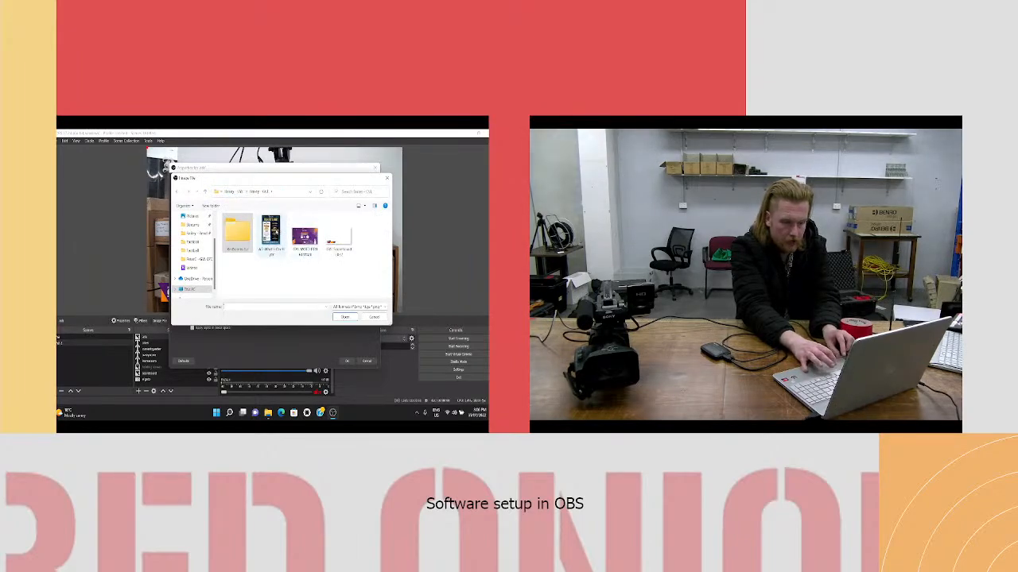
double_click(276, 232)
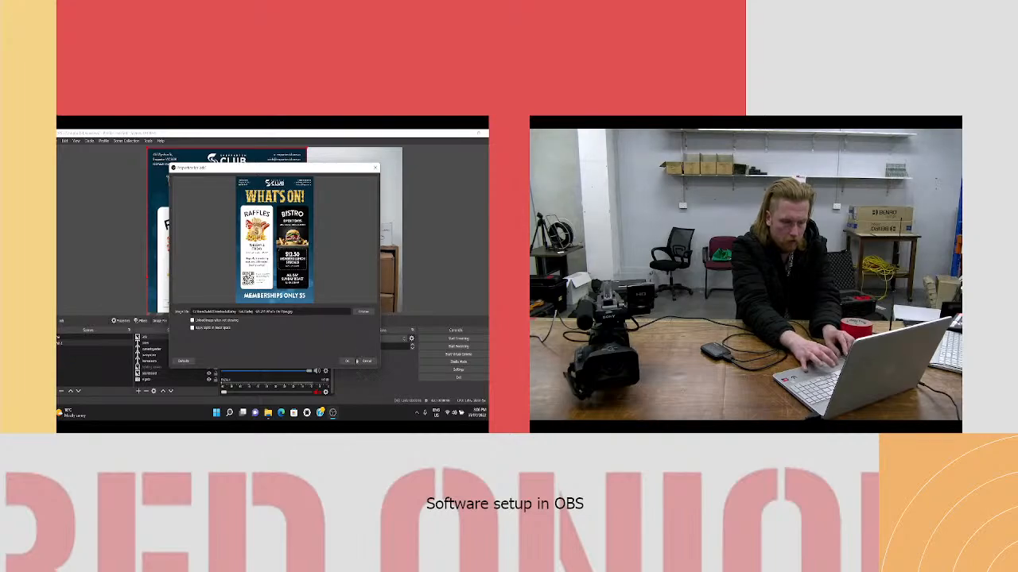
left_click(349, 361)
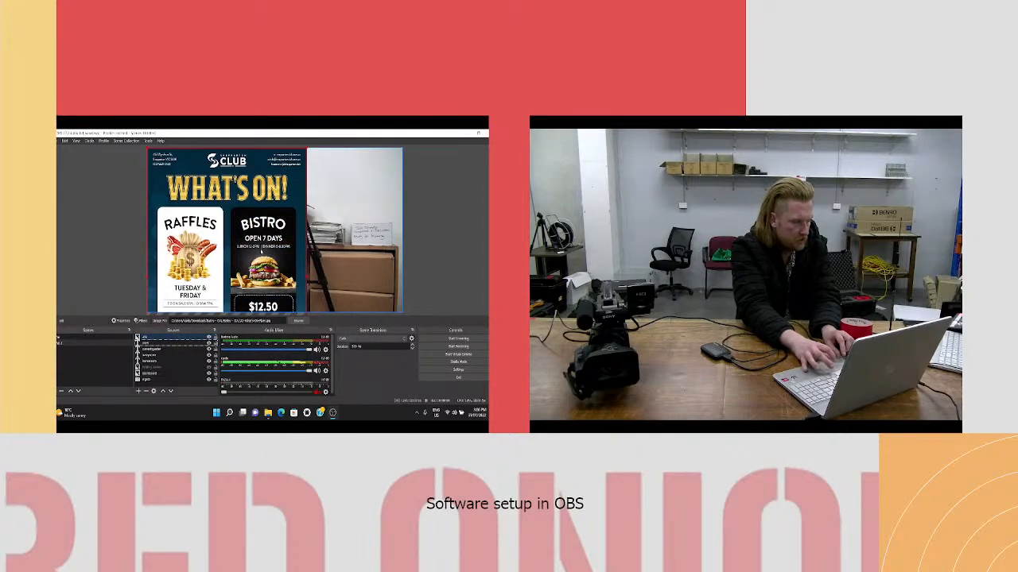
left_click_drag(227, 146, 266, 175)
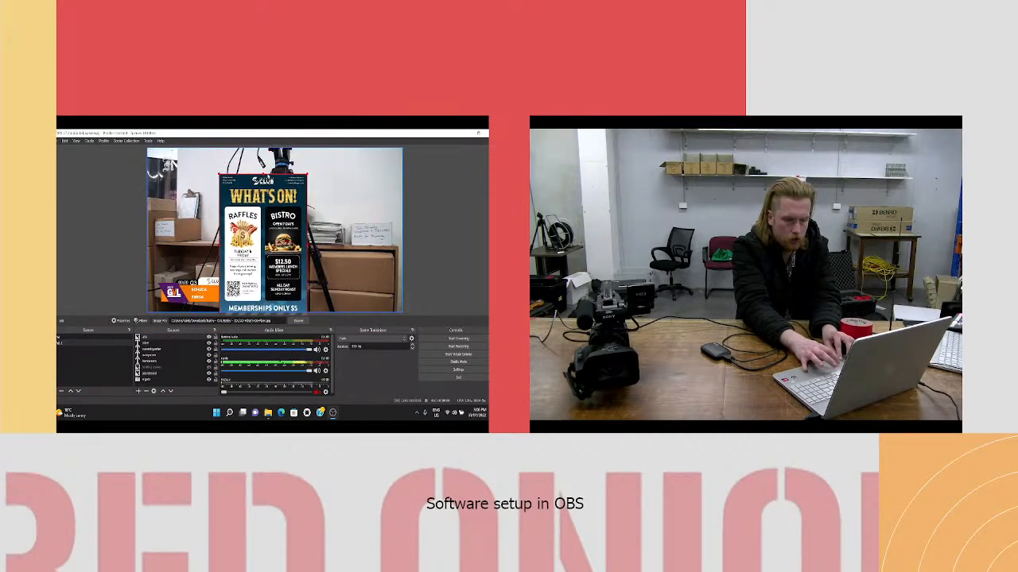
left_click_drag(264, 219, 277, 202)
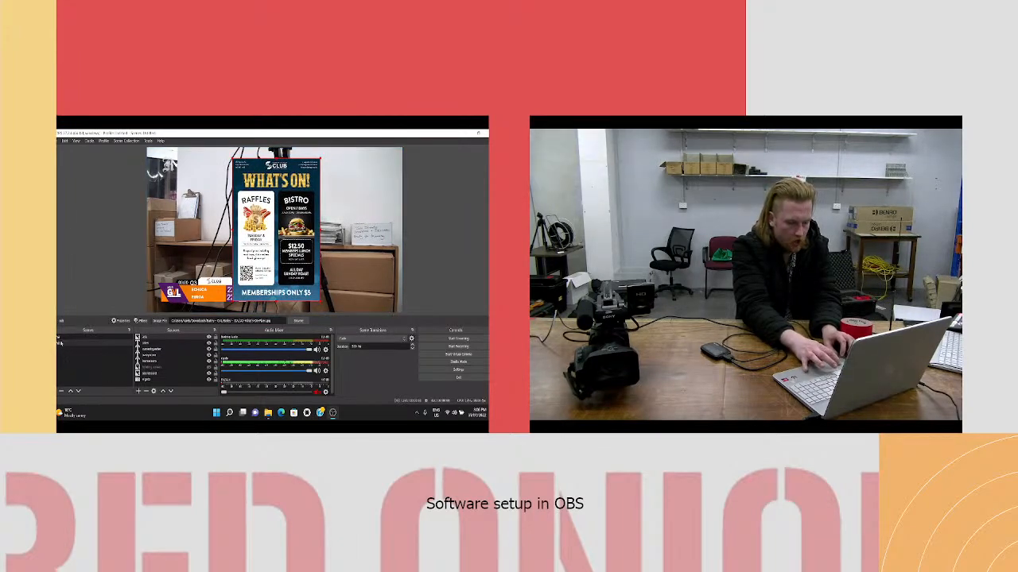
- Add the existing ads image source to the empty first scene, named Scene
left_click(59, 338)
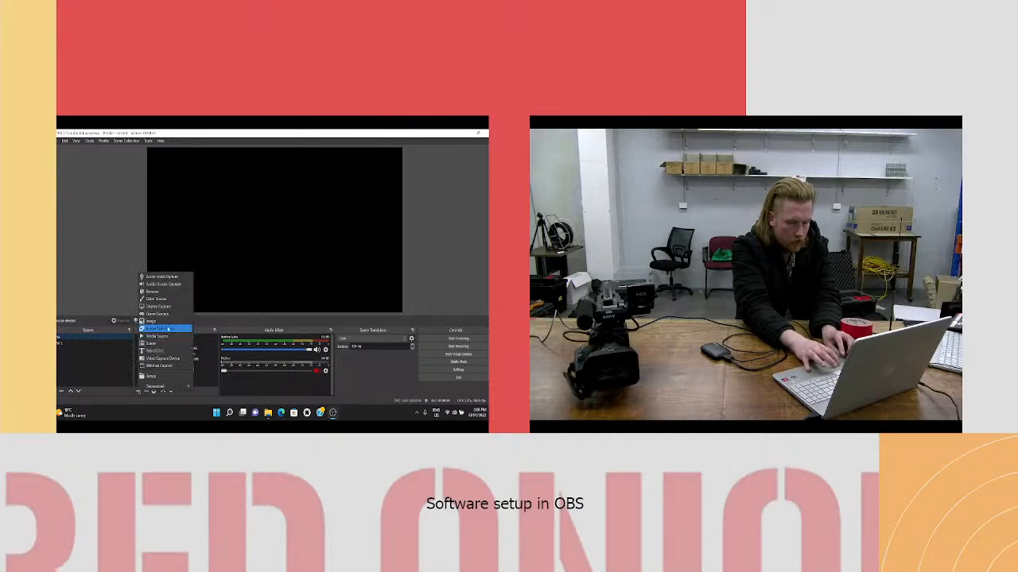
left_click(164, 325)
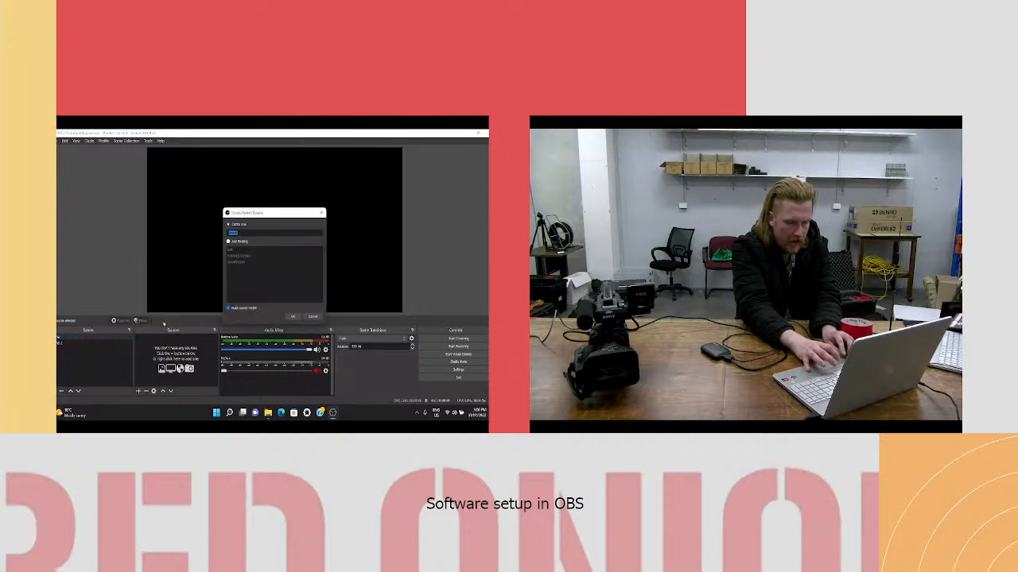
left_click(228, 242)
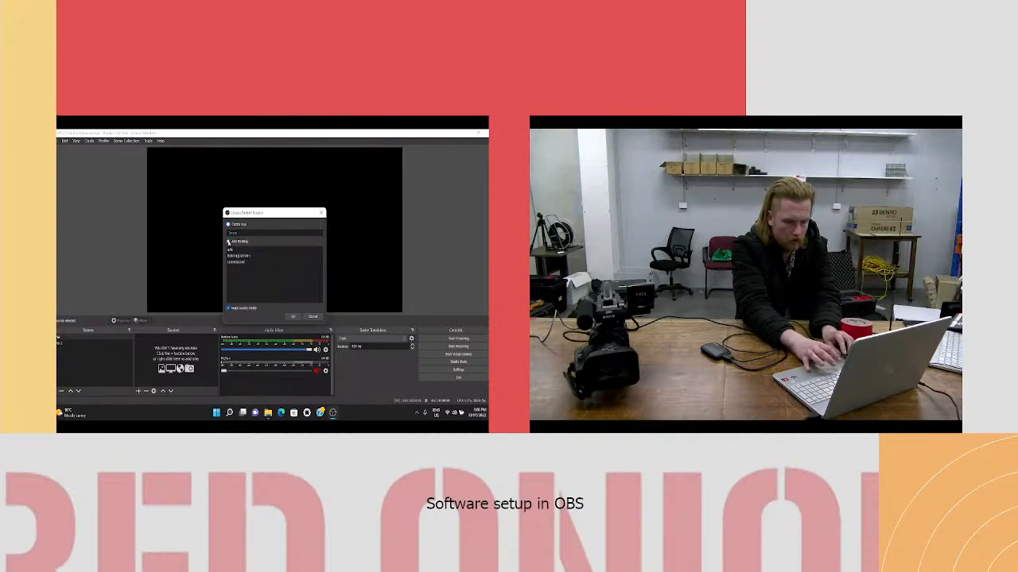
left_click(238, 250)
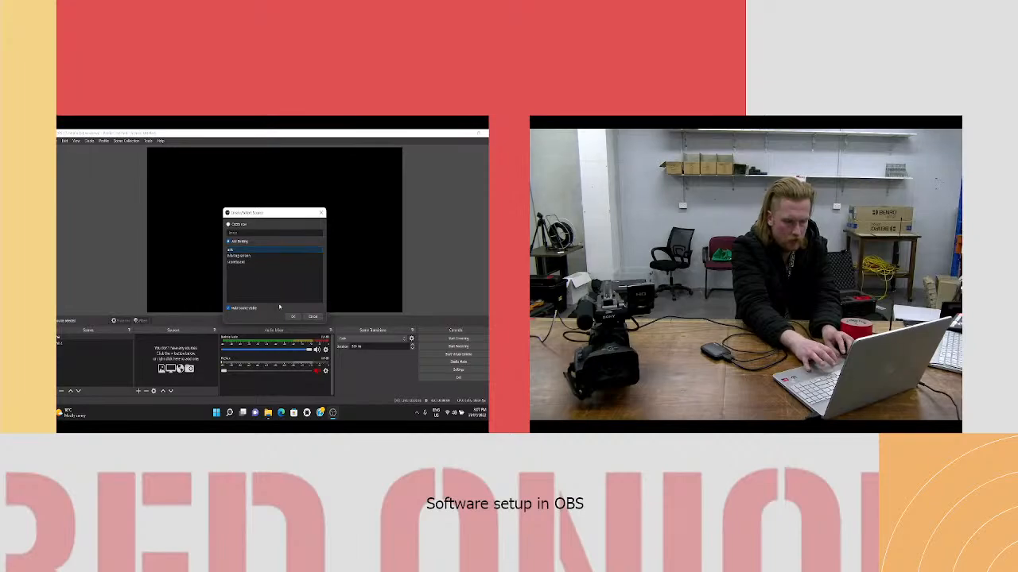
left_click(291, 317)
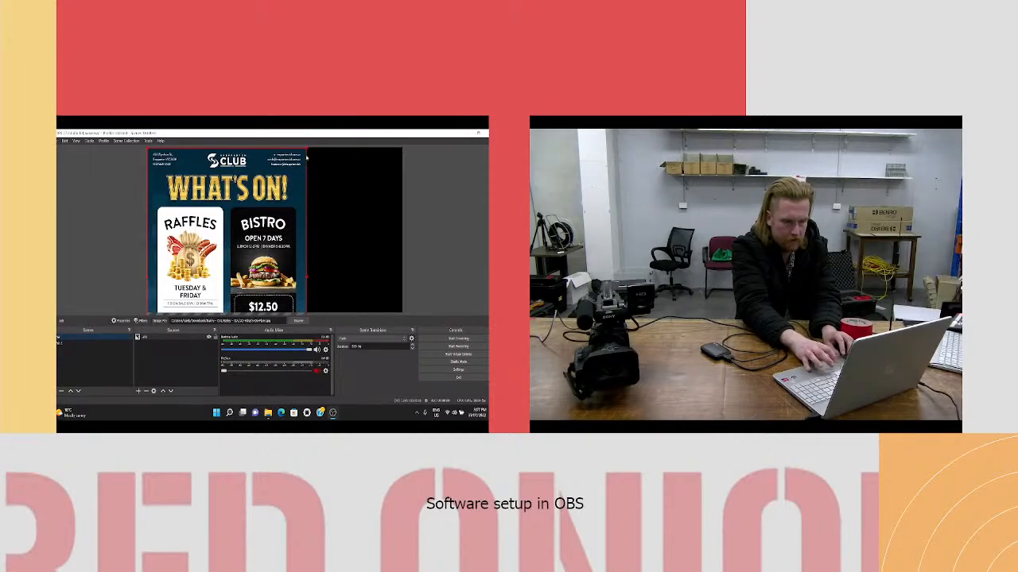
- Shrink the flyer in Scene until the whole ad fits near the canvas centre, and switch back to Scene 2
left_click_drag(227, 148, 227, 234)
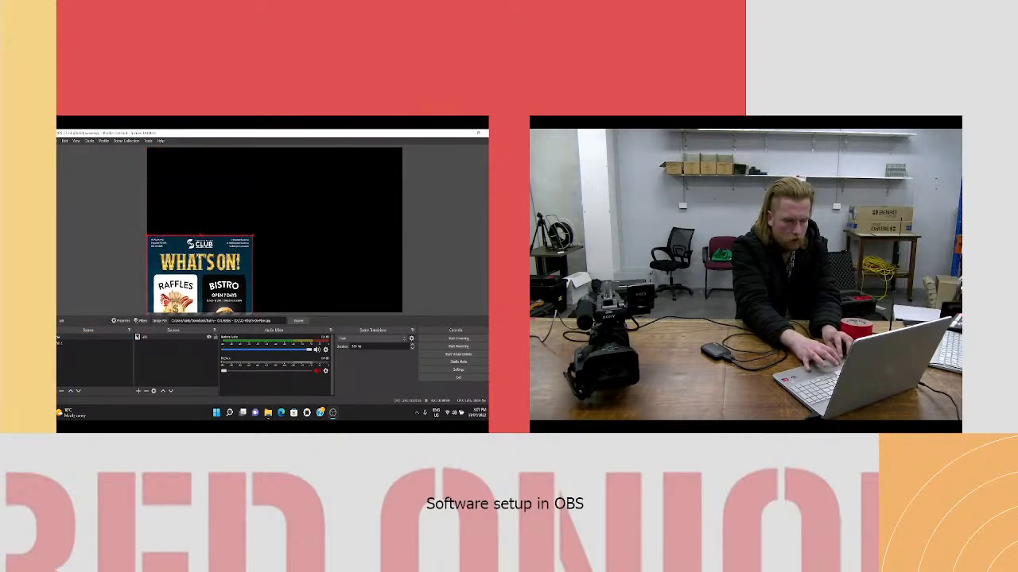
left_click_drag(208, 274, 275, 190)
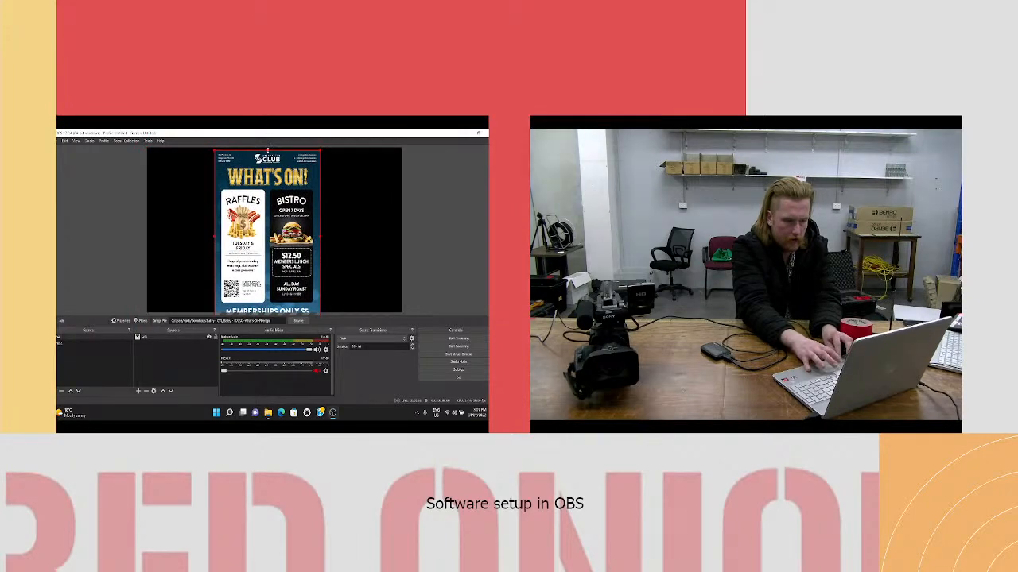
left_click_drag(268, 150, 273, 173)
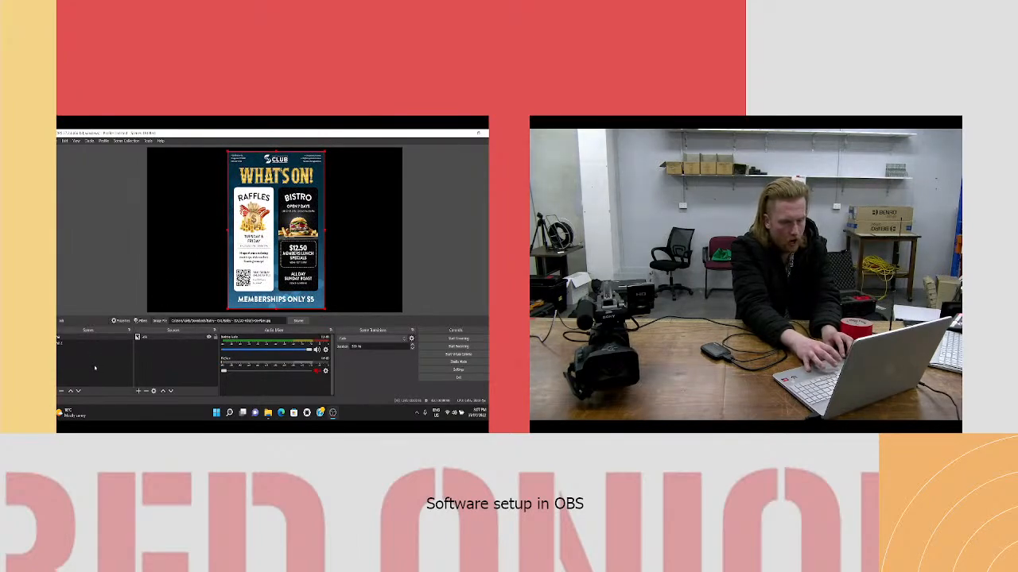
left_click(60, 343)
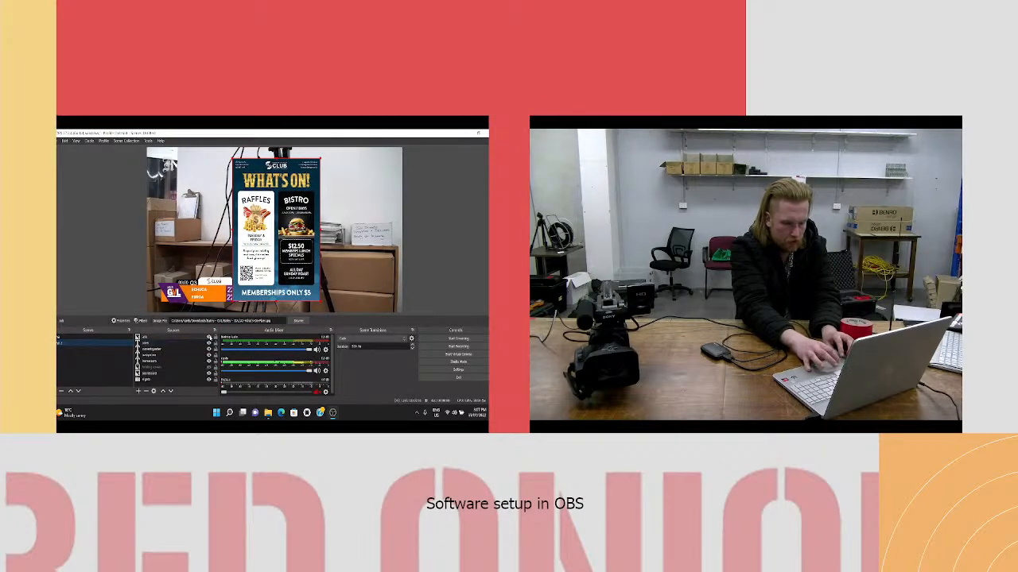
- Remove the ads source from Scene 2, check that the flyer remains in Scene, and return to Scene 2
left_click(158, 338)
key("Delete")
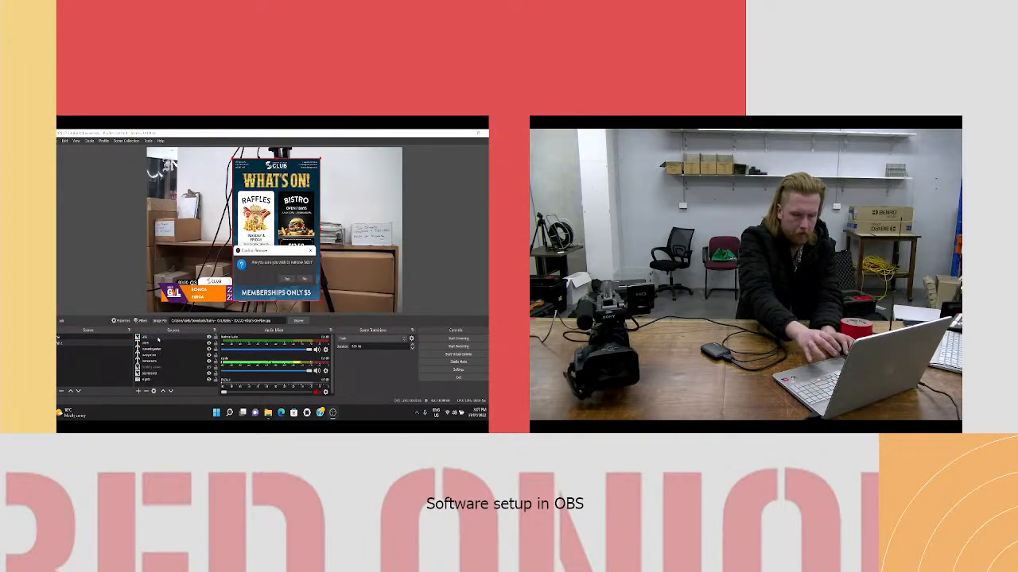
left_click(286, 280)
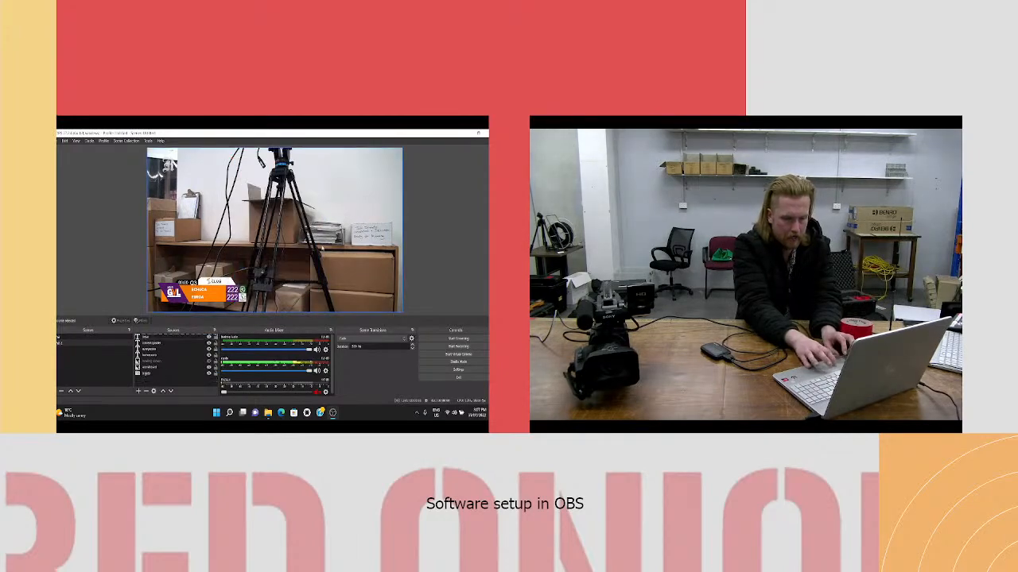
left_click(71, 337)
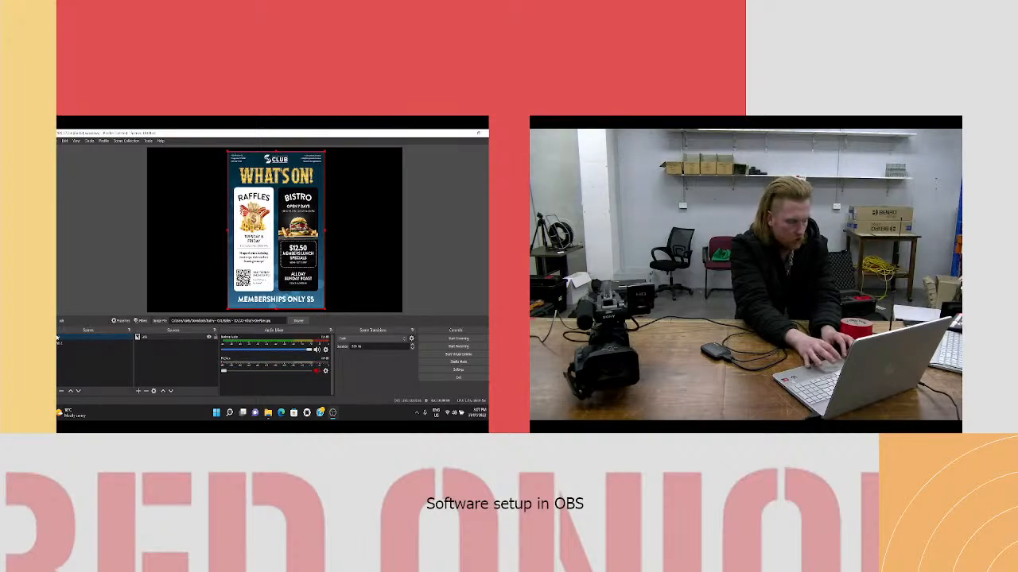
left_click(60, 343)
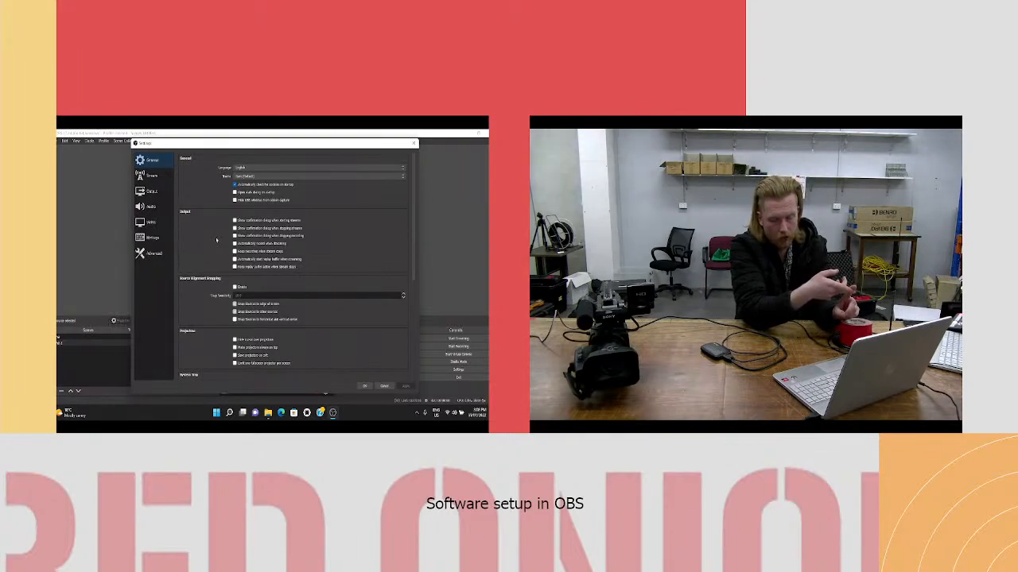
- Set the streaming service to Facebook Live in the stream settings
left_click(153, 175)
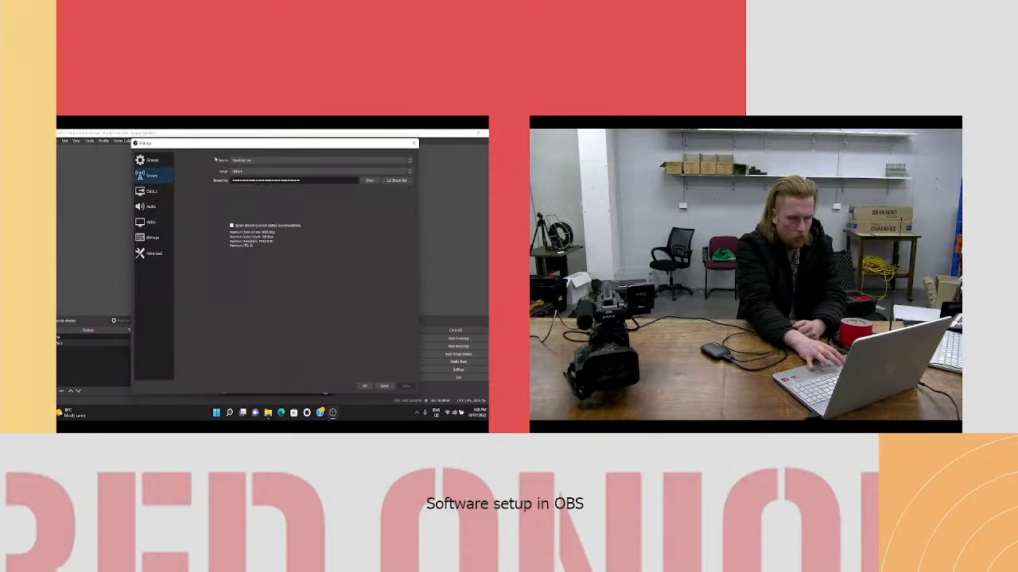
left_click(241, 161)
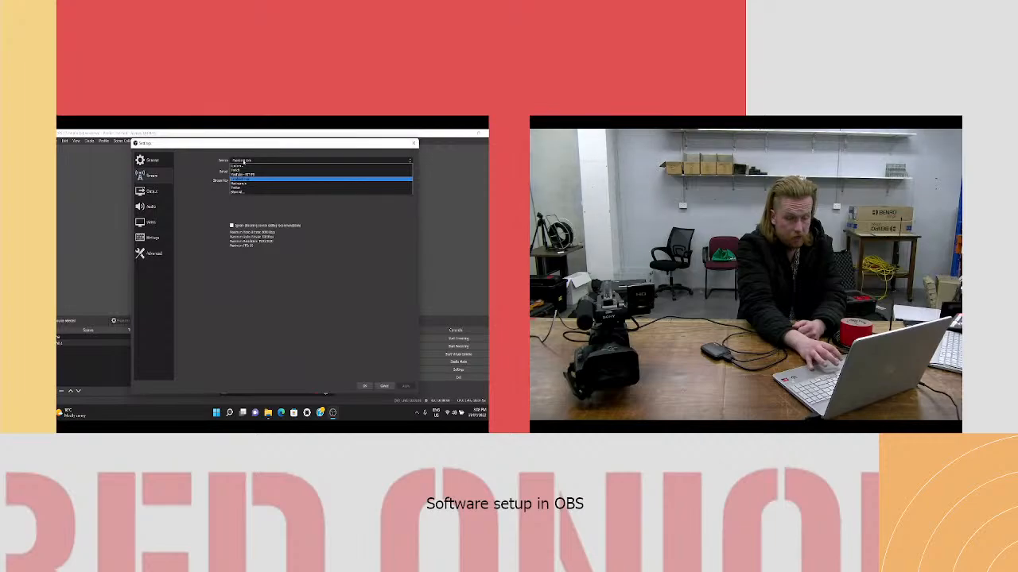
left_click(241, 180)
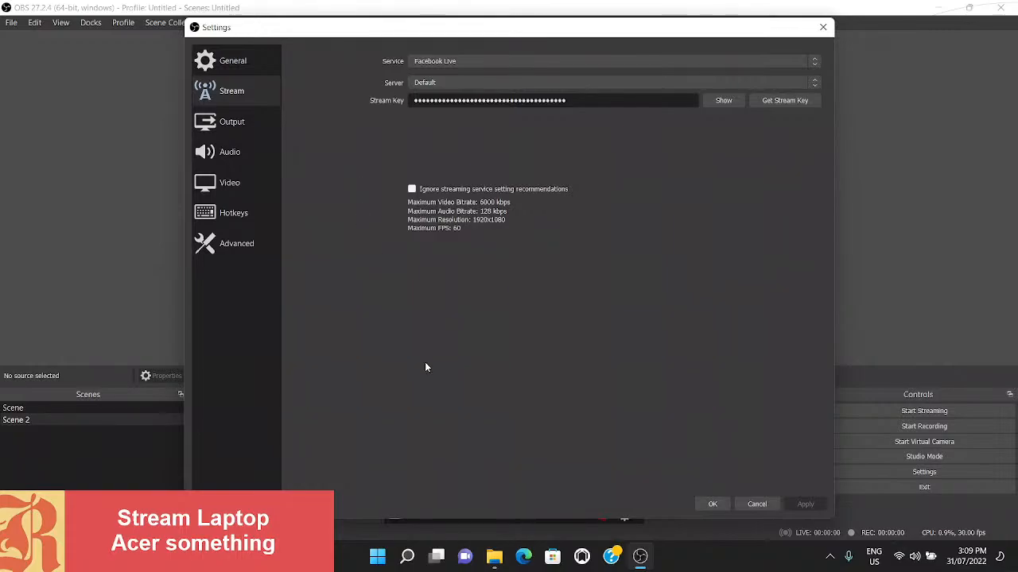
- Launch Google Chrome and go to the Facebook website
left_click(380, 559)
type("sh")
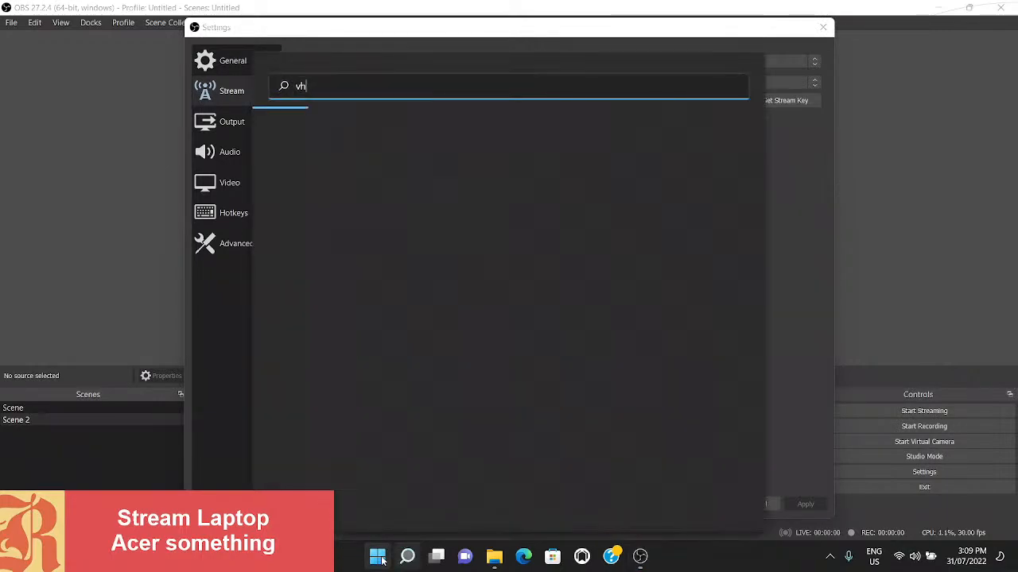
key("BackSpace")
key("BackSpace")
type("chr")
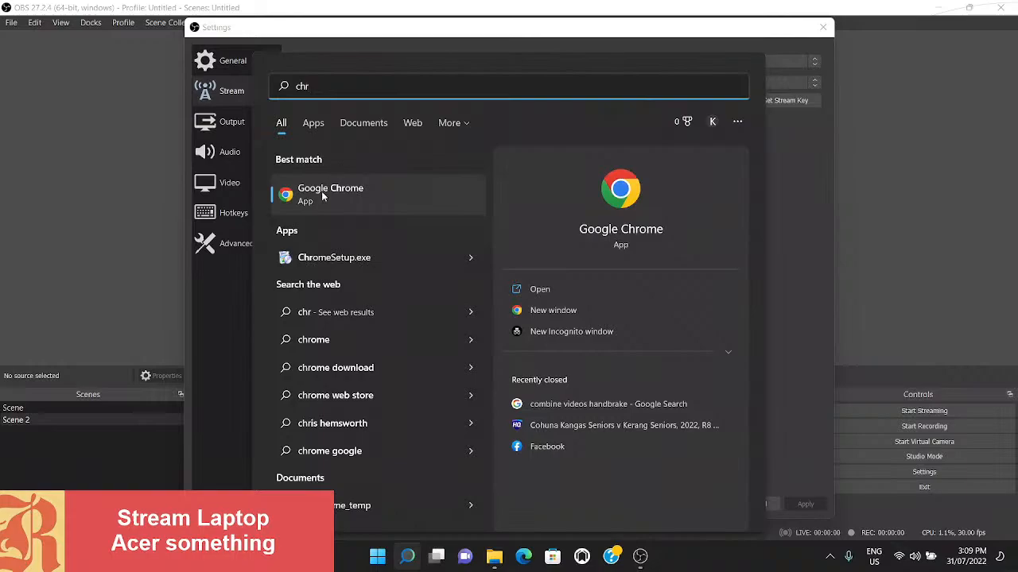
left_click(322, 191)
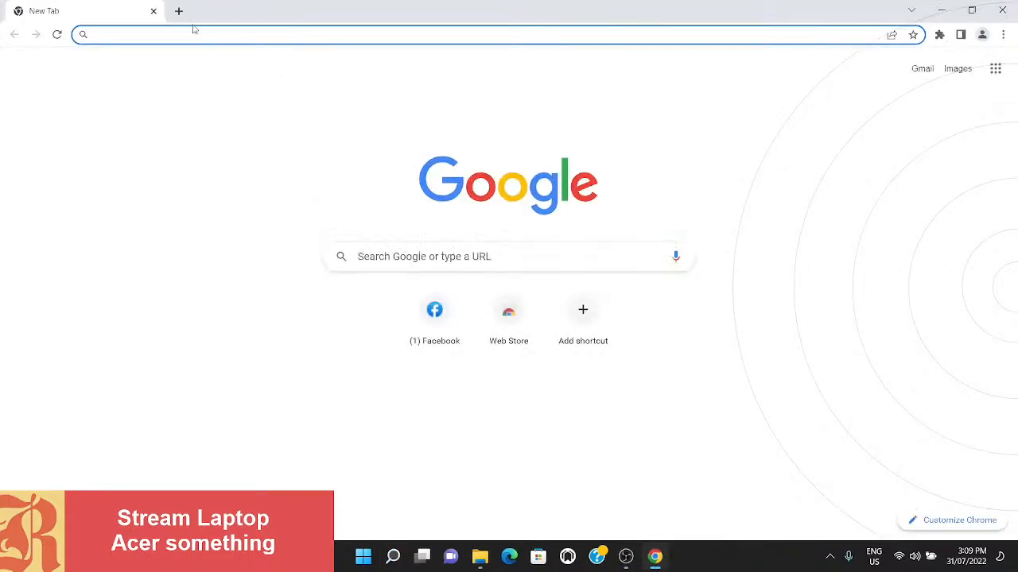
left_click(191, 32)
type("facebook.com")
key("Return")
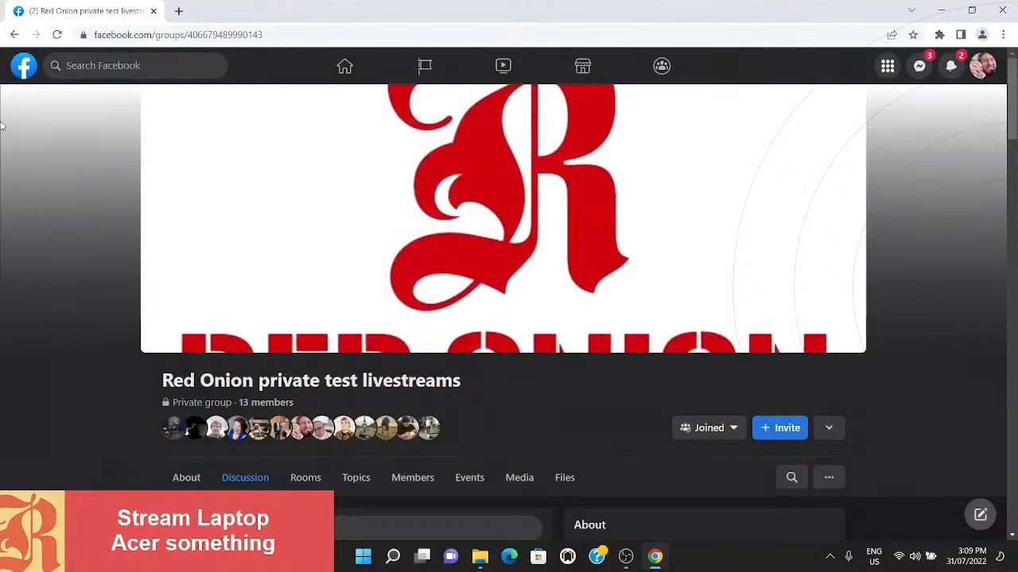
- Begin setting up a live video in the Red Onion private test livestreams group
scroll(112, 225, "down", 1)
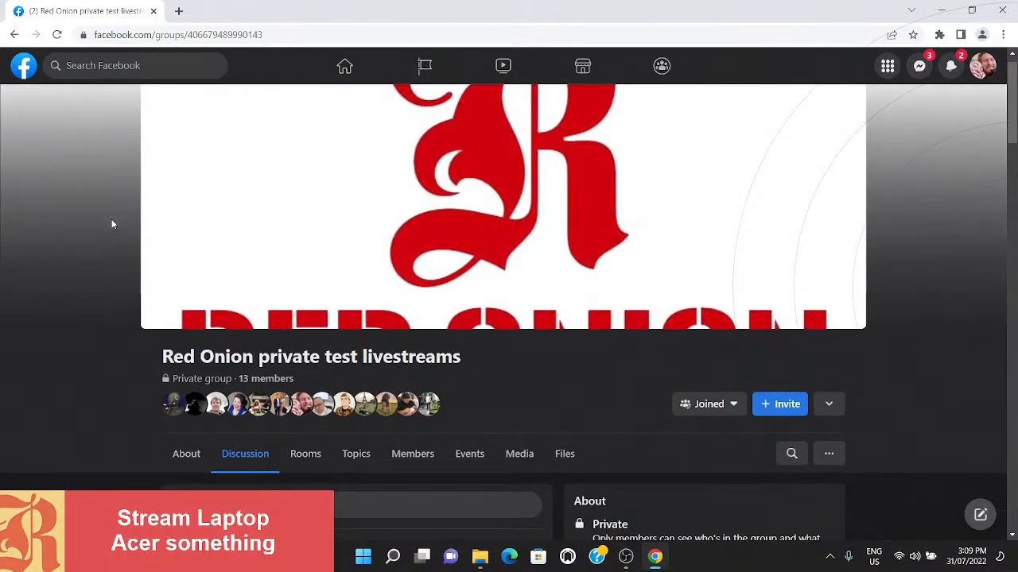
scroll(111, 220, "down", 1)
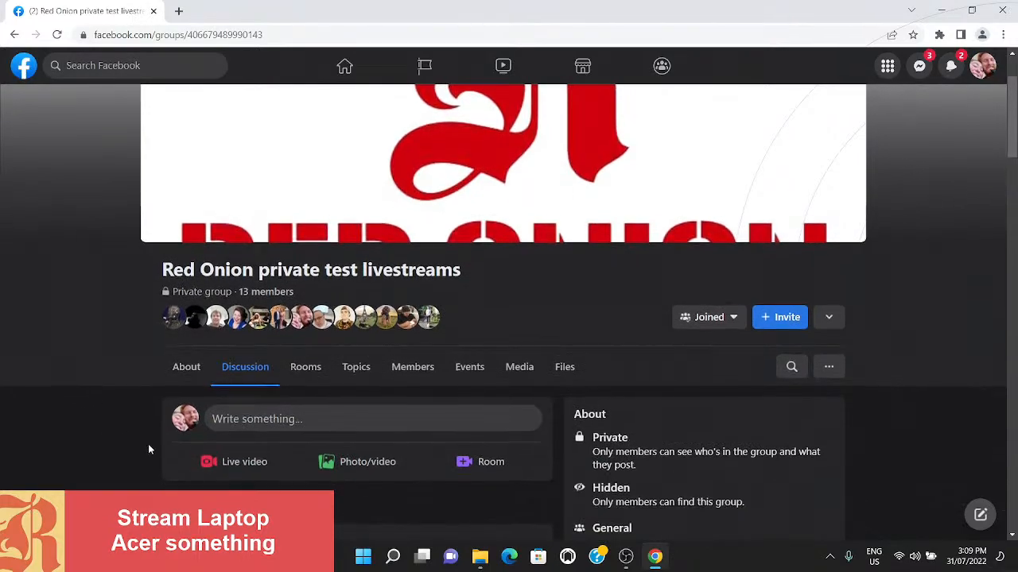
scroll(148, 444, "down", 1)
left_click(252, 452)
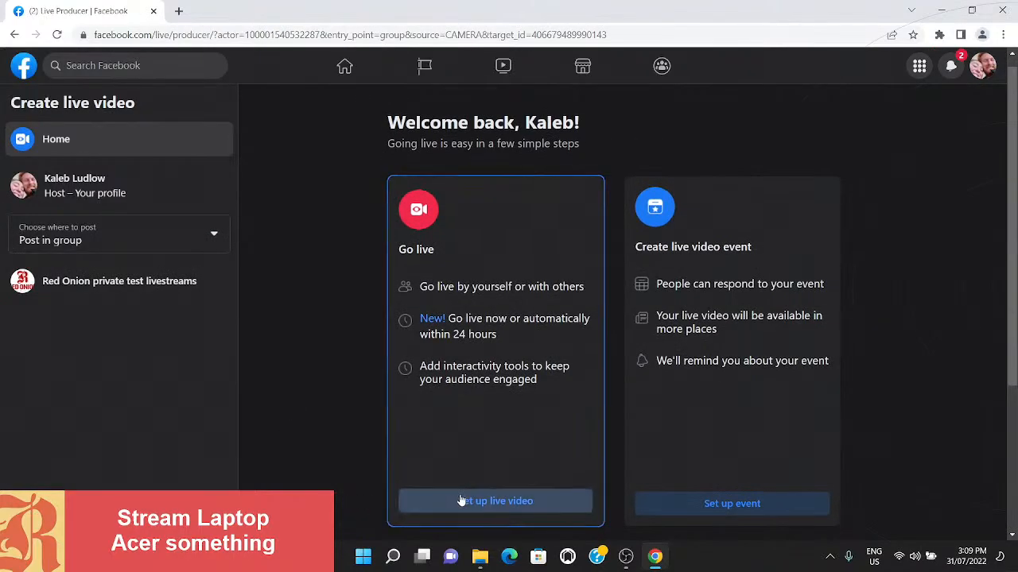
left_click(459, 498)
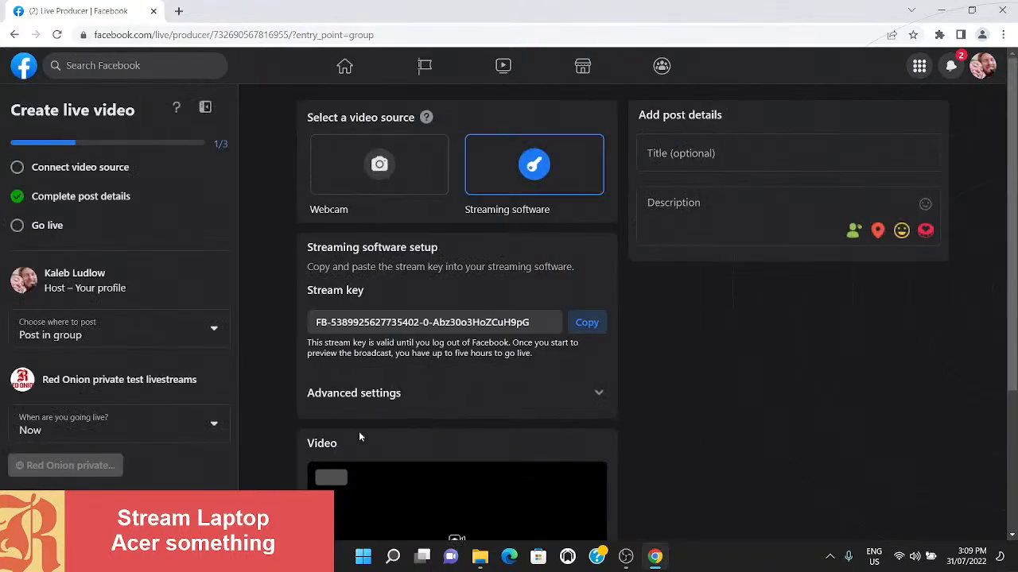
- Title the live video post "Test stream", dismiss the tips, and copy the streaming software's stream key
left_click(589, 322)
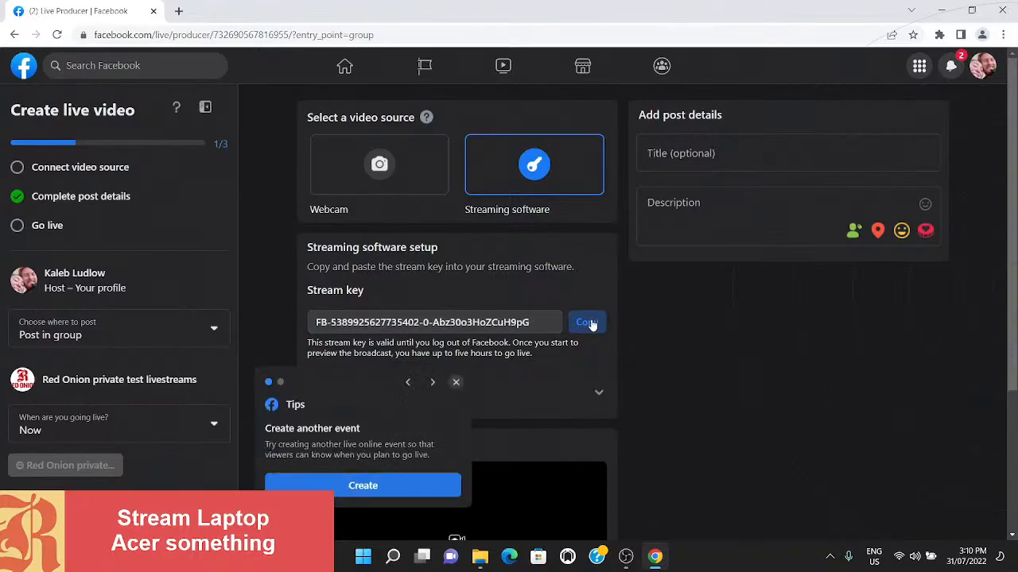
left_click(456, 382)
left_click(456, 385)
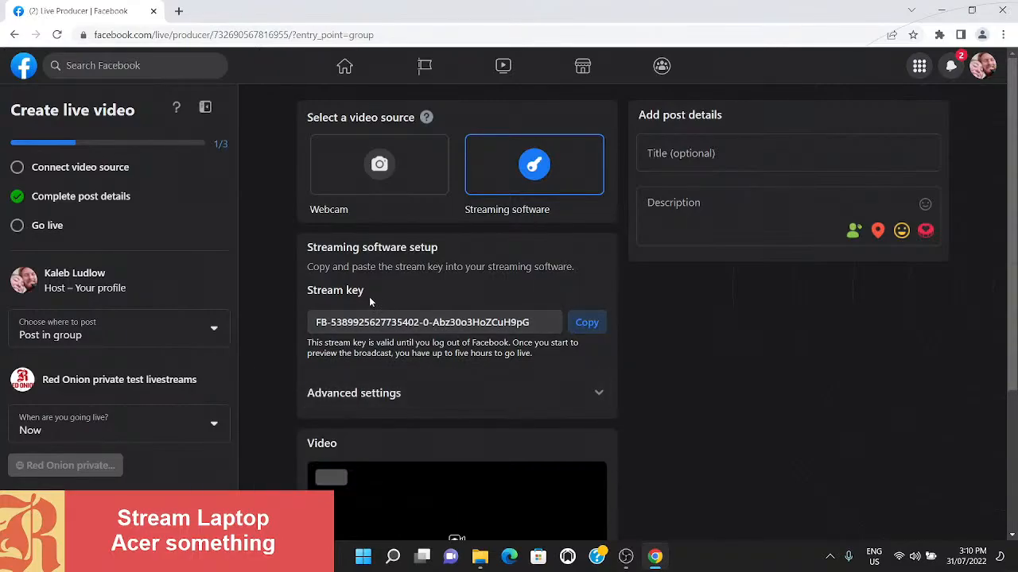
left_click(676, 159)
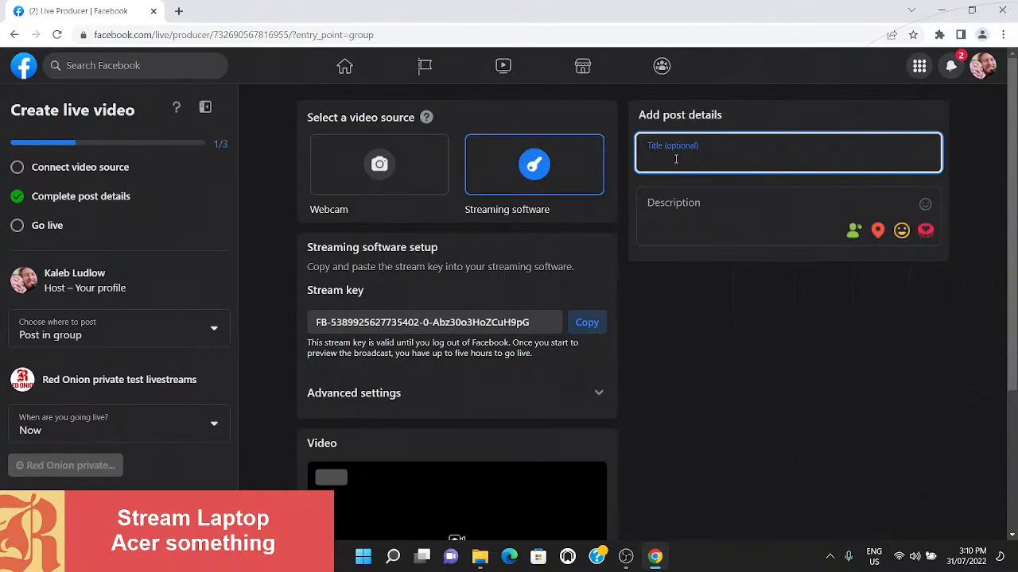
type("Test stream")
left_click(587, 322)
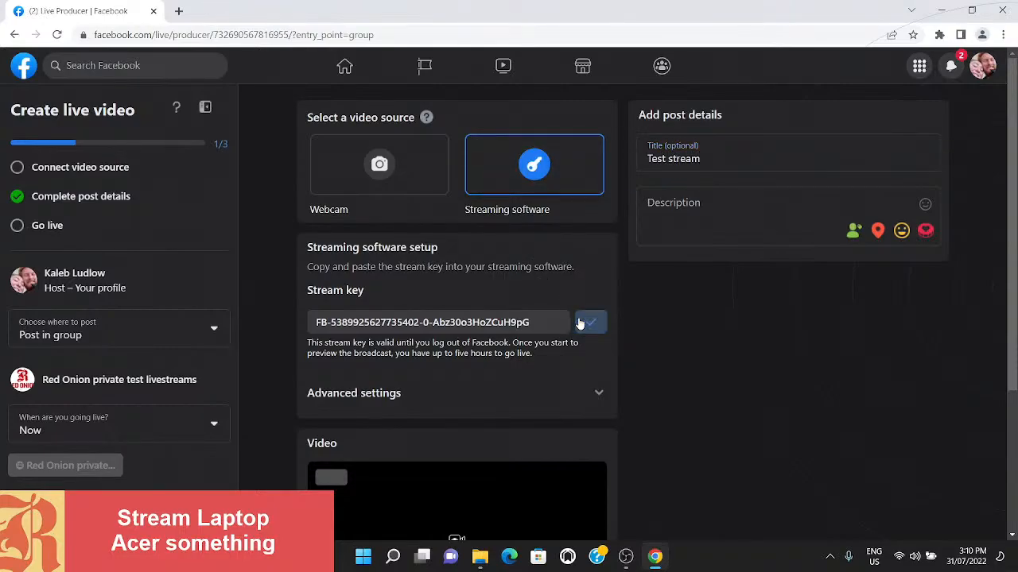
- Switch back to OBS, replace the stream key with the copied Facebook key, and save the settings
left_click(626, 556)
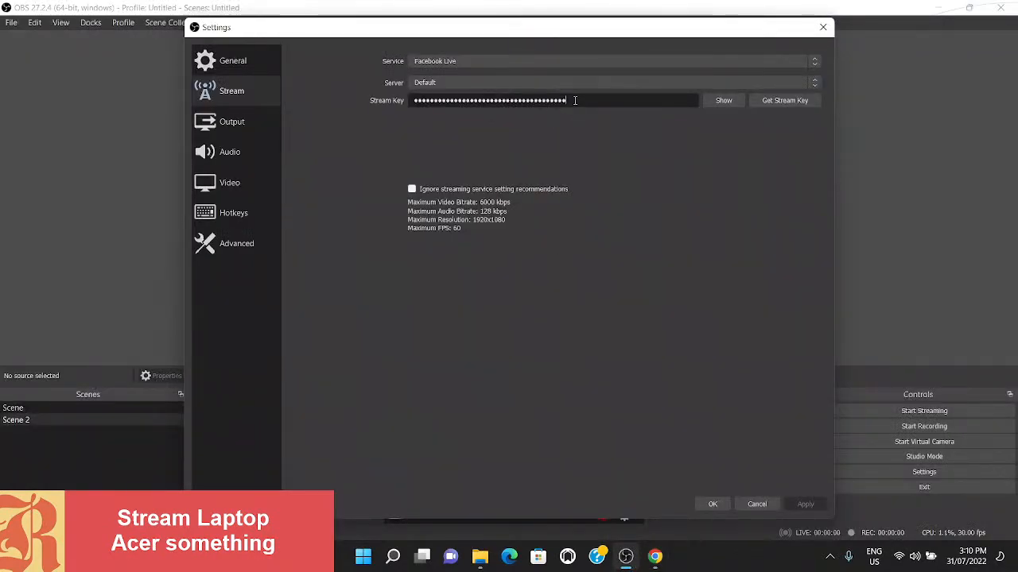
key("ctrl+a")
key("BackSpace")
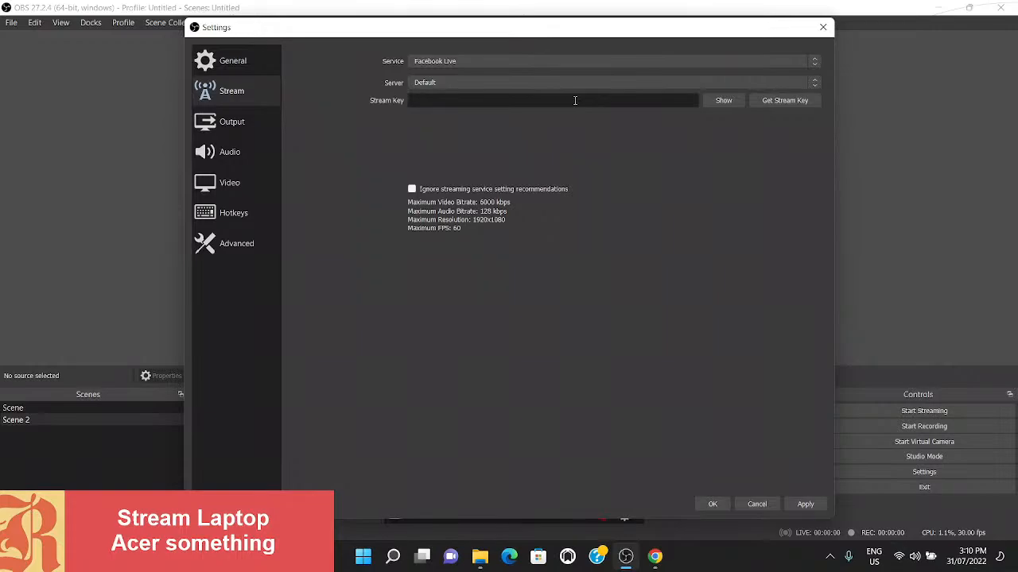
key("ctrl+v")
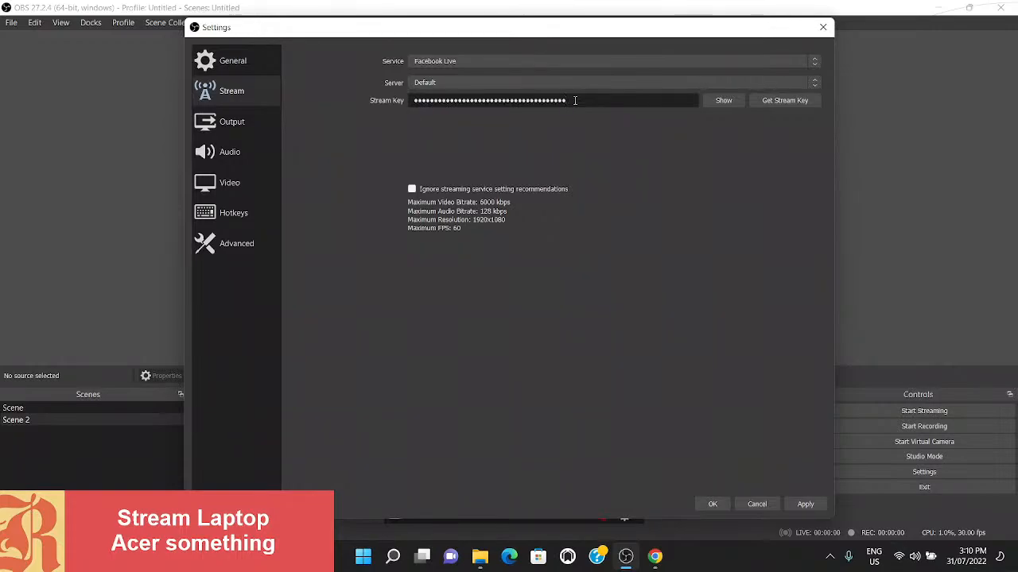
left_click(801, 504)
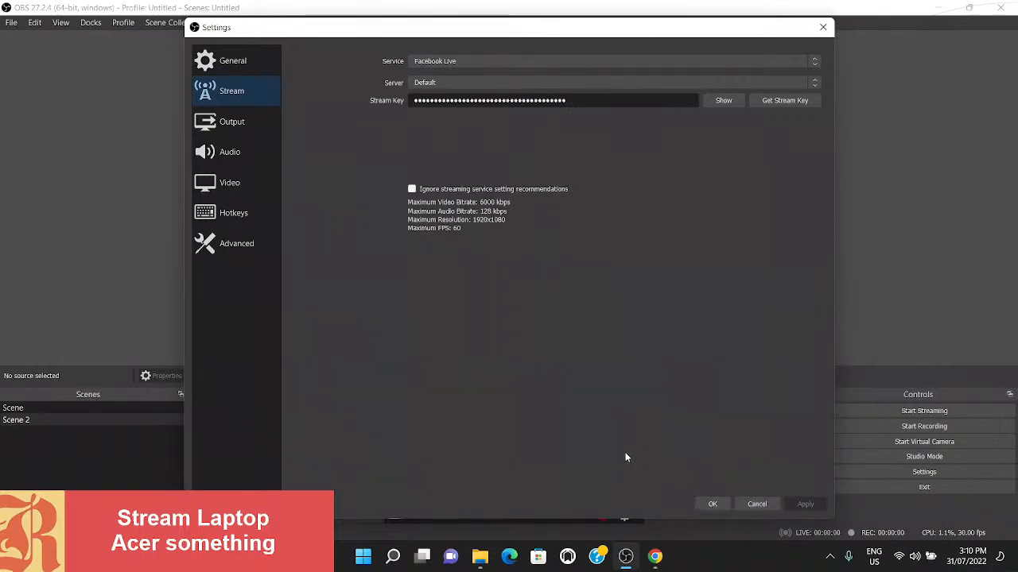
left_click(711, 505)
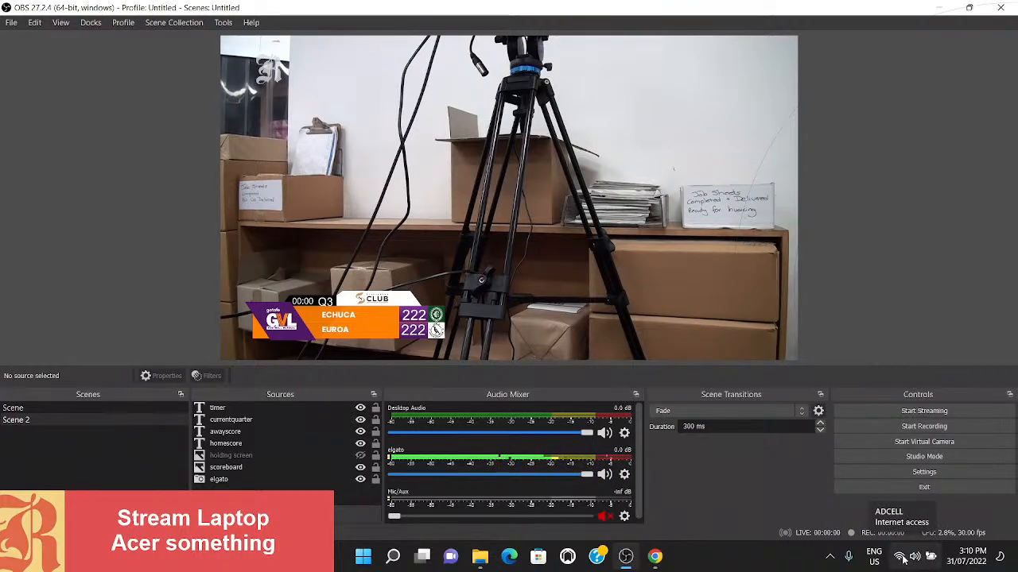
- Start streaming Scene 2 from OBS, and take the video live on Facebook in Chrome, dismissing the dashboard tips
left_click(900, 412)
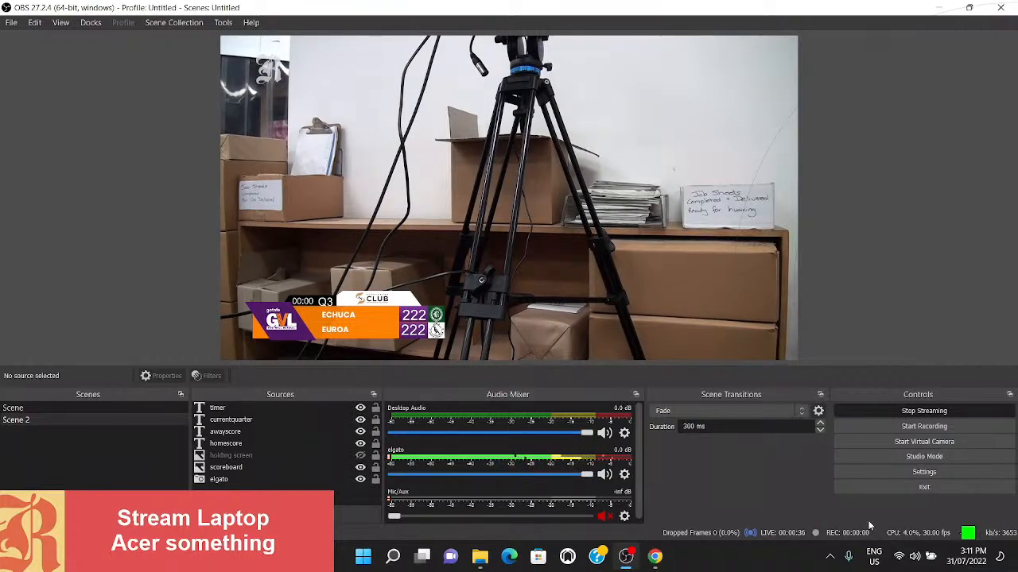
left_click(655, 557)
scroll(384, 420, "down", 3)
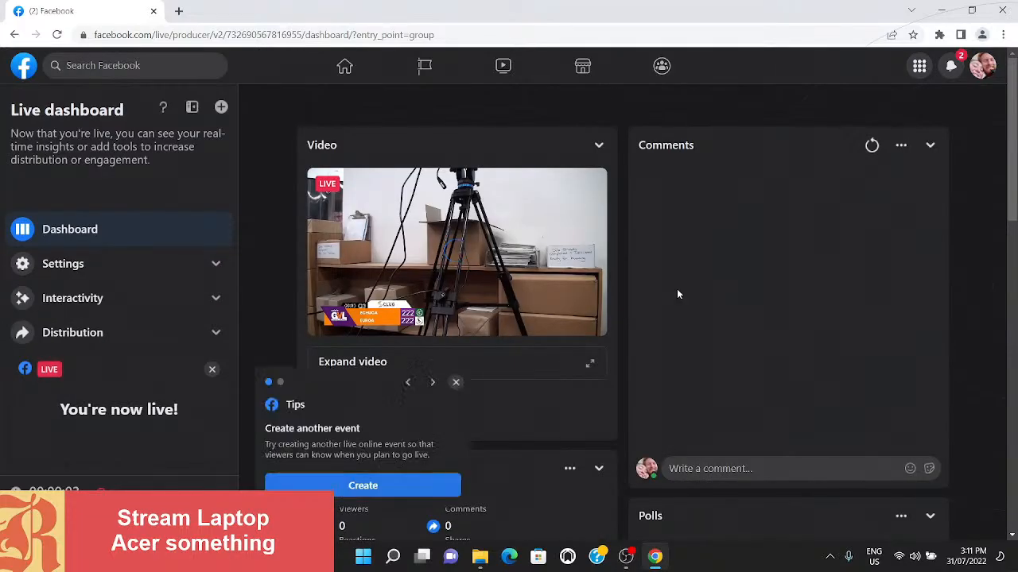
left_click(455, 383)
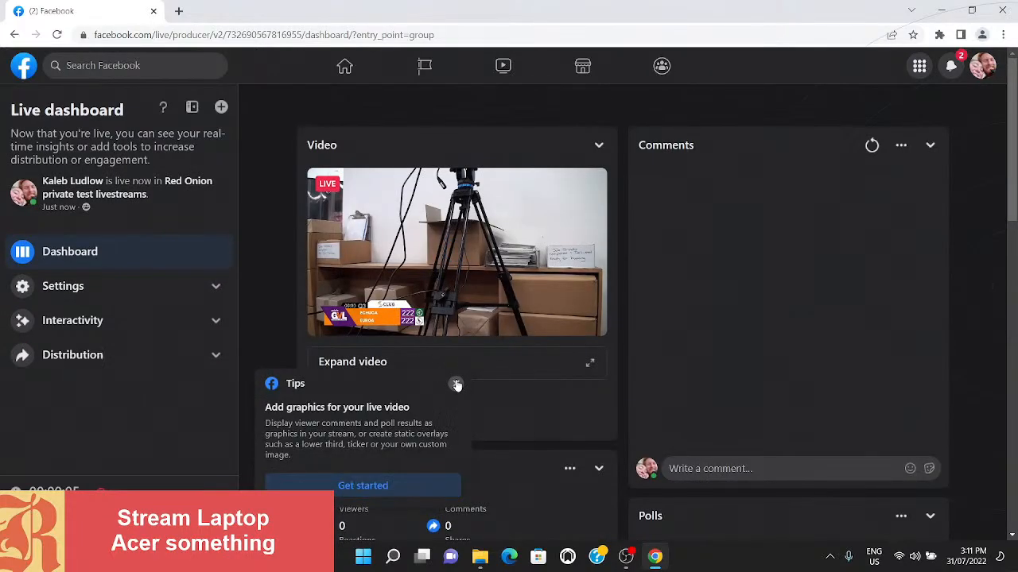
left_click(456, 384)
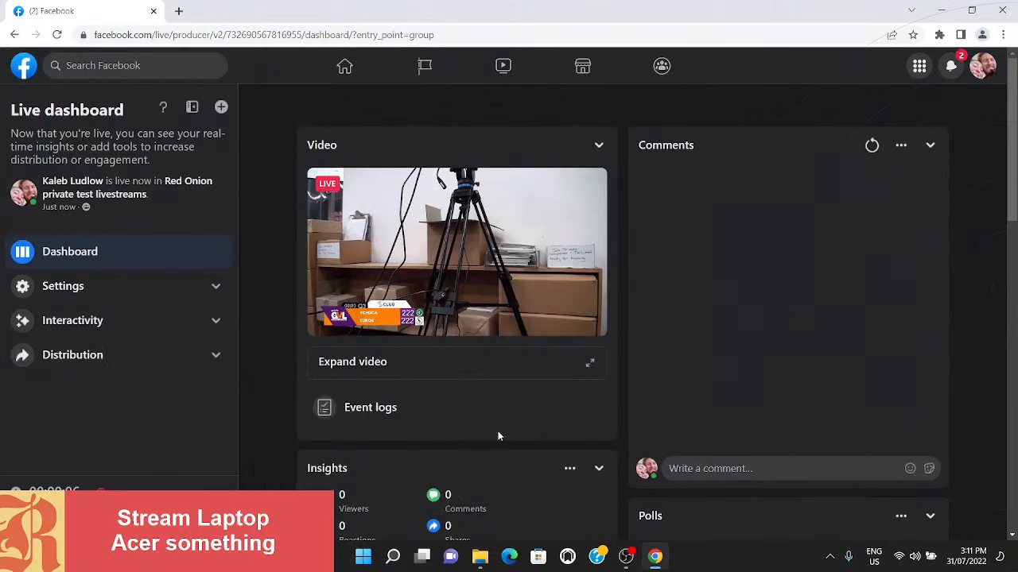
- Return to OBS, start a local recording alongside the stream, and check the Videos folder for the new file
left_click(625, 557)
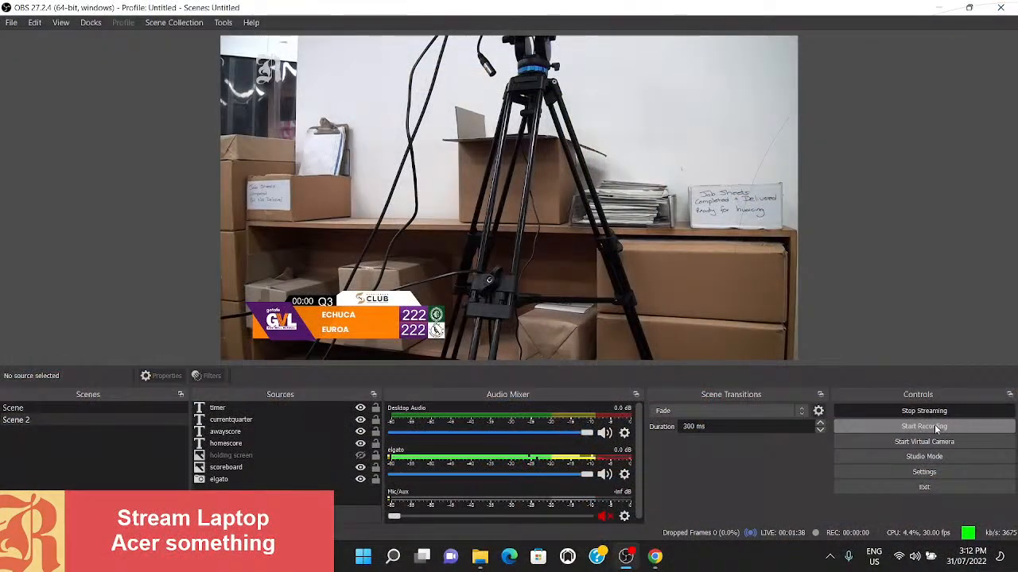
left_click(934, 424)
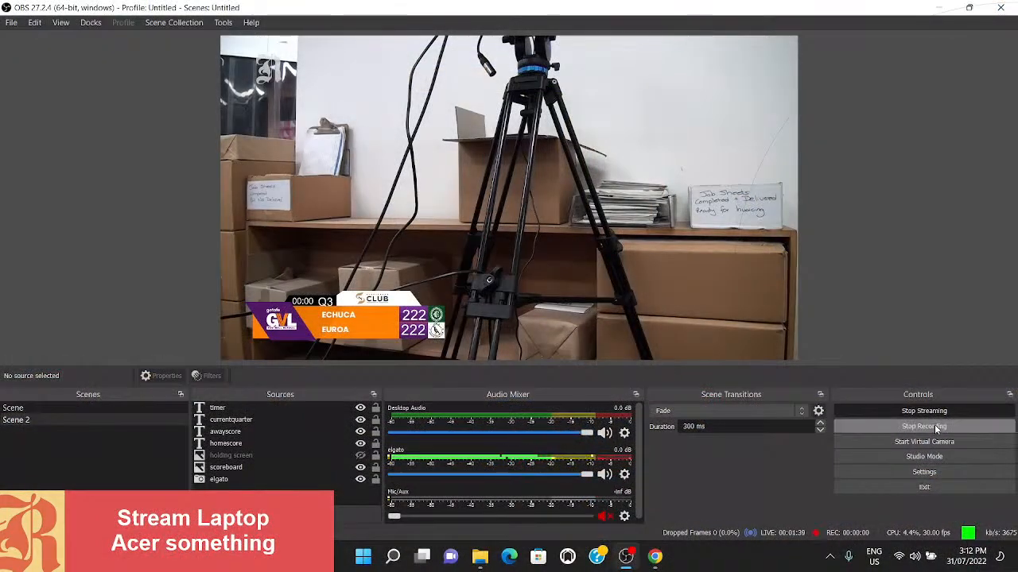
left_click(478, 557)
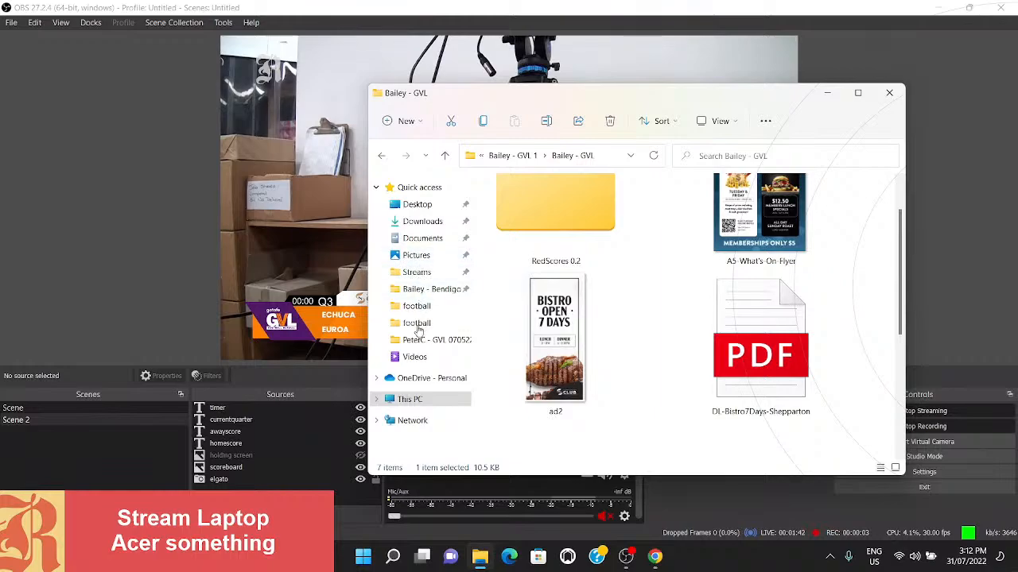
left_click(413, 357)
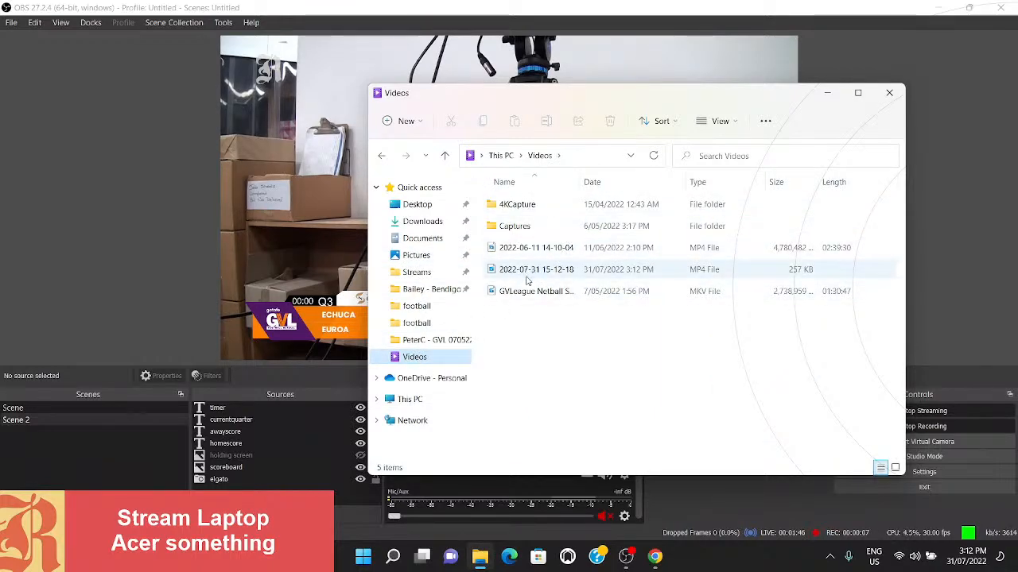
left_click(656, 157)
left_click(656, 157)
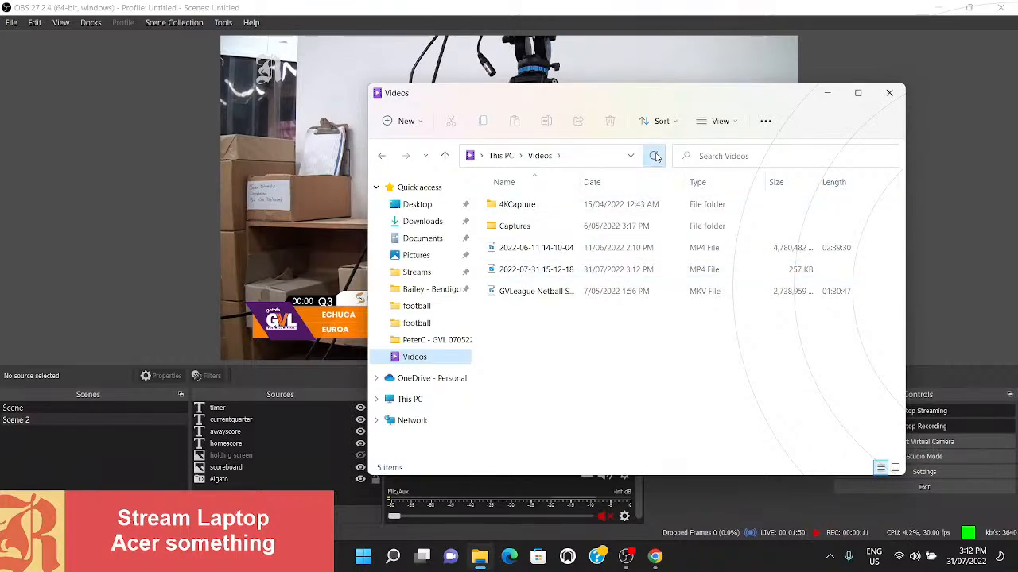
left_click(888, 88)
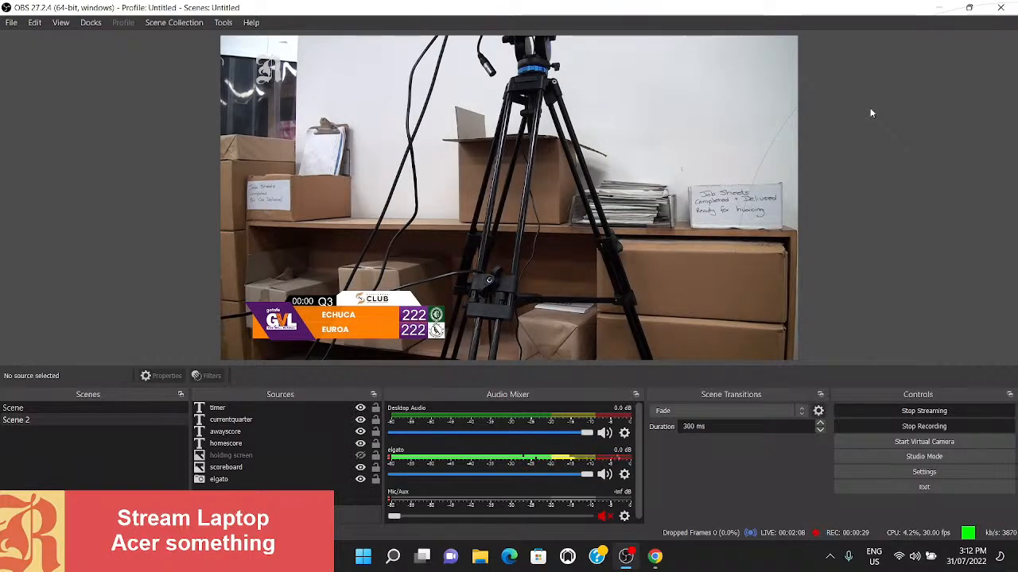
- Switch to the Facebook live dashboard in Chrome, end the live video, and return to OBS
left_click(653, 560)
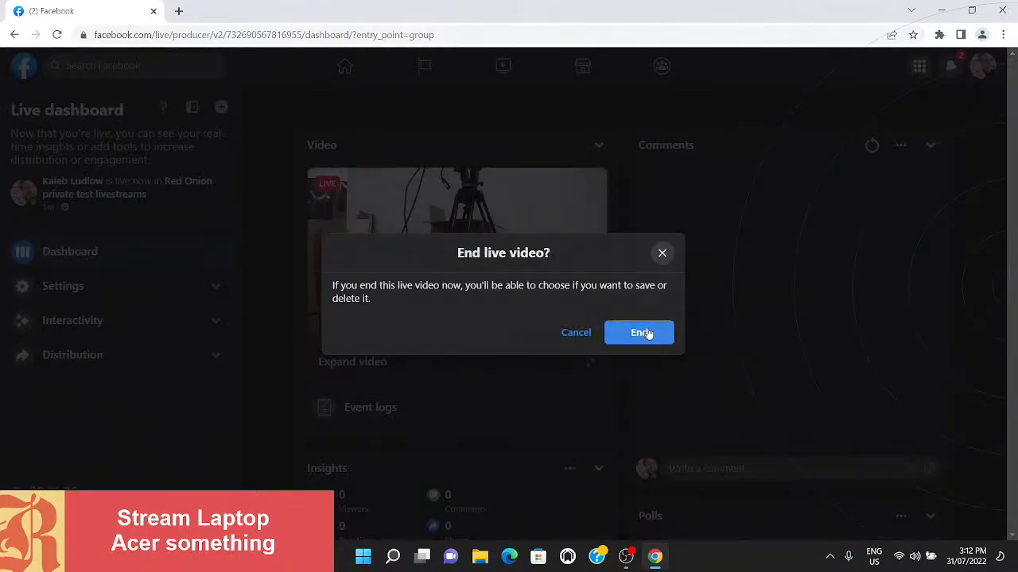
left_click(645, 332)
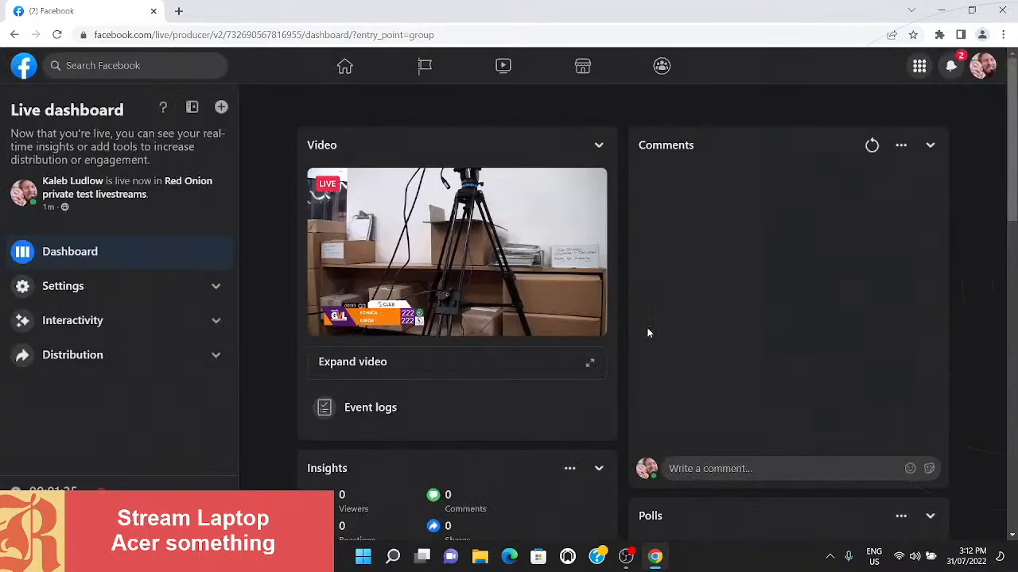
left_click(943, 10)
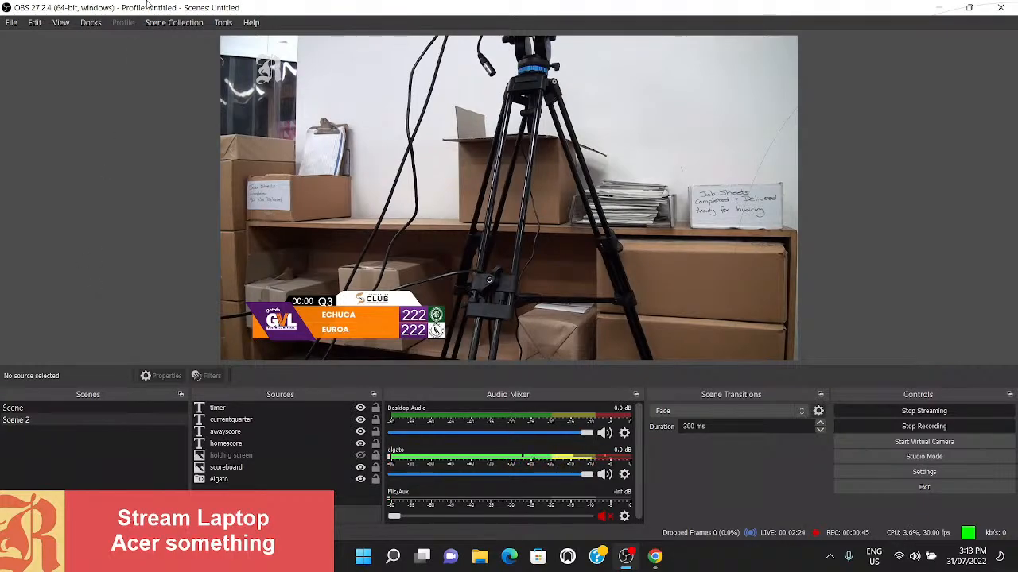
- Open File Explorer and locate GVL_Scene_Collection_for_OBS.json in the GVL subfolder of the "GVL 1" package in Downloads
left_click(156, 24)
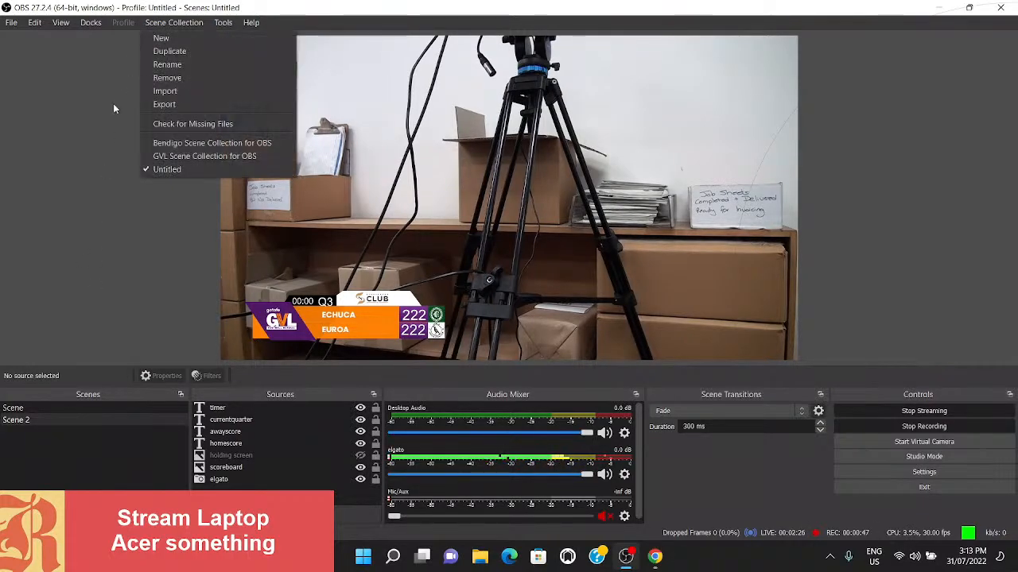
left_click(103, 138)
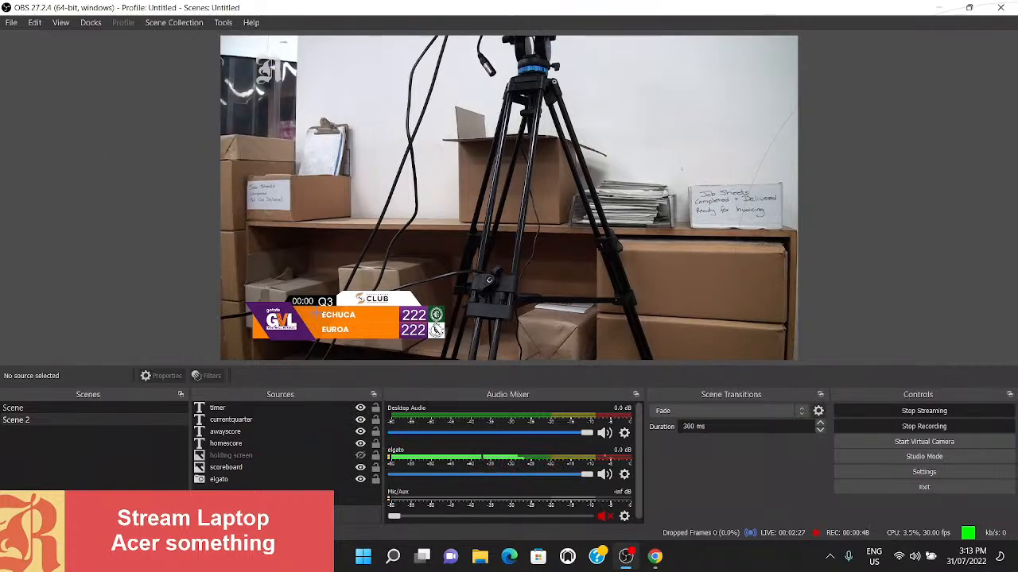
left_click(479, 556)
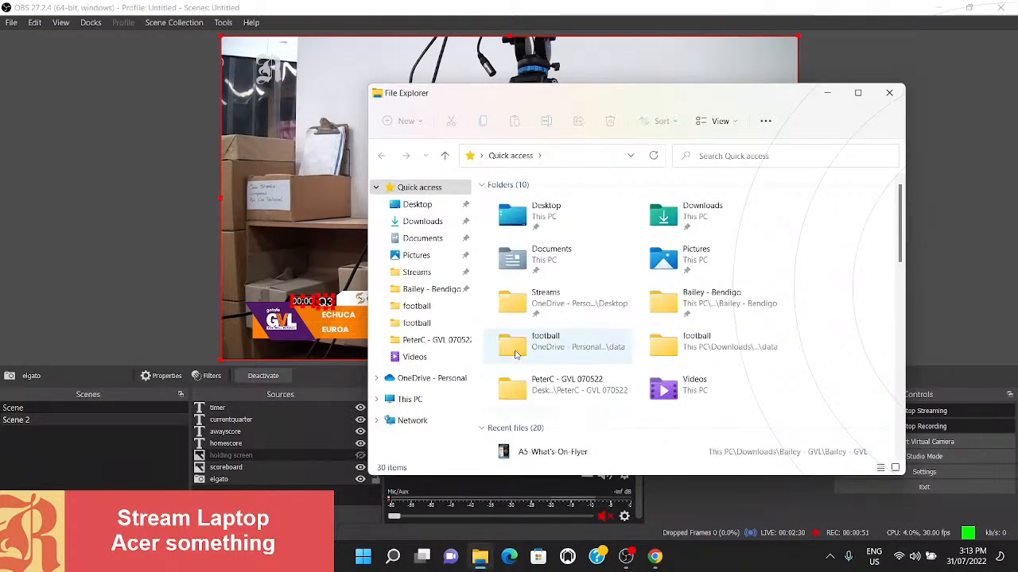
left_click(407, 222)
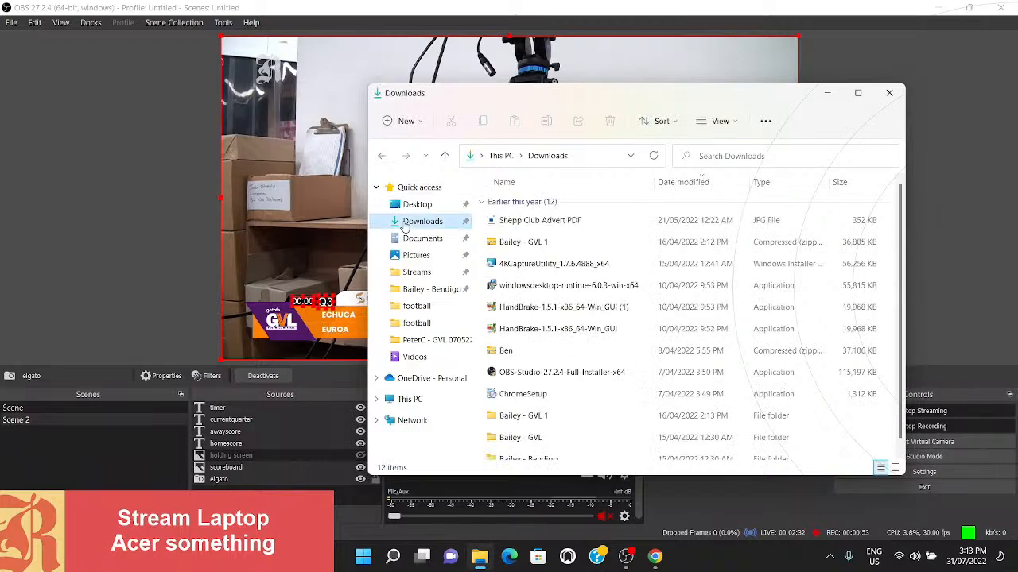
double_click(517, 415)
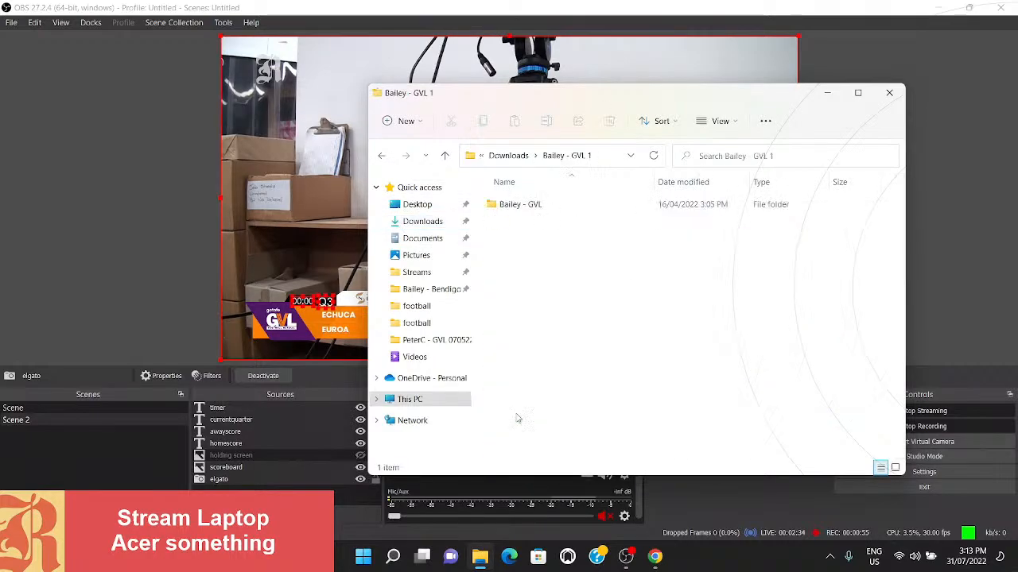
double_click(529, 207)
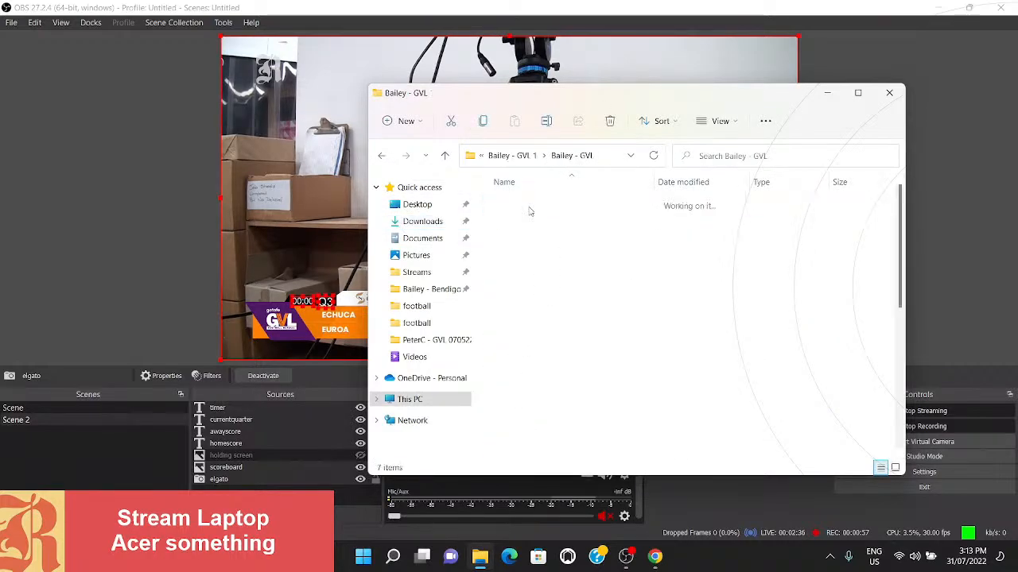
scroll(587, 289, "down", 5)
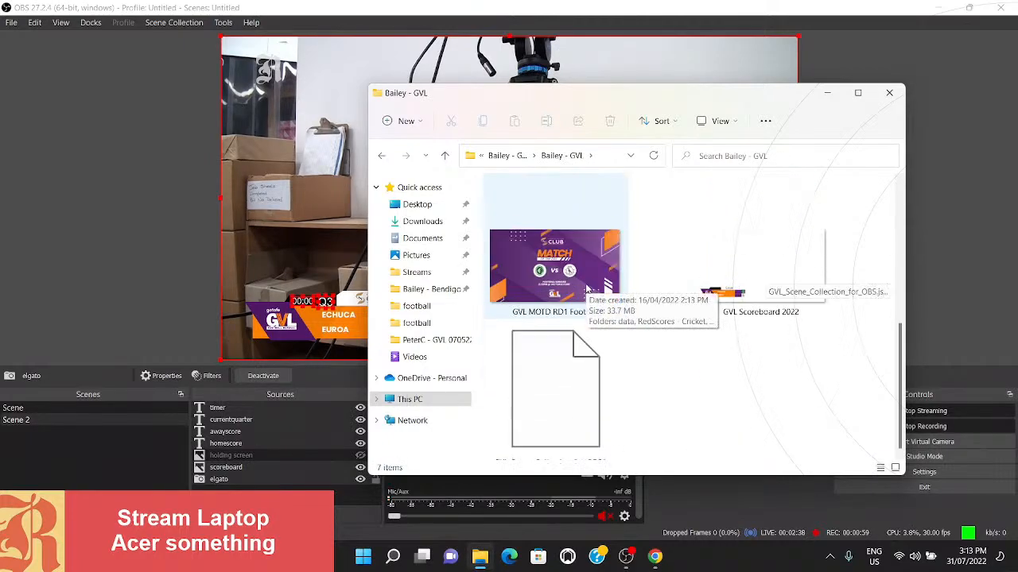
left_click(557, 426)
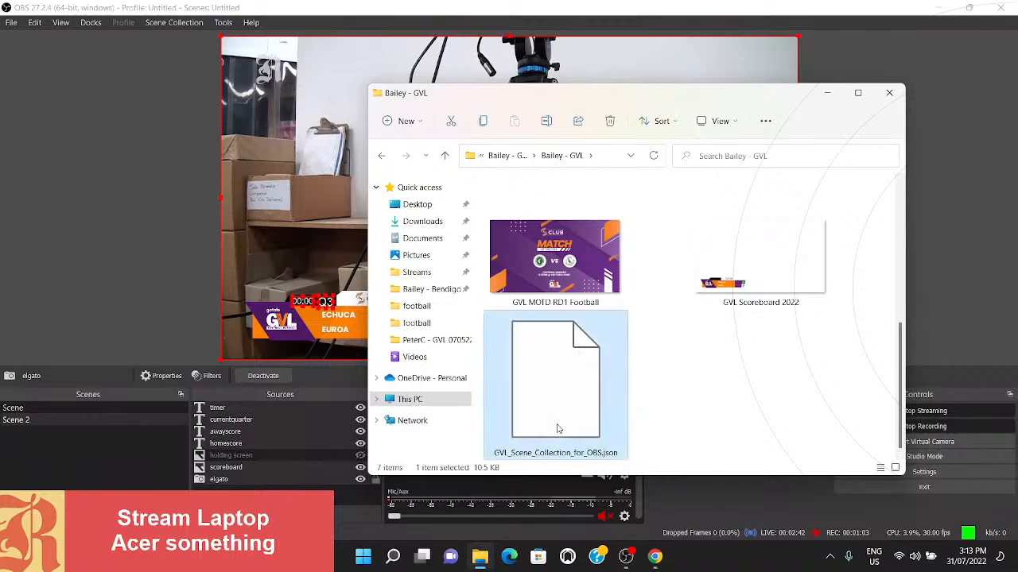
left_click(684, 403)
- Return to OBS and stop both the local recording and the stream
left_click_drag(963, 341, 898, 416)
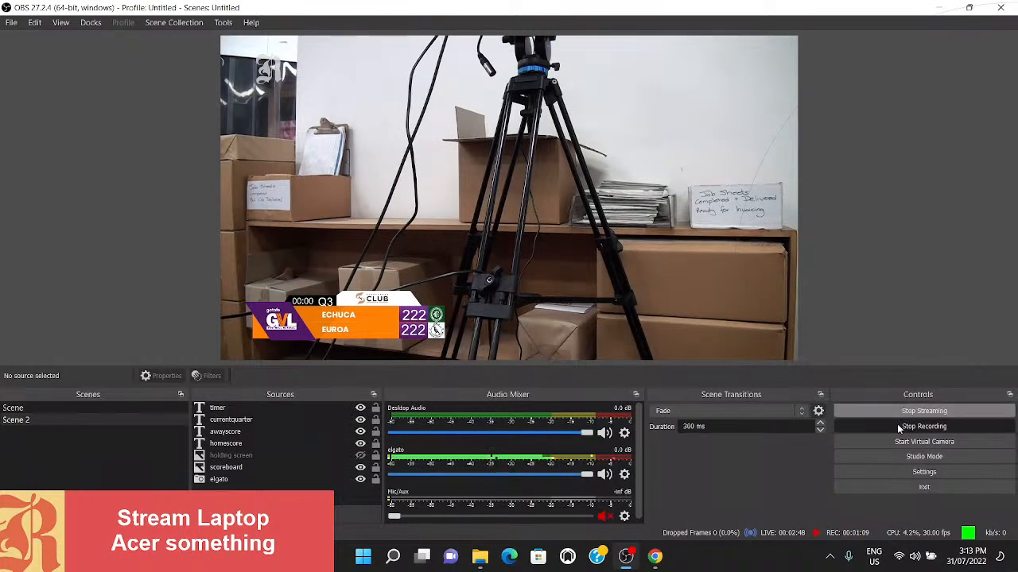
left_click(898, 427)
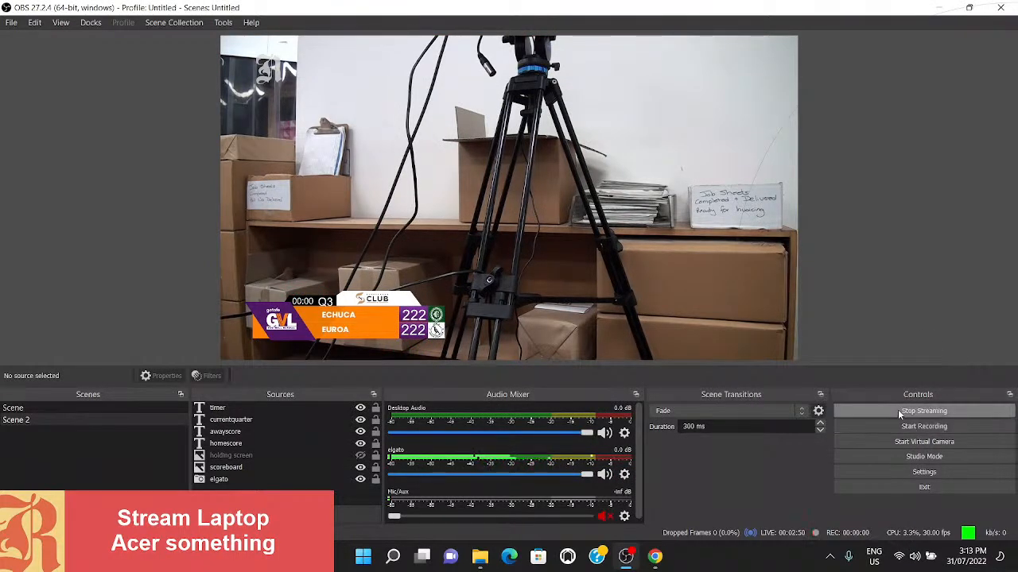
left_click(899, 411)
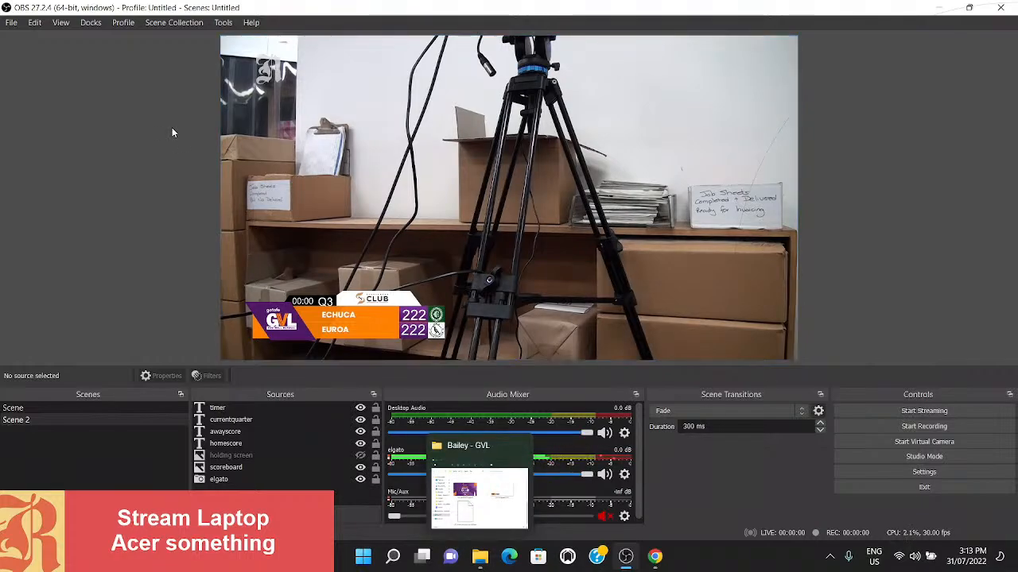
- Import GVL_Scene_Collection_for_OBS.json as a scene collection and switch to GVL Scene Collection for OBS 2
left_click_drag(172, 128, 170, 40)
left_click(174, 23)
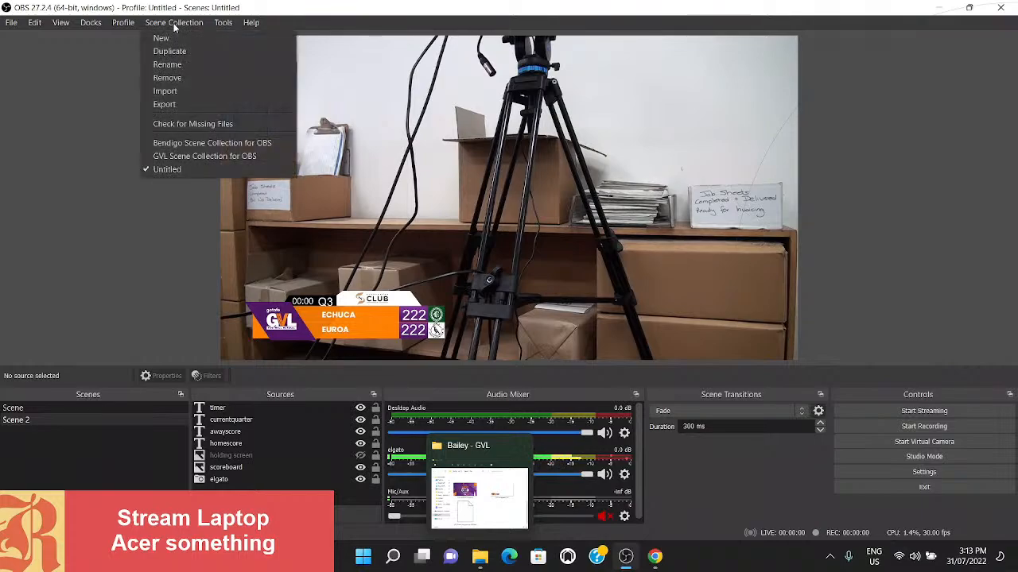
left_click(165, 91)
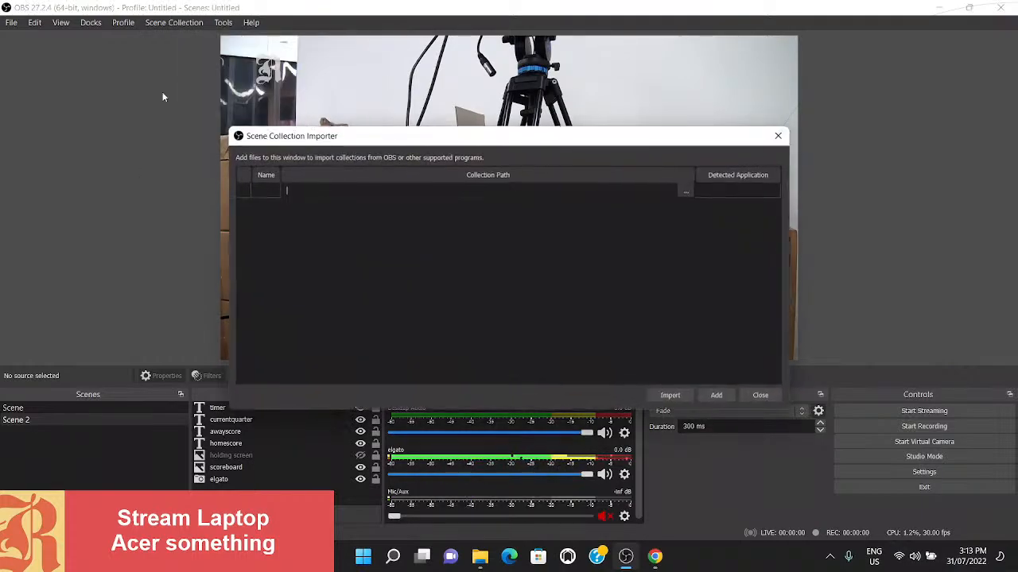
left_click(686, 192)
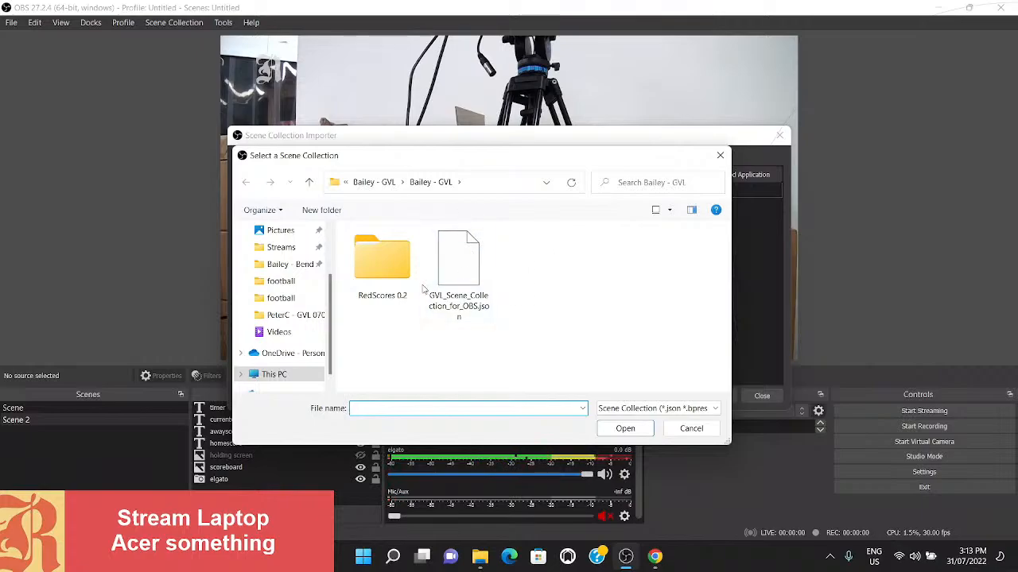
double_click(462, 269)
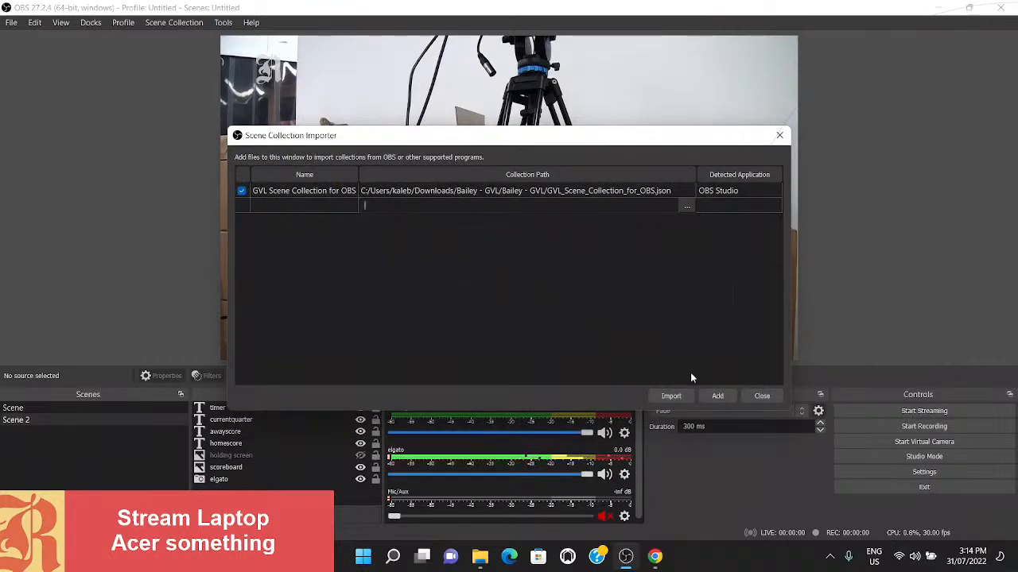
left_click(672, 395)
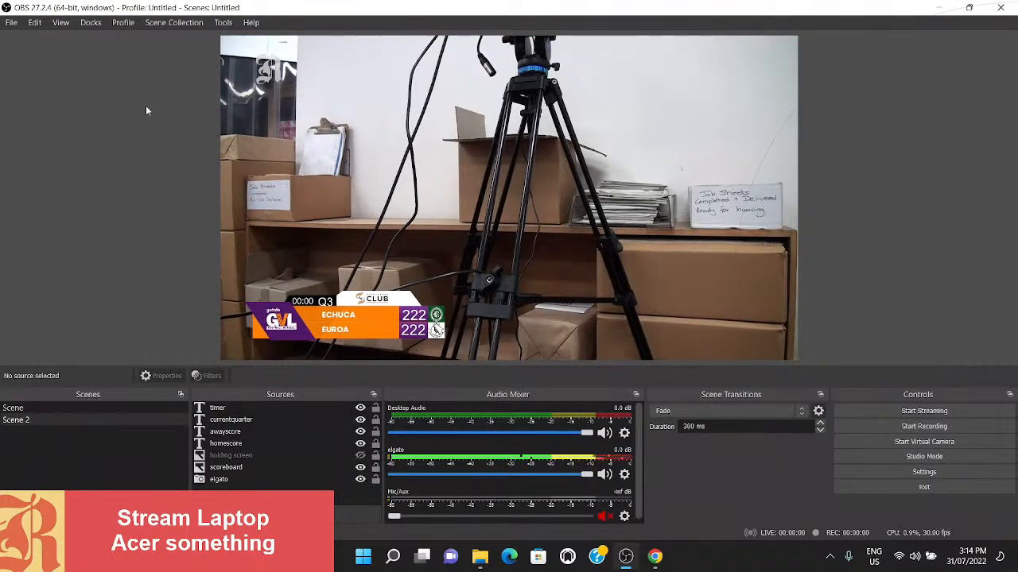
left_click(179, 23)
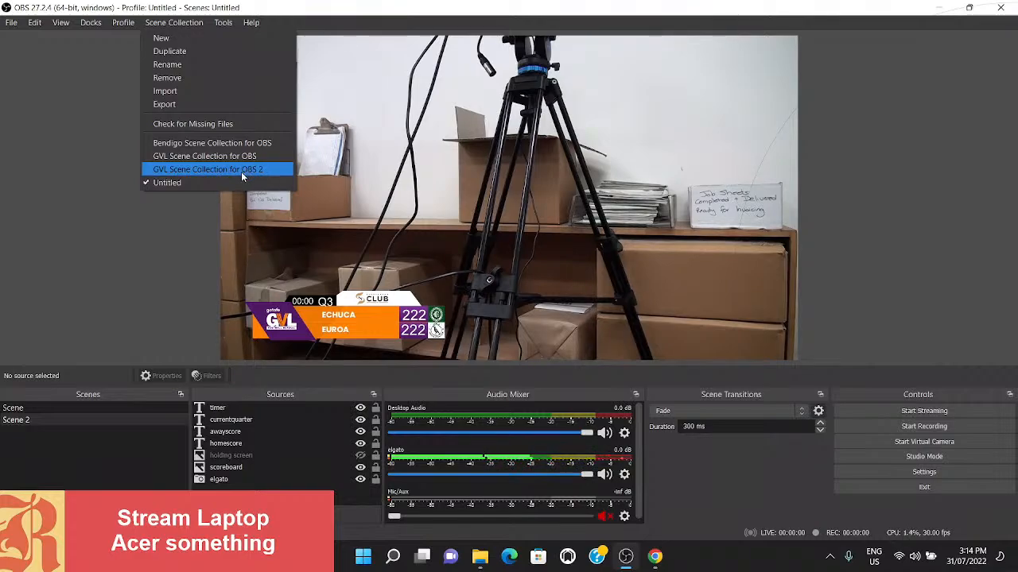
left_click(184, 169)
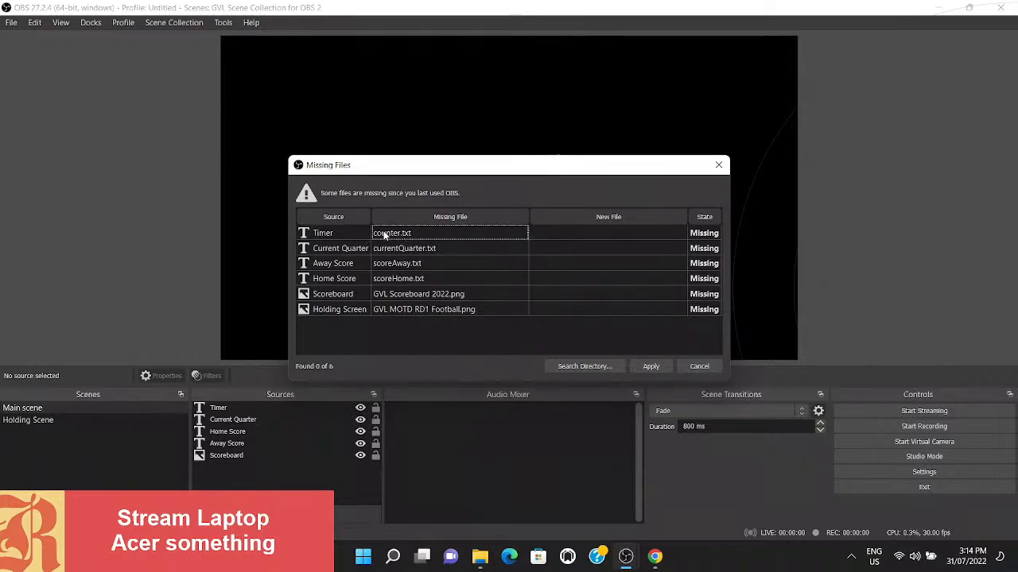
- Relink the Timer source to counter.txt in RedScores 0.2/data/football, and accept the additional matches from that folder
double_click(564, 234)
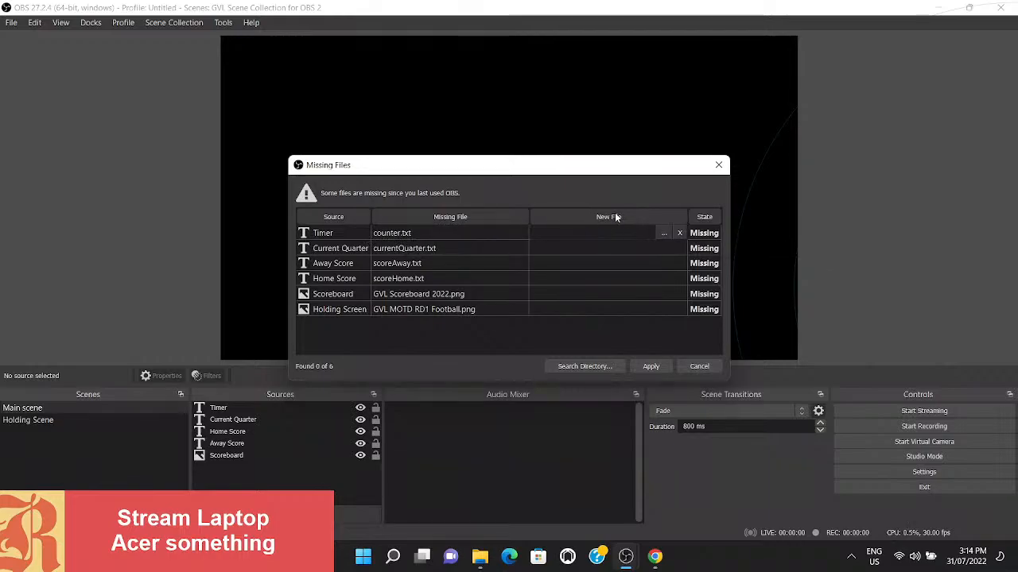
left_click(663, 234)
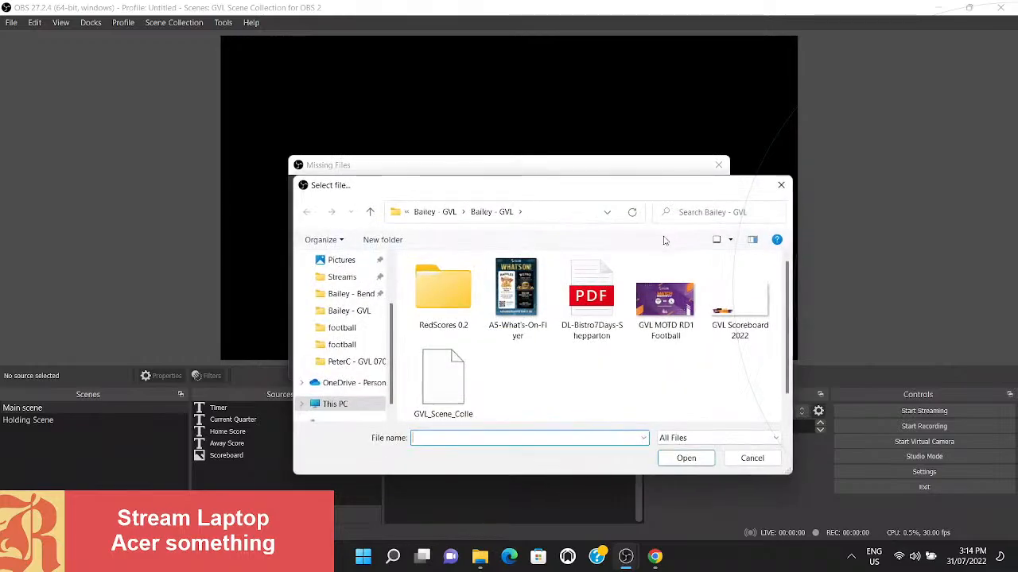
double_click(462, 288)
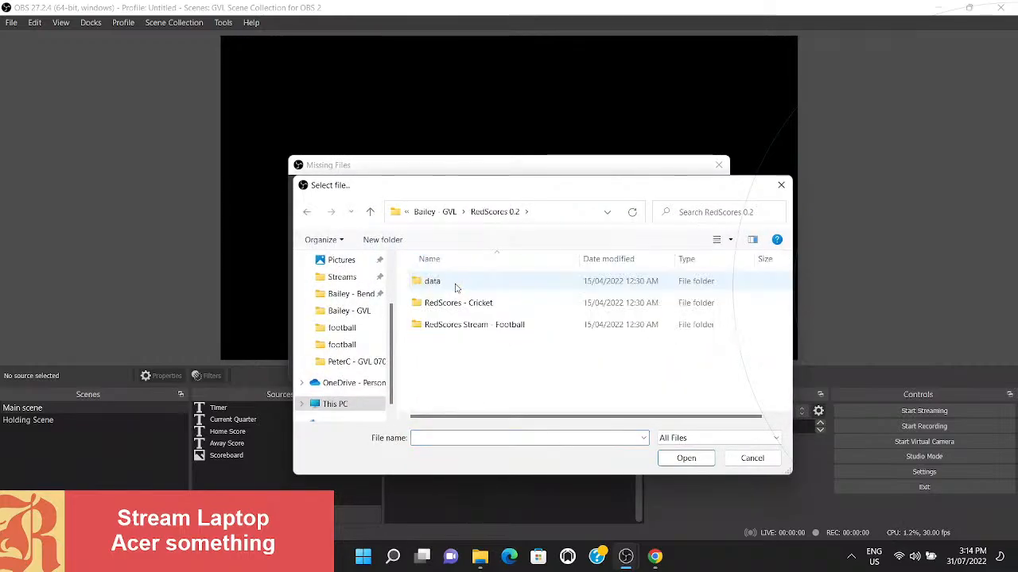
double_click(455, 286)
double_click(440, 304)
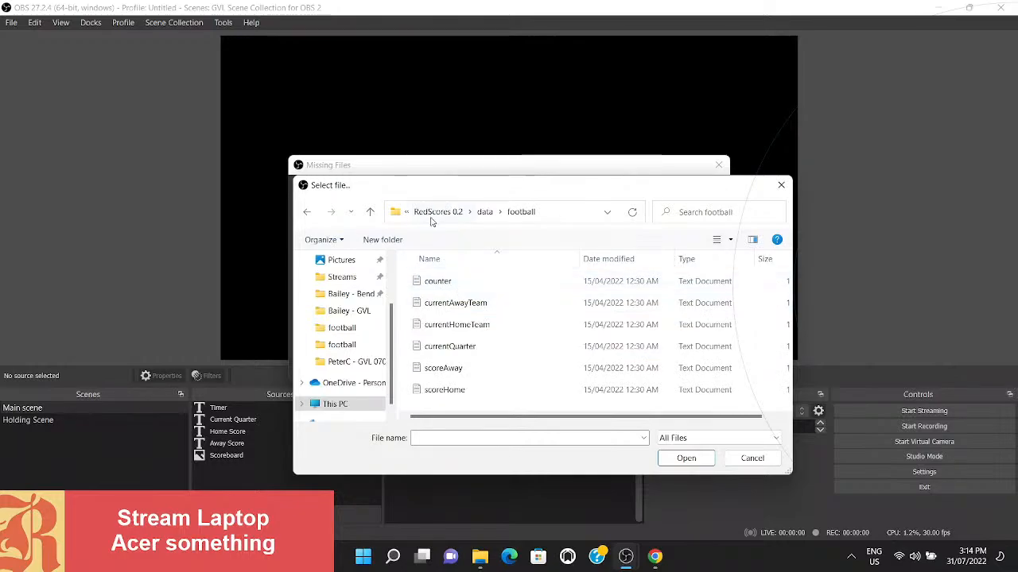
double_click(446, 282)
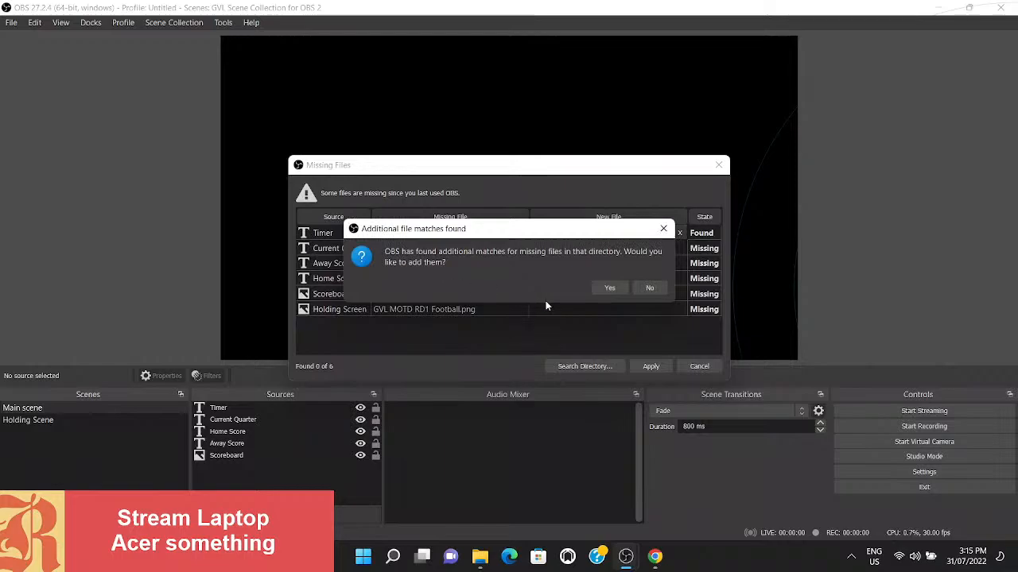
left_click_drag(450, 238, 429, 346)
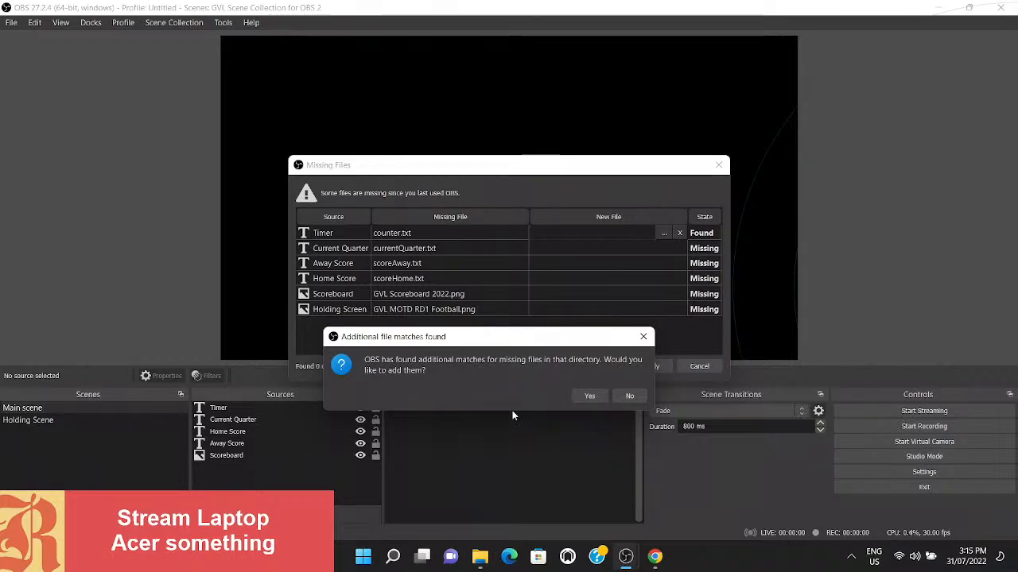
left_click(590, 397)
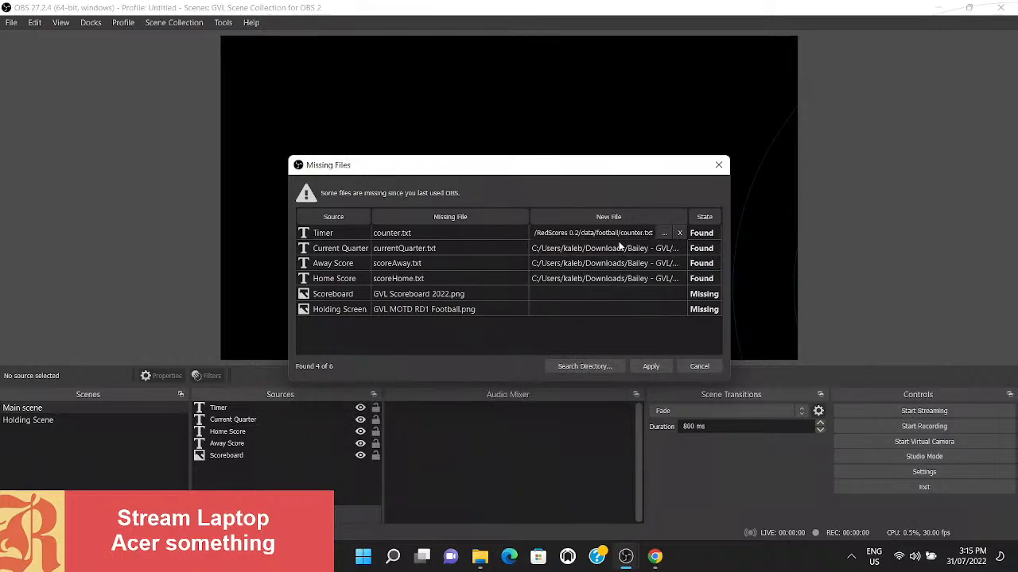
- Relink the Scoreboard source to GVL Scoreboard 2022 in the GVL folder, and accept the additional match for the holding screen
left_click(535, 294)
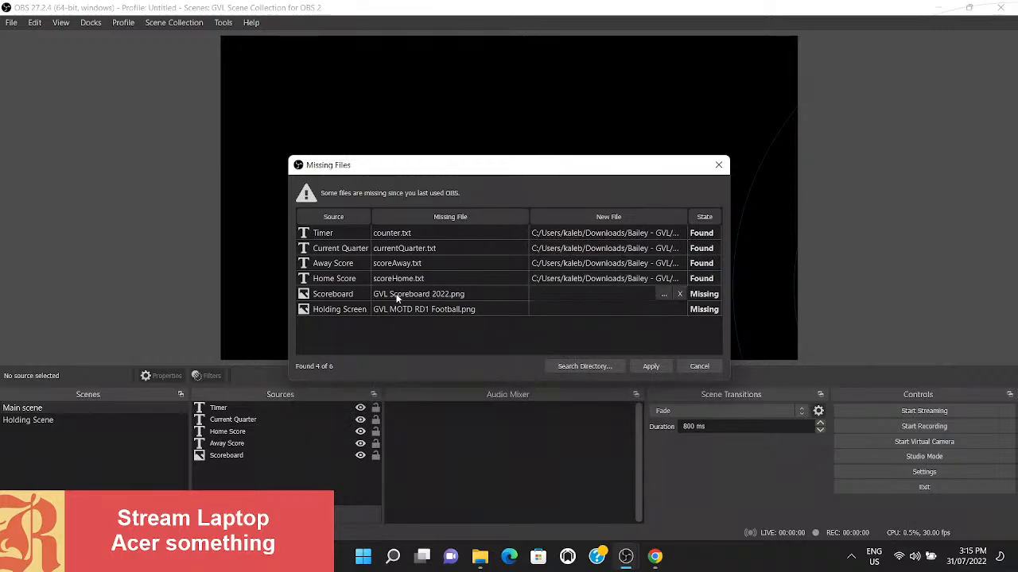
left_click(666, 298)
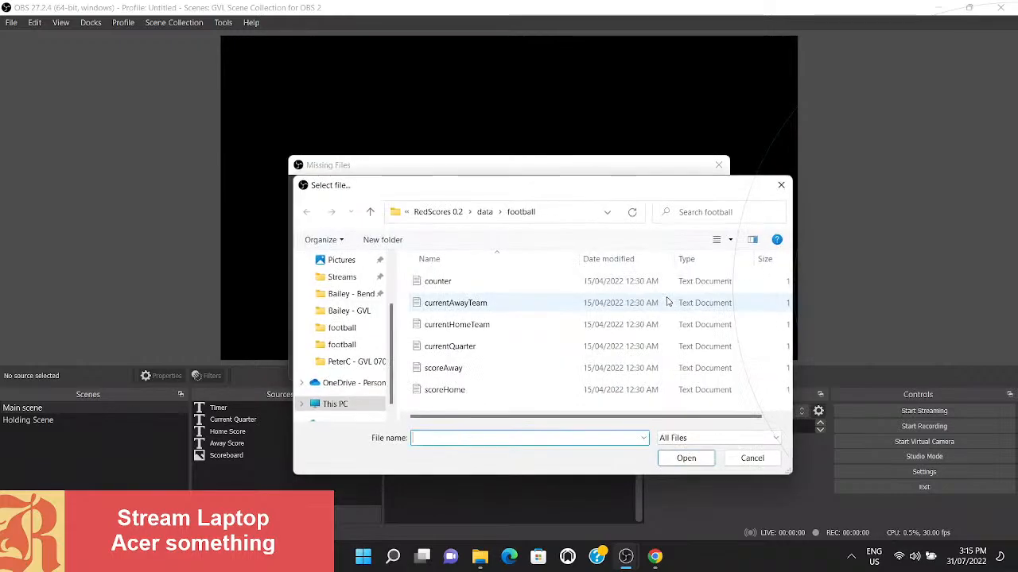
left_click(445, 213)
left_click(446, 213)
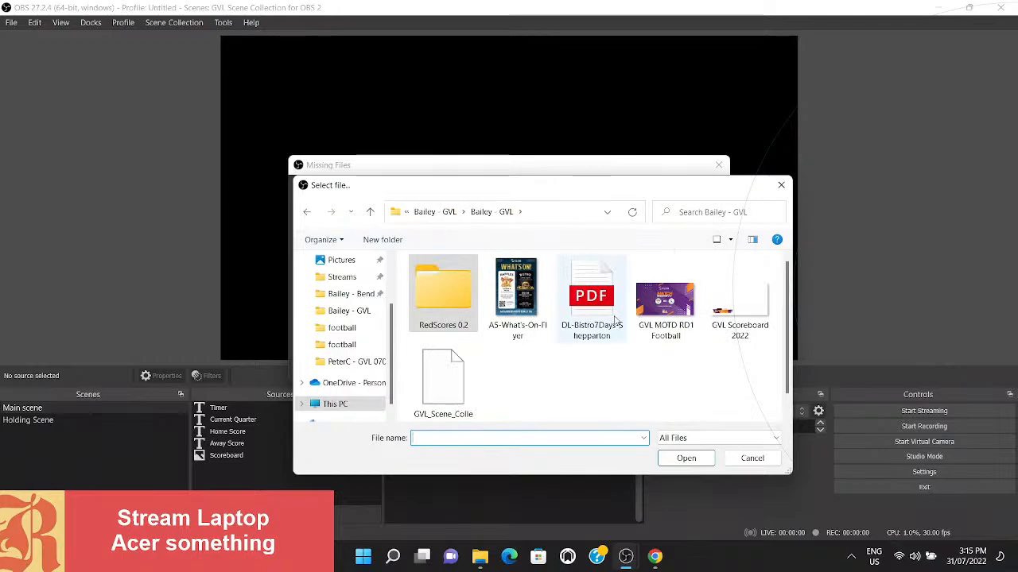
mouse_move(599, 188)
left_mouse_down()
mouse_move(689, 449)
mouse_move(588, 183)
left_mouse_up()
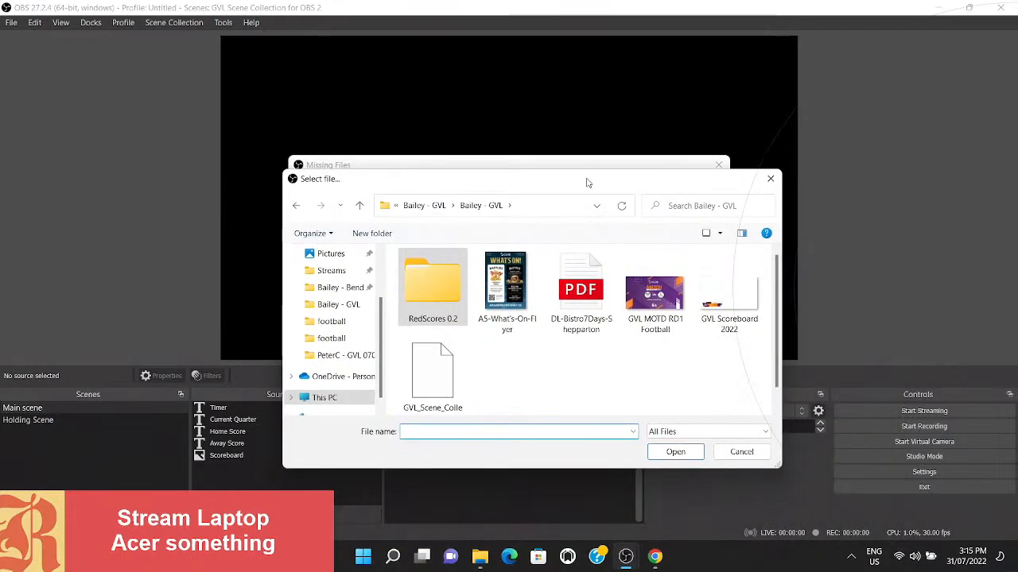
double_click(731, 309)
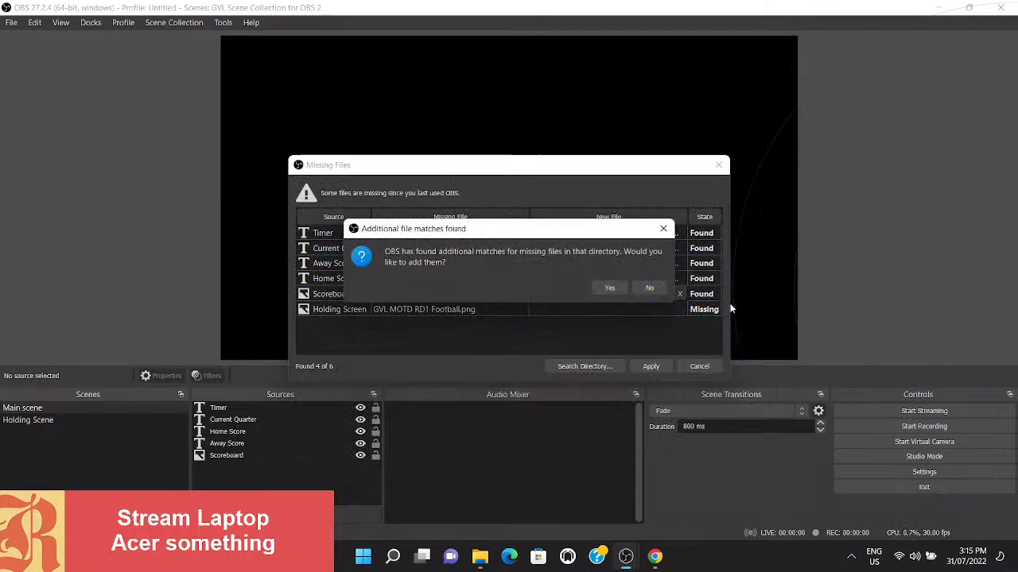
left_click(611, 288)
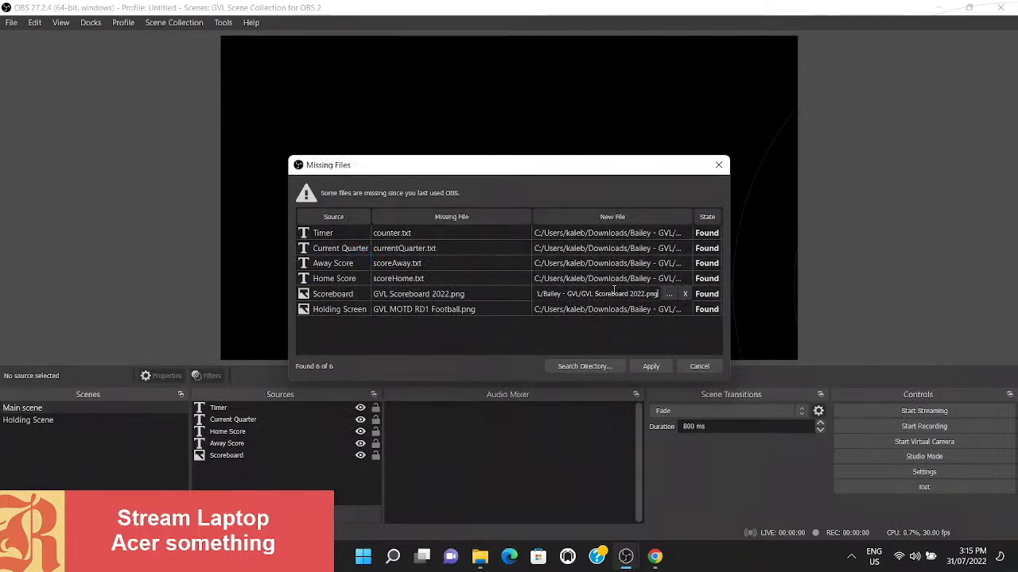
left_click(315, 300)
left_click(411, 296)
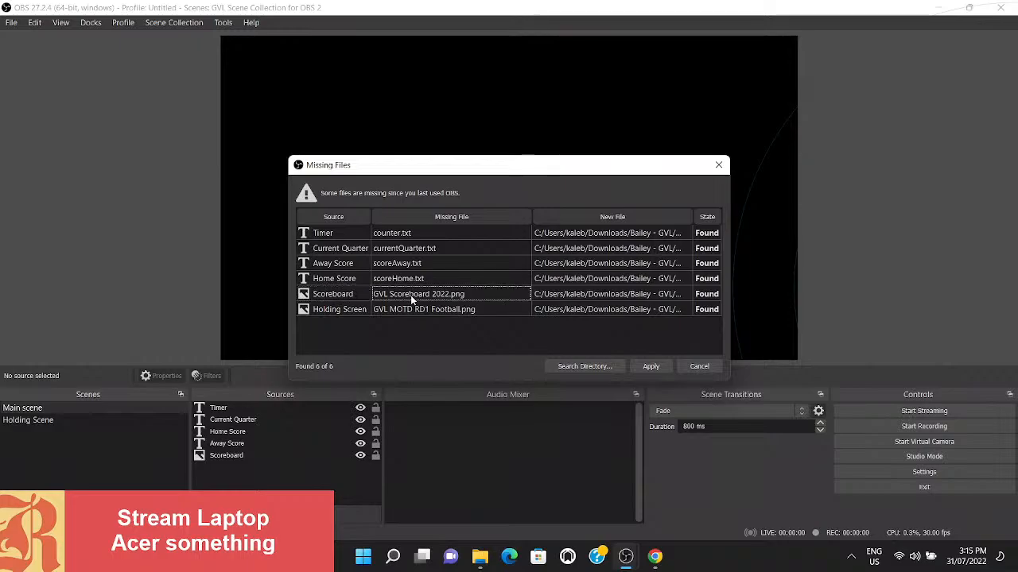
- Check the new file paths of the Scoreboard and Holding Screen sources, and apply the relinked missing files
double_click(621, 295)
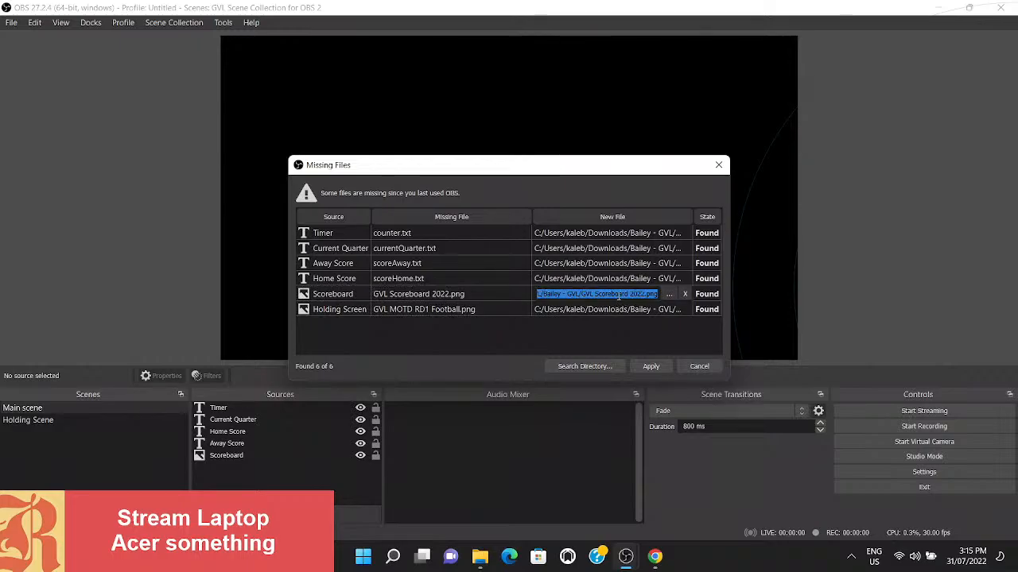
left_click(327, 309)
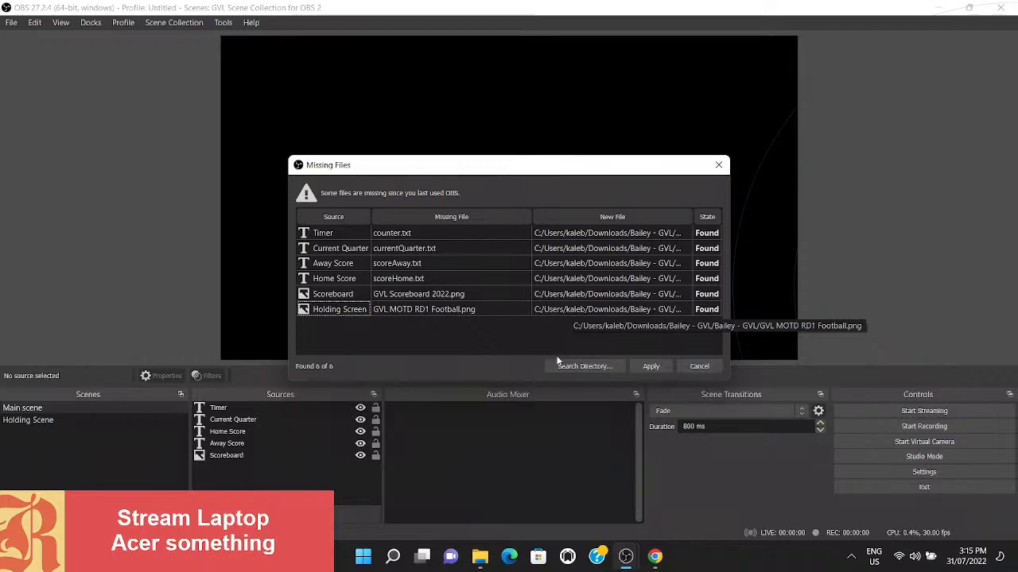
left_click(648, 366)
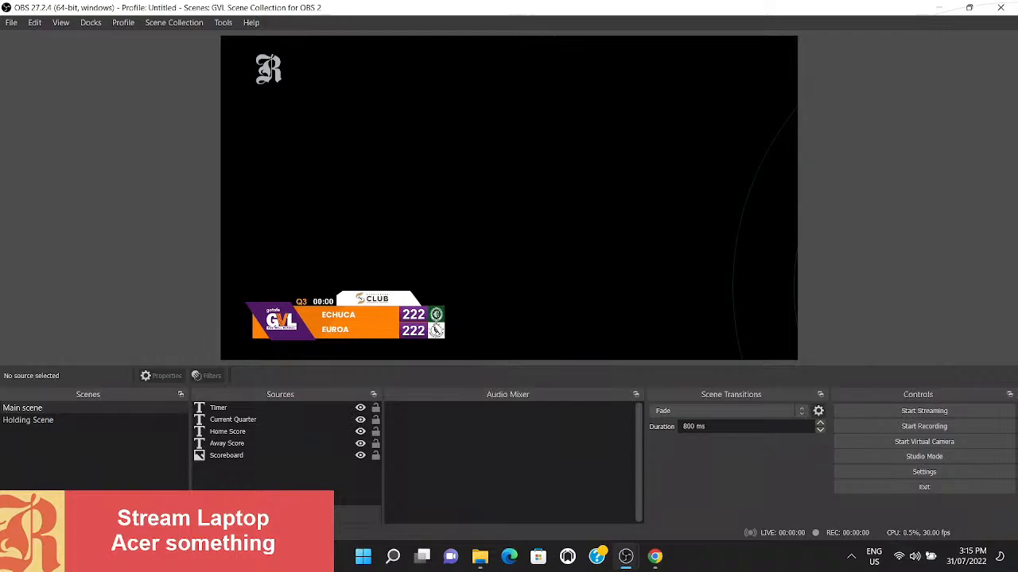
- Add a new Video Capture Device source named elgATO to the Main scene
left_click(204, 513)
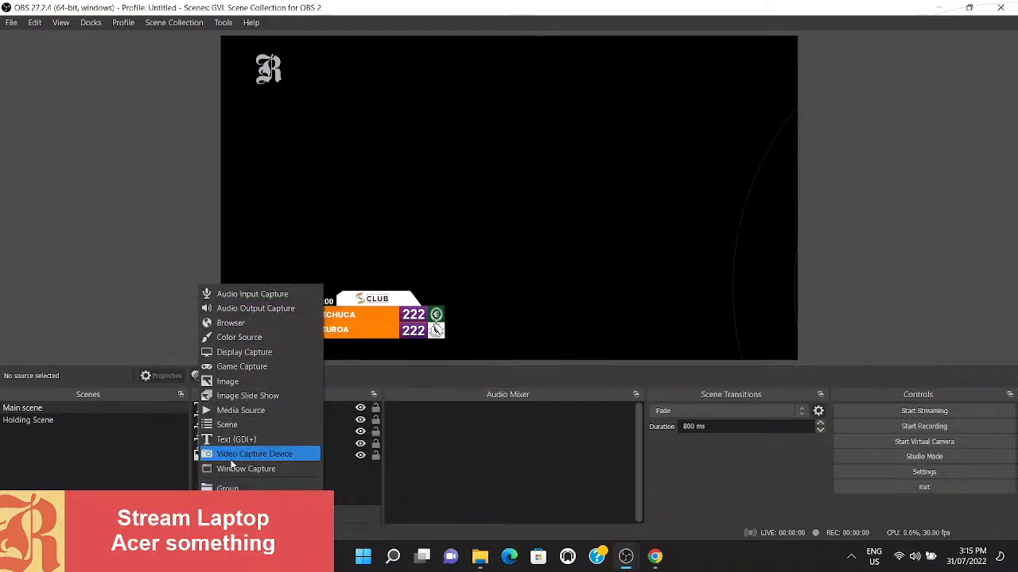
left_click(230, 453)
type("e")
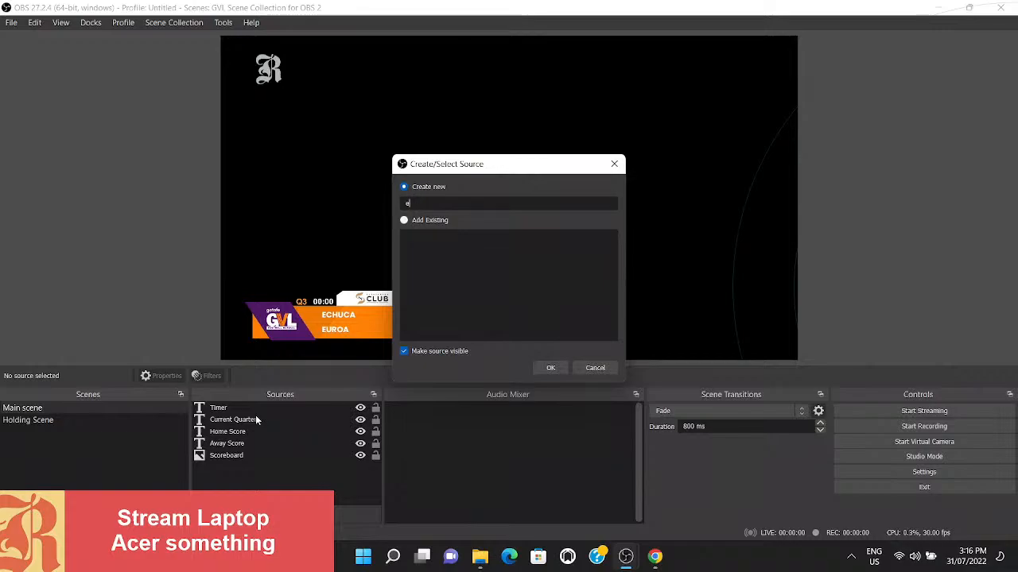
type("lgATO")
left_click(548, 370)
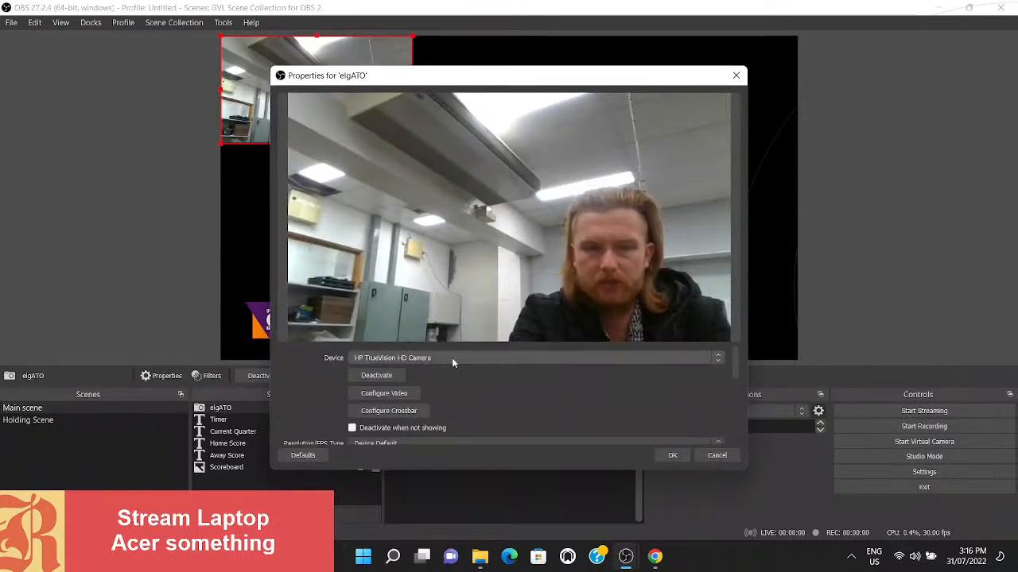
- Set the elgATO source's device to Game Capture HD60 S and move the source below Scoreboard in the source order
left_click(448, 357)
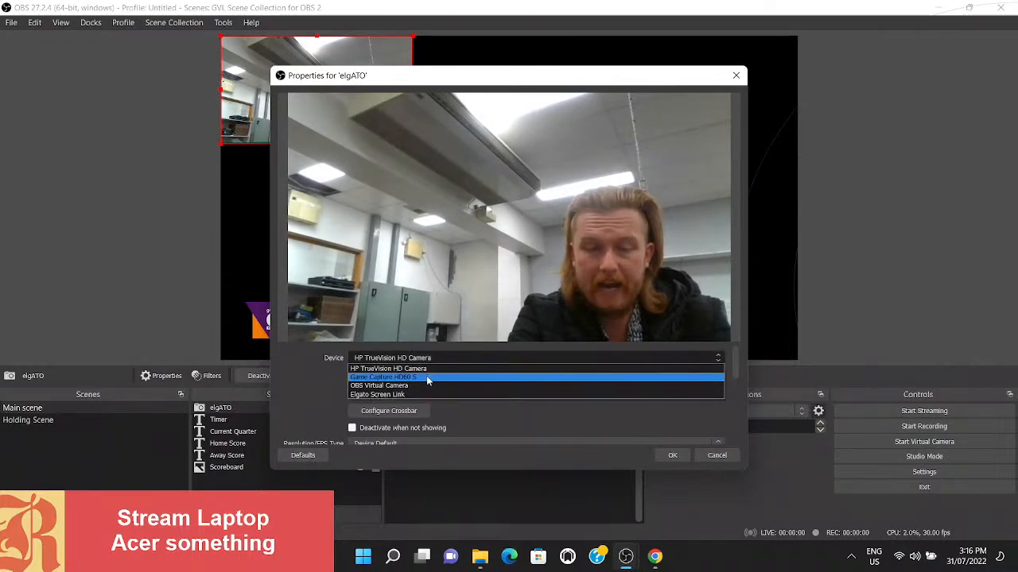
left_click(426, 377)
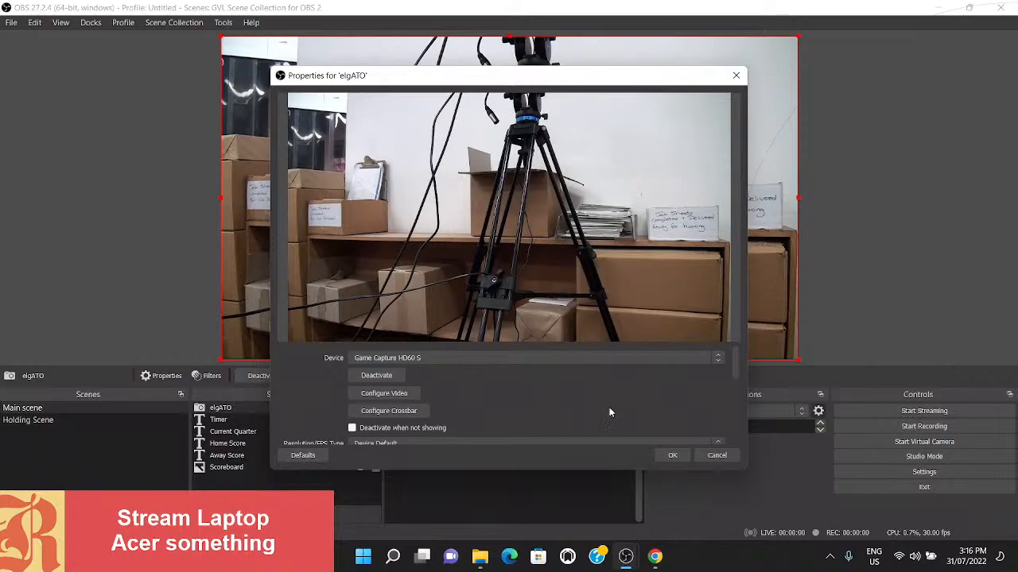
left_click(675, 454)
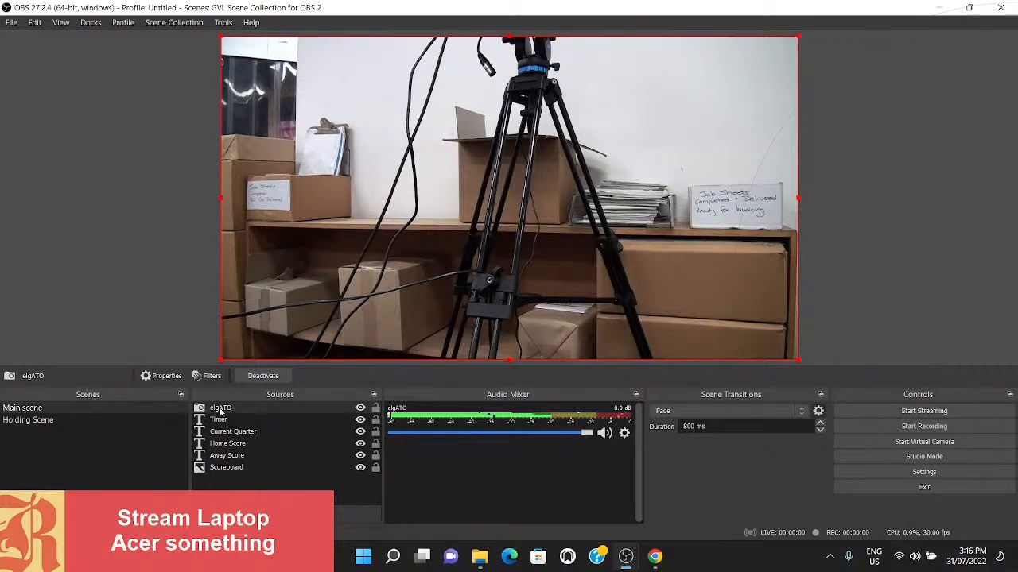
left_click_drag(221, 411, 220, 470)
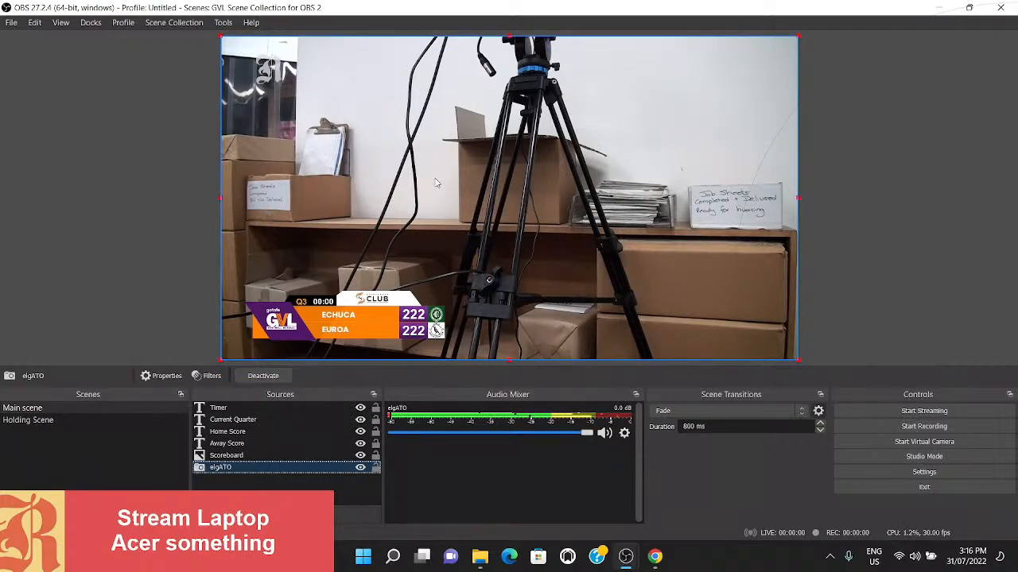
left_click(104, 191)
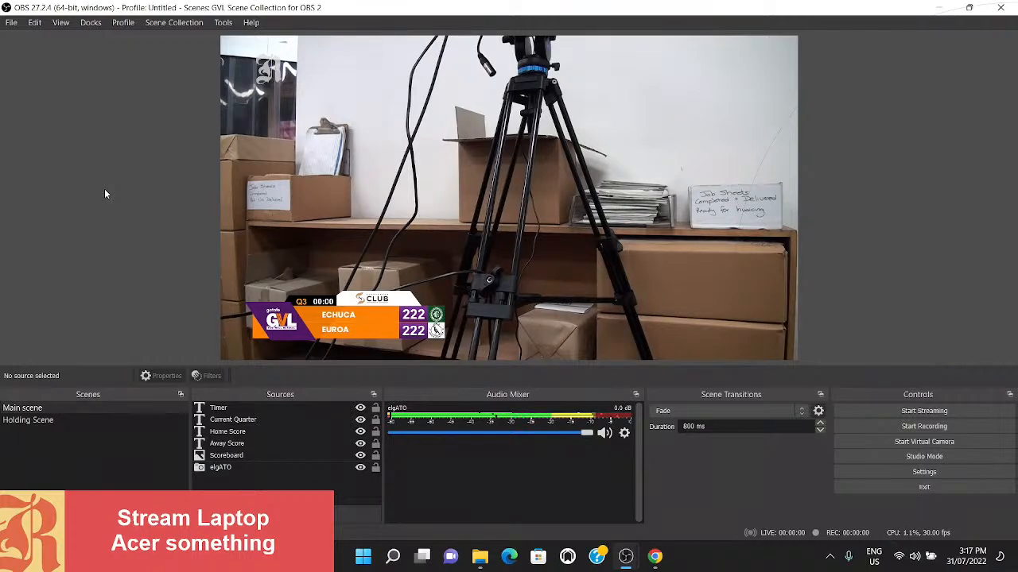
left_click(481, 556)
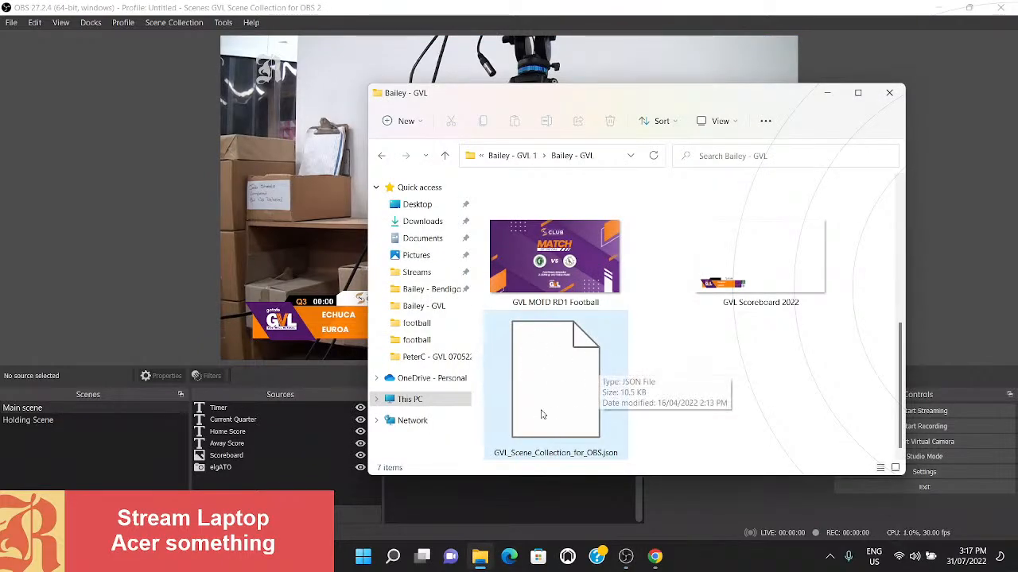
left_click(155, 145)
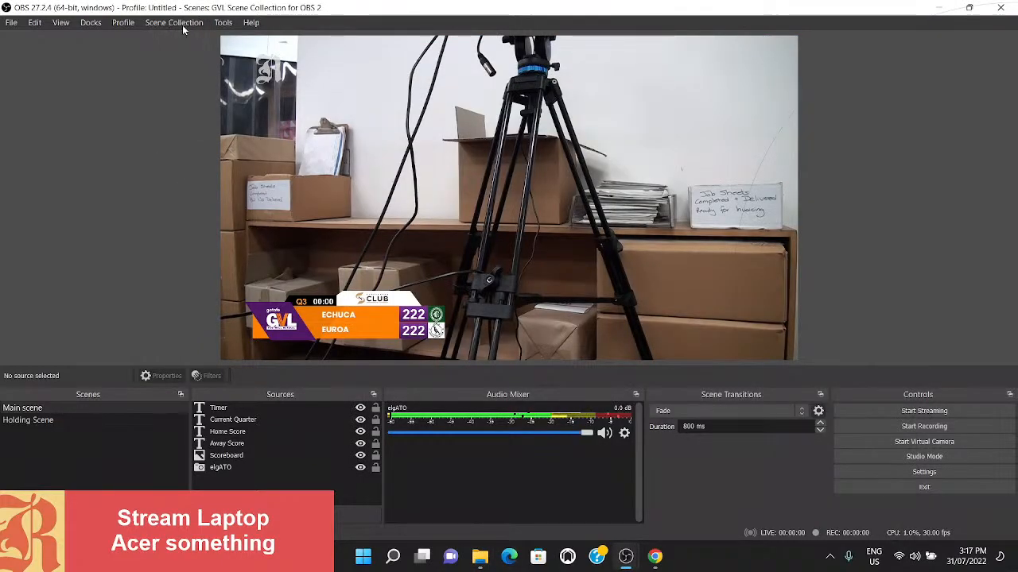
left_click(182, 25)
left_click(119, 149)
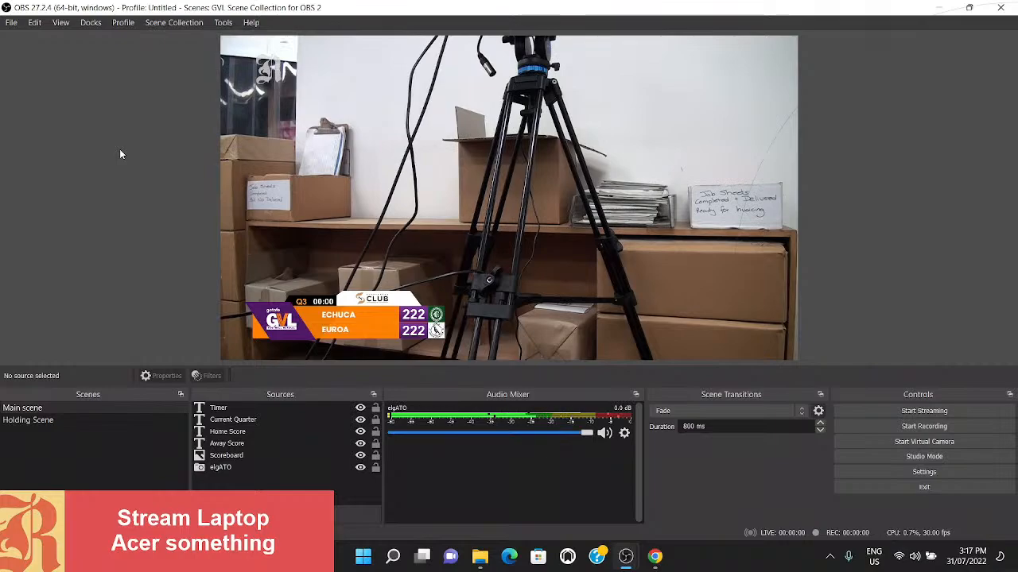
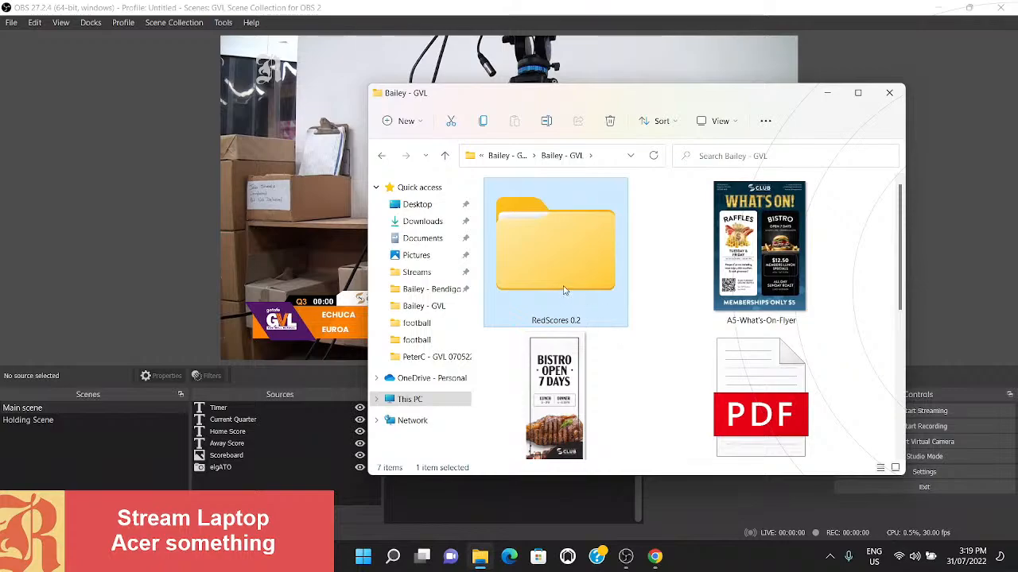
- Launch the RedScores application from the RedScores Stream - Football folder inside RedScores 0.2
double_click(536, 249)
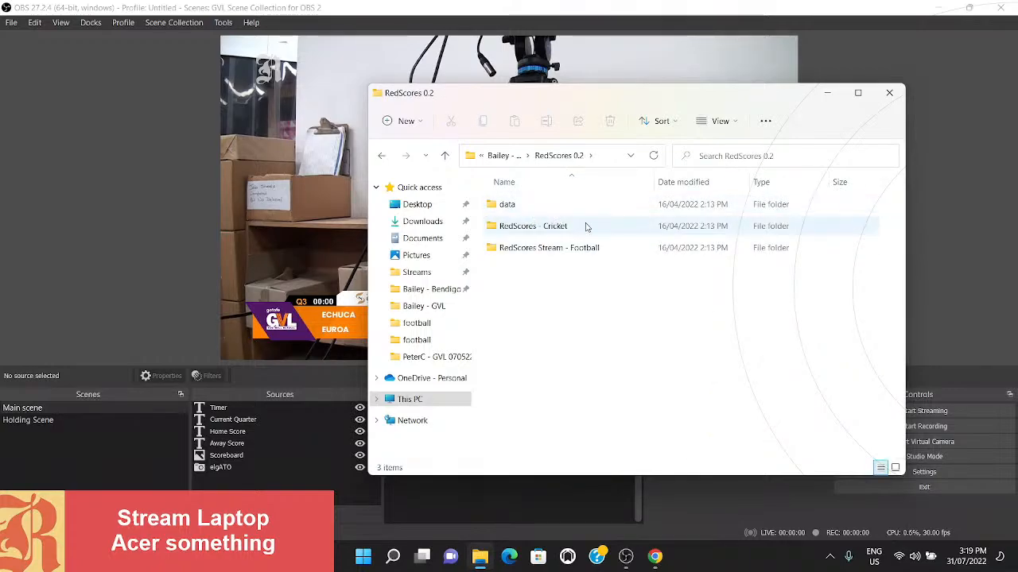
double_click(571, 254)
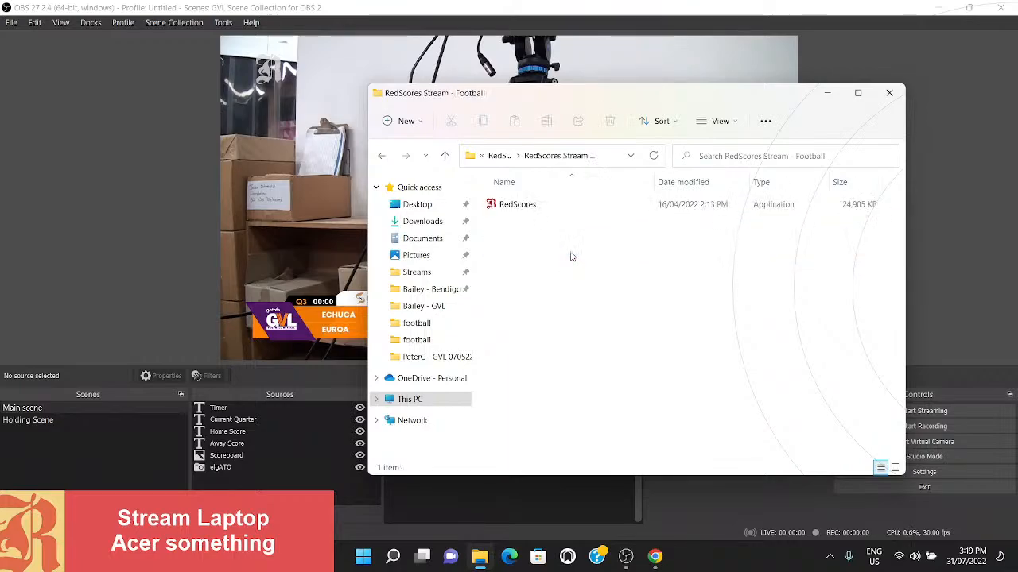
double_click(514, 204)
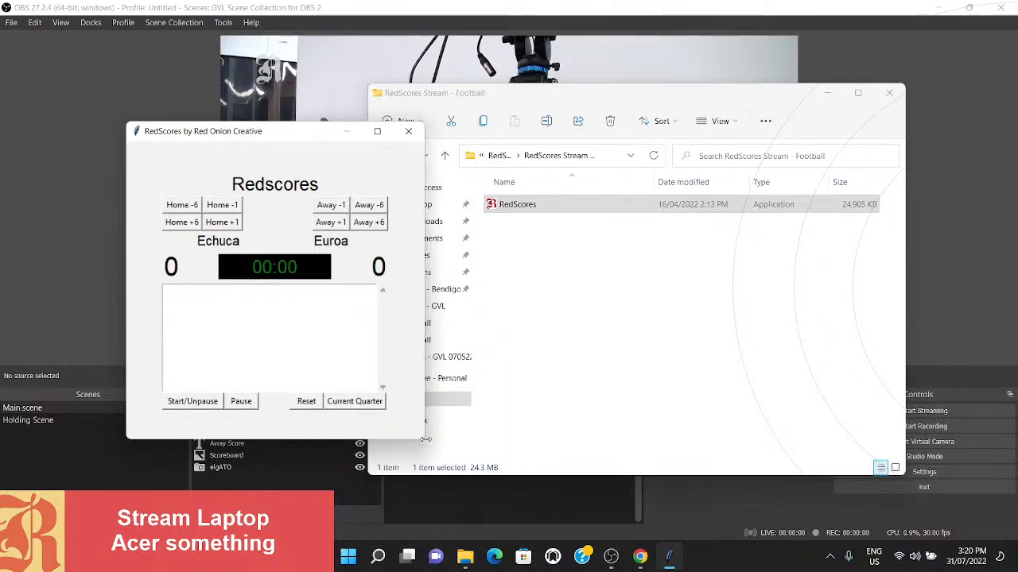
- Shrink the RedScores window and move it lower over OBS, and close the file browser window
left_click_drag(426, 442, 381, 392)
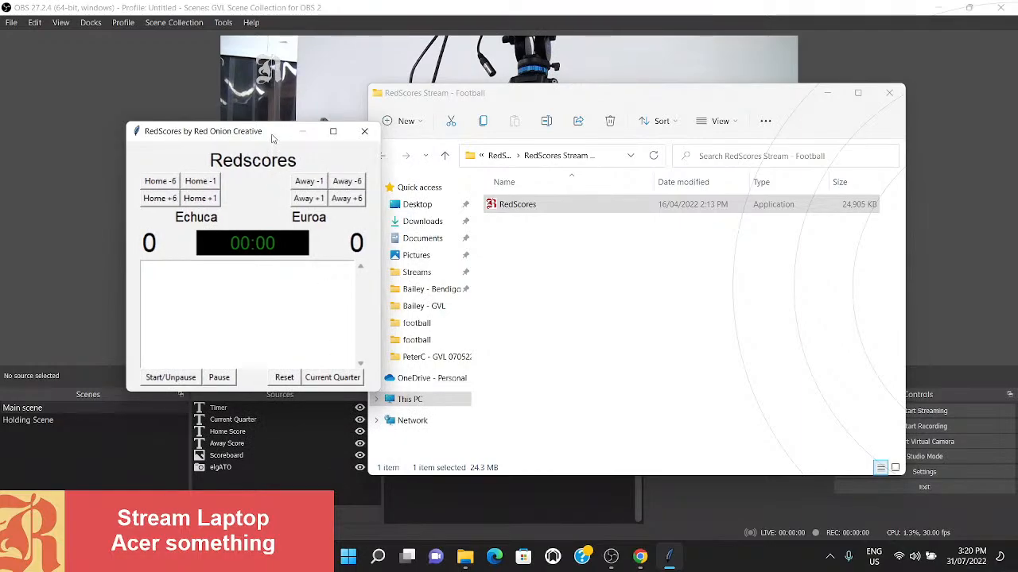
left_click_drag(275, 133, 294, 274)
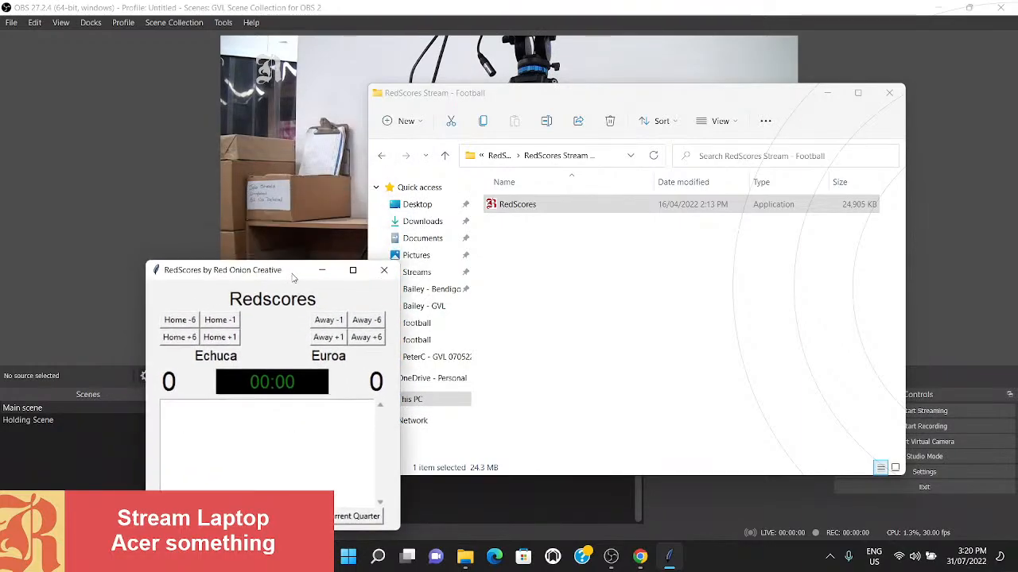
left_click(888, 93)
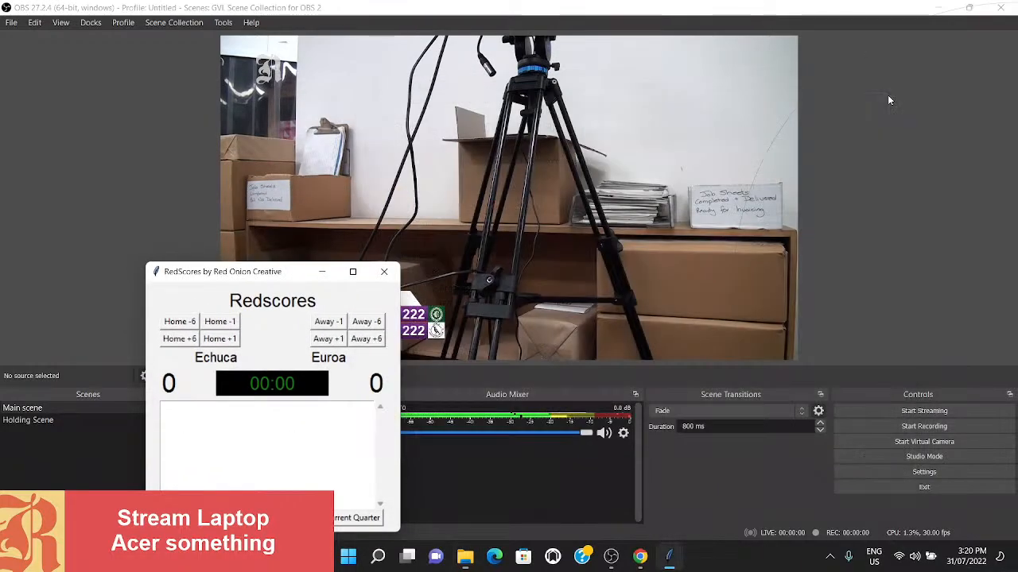
- Tile OBS on one side of the screen with the Facebook browser window filling the other side
left_click(830, 12)
key("super+Right")
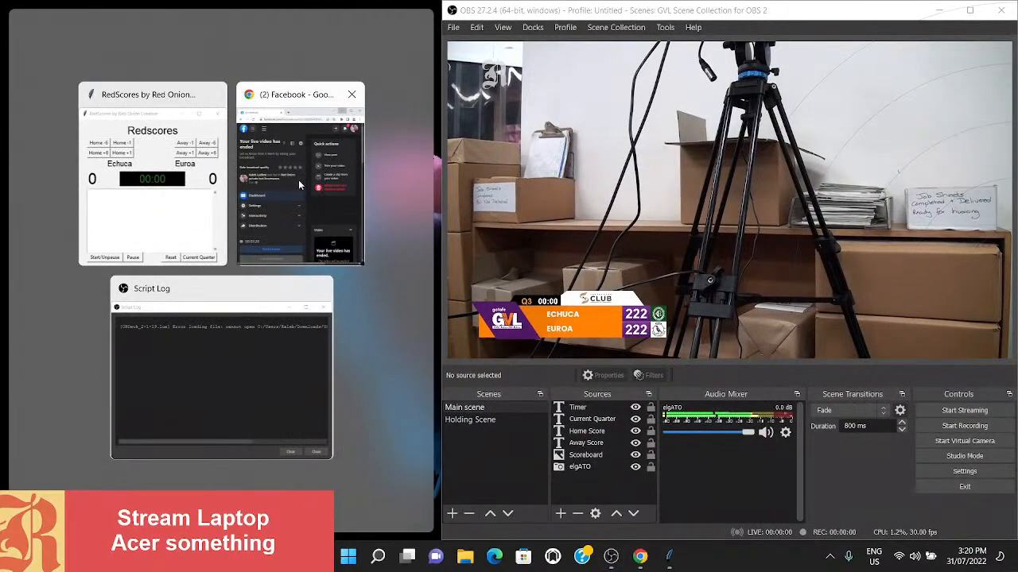
left_click(299, 182)
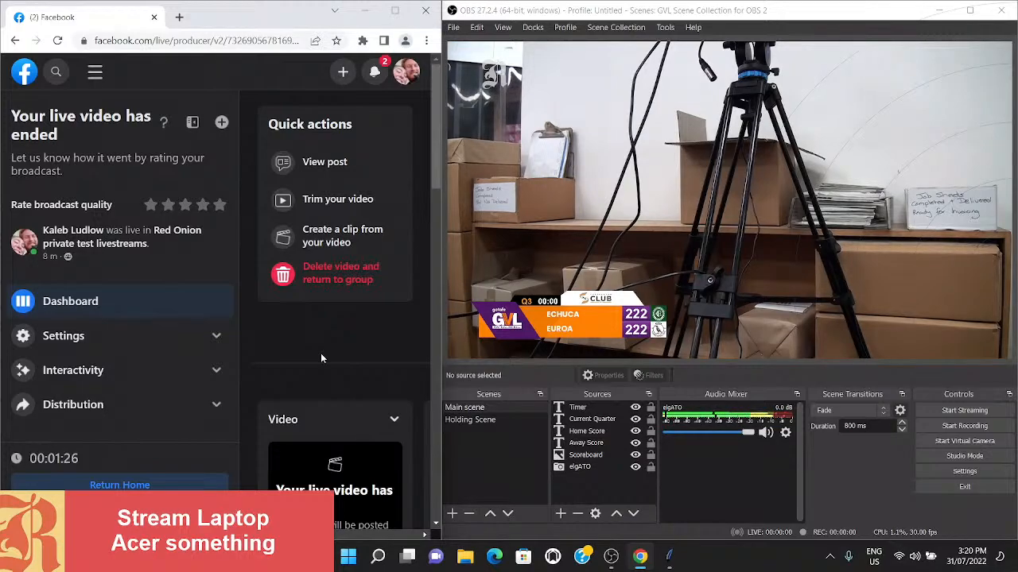
- Try to redo the window tiling by docking the Facebook browser window first and OBS beside it
left_click_drag(666, 10, 1017, 164)
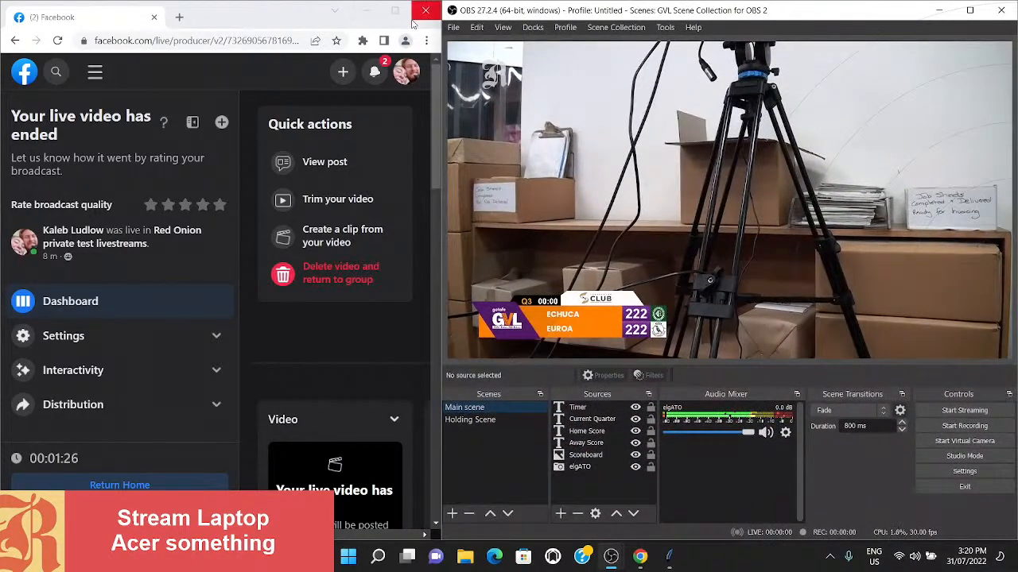
left_click_drag(272, 26, 225, 157)
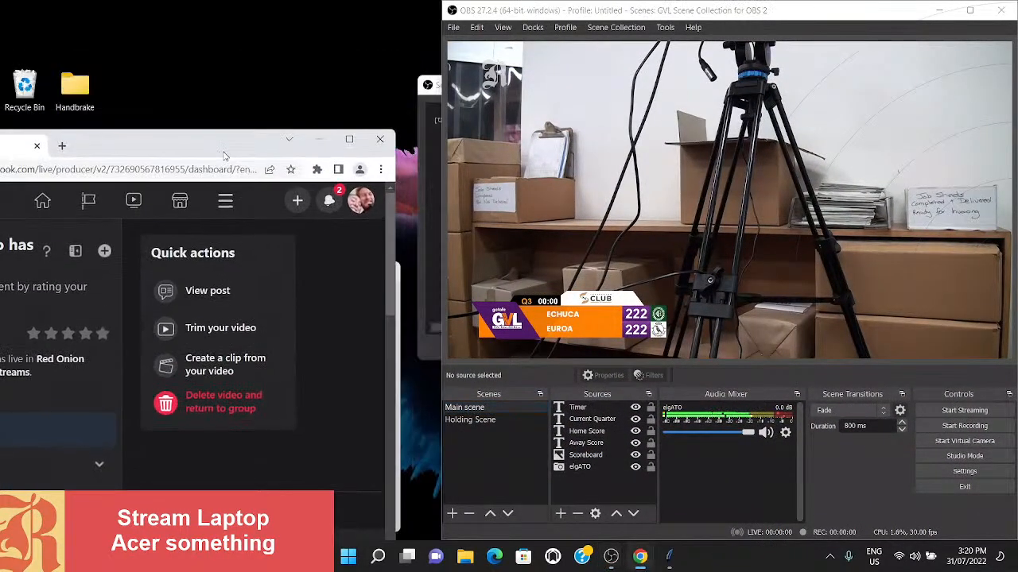
left_click(1000, 9)
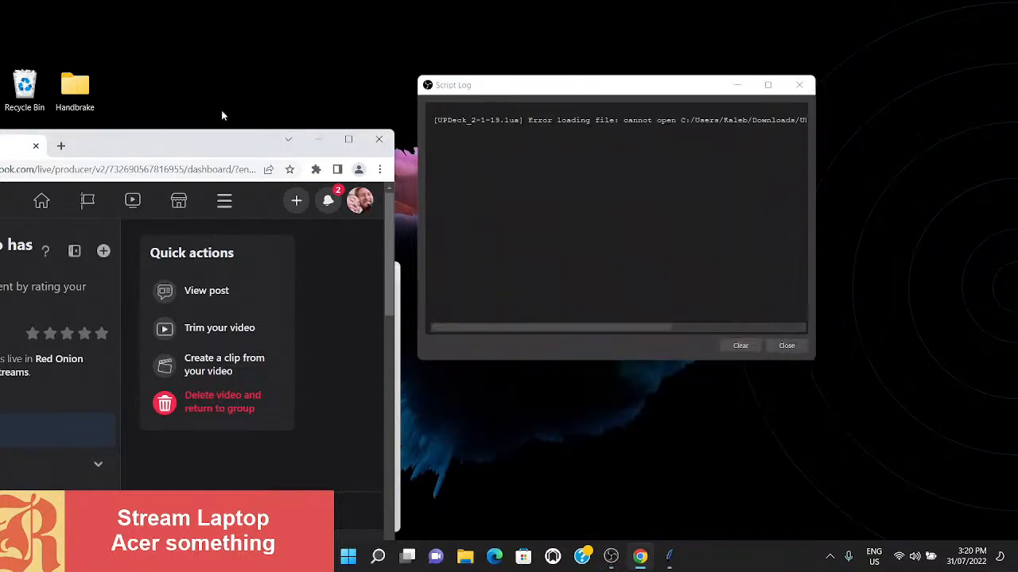
left_click_drag(191, 146, 2, 137)
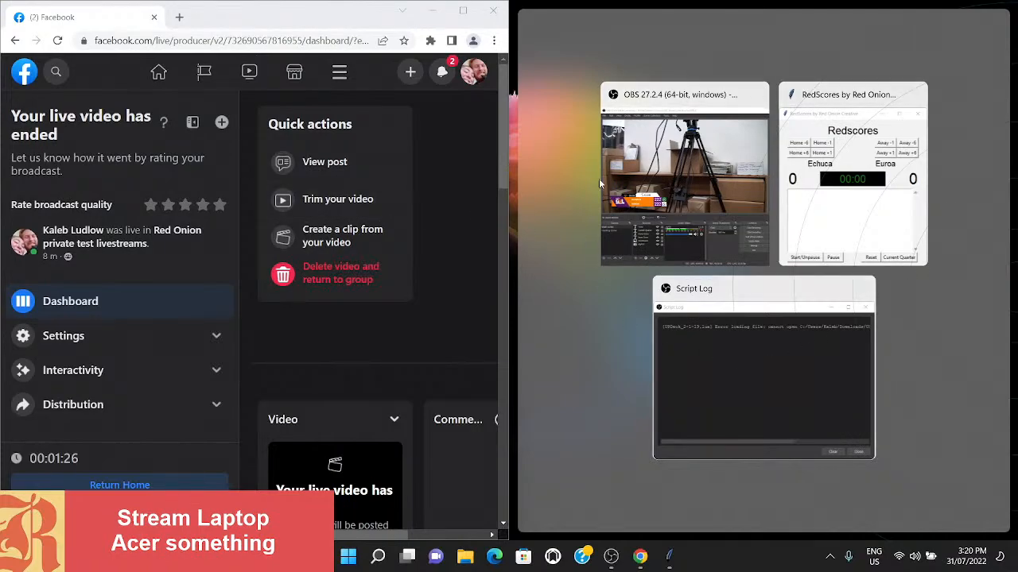
left_click(692, 149)
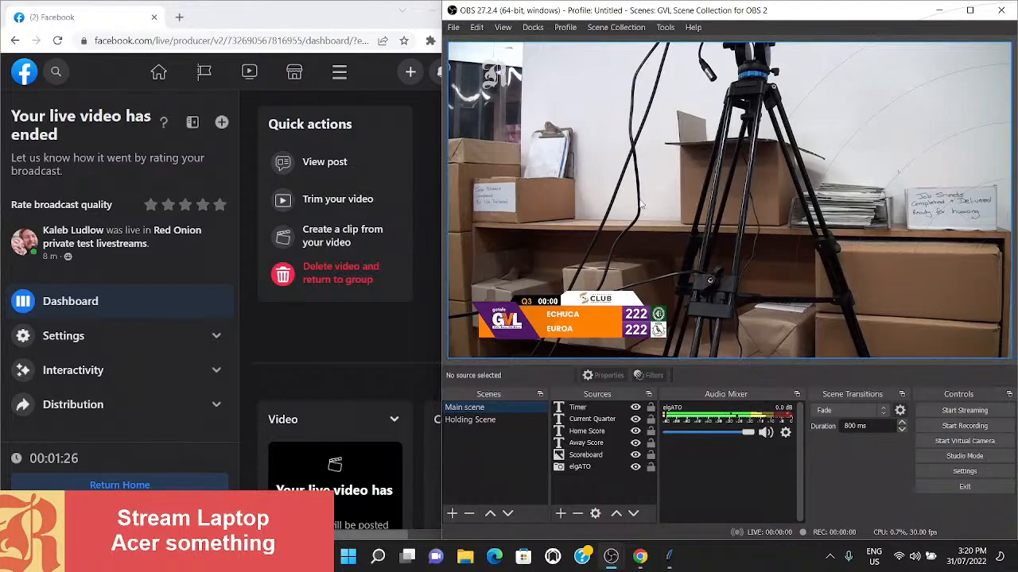
- Tile OBS and the Facebook browser window side by side again, and narrow the browser to give OBS more width
left_click_drag(863, 16, 1016, 183)
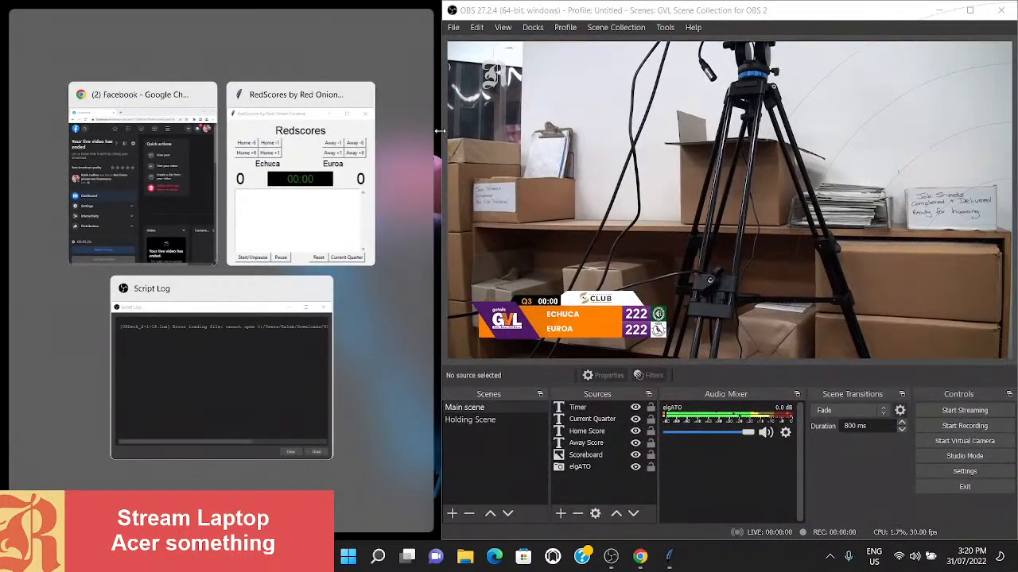
left_click(153, 140)
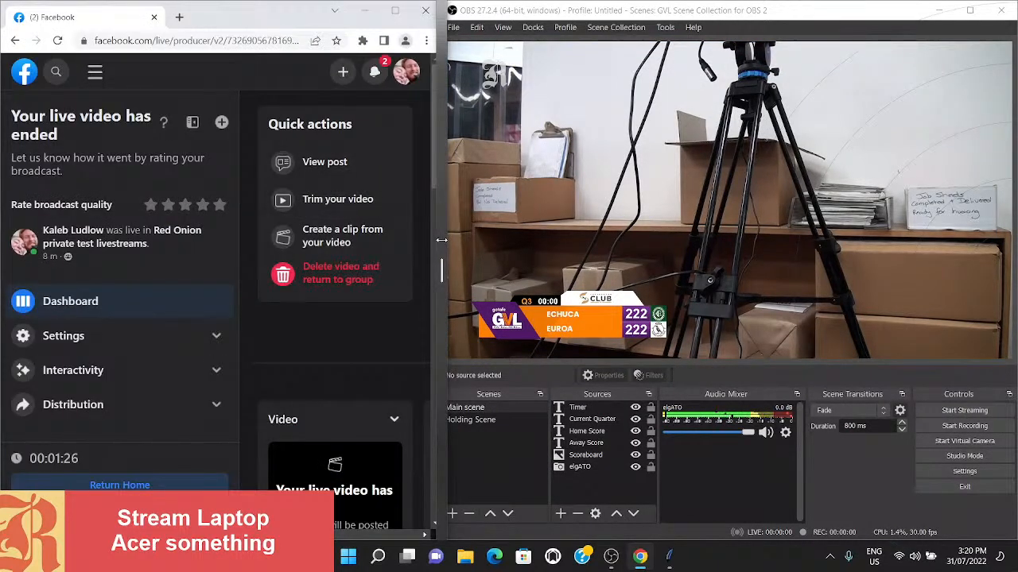
left_click_drag(441, 240, 389, 269)
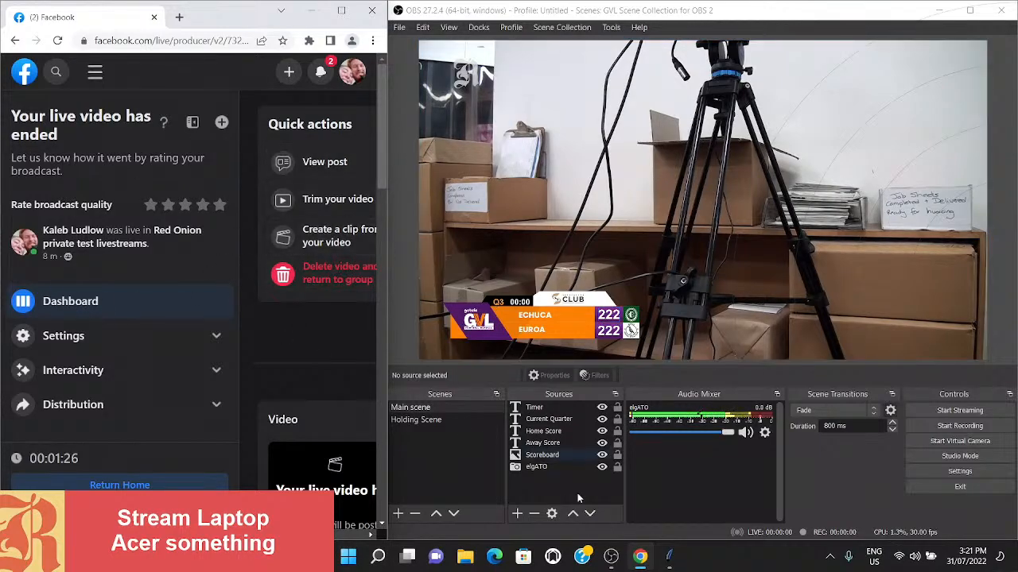
- Bring the RedScores window to the front and position it over the Facebook browser window
left_click(667, 561)
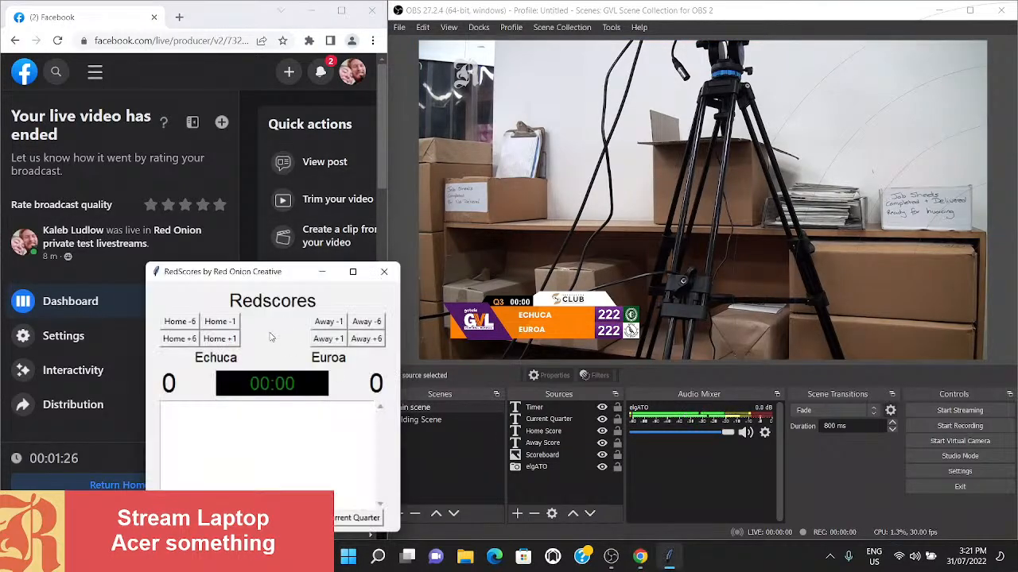
mouse_move(293, 284)
left_mouse_down()
mouse_move(284, 304)
mouse_move(290, 295)
mouse_move(276, 287)
left_mouse_up()
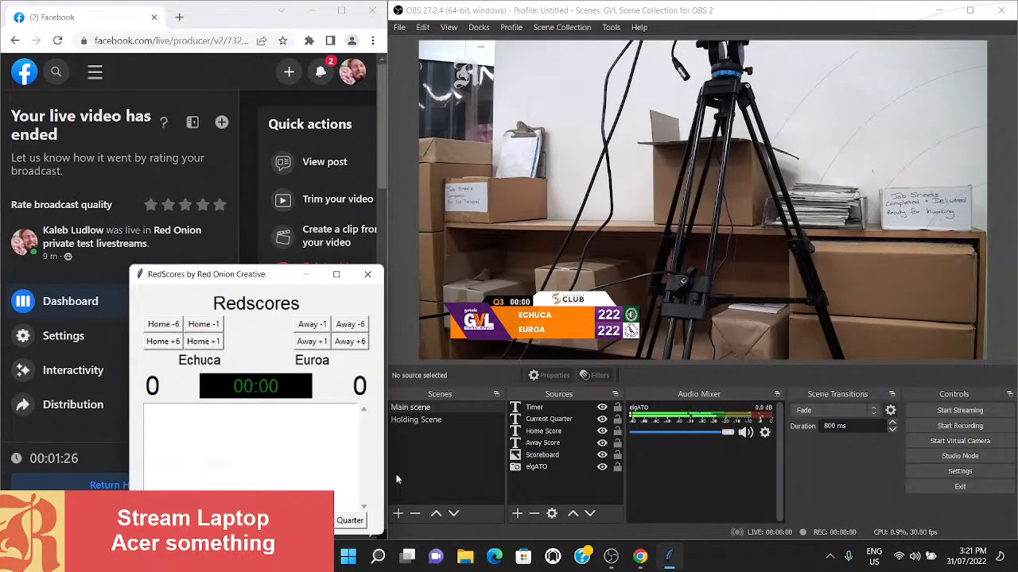
- Open the football data folder of RedScores 0.2 within the extracted GVL folder in Downloads
left_click(465, 556)
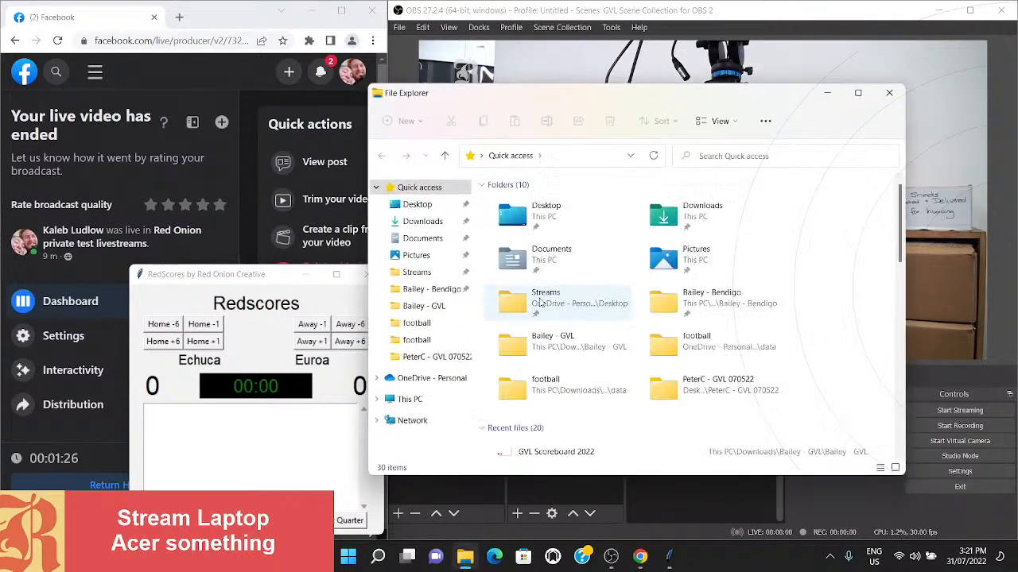
scroll(530, 366, "down", 3)
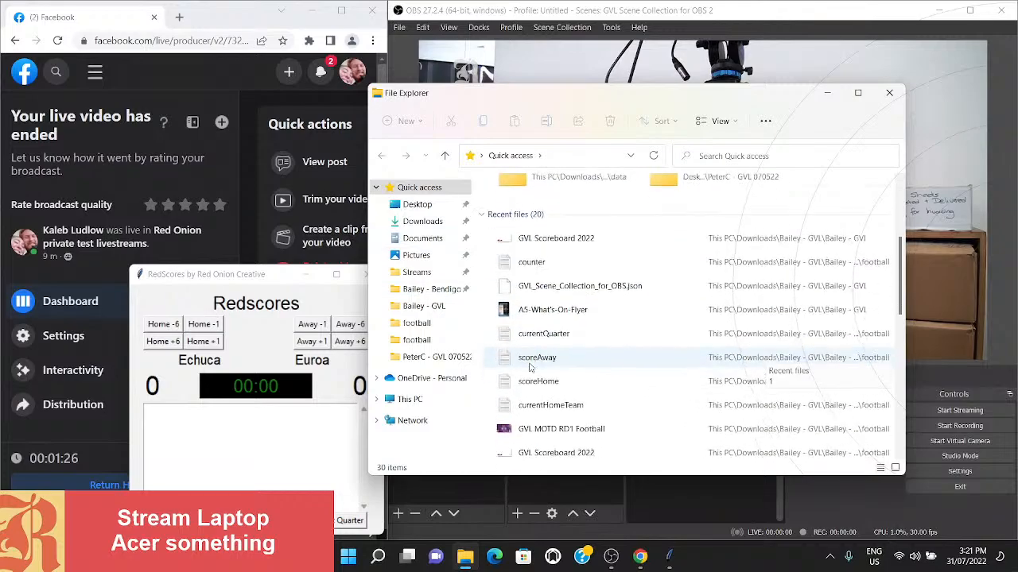
scroll(530, 366, "up", 3)
left_click(417, 226)
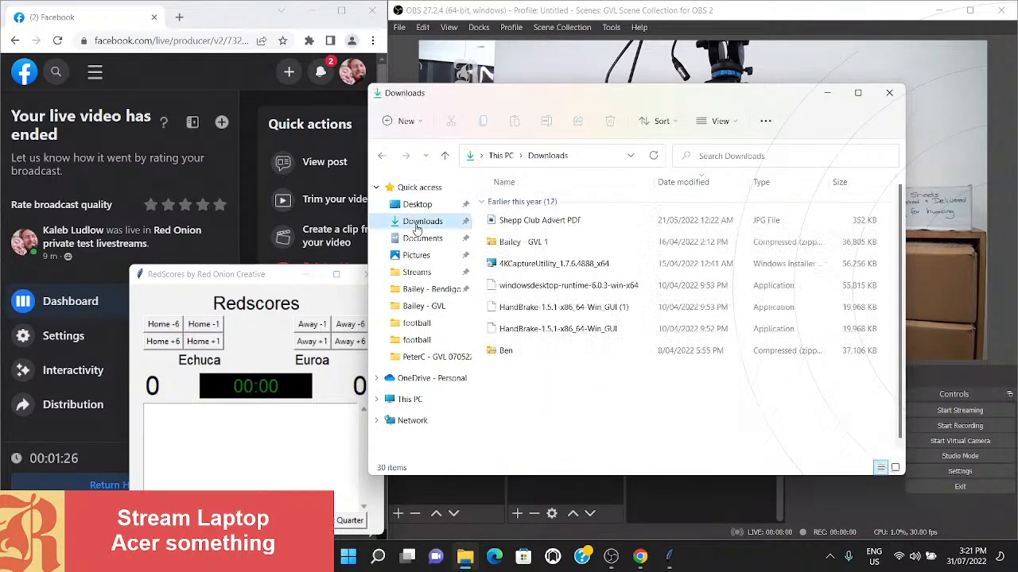
double_click(526, 439)
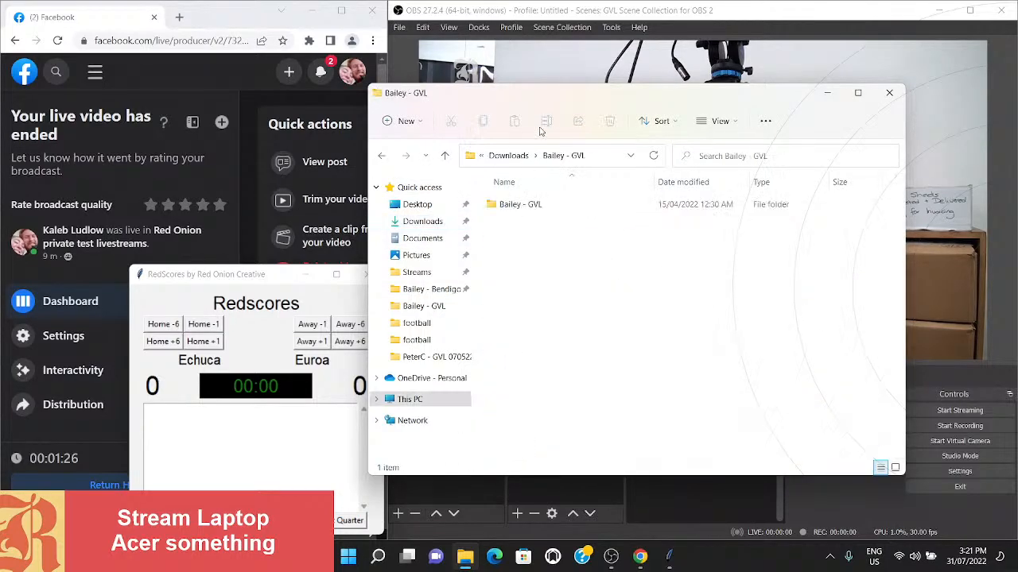
double_click(509, 205)
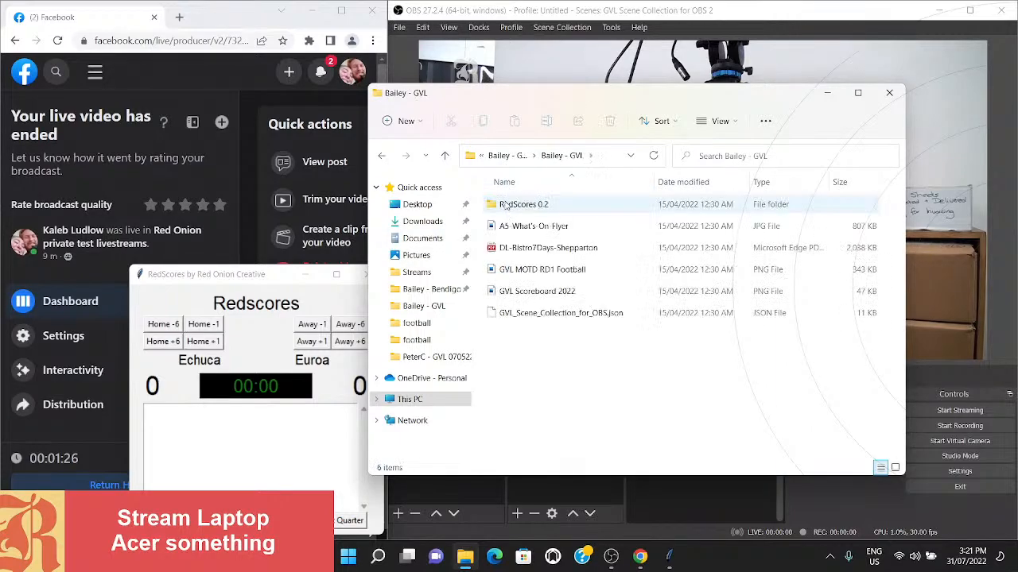
double_click(505, 206)
double_click(506, 205)
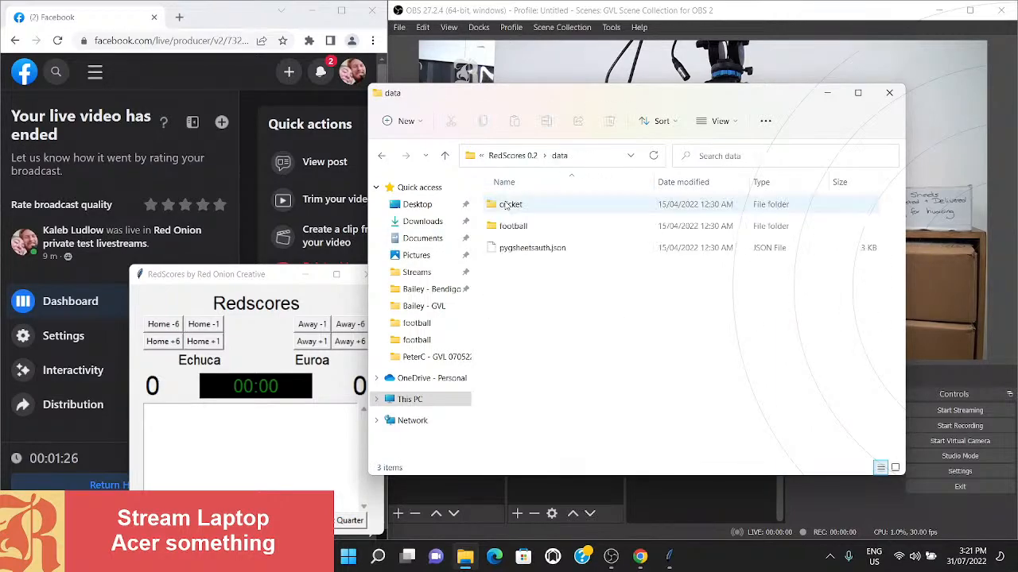
double_click(512, 226)
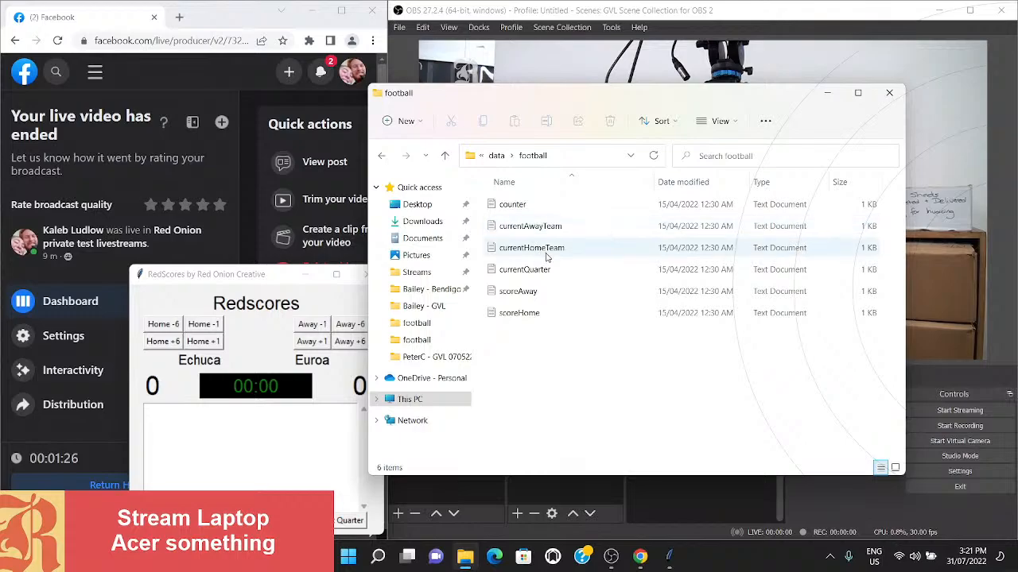
- Change the team name in the currentHomeTeam text file to Ballarat, save the file and close it
double_click(532, 248)
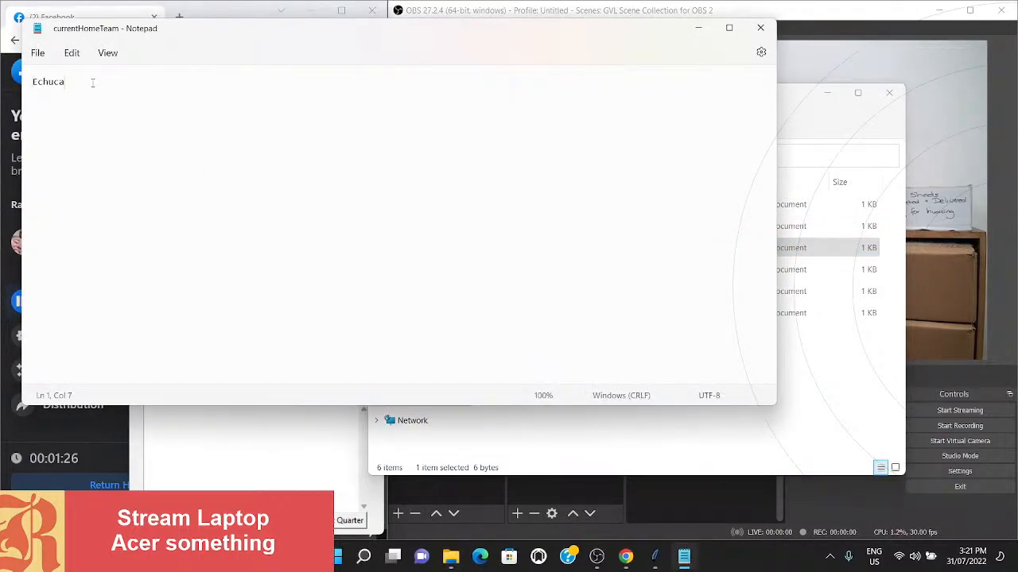
left_click_drag(73, 82, 26, 82)
type("b")
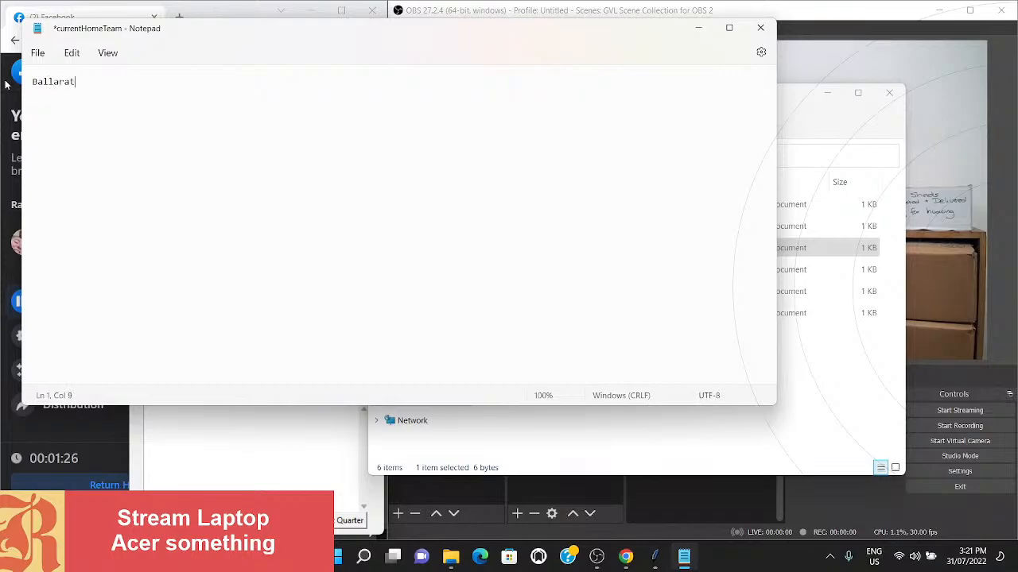
key("ctrl+s")
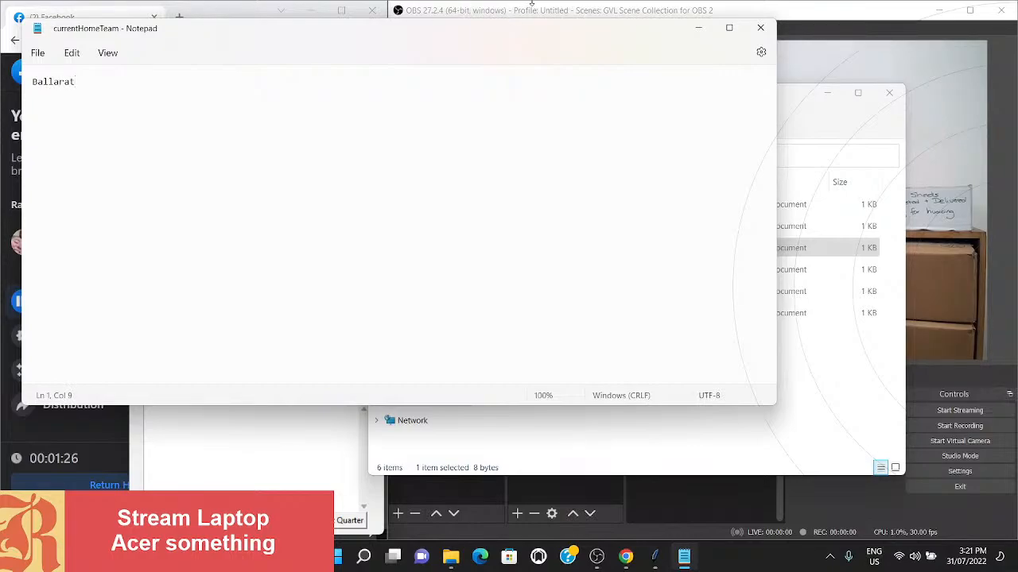
left_click(760, 28)
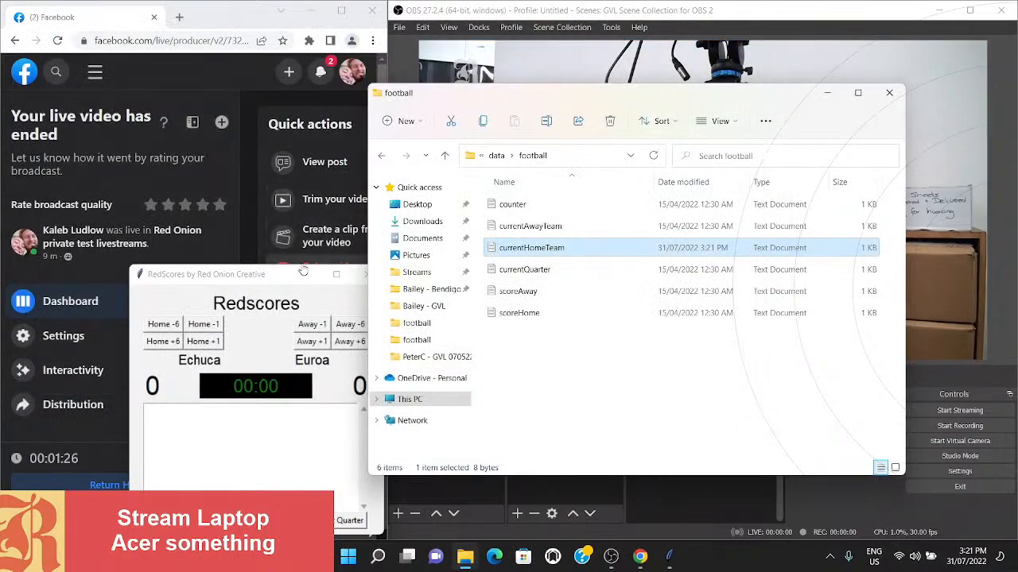
- Close RedScores and open the RedScores Stream - Football folder inside RedScores 0.2
mouse_move(303, 271)
left_mouse_down()
mouse_move(401, 267)
mouse_move(310, 267)
left_mouse_up()
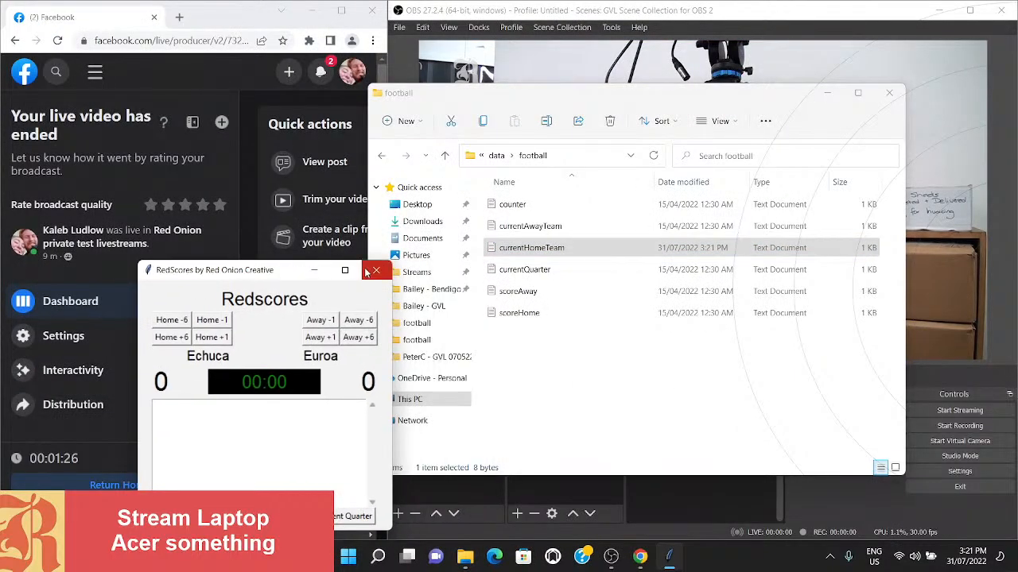
left_click(376, 271)
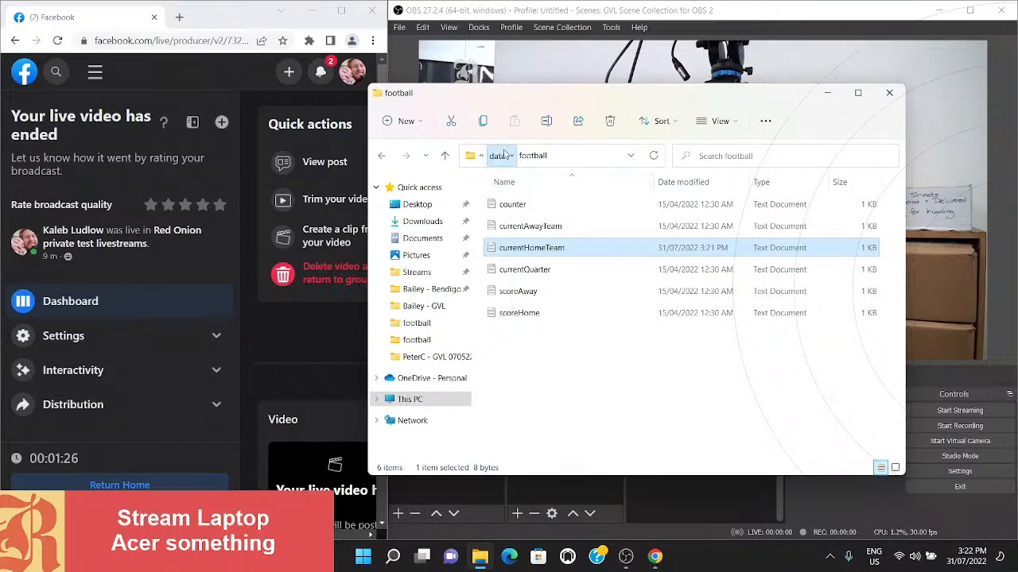
left_click(499, 155)
left_click(513, 155)
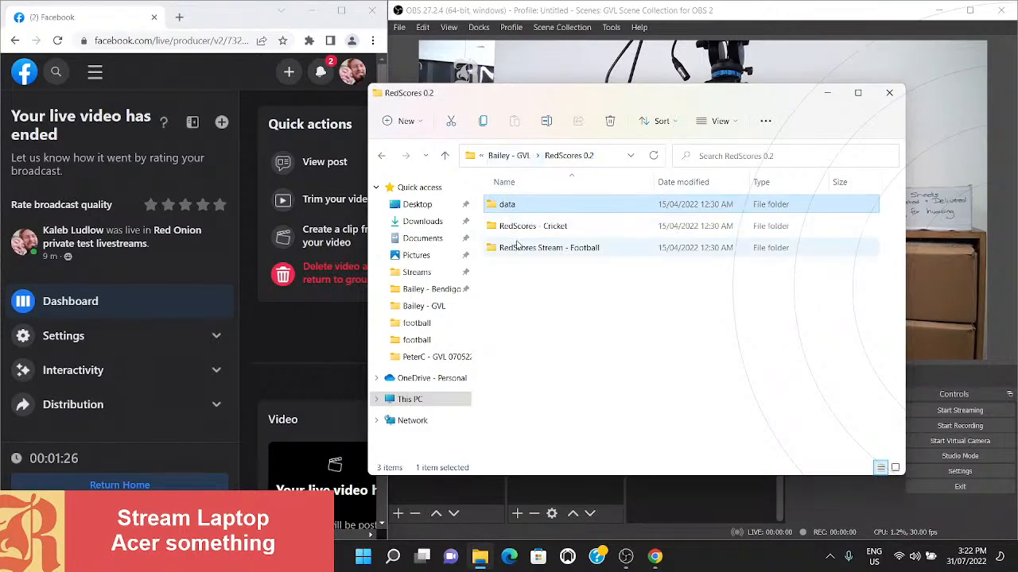
double_click(516, 247)
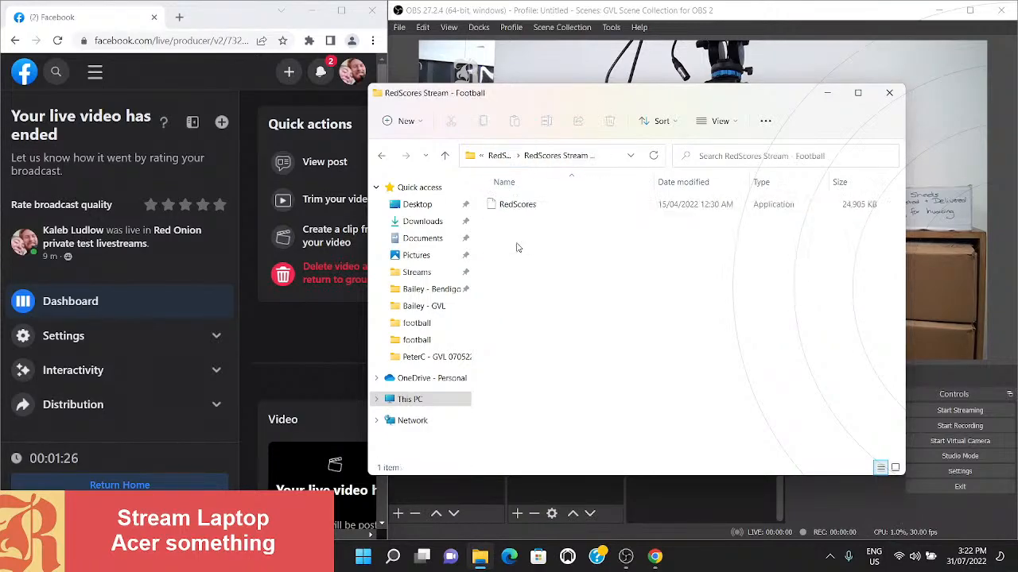
- Run the RedScores application despite the SmartScreen block, and place its window, reduced in size, over the lower part of the Facebook browser
double_click(518, 205)
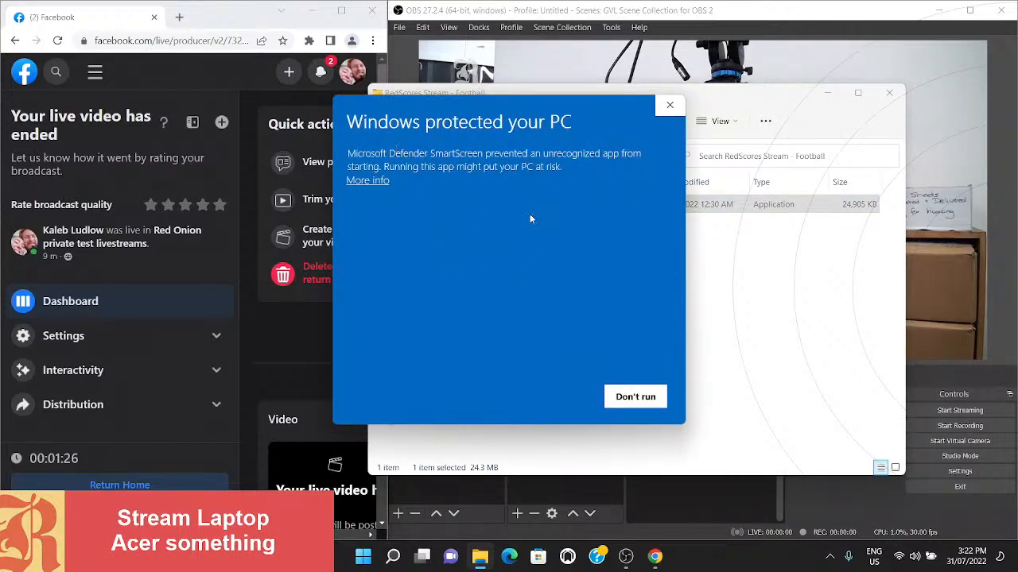
left_click(368, 181)
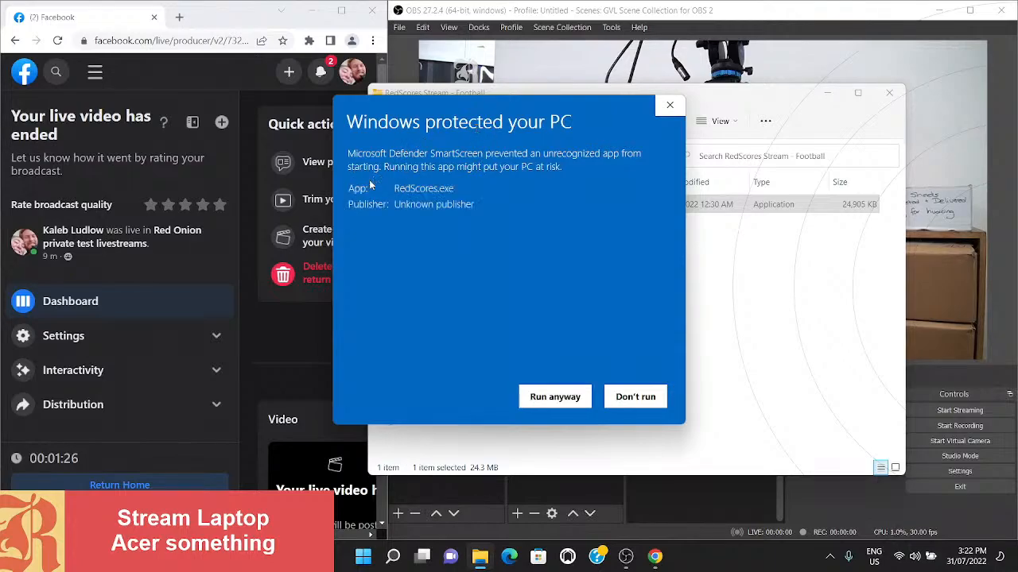
left_click(534, 401)
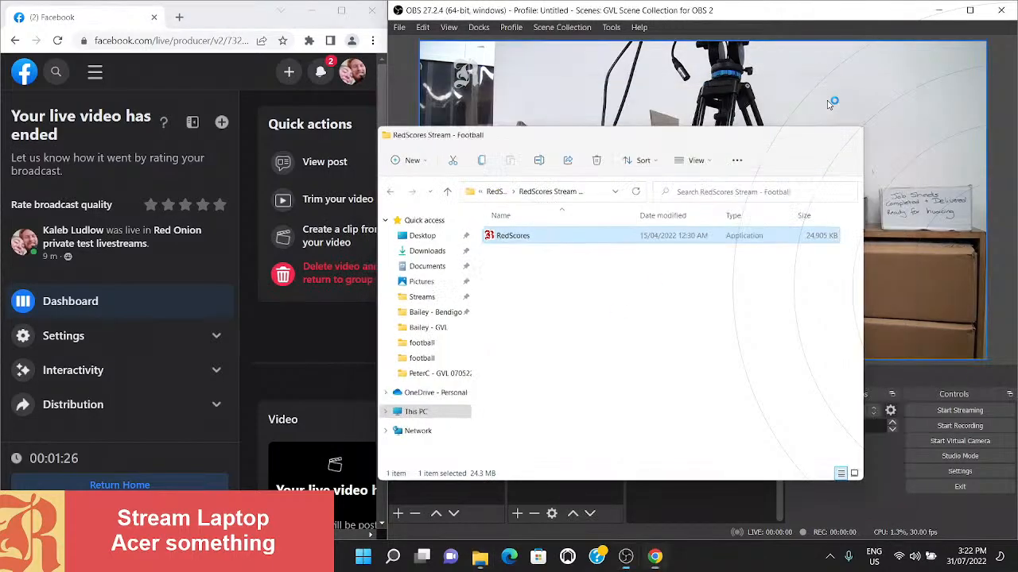
left_click(830, 103)
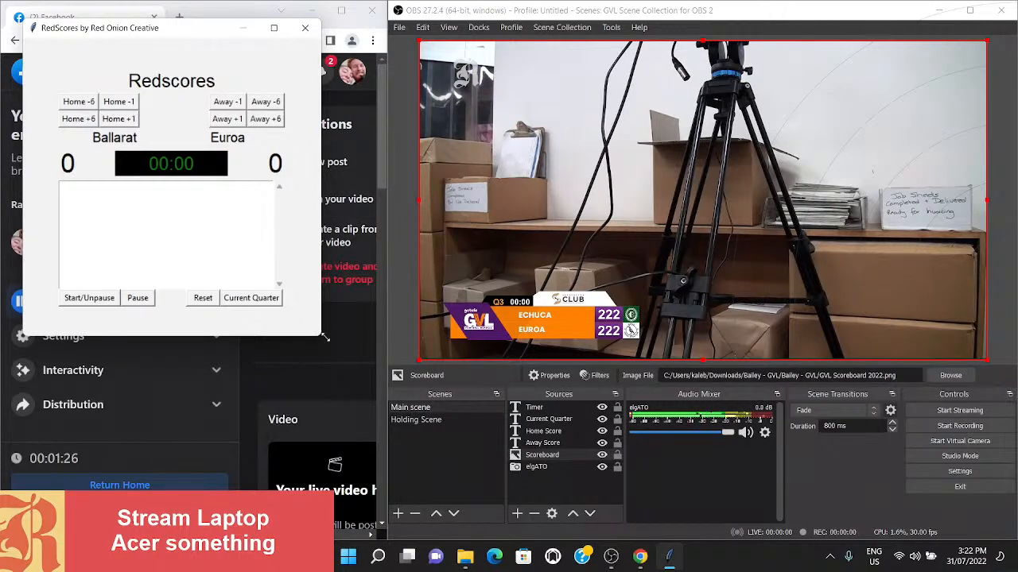
left_click_drag(320, 335, 276, 299)
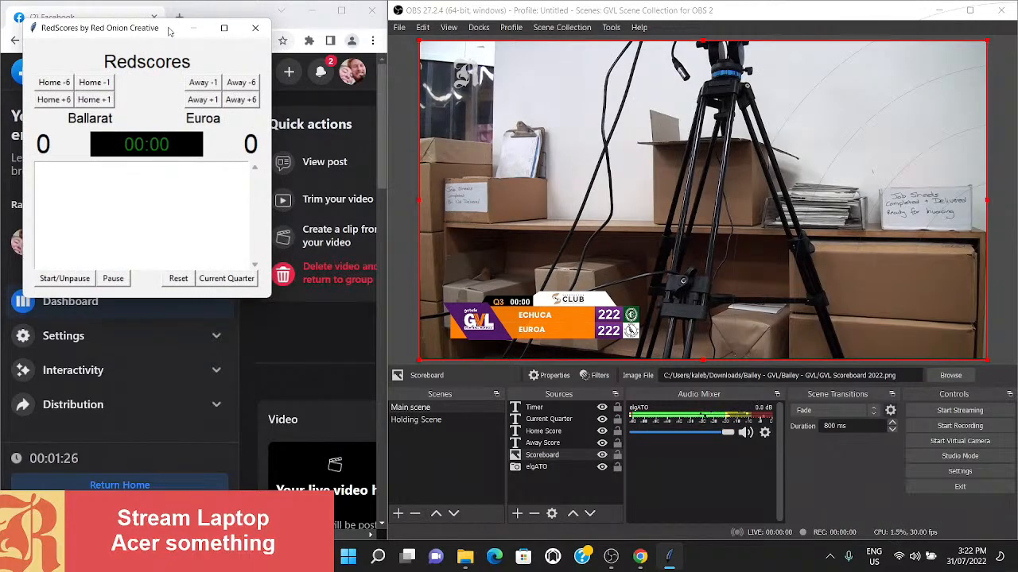
left_click_drag(168, 31, 281, 268)
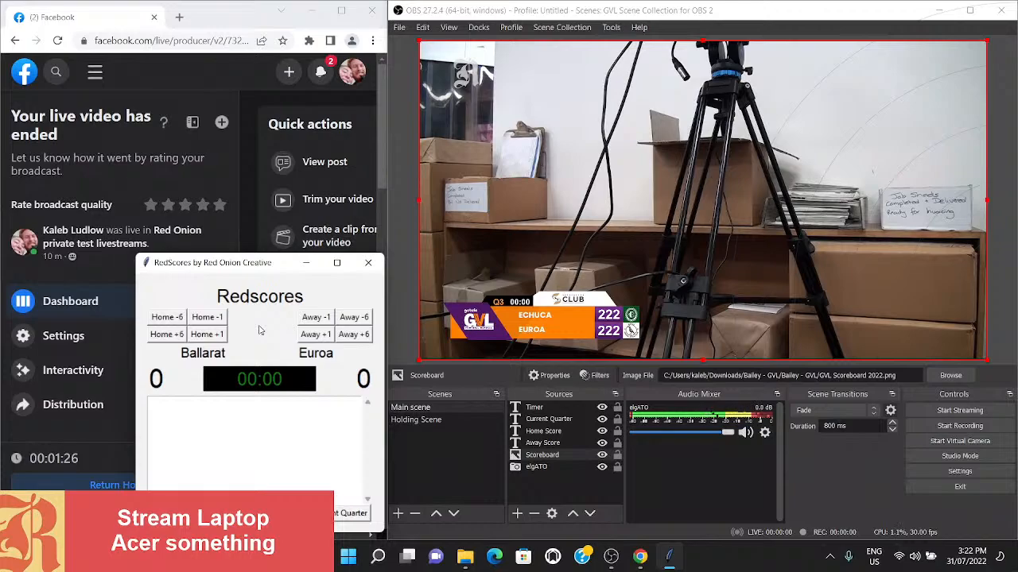
- Test the home score controls by adding 6 and 1 points, subtracting 1 twice and adding 1 again
left_click(173, 336)
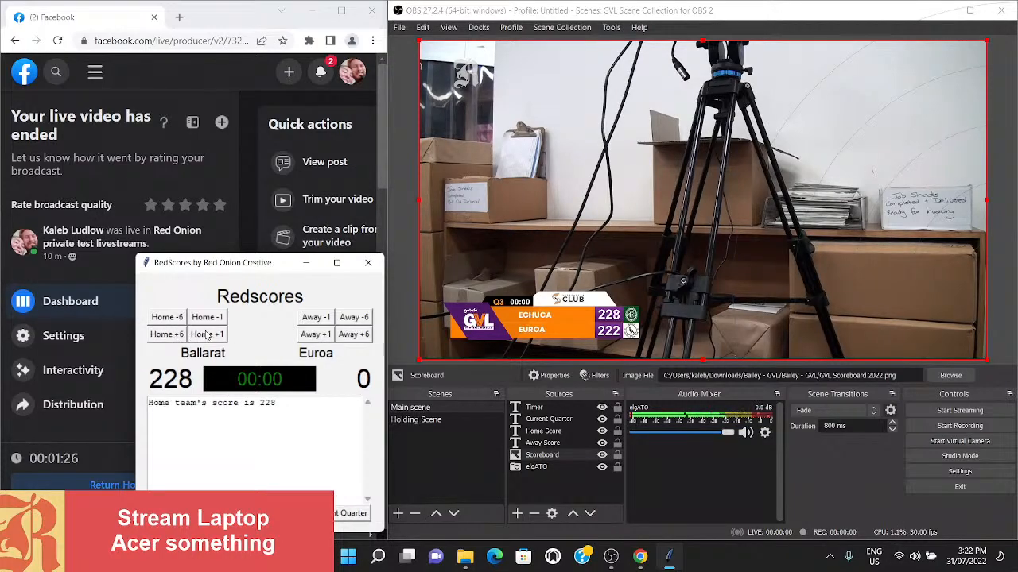
left_click(206, 334)
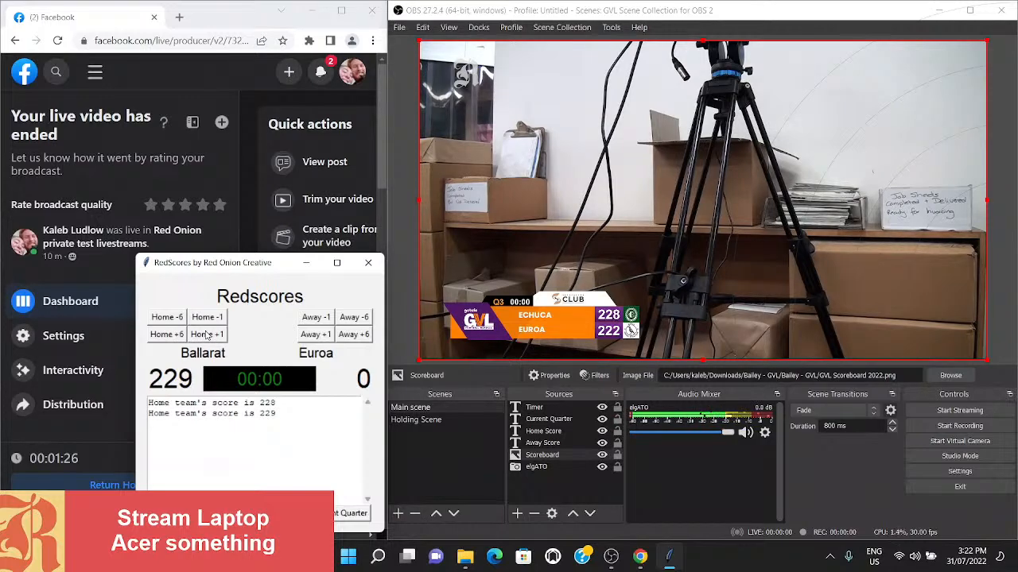
left_click(205, 319)
left_click(206, 319)
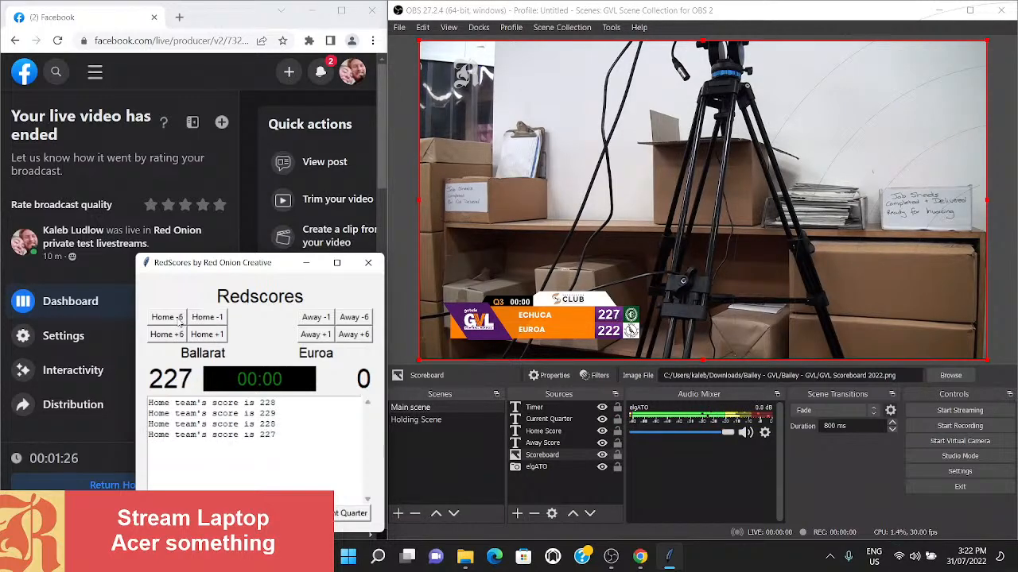
left_click(225, 335)
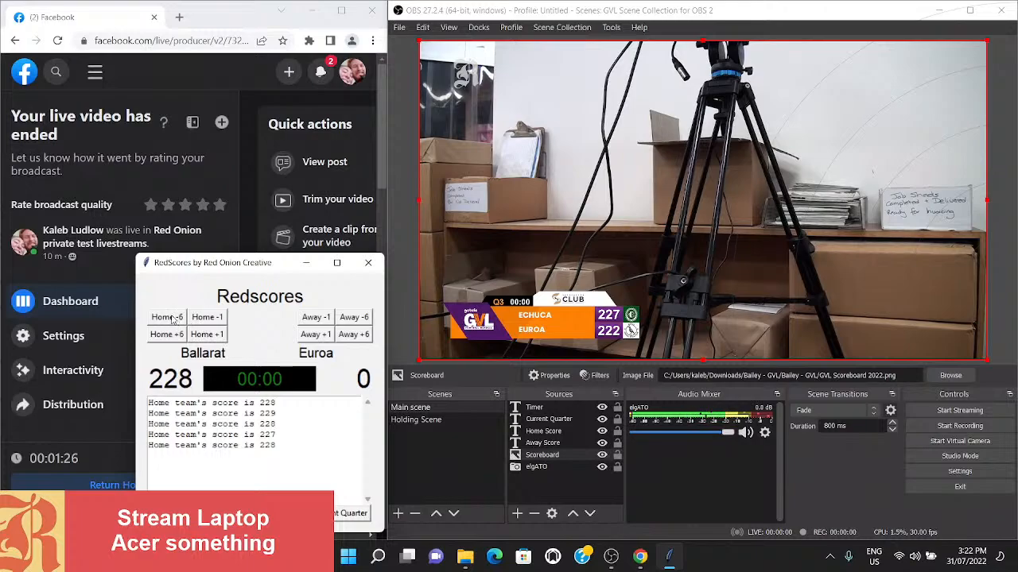
- Bring the home team's score down to 0 in steps of 6 in RedScores
left_click(172, 317)
left_click(172, 318)
left_click(172, 317)
left_click(171, 317)
left_click(172, 317)
left_click(171, 317)
left_click(171, 317)
left_click(172, 317)
left_click(172, 317)
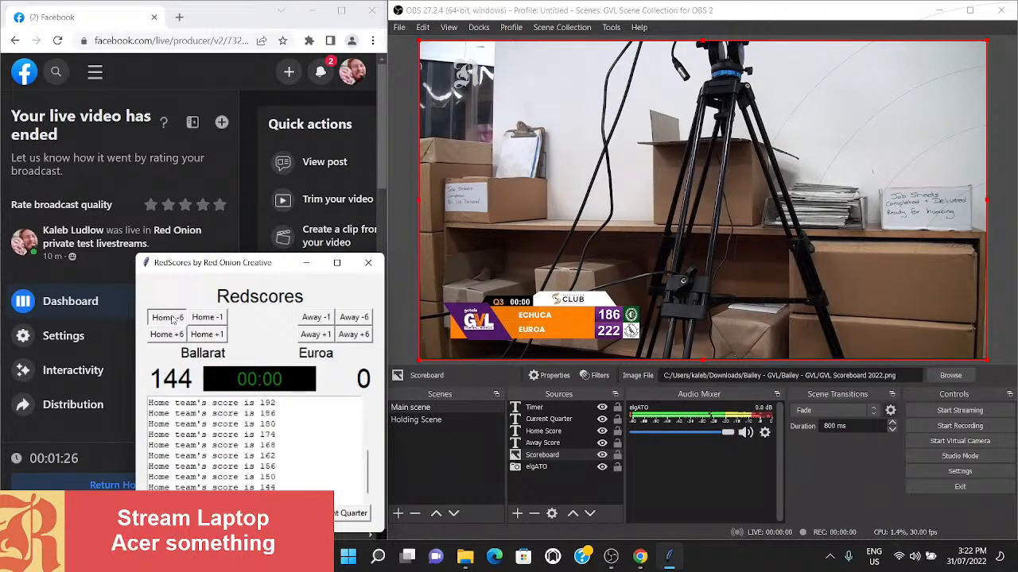
left_click(172, 317)
left_click(171, 317)
left_click(172, 318)
left_click(172, 317)
left_click(172, 317)
left_click(172, 317)
left_click(172, 317)
left_click(172, 317)
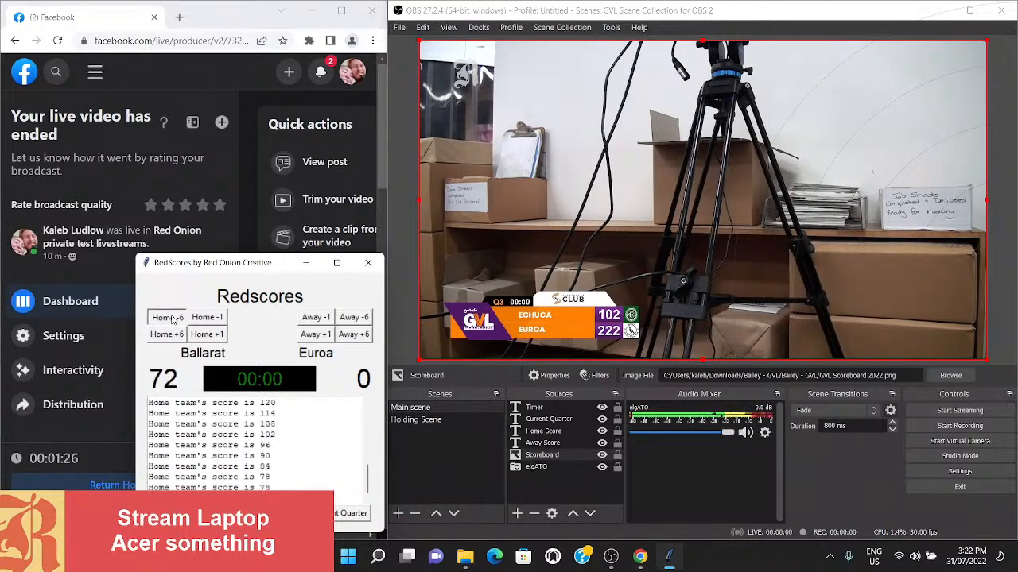
left_click(172, 318)
left_click(172, 317)
left_click(172, 317)
left_click(172, 318)
left_click(171, 318)
left_click(172, 317)
left_click(172, 318)
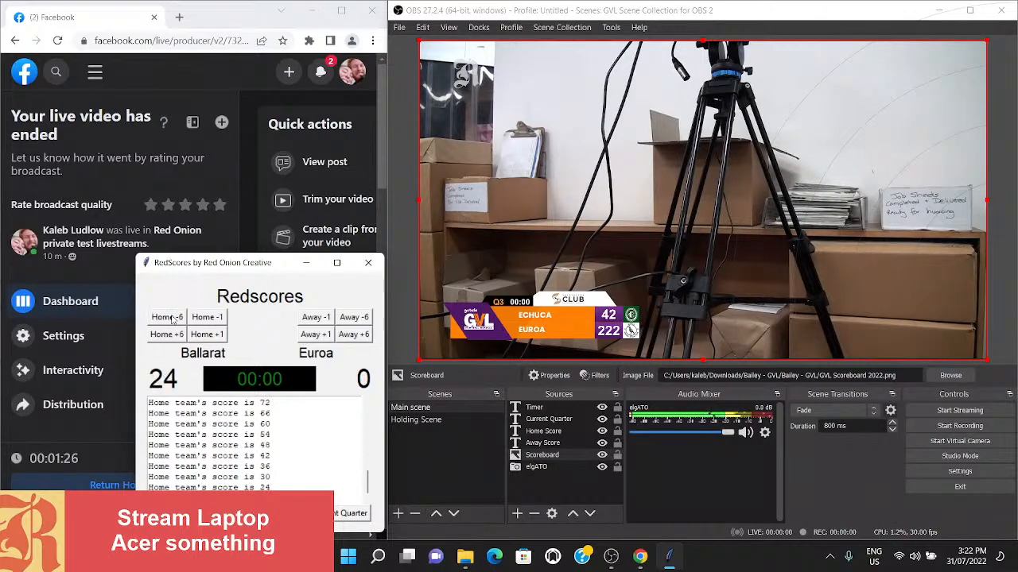
left_click(172, 318)
left_click(171, 318)
left_click(172, 318)
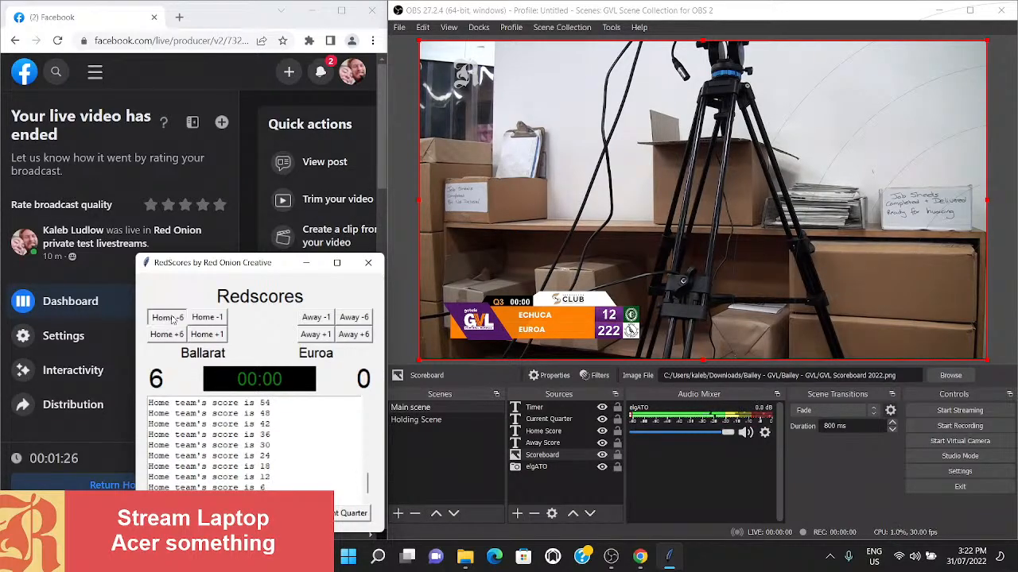
left_click(171, 317)
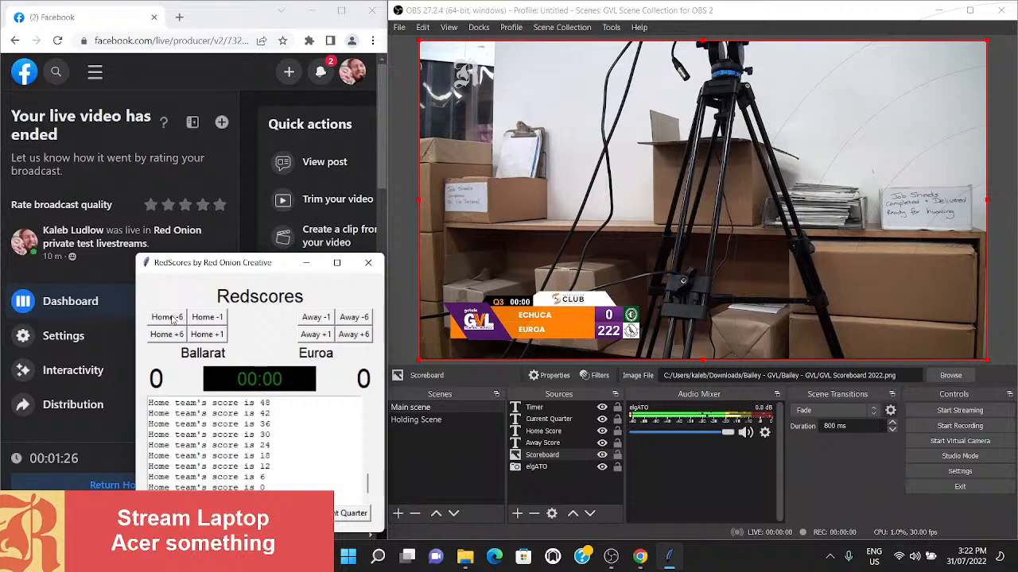
- Bring the away team's score down to 0 by repeatedly subtracting 6 points
left_click(353, 318)
left_click(353, 317)
left_click(353, 318)
left_click(353, 318)
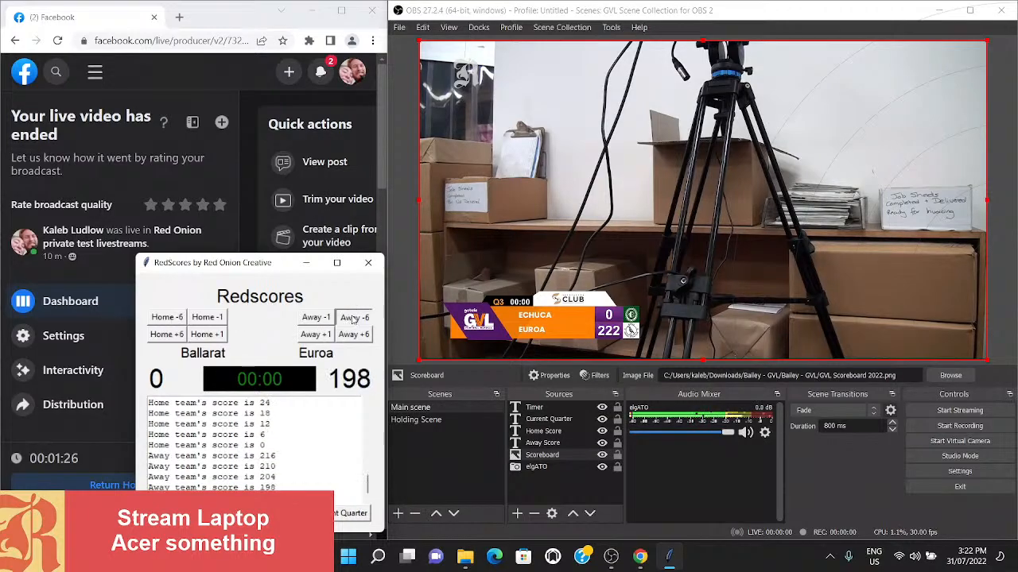
left_click(353, 317)
left_click(353, 318)
left_click(353, 317)
left_click(353, 318)
left_click(353, 317)
left_click(353, 317)
left_click(353, 317)
left_click(353, 317)
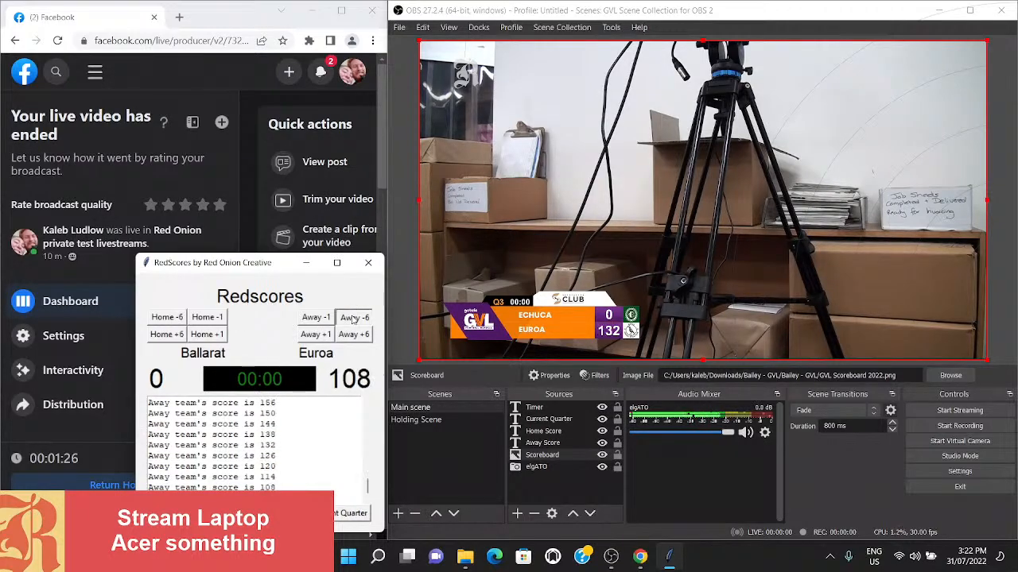
left_click(353, 317)
left_click(353, 317)
left_click(353, 317)
left_click(353, 317)
left_click(353, 317)
left_click(353, 318)
left_click(353, 317)
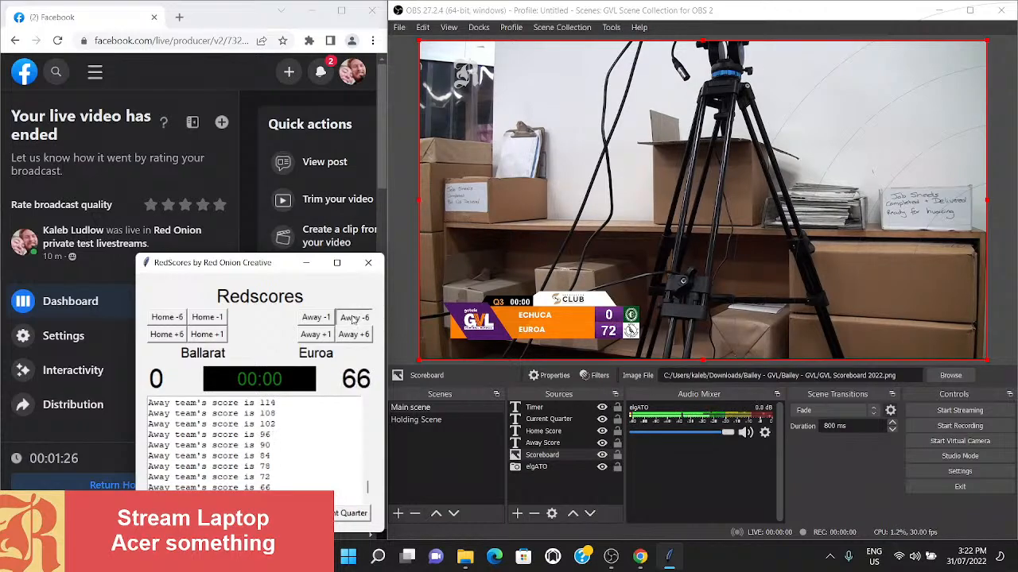
left_click(353, 317)
left_click(353, 318)
left_click(353, 317)
left_click(353, 317)
left_click(353, 317)
left_click(353, 317)
left_click(353, 317)
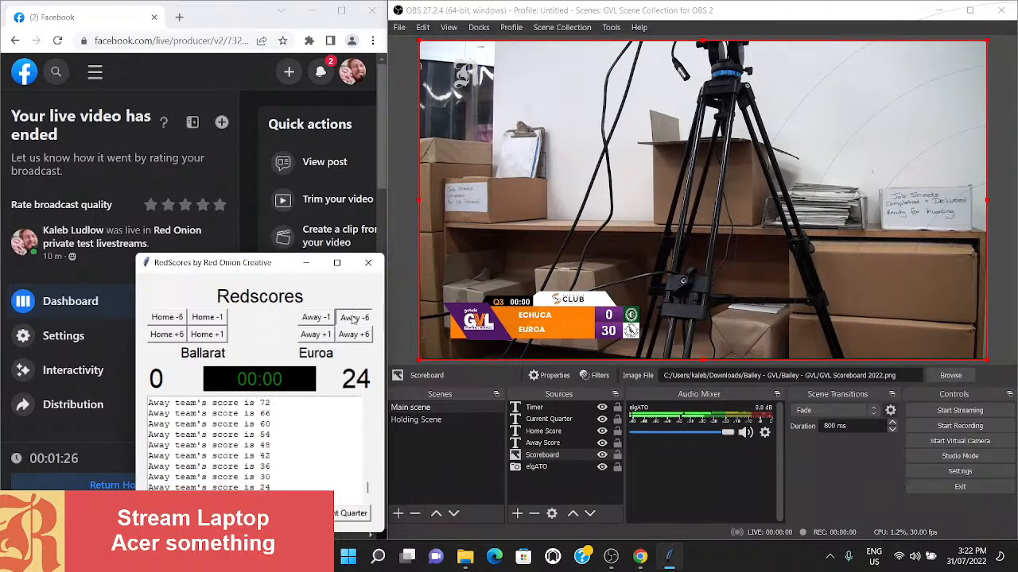
left_click(352, 317)
left_click(353, 317)
left_click(353, 317)
left_click(353, 317)
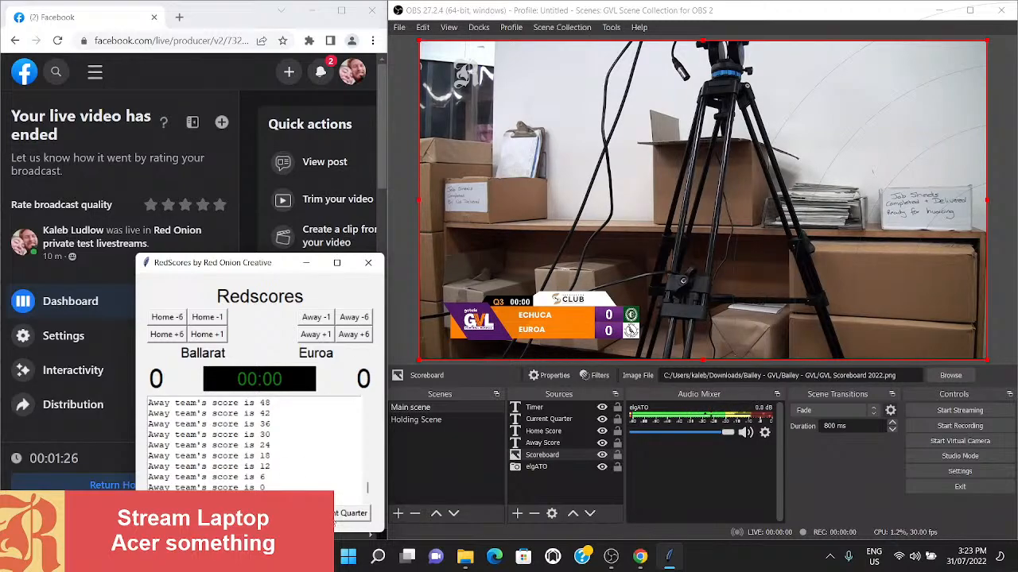
- Advance the current quarter through 3T, Q4 and FT until it is set to Q1
left_click(339, 515)
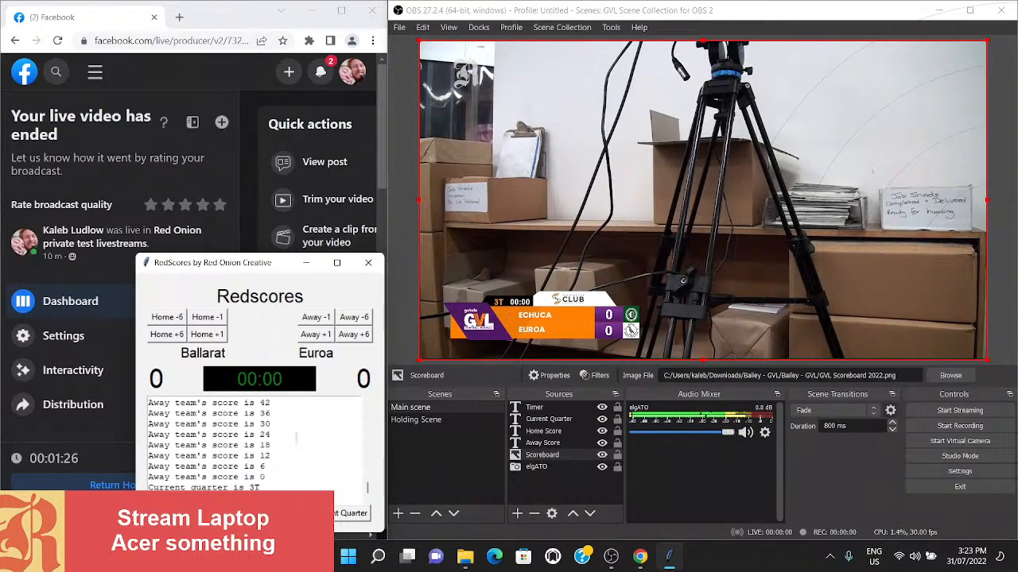
left_click(339, 515)
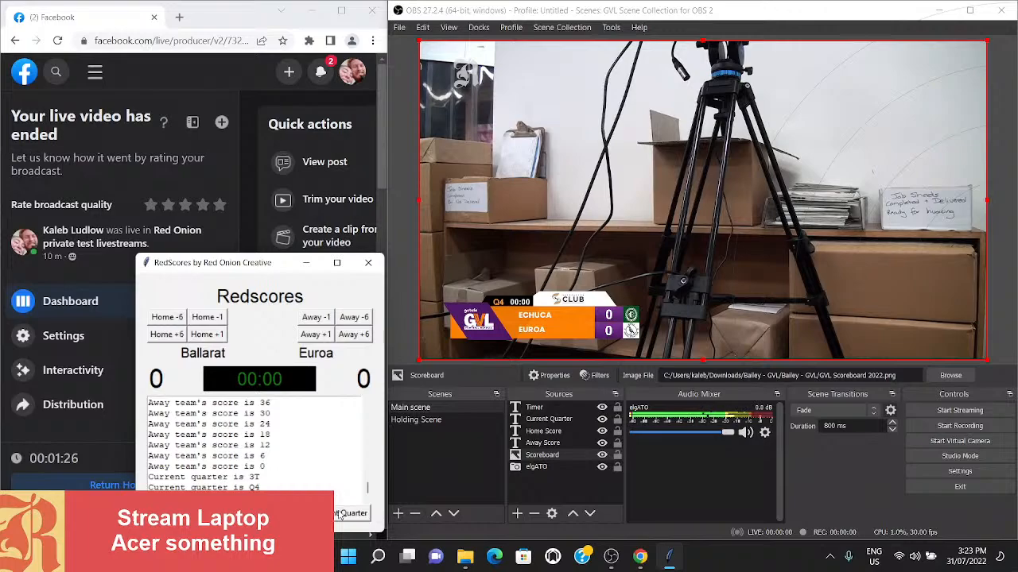
left_click(338, 515)
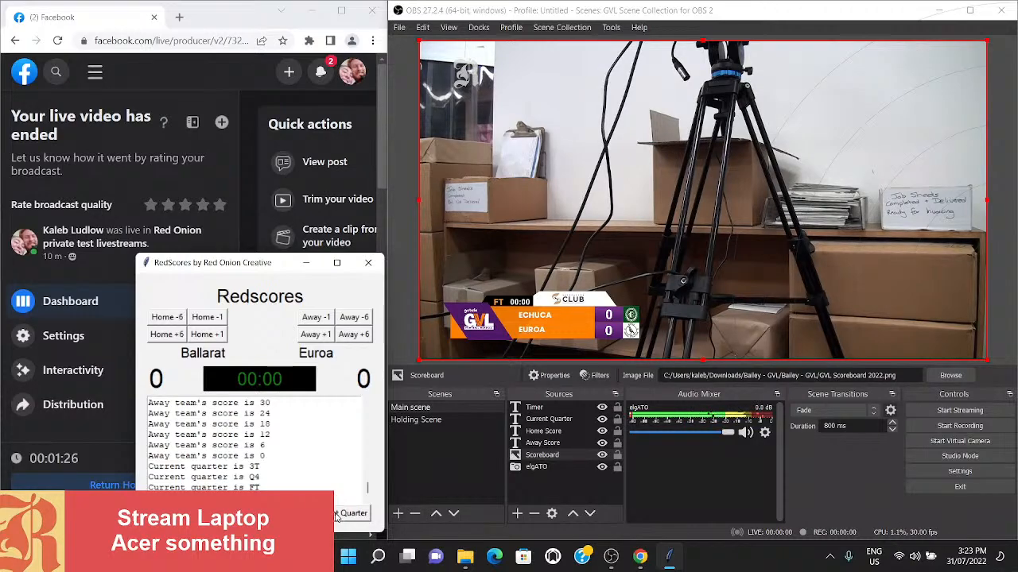
left_click(336, 515)
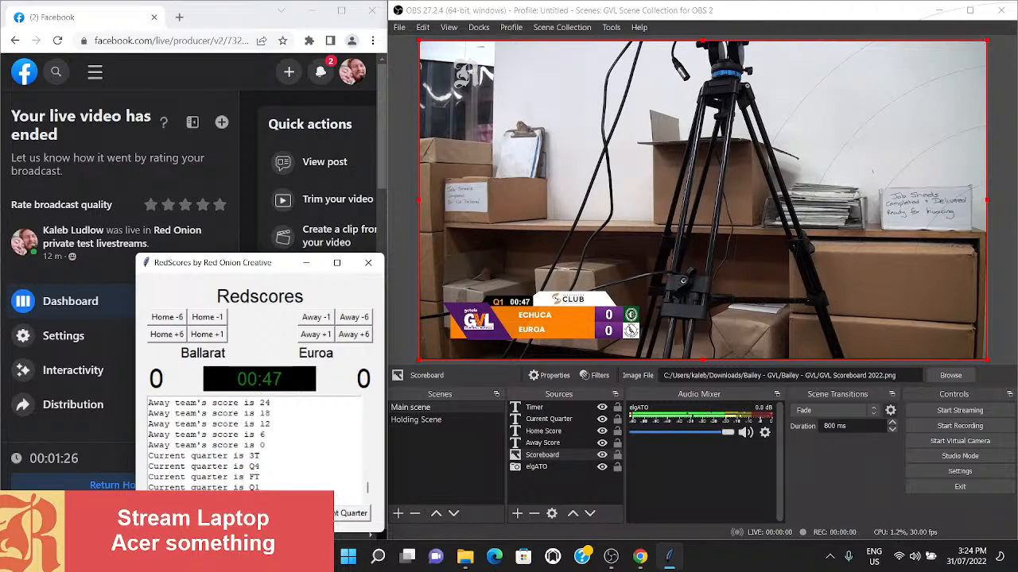
- Reset the match timer while advancing the quarter to QT, and add 6 points to the away score
left_click(269, 514)
left_click(350, 512)
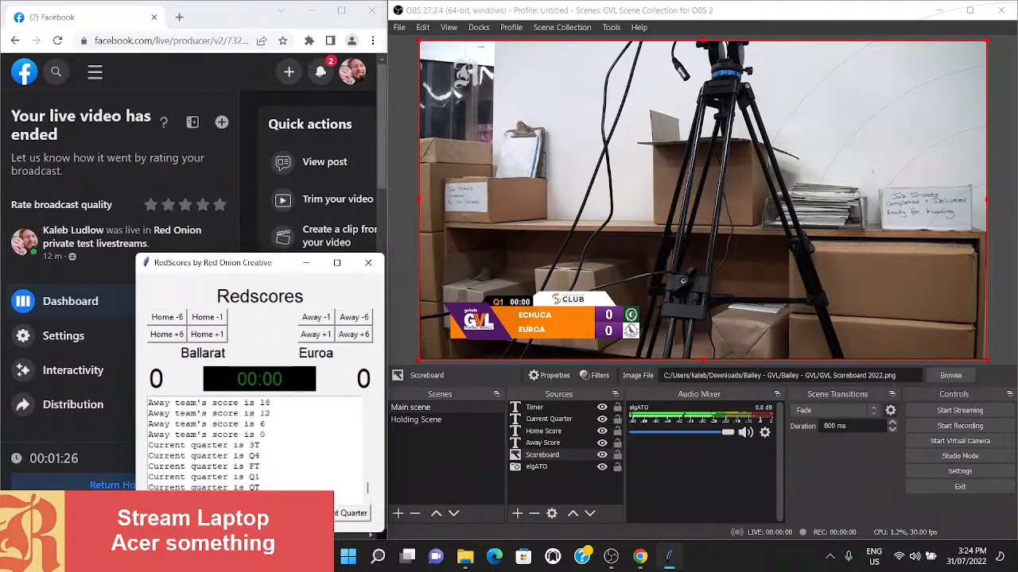
left_click(362, 336)
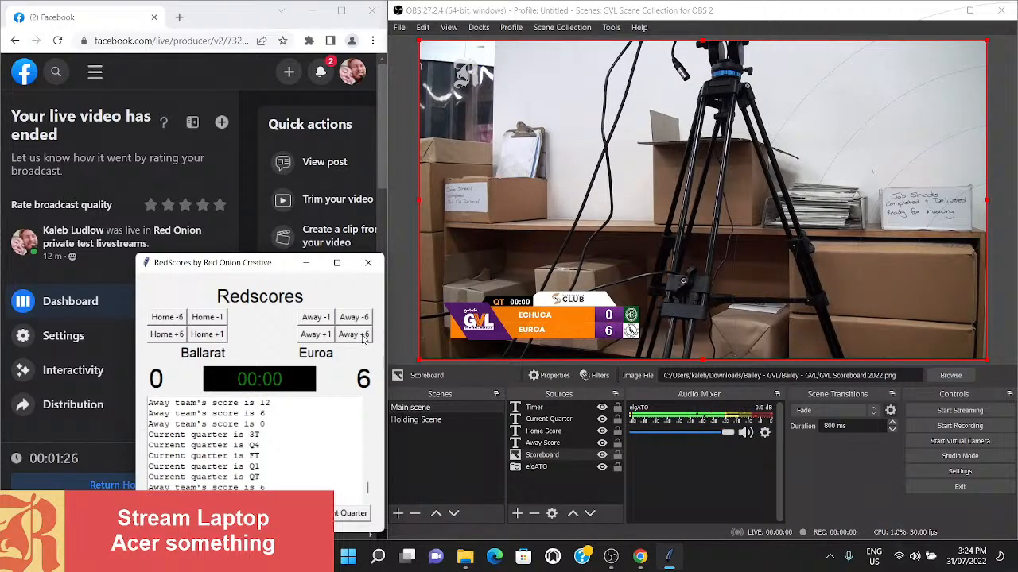
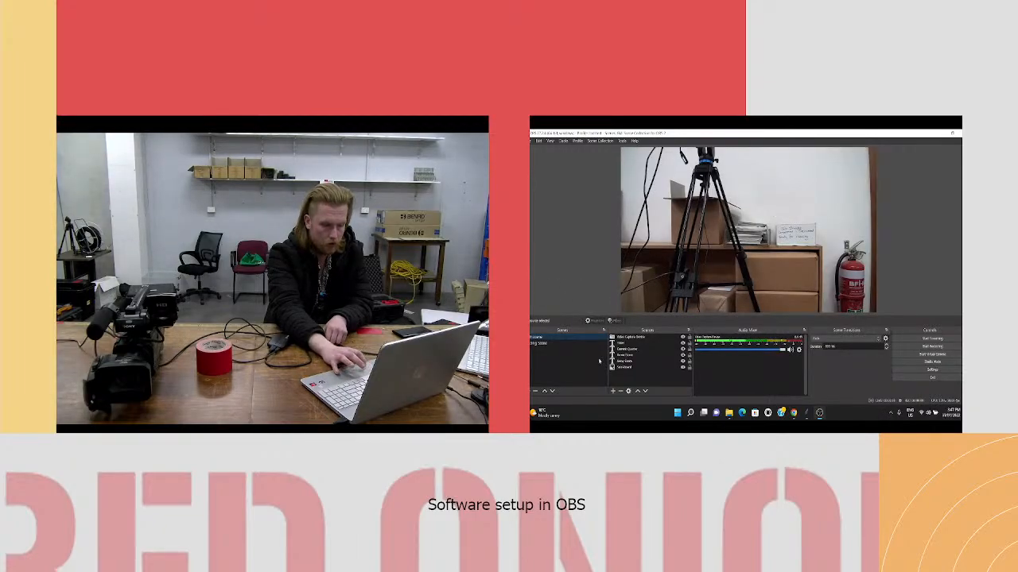
- Move the Video Capture Device source to the end of the main scene's source order so it sits behind the scoreboard overlays
left_click(624, 338)
left_click_drag(624, 339, 626, 370)
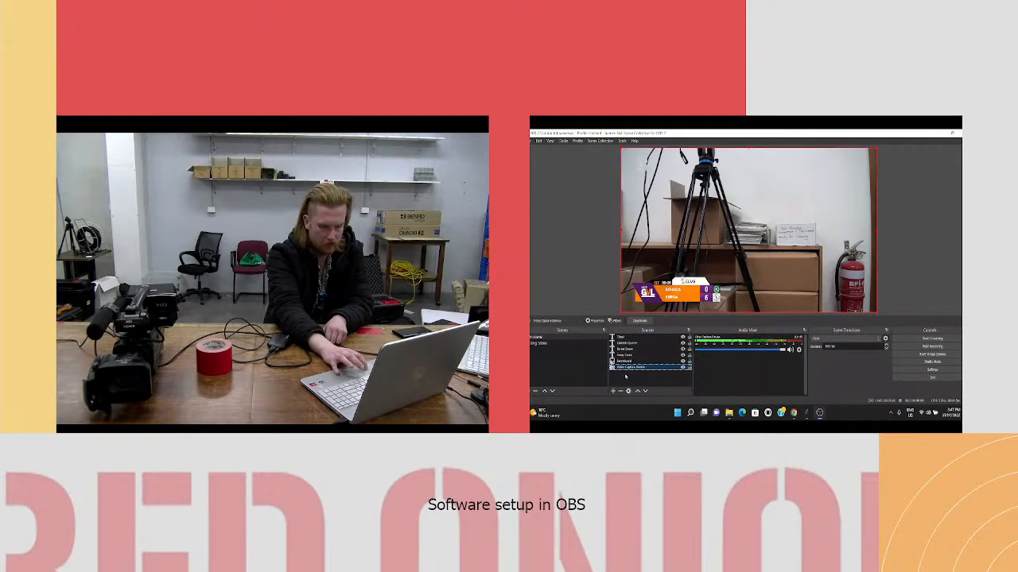
left_click(625, 376)
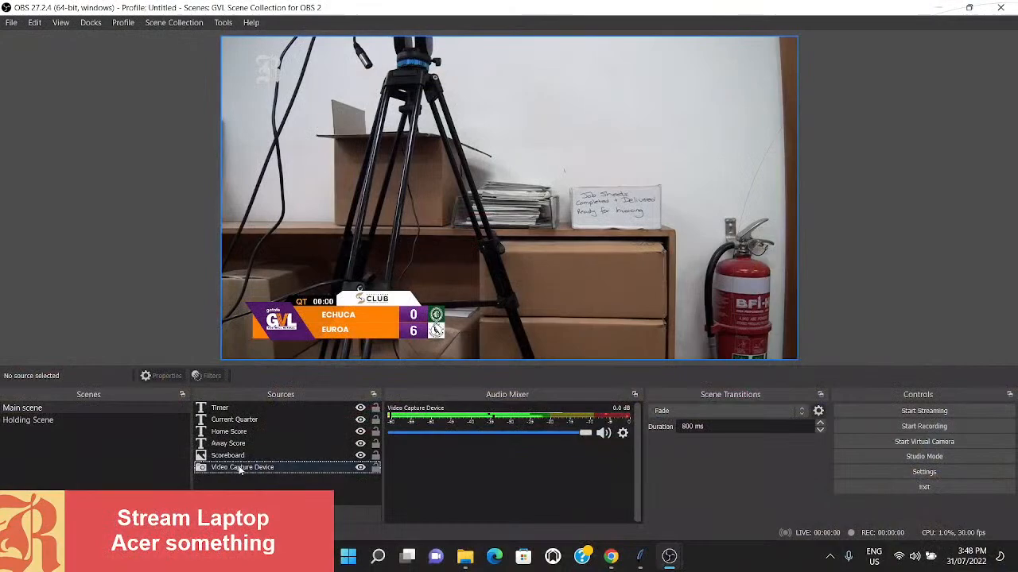
- In the Video Capture Device's properties, set the Resolution/FPS Type to Custom and the resolution to 1920x1080
double_click(240, 468)
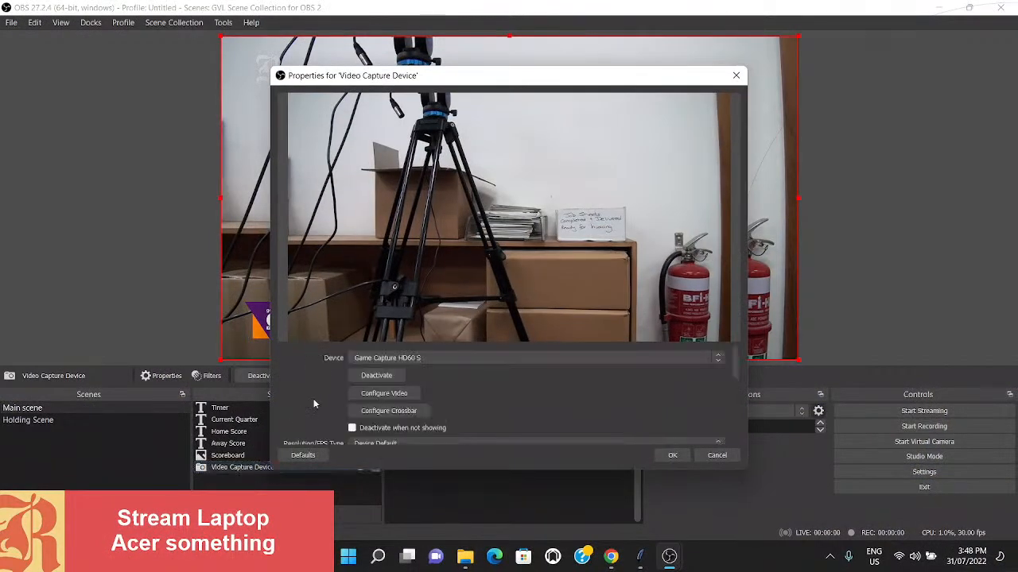
scroll(284, 392, "down", 2)
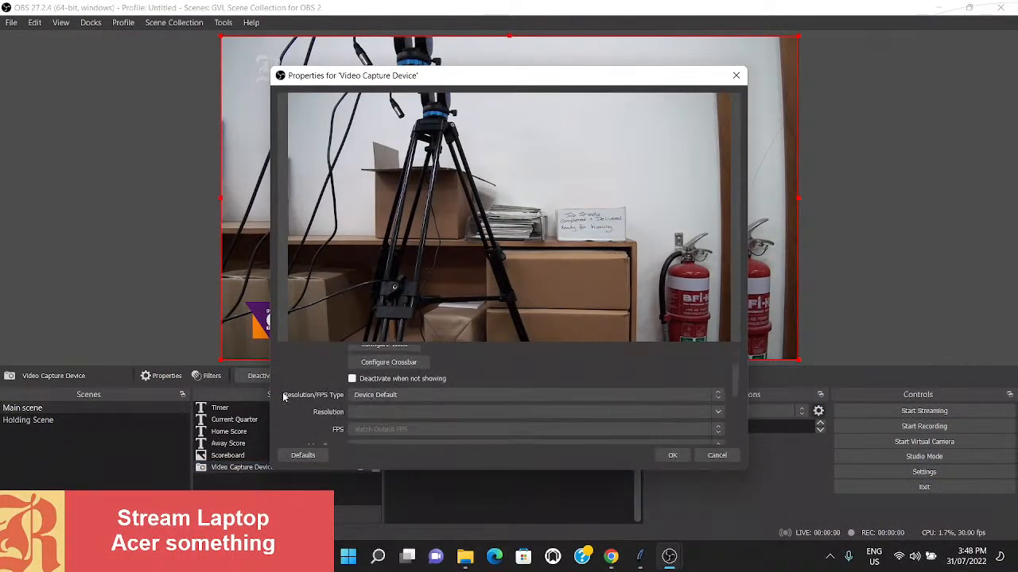
scroll(292, 389, "up", 2)
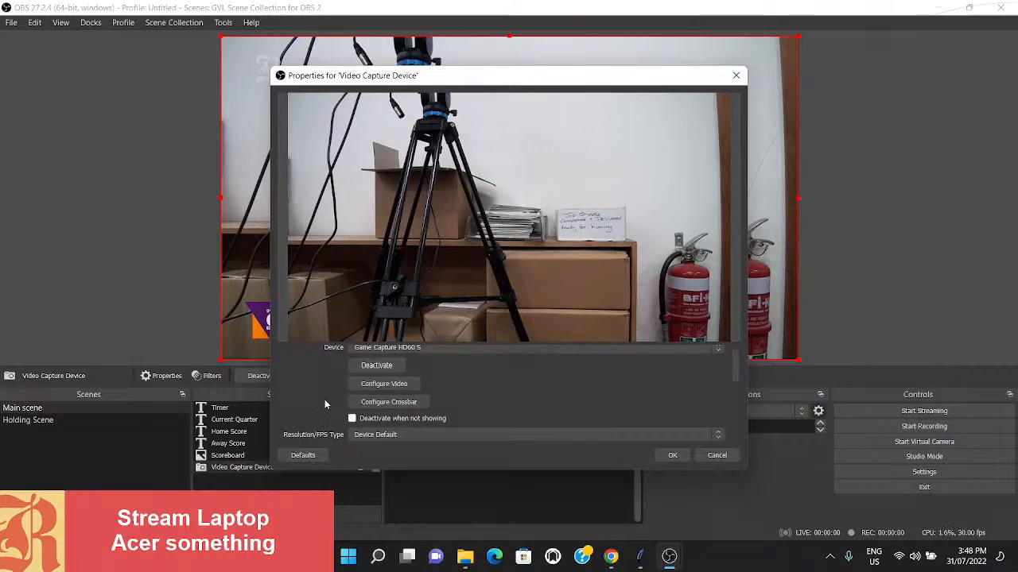
scroll(350, 403, "down", 1)
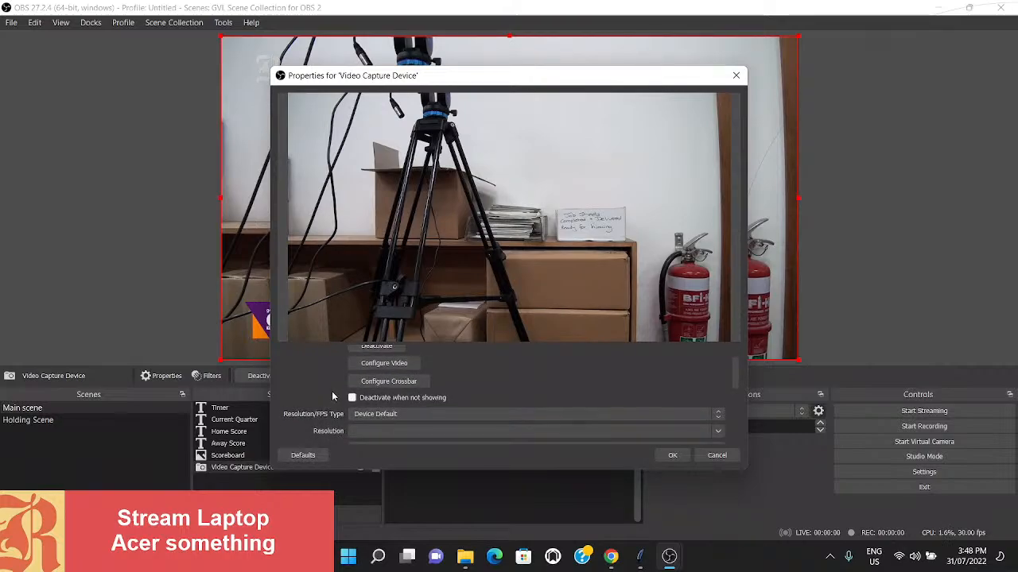
scroll(334, 395, "down", 3)
scroll(334, 395, "up", 2)
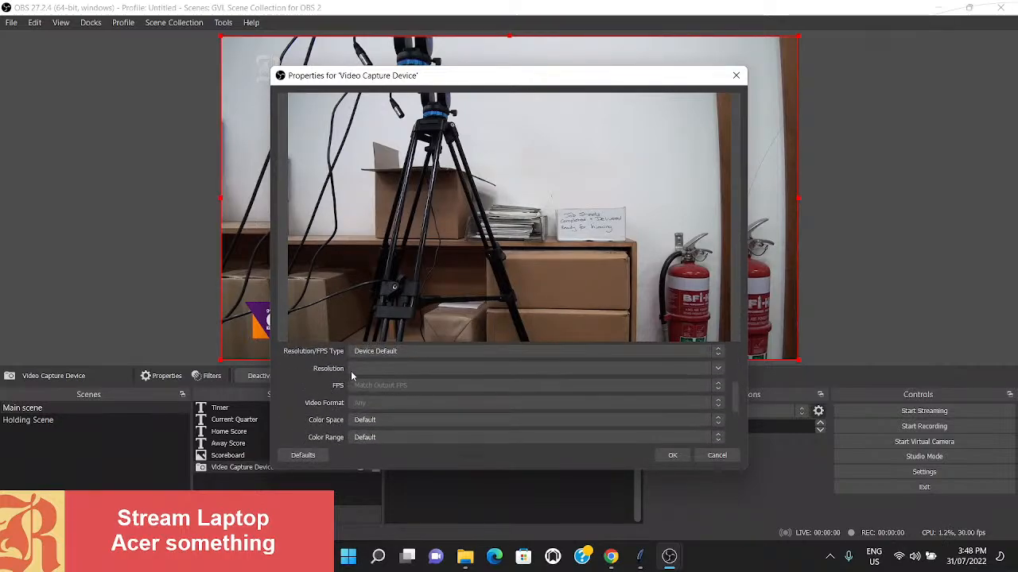
left_click(374, 353)
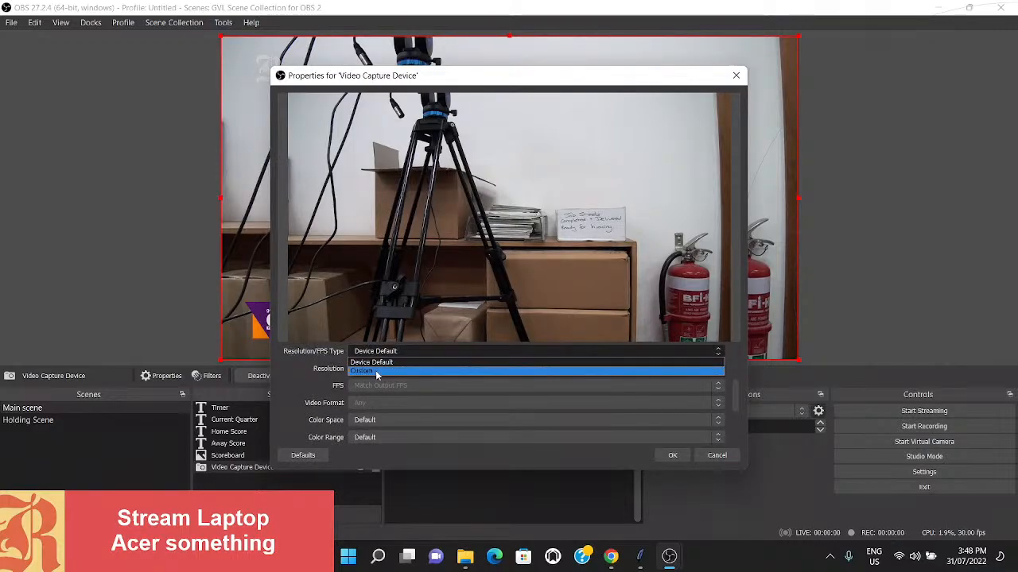
left_click(377, 371)
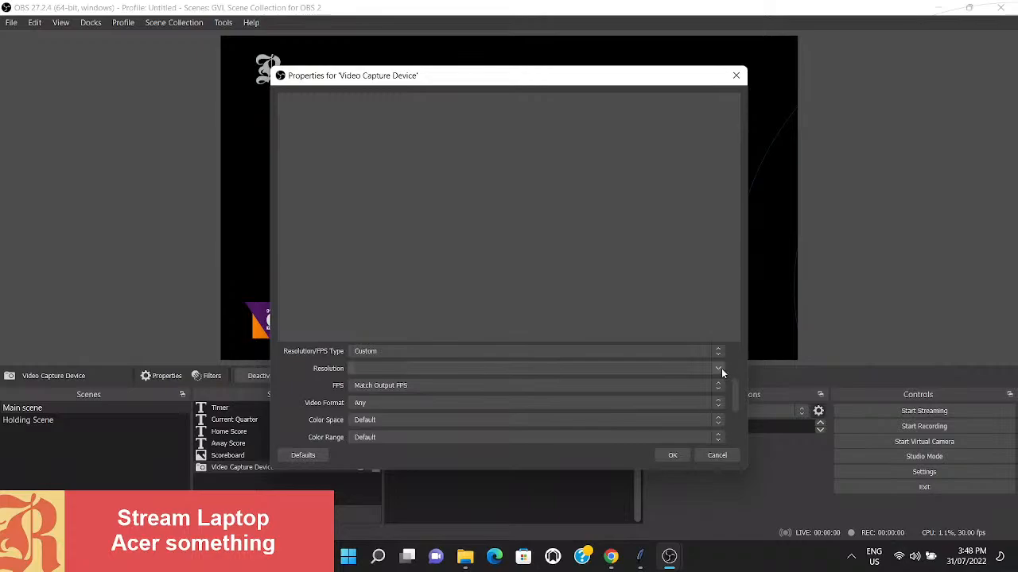
left_click(720, 371)
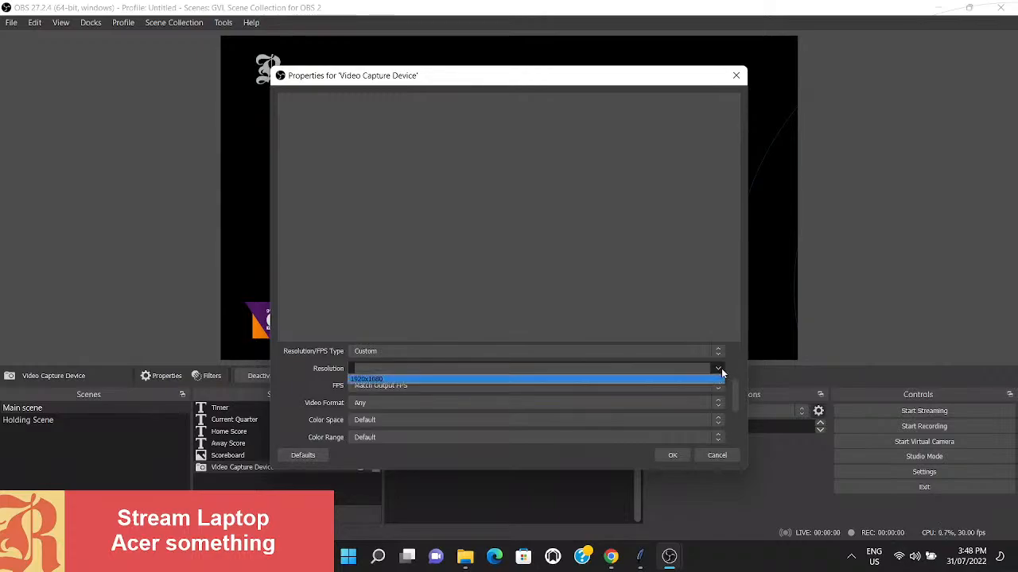
left_click(364, 380)
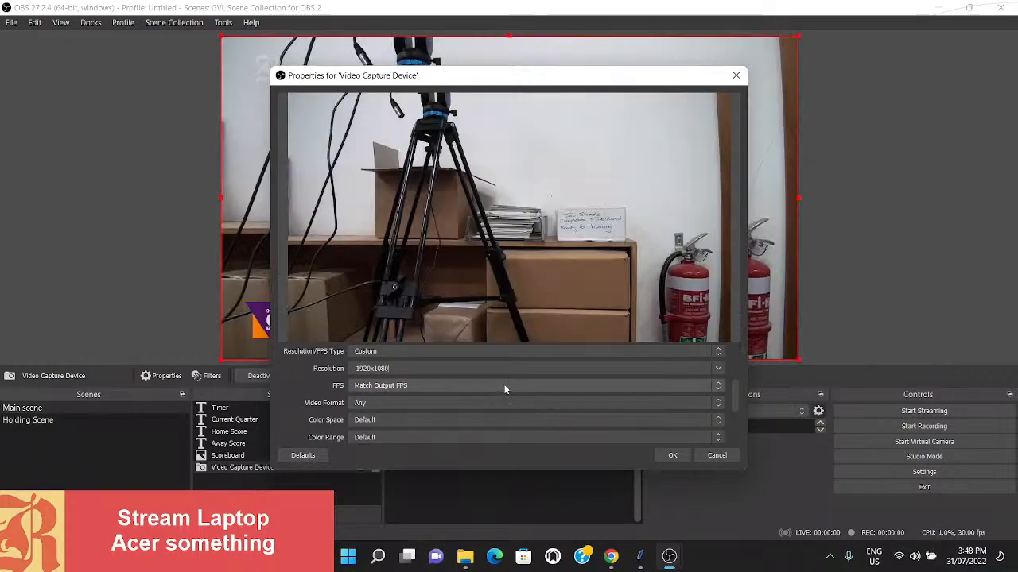
- Check the available FPS options and the remaining capture settings, and apply the Video Capture Device properties
left_click(718, 388)
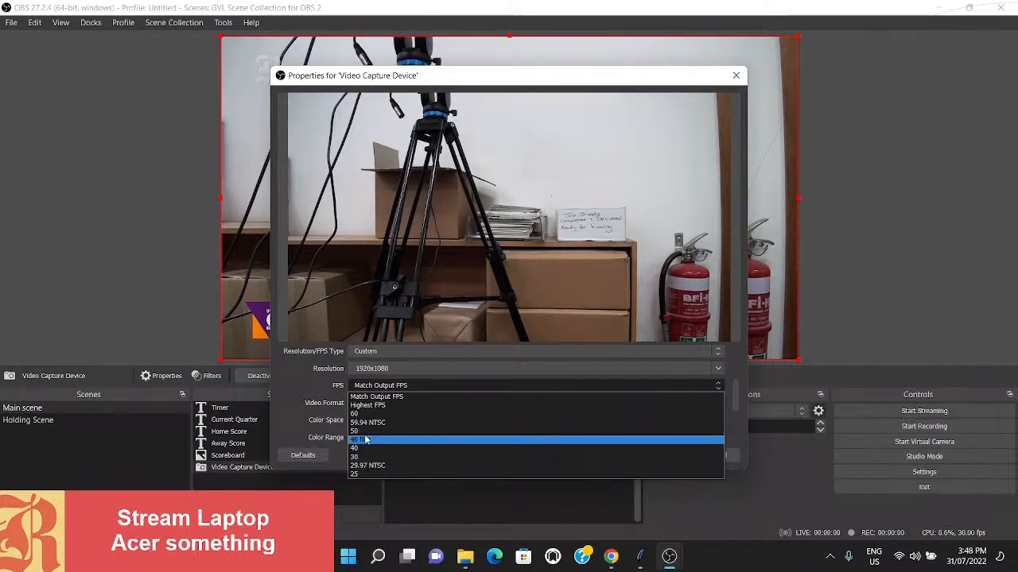
left_click(288, 394)
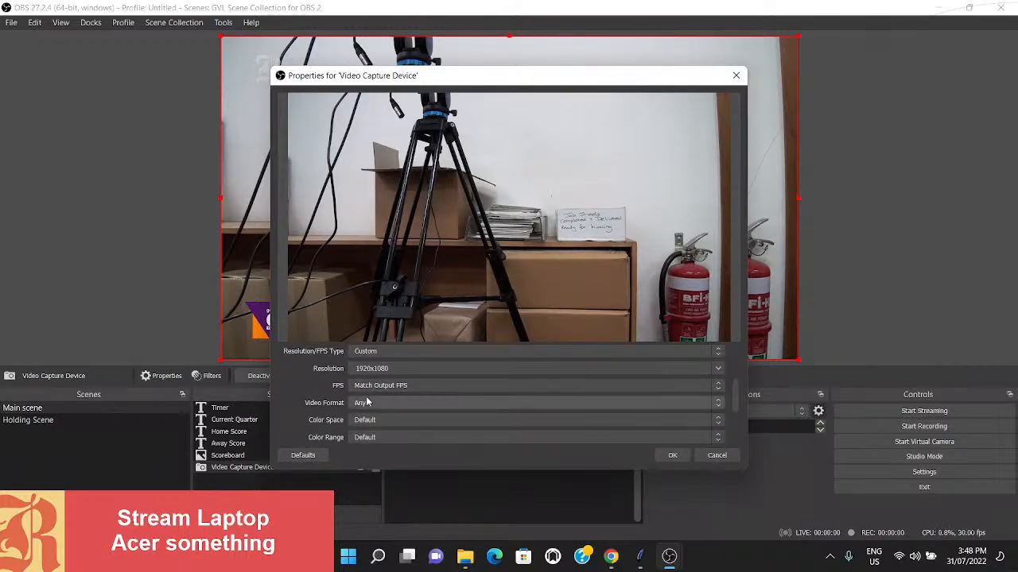
scroll(367, 403, "down", 3)
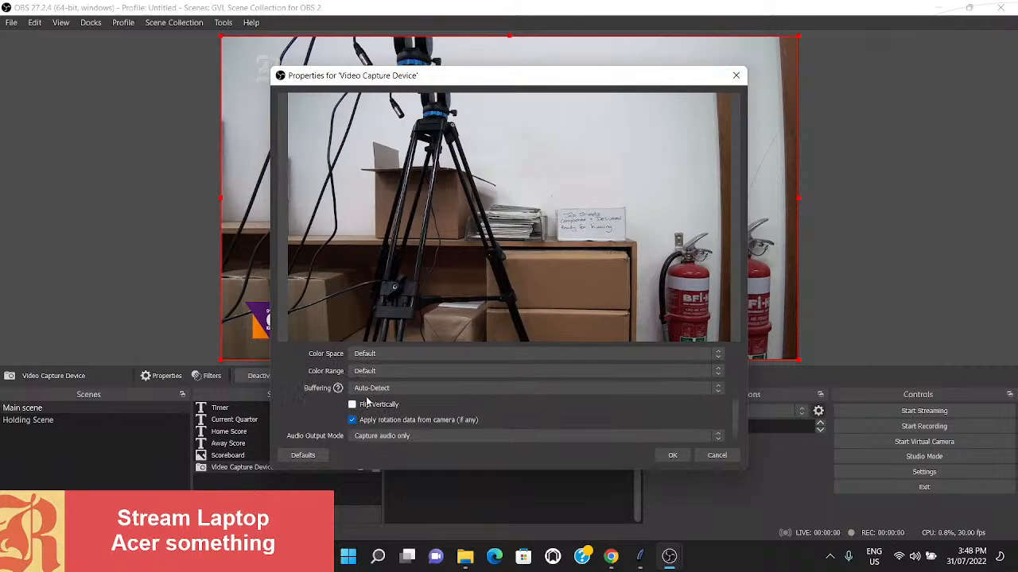
left_click(672, 454)
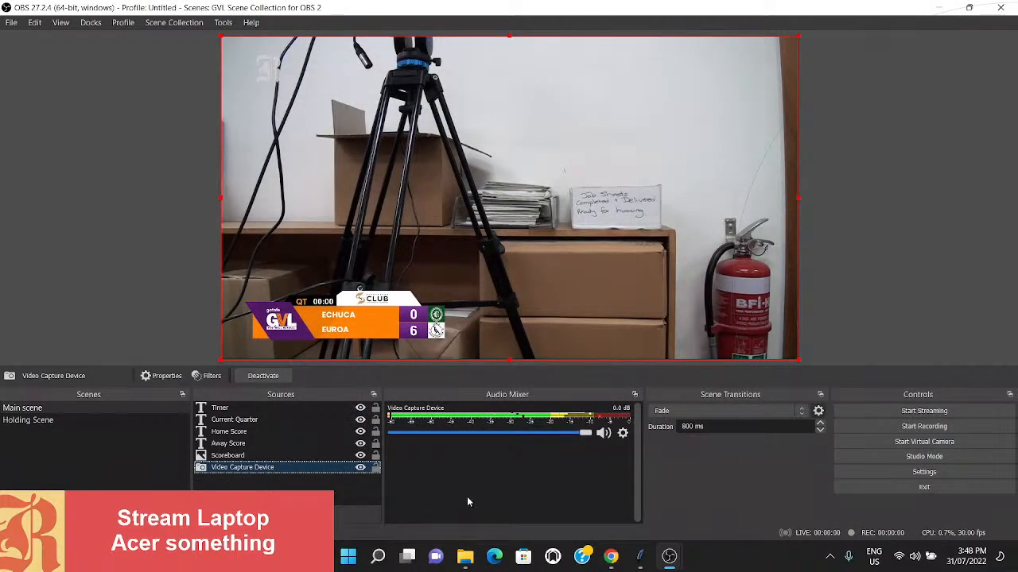